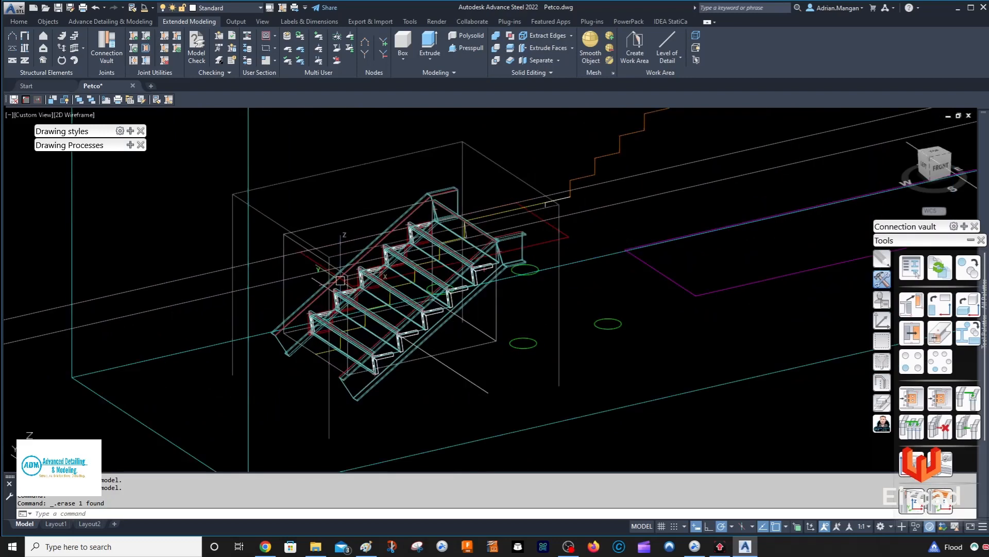
- Examine the stair's treads and the angle brackets beneath them, especially at the bottom step
{"action": "middle_click_drag", "start_coordinate": [394, 273], "coordinate": [436, 238]}
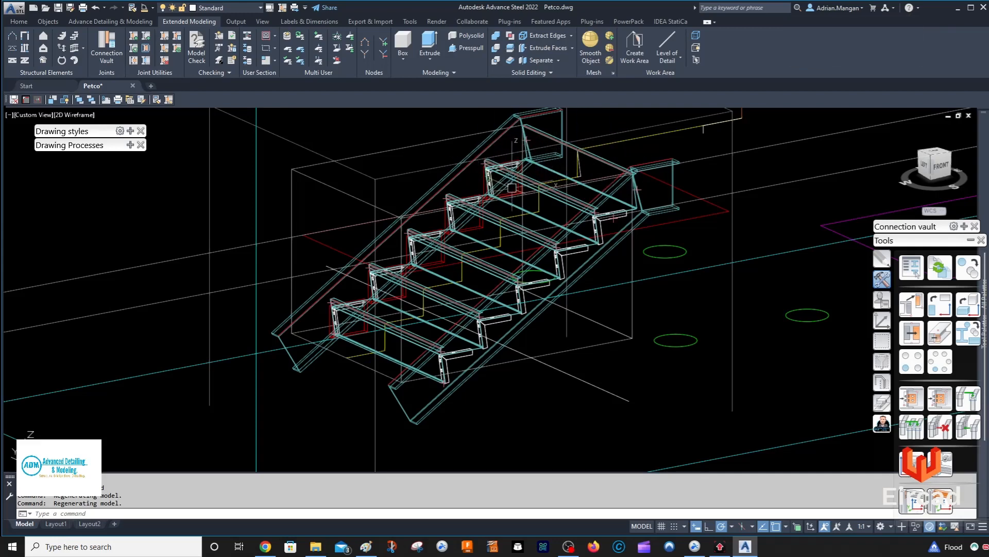
{"action": "middle_click_drag", "start_coordinate": [512, 188], "coordinate": [489, 228]}
{"action": "mouse_move", "coordinate": [316, 340]}
{"action": "middle_mouse_down", "text": "shift"}
{"action": "mouse_move", "coordinate": [320, 320]}
{"action": "mouse_move", "coordinate": [342, 345]}
{"action": "mouse_move", "coordinate": [395, 312]}
{"action": "mouse_move", "coordinate": [391, 327]}
{"action": "mouse_move", "coordinate": [327, 365]}
{"action": "mouse_move", "coordinate": [325, 323]}
{"action": "mouse_move", "coordinate": [265, 326]}
{"action": "mouse_move", "coordinate": [308, 333]}
{"action": "middle_mouse_up", "text": "shift"}
{"action": "scroll", "coordinate": [337, 361], "scroll_direction": "up", "scroll_amount": 2}
{"action": "scroll", "coordinate": [337, 362], "scroll_direction": "up", "scroll_amount": 2}
{"action": "scroll", "coordinate": [326, 364], "scroll_direction": "up", "scroll_amount": 3}
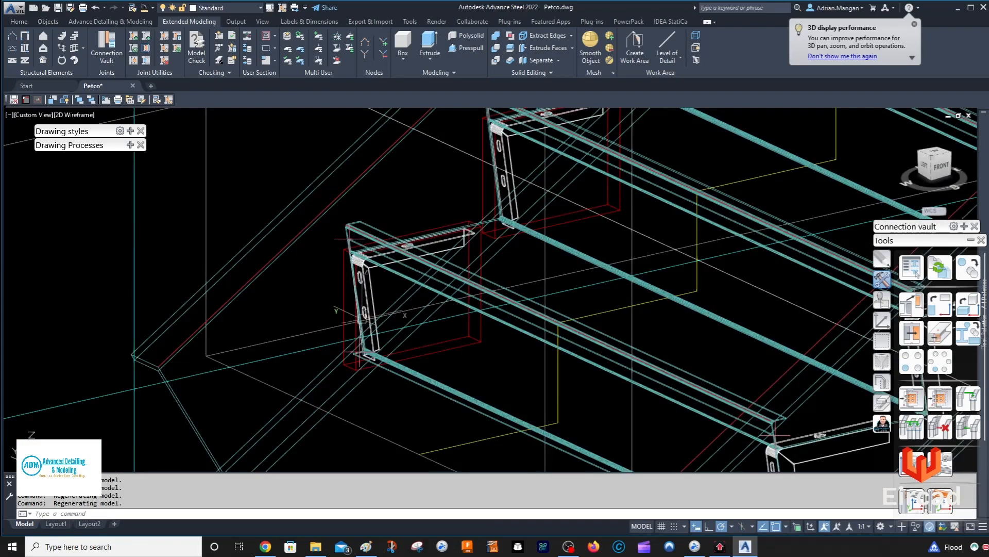
{"action": "scroll", "coordinate": [394, 305], "scroll_direction": "down", "scroll_amount": 5}
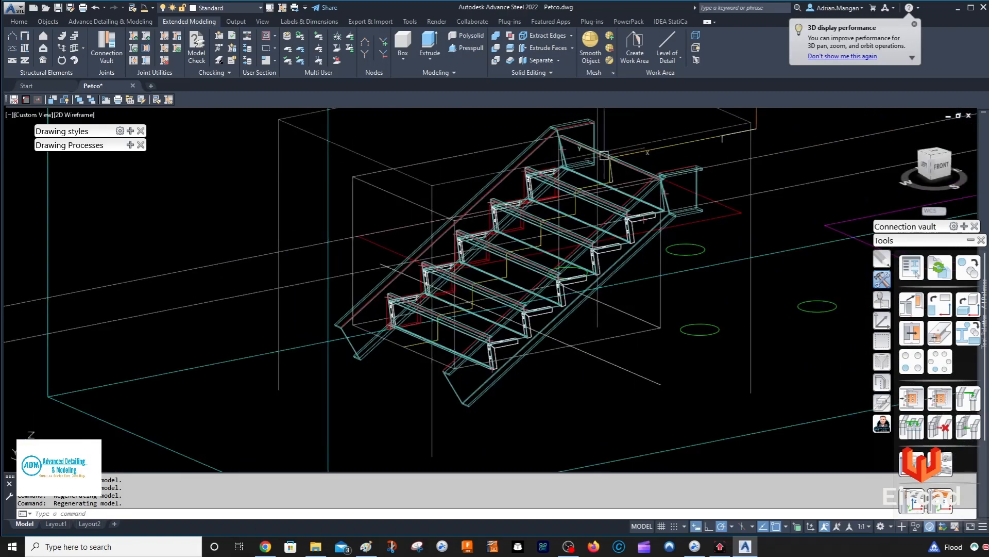
- Open the stair's joint properties and show the first set of tread dimensions for the general steps
{"action": "left_click", "coordinate": [581, 124]}
{"action": "right_click", "coordinate": [582, 125]}
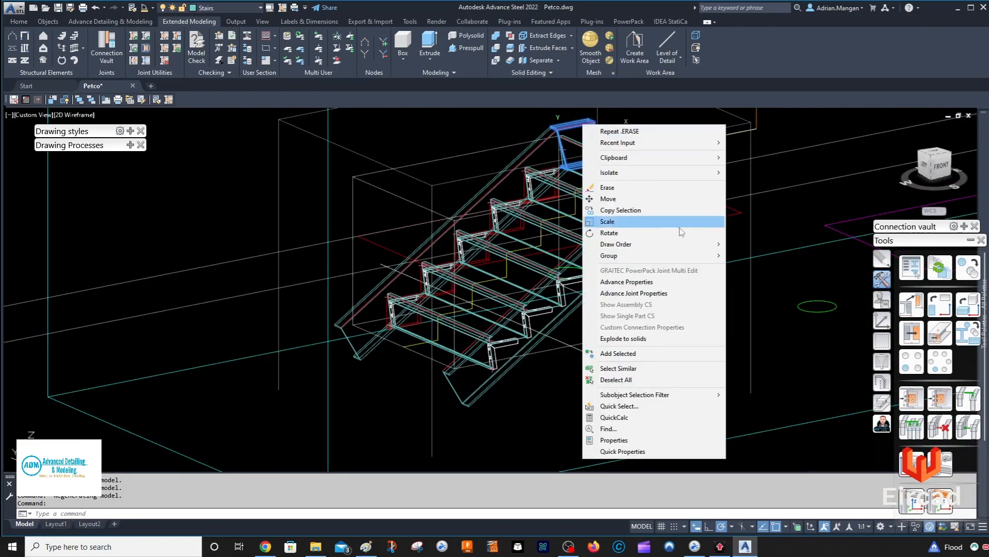
{"action": "left_click", "coordinate": [676, 293]}
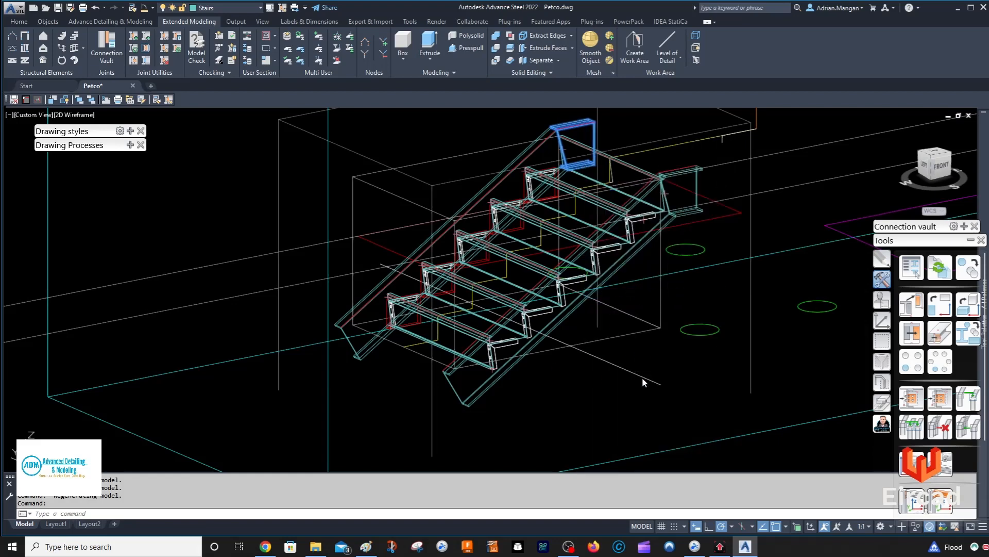
{"action": "left_click_drag", "start_coordinate": [968, 138], "coordinate": [760, 202]}
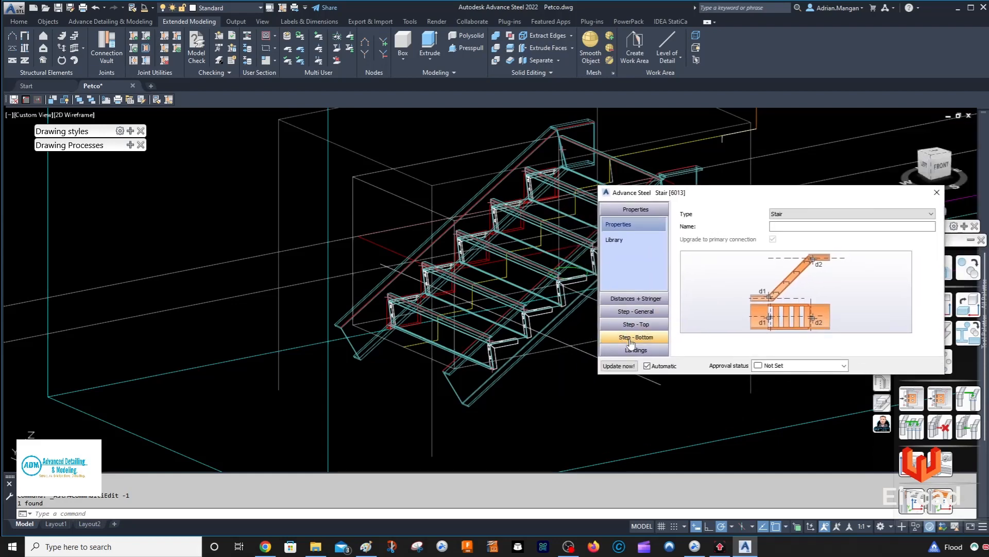
{"action": "left_click", "coordinate": [636, 311]}
{"action": "left_click", "coordinate": [644, 282]}
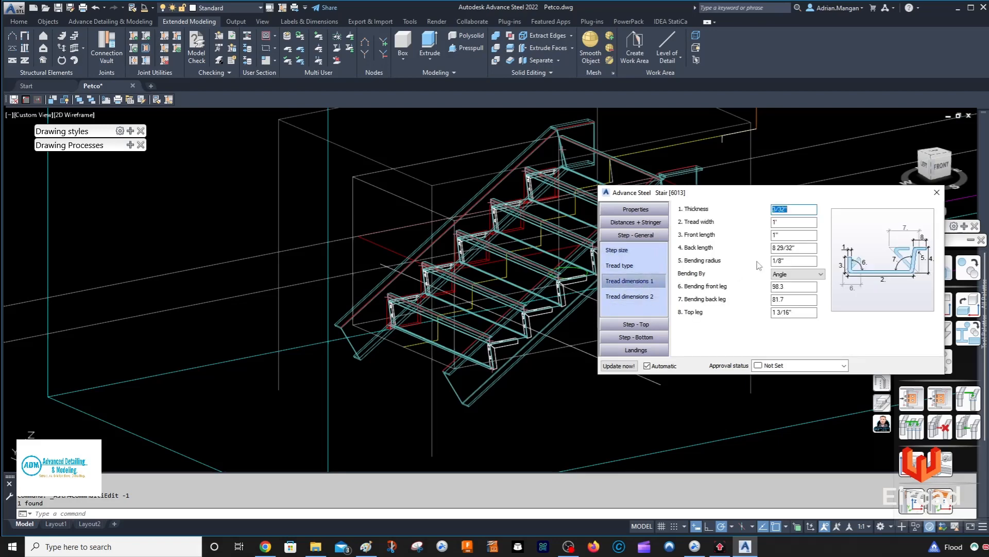
- Switch to Snipping Tool, capture the stair dialog showing the general tread dimensions, and minimize the capture
{"action": "left_click", "coordinate": [417, 546]}
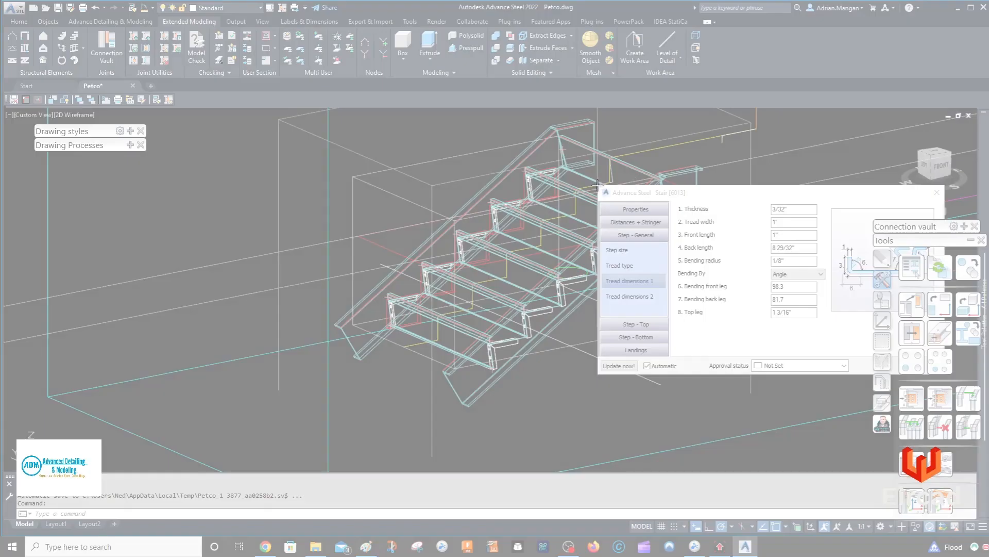
{"action": "left_click_drag", "start_coordinate": [598, 185], "coordinate": [944, 370]}
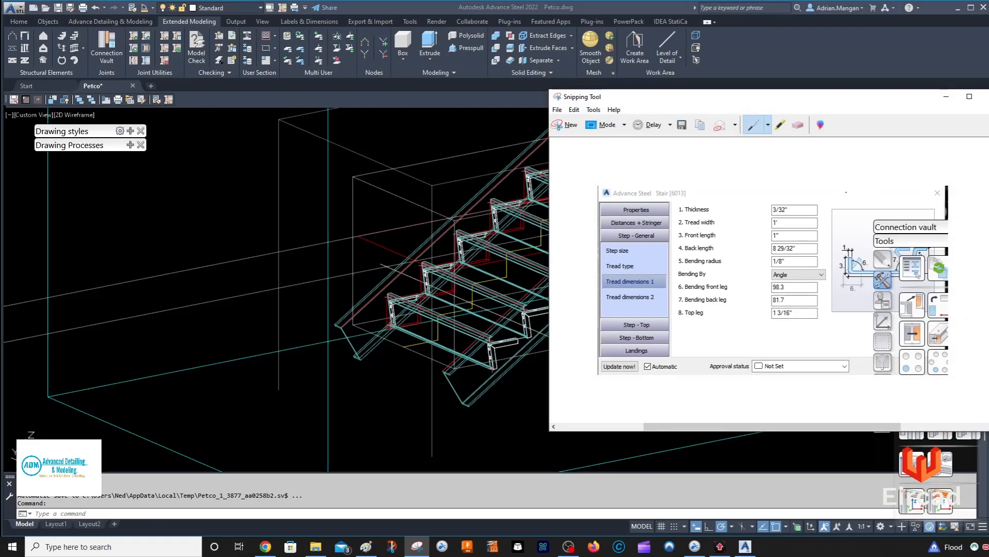
{"action": "left_click_drag", "start_coordinate": [835, 101], "coordinate": [745, 67]}
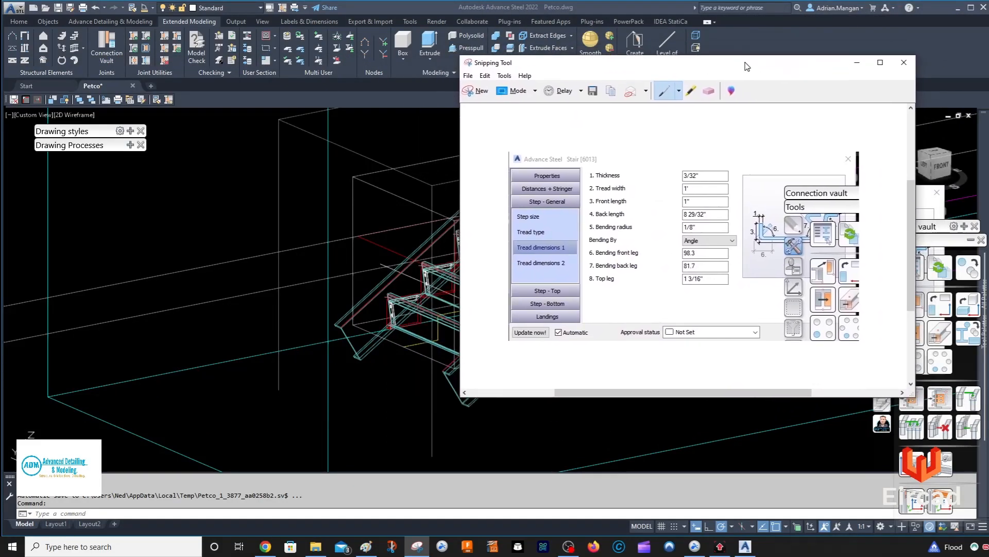
{"action": "left_click", "coordinate": [856, 62]}
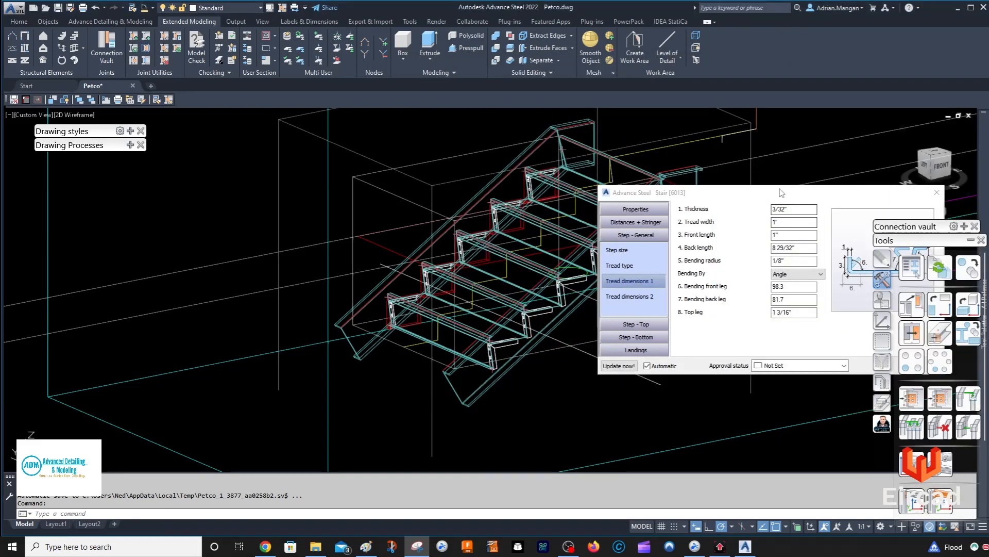
- Return the stair dialog to its basic properties and switch the model to the front view, close to the bottom steps
{"action": "left_click_drag", "start_coordinate": [779, 193], "coordinate": [711, 207]}
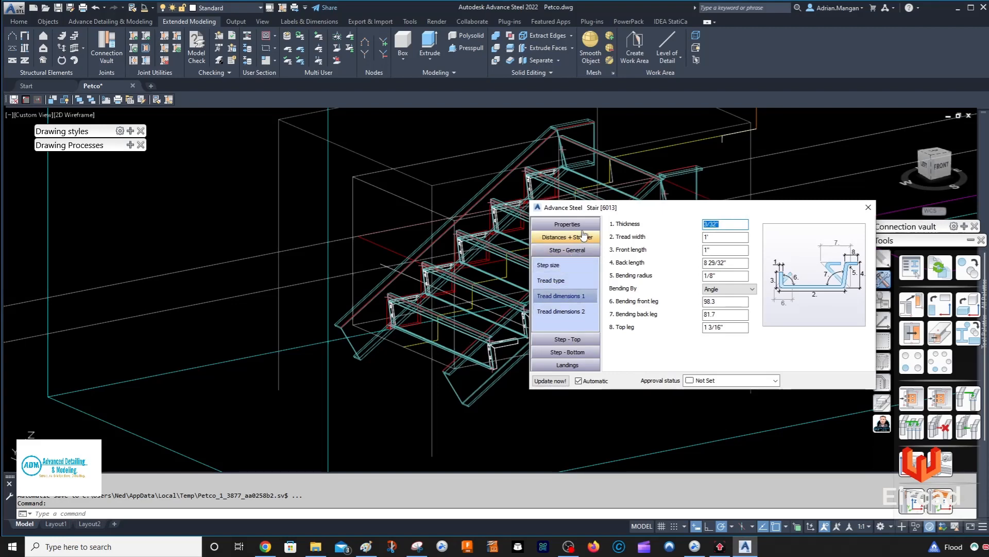
{"action": "left_click", "coordinate": [567, 224]}
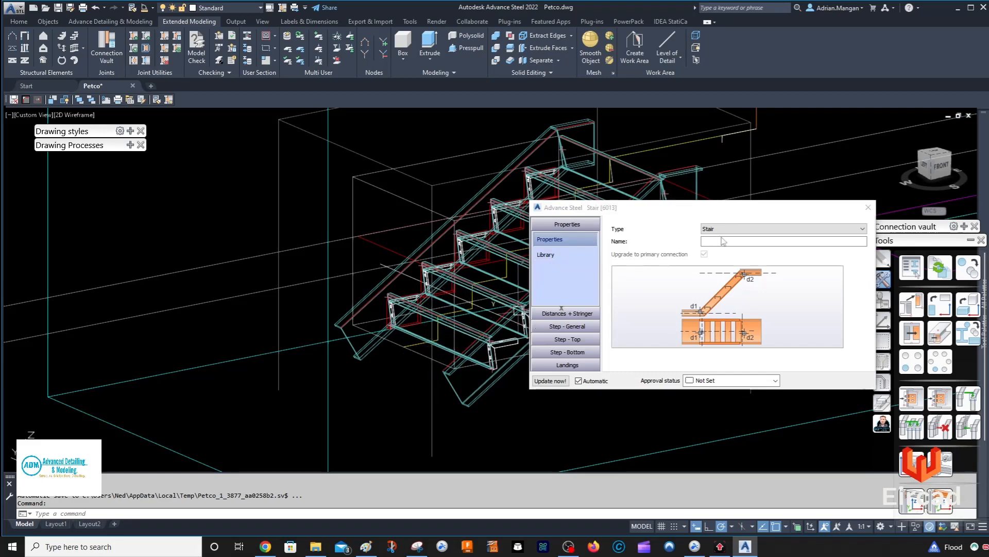
{"action": "left_click_drag", "start_coordinate": [737, 208], "coordinate": [844, 180]}
{"action": "middle_click_drag", "start_coordinate": [369, 302], "coordinate": [266, 305]}
{"action": "left_click", "coordinate": [944, 168]}
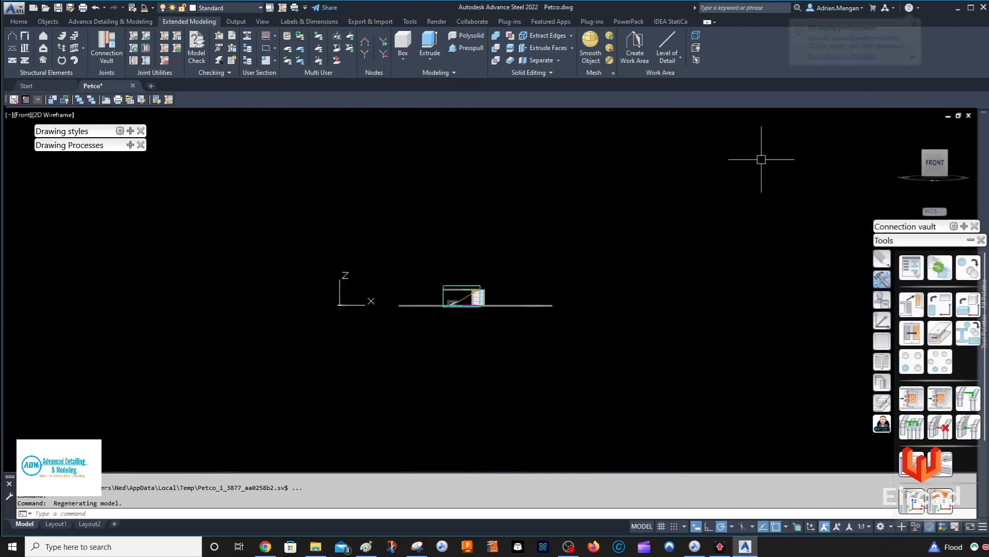
{"action": "scroll", "coordinate": [530, 278], "scroll_direction": "up", "scroll_amount": 5}
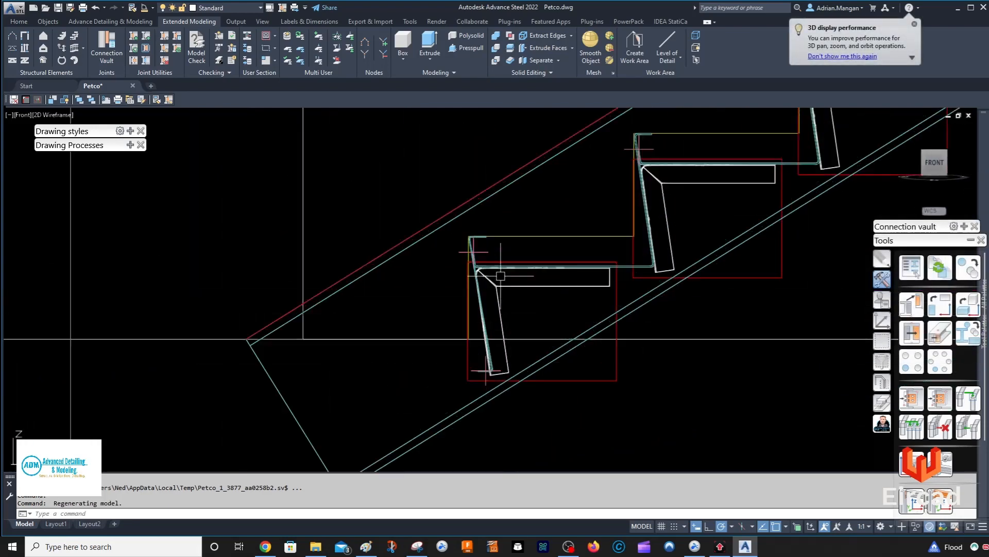
{"action": "scroll", "coordinate": [481, 371], "scroll_direction": "up", "scroll_amount": 2}
{"action": "scroll", "coordinate": [485, 373], "scroll_direction": "down", "scroll_amount": 2}
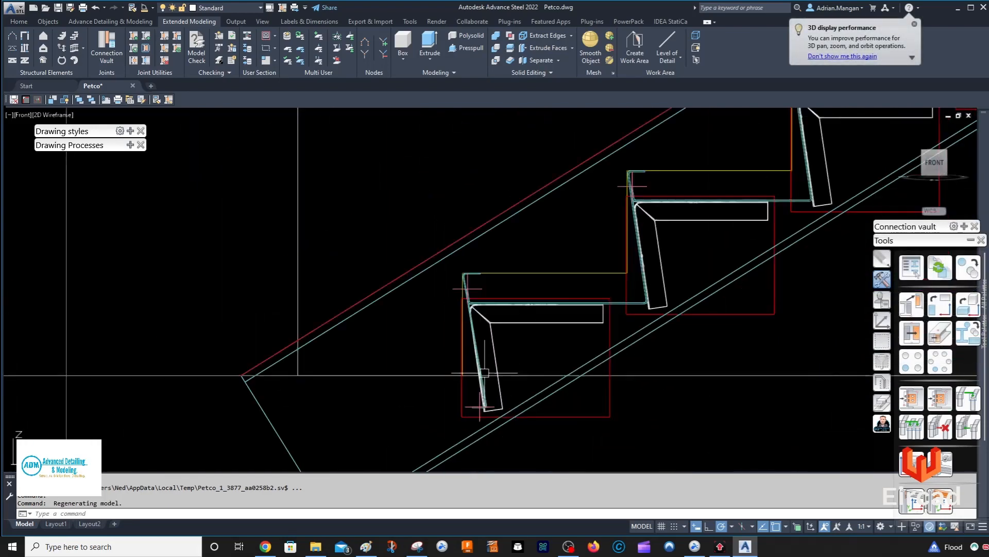
- Reopen the stair's joint properties through its outer connection box in the front view
{"action": "left_click", "coordinate": [298, 310]}
{"action": "right_click", "coordinate": [296, 309]}
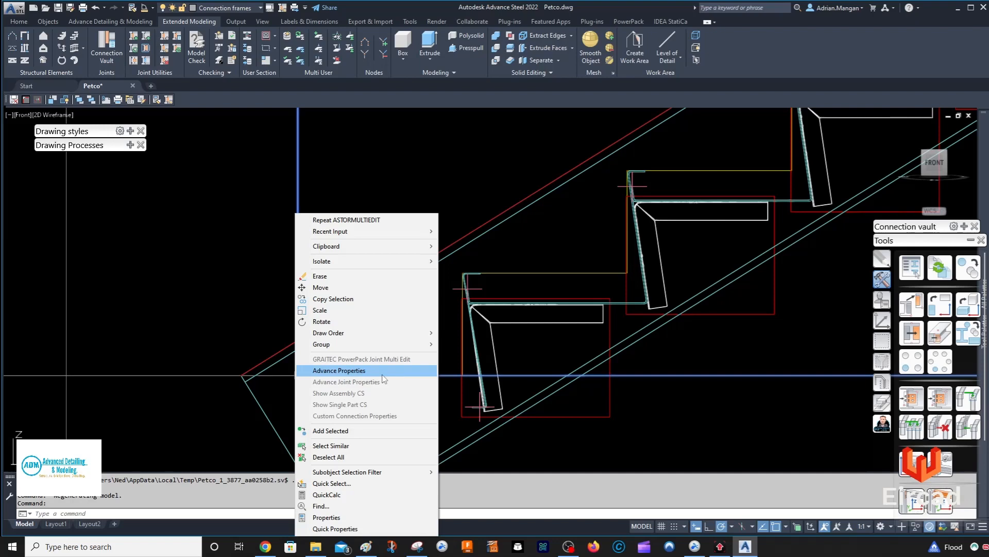
{"action": "key", "text": "Escape"}
{"action": "scroll", "coordinate": [262, 215], "scroll_direction": "down", "scroll_amount": 4}
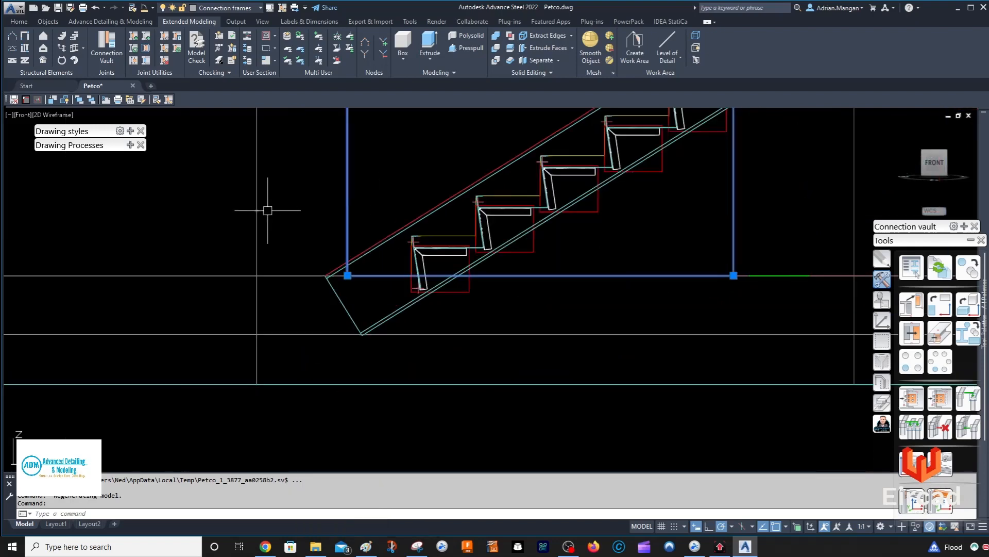
{"action": "left_click", "coordinate": [257, 232]}
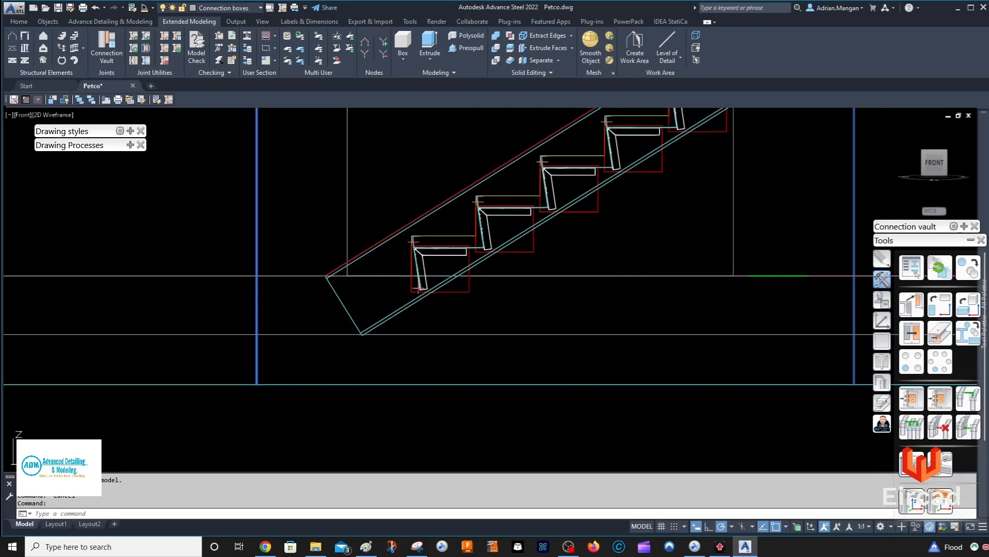
{"action": "scroll", "coordinate": [410, 251], "scroll_direction": "up", "scroll_amount": 8}
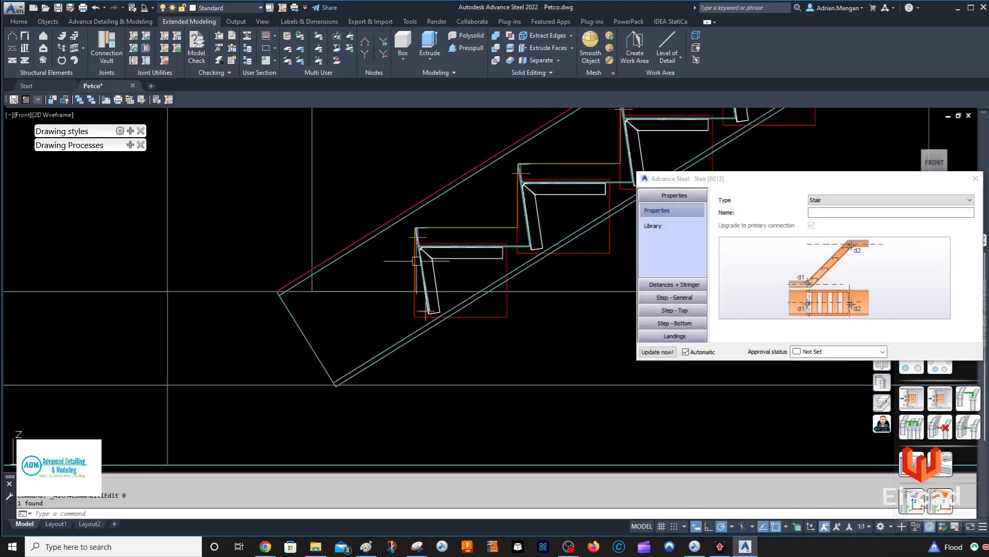
- Examine how the bottom step's bent plate lines up with the angle bracket along the sloped riser and at the bends
{"action": "mouse_move", "coordinate": [431, 265]}
{"action": "middle_mouse_down"}
{"action": "mouse_move", "coordinate": [329, 252]}
{"action": "mouse_move", "coordinate": [294, 283]}
{"action": "middle_mouse_up"}
{"action": "scroll", "coordinate": [330, 252], "scroll_direction": "down", "scroll_amount": 4}
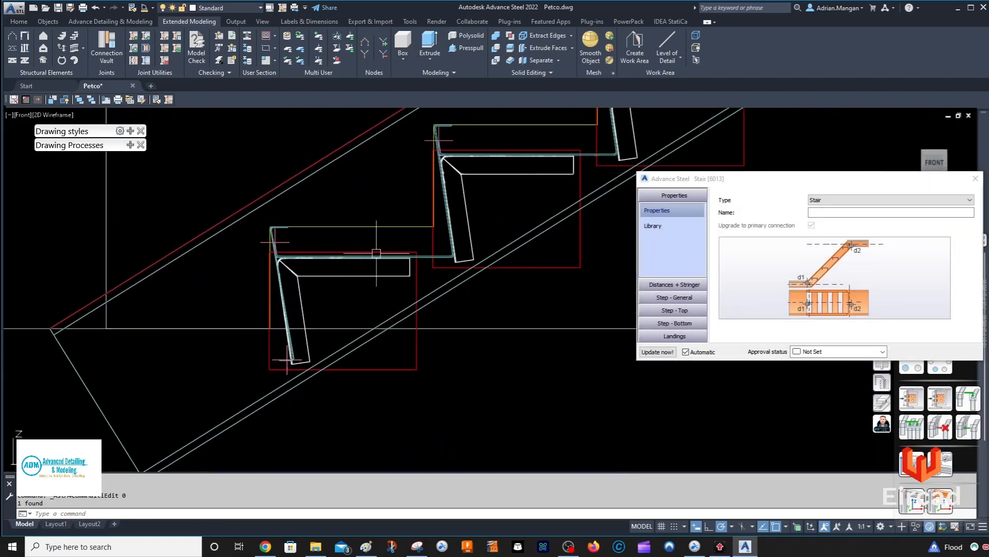
{"action": "scroll", "coordinate": [452, 211], "scroll_direction": "up", "scroll_amount": 5}
{"action": "scroll", "coordinate": [453, 212], "scroll_direction": "down", "scroll_amount": 5}
{"action": "scroll", "coordinate": [394, 245], "scroll_direction": "up", "scroll_amount": 4}
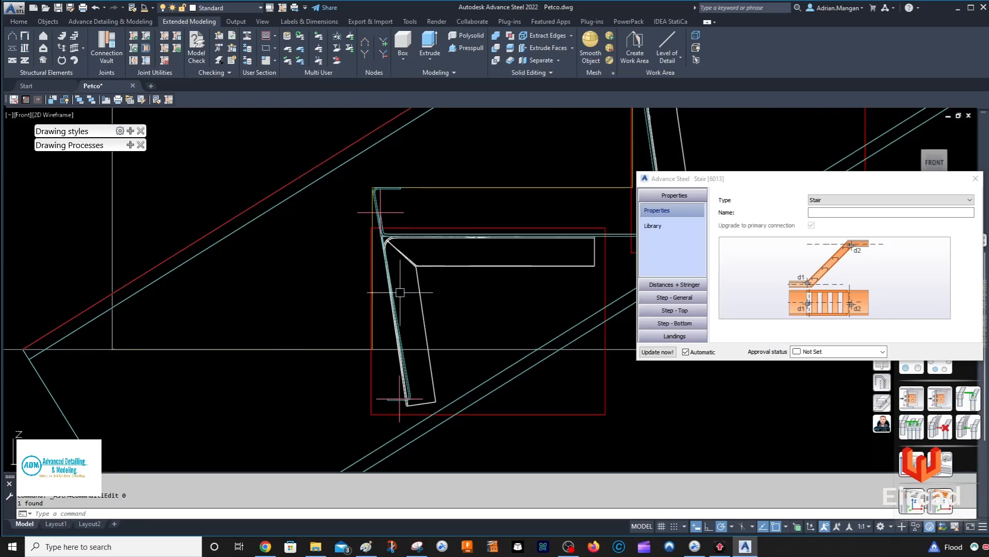
{"action": "left_click", "coordinate": [425, 265]}
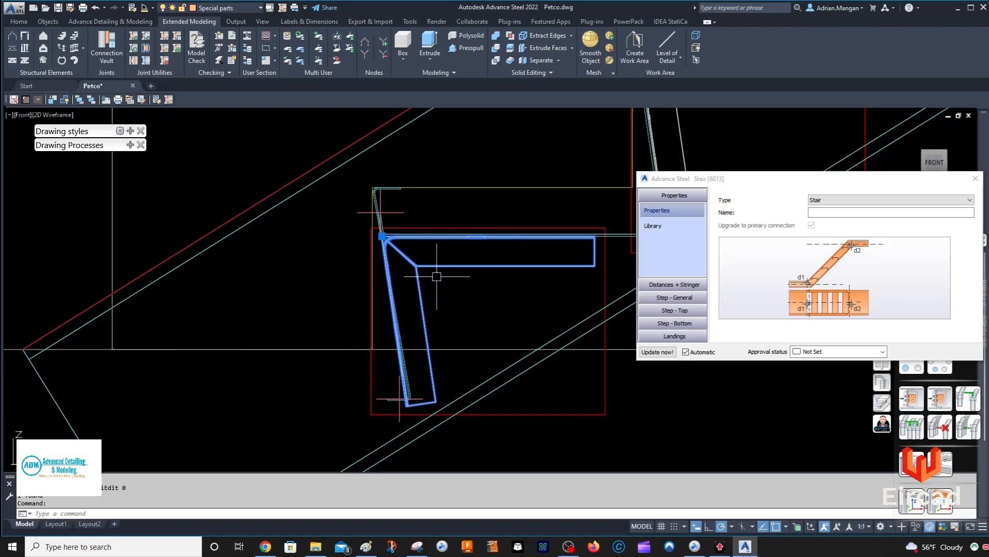
{"action": "middle_click_drag", "start_coordinate": [438, 274], "coordinate": [442, 249]}
{"action": "key", "text": "Escape"}
{"action": "scroll", "coordinate": [391, 322], "scroll_direction": "up", "scroll_amount": 5}
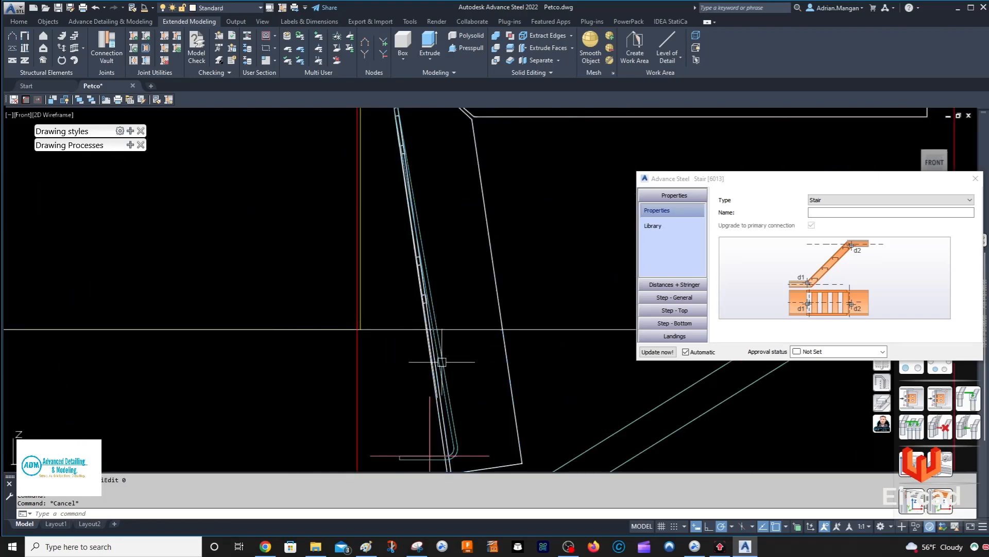
{"action": "scroll", "coordinate": [402, 327], "scroll_direction": "down", "scroll_amount": 2}
{"action": "middle_click_drag", "start_coordinate": [448, 326], "coordinate": [455, 330]}
{"action": "scroll", "coordinate": [433, 147], "scroll_direction": "up", "scroll_amount": 5}
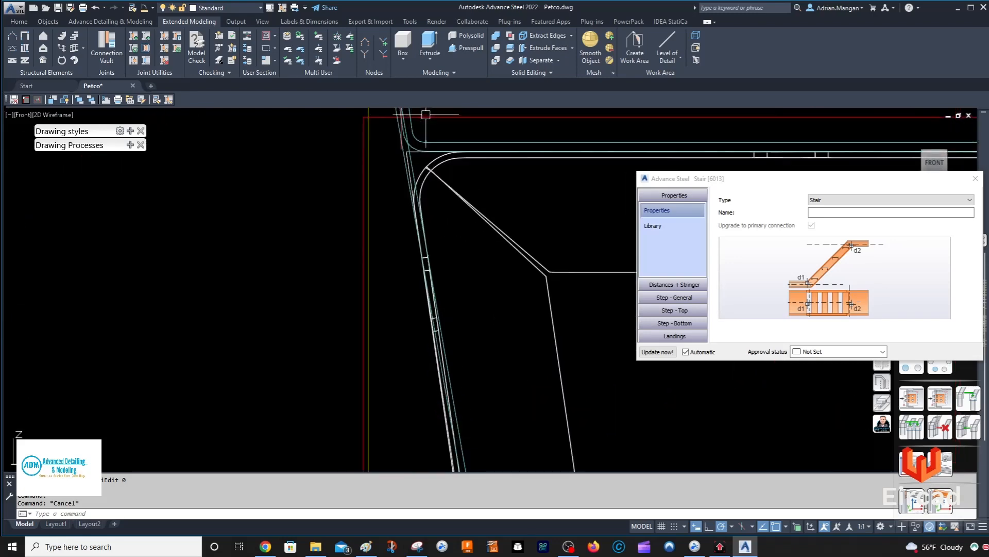
{"action": "scroll", "coordinate": [435, 149], "scroll_direction": "down", "scroll_amount": 5}
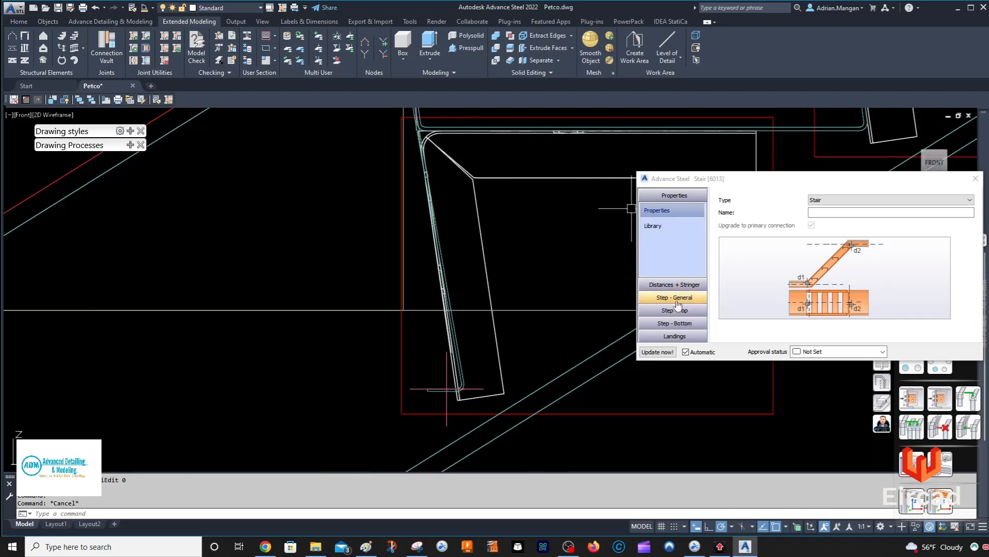
- Open the bottom step's size settings, try Same as other steps, and leave that option off
{"action": "left_click", "coordinate": [684, 323]}
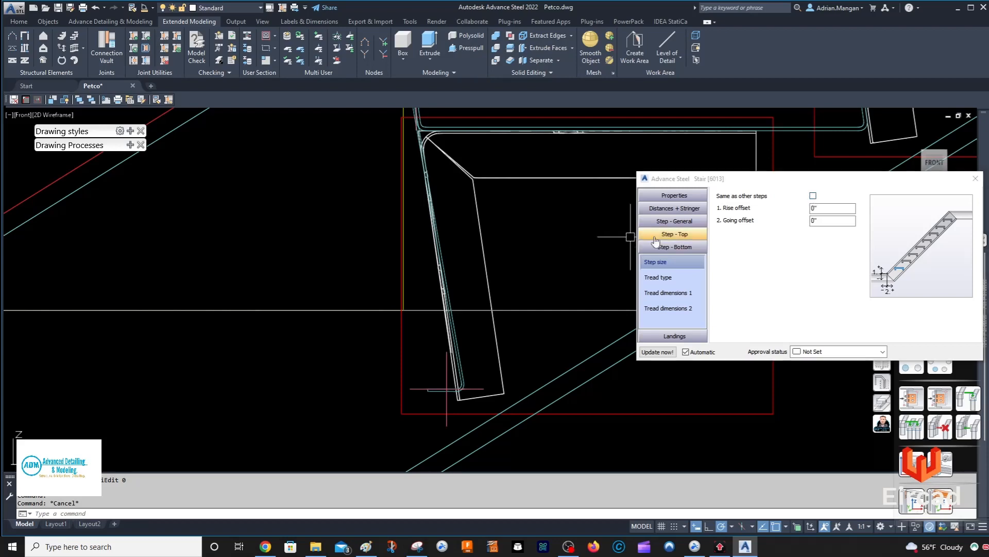
{"action": "left_click", "coordinate": [813, 196]}
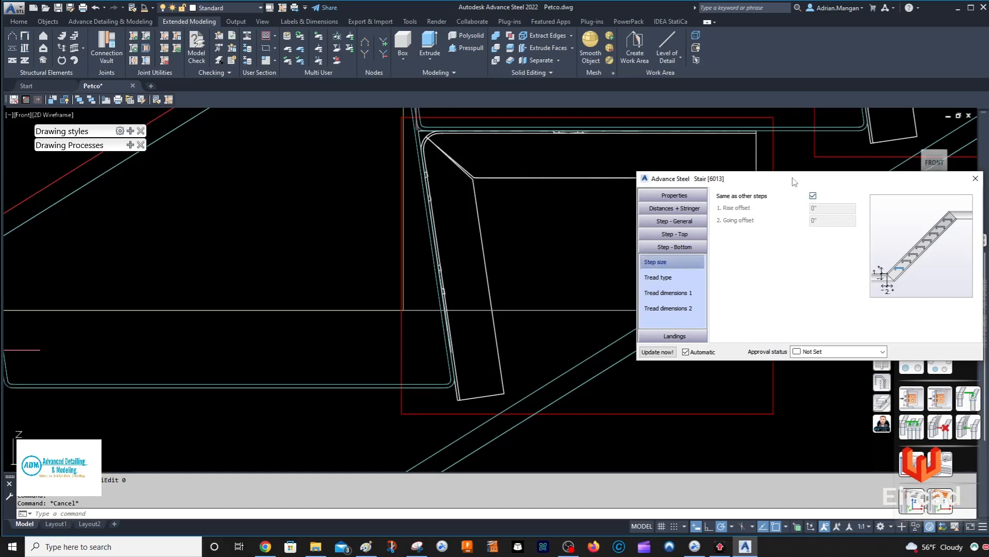
{"action": "left_click", "coordinate": [813, 197]}
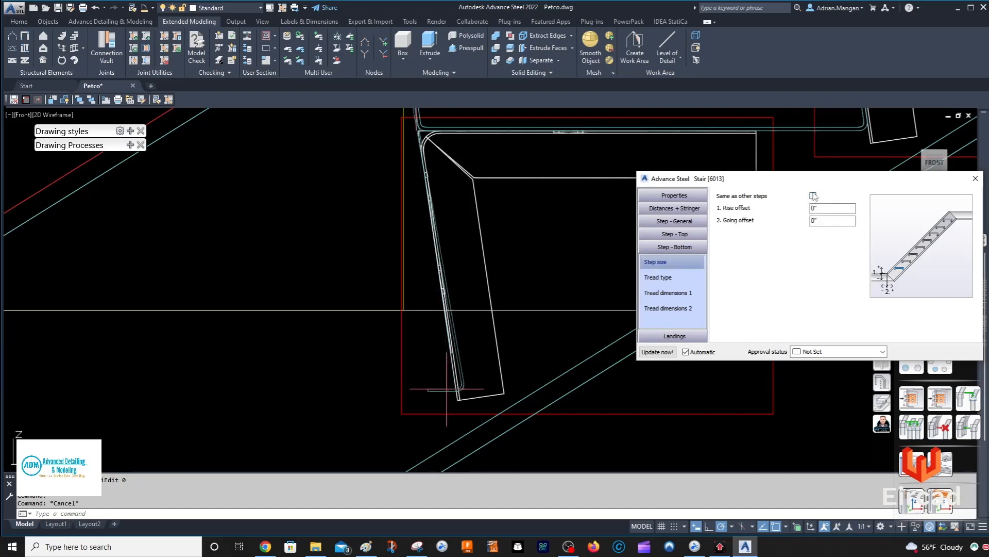
- In the bottom step's tread dimensions, set the thickness to 3/32" and the tread width to 1'
{"action": "left_click", "coordinate": [665, 278]}
{"action": "left_click", "coordinate": [666, 292]}
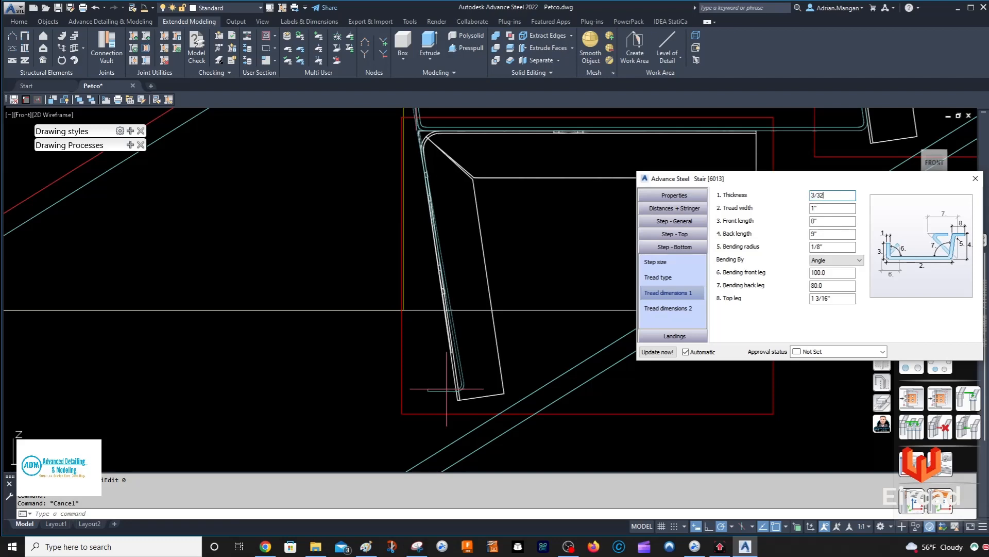
{"action": "type", "text": "3/32"}
{"action": "key", "text": "Return"}
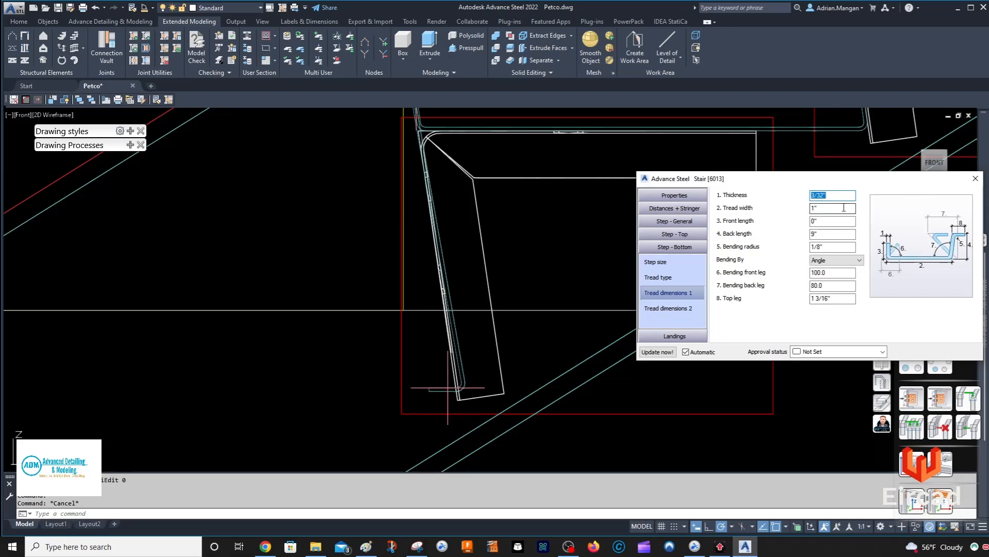
{"action": "left_click", "coordinate": [840, 220]}
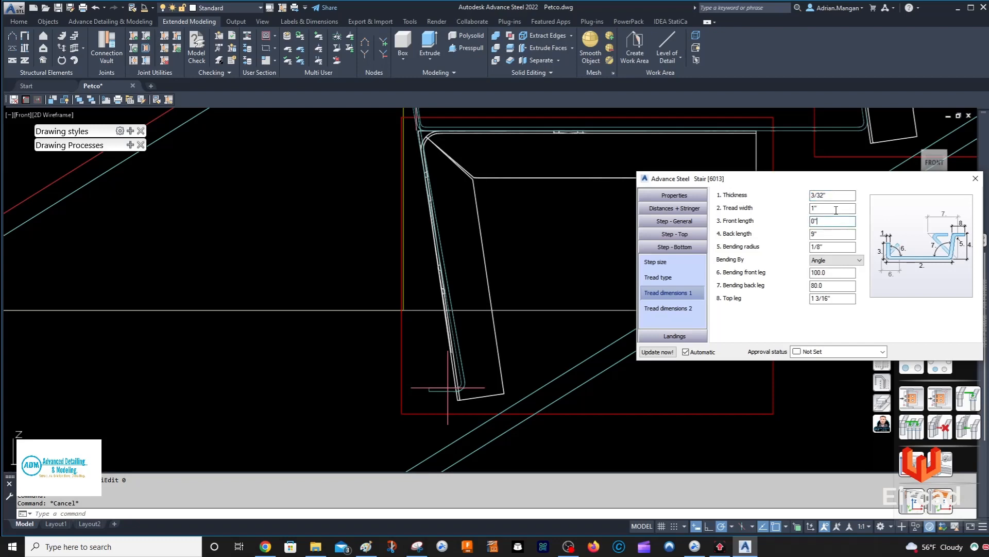
{"action": "double_click", "coordinate": [836, 210]}
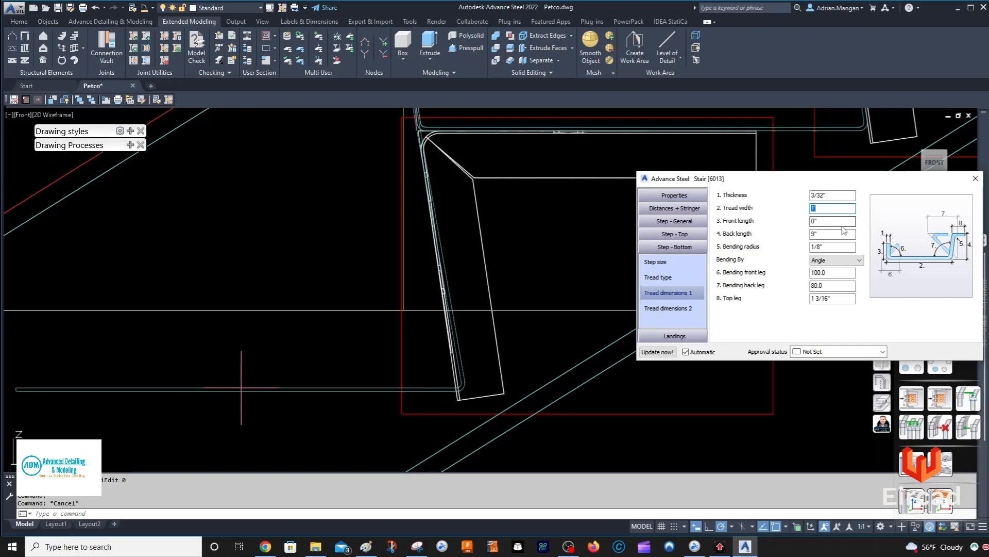
- Set the bottom tread's front length to 1" and its back length to 8 29/32"
{"action": "key", "text": "Tab"}
{"action": "type", "text": "1"}
{"action": "double_click", "coordinate": [833, 235]}
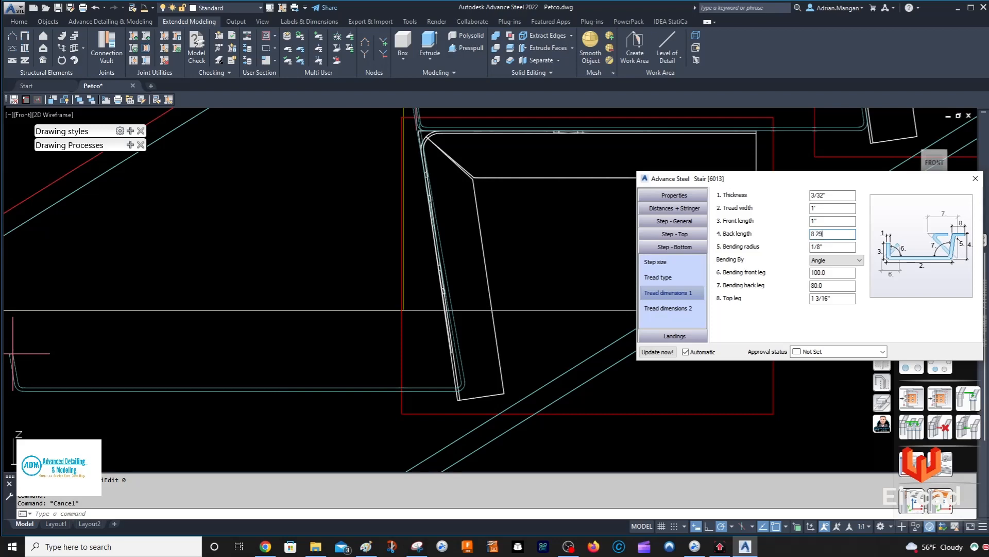
{"action": "type", "text": "8 29/32"}
{"action": "key", "text": "Return"}
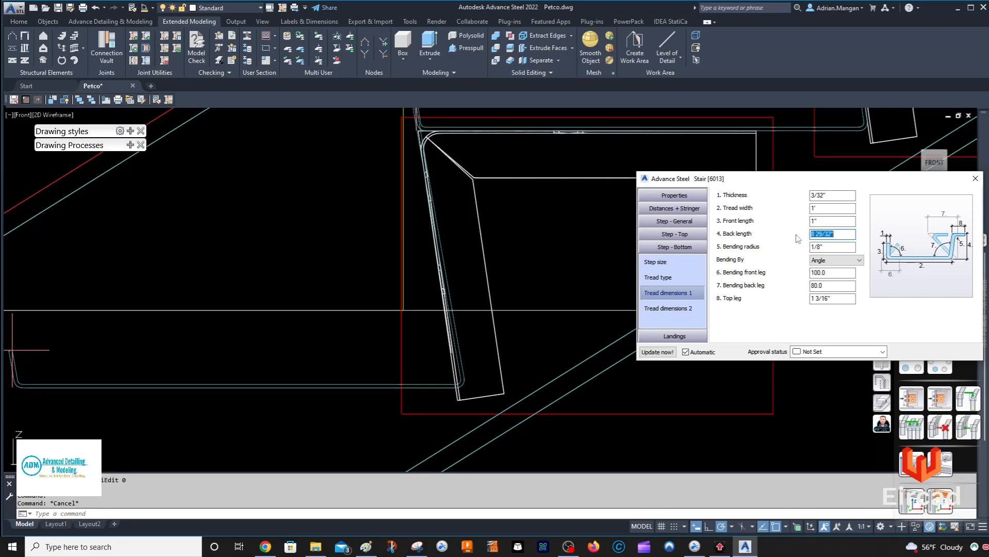
- Set the bottom tread's bending front leg to 98.3 and its bending back leg to 81.7
{"action": "double_click", "coordinate": [822, 248]}
{"action": "left_click", "coordinate": [828, 274]}
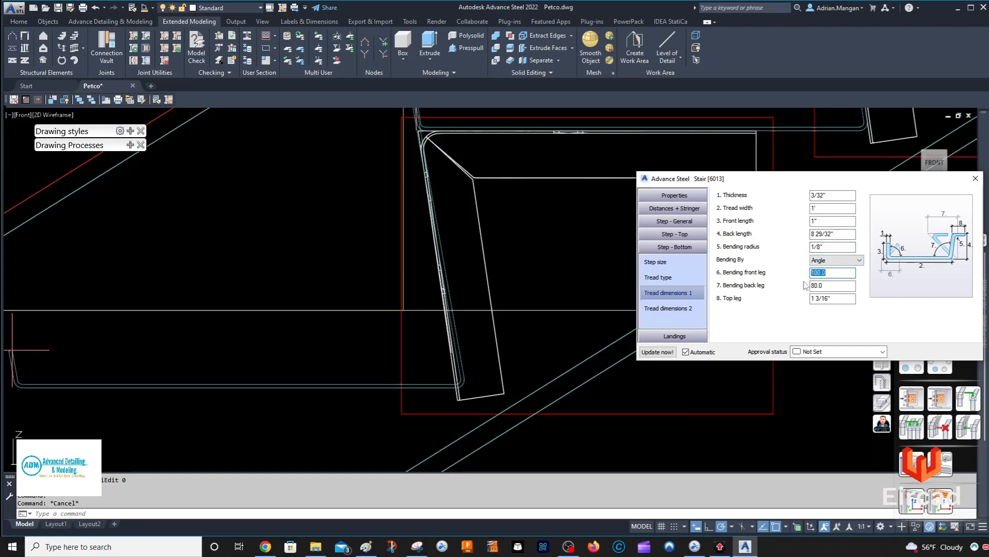
{"action": "type", "text": "98.3"}
{"action": "double_click", "coordinate": [832, 286]}
{"action": "type", "text": "8"}
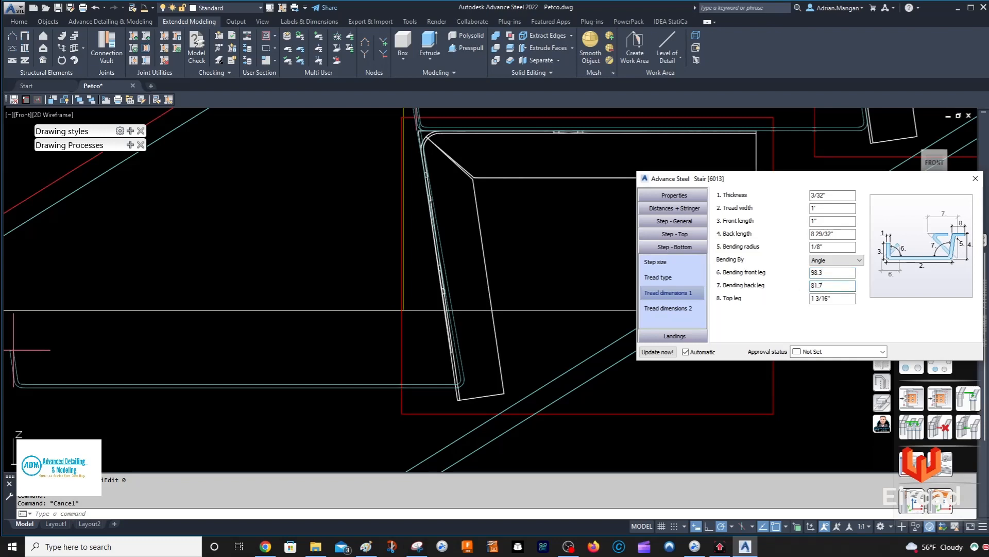
- Set the top leg of the bottom tread to 1"
{"action": "double_click", "coordinate": [846, 298]}
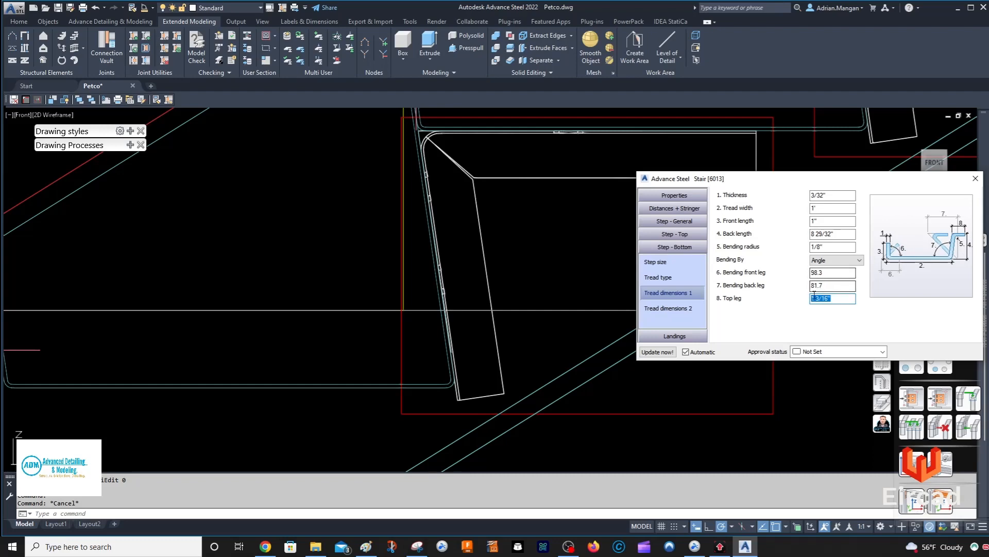
{"action": "scroll", "coordinate": [526, 254], "scroll_direction": "down", "scroll_amount": 2}
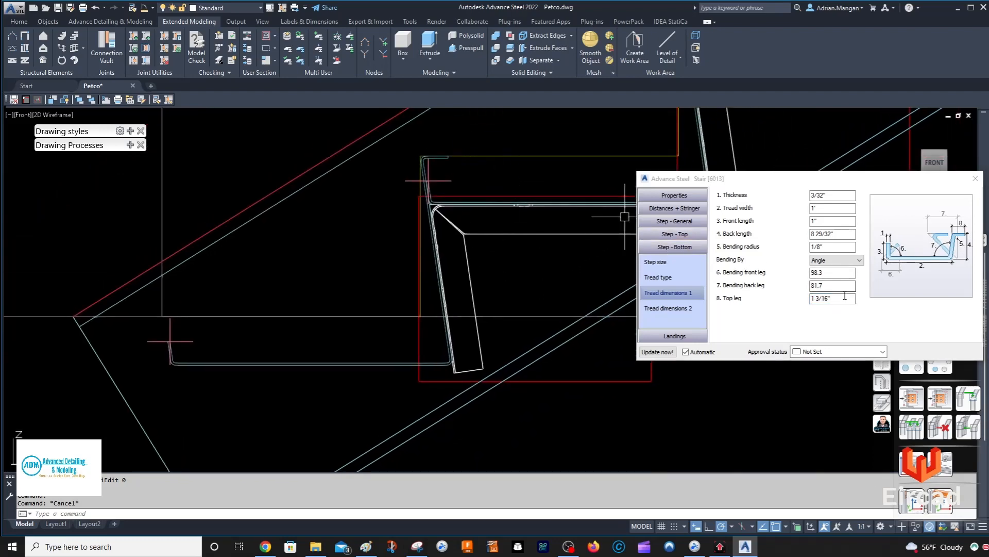
{"action": "left_click", "coordinate": [763, 299]}
{"action": "type", "text": "1"}
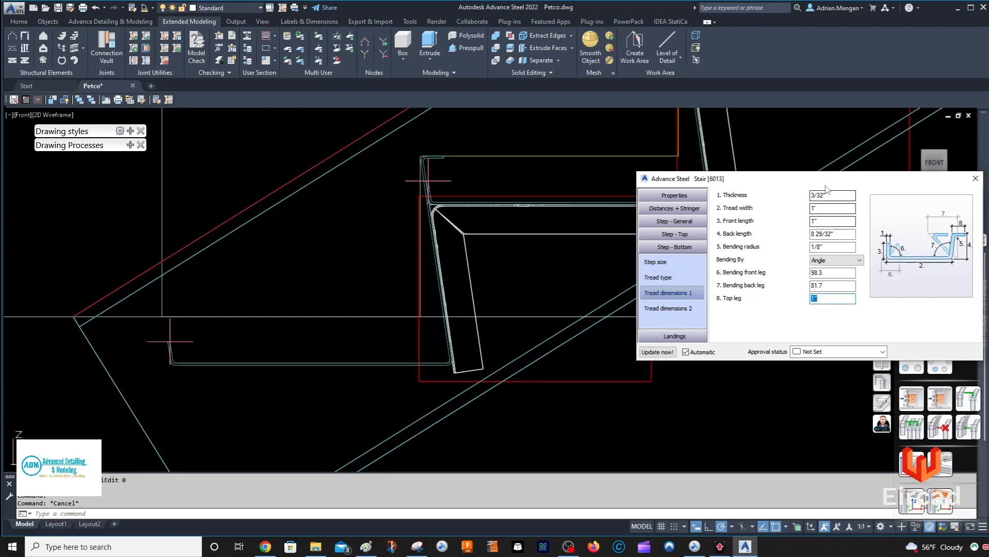
- Check the top step's tread dimensions, and set the top leg to 1" in the general step tread dimensions
{"action": "left_click", "coordinate": [674, 236]}
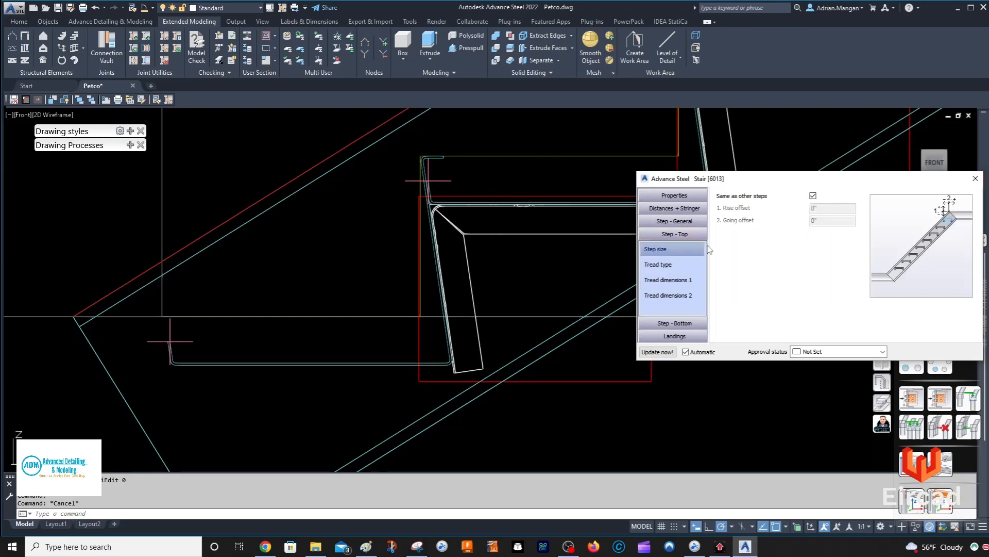
{"action": "left_click", "coordinate": [671, 281]}
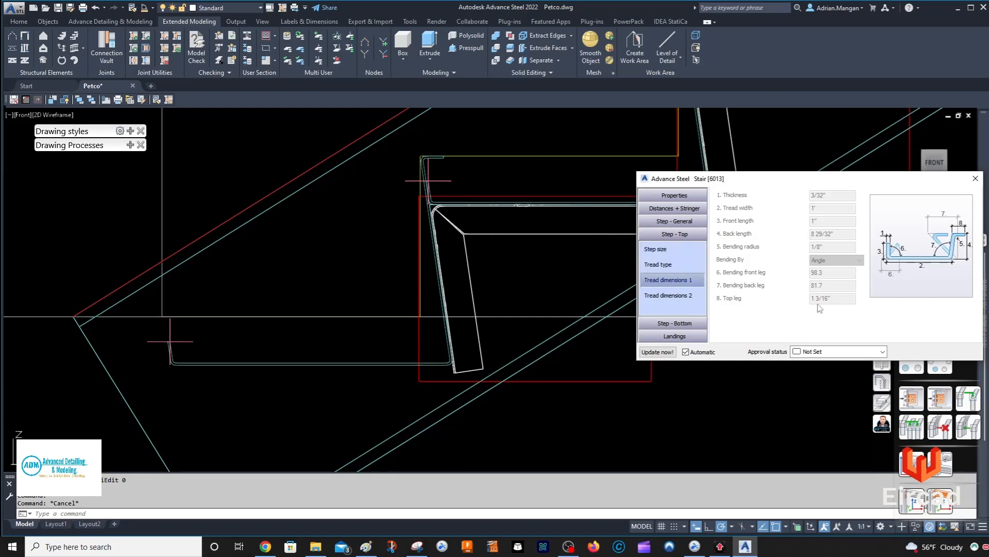
{"action": "left_click", "coordinate": [674, 222]}
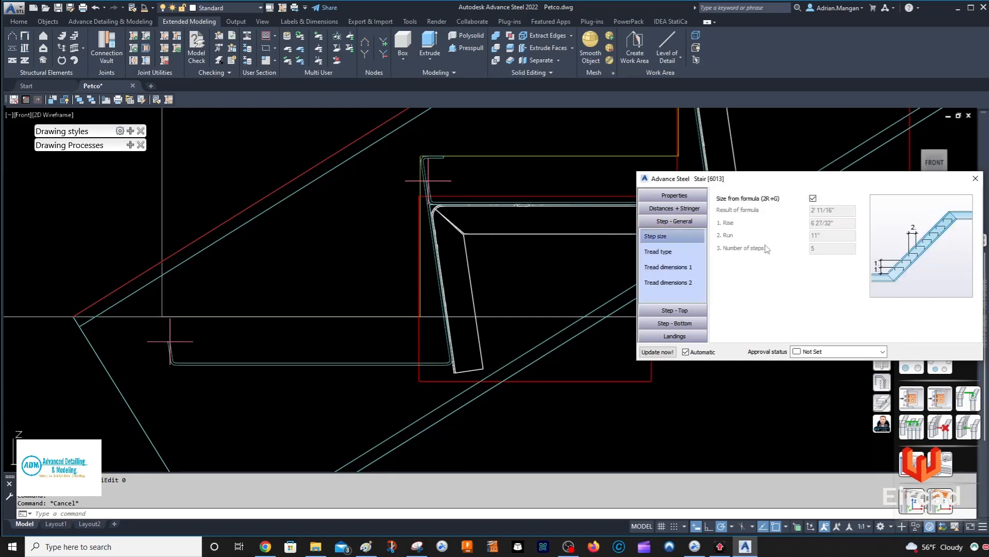
{"action": "left_click", "coordinate": [689, 268]}
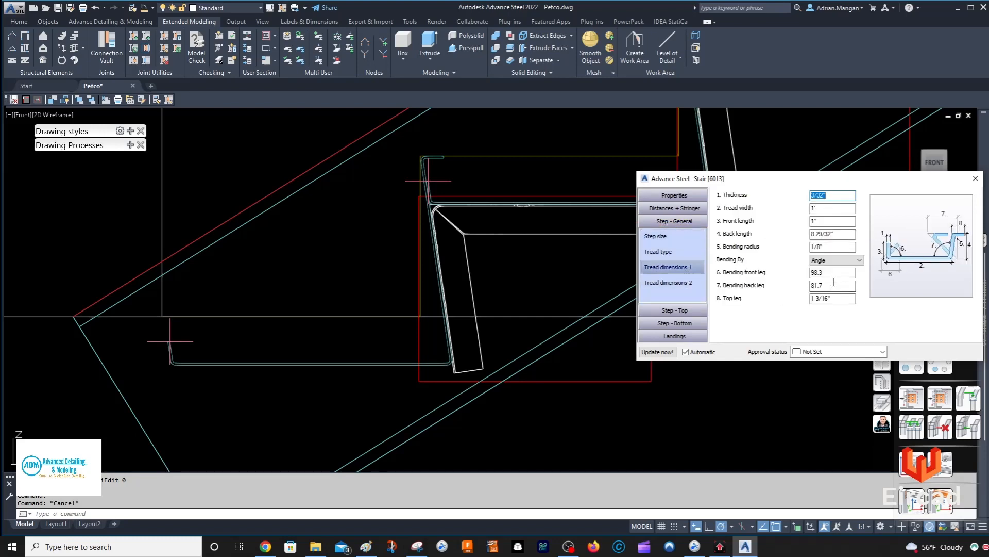
{"action": "left_click", "coordinate": [844, 298]}
{"action": "type", "text": "1"}
- Examine the top legs and bends of the treads along the stair after the top leg change
{"action": "middle_click_drag", "start_coordinate": [549, 210], "coordinate": [447, 314]}
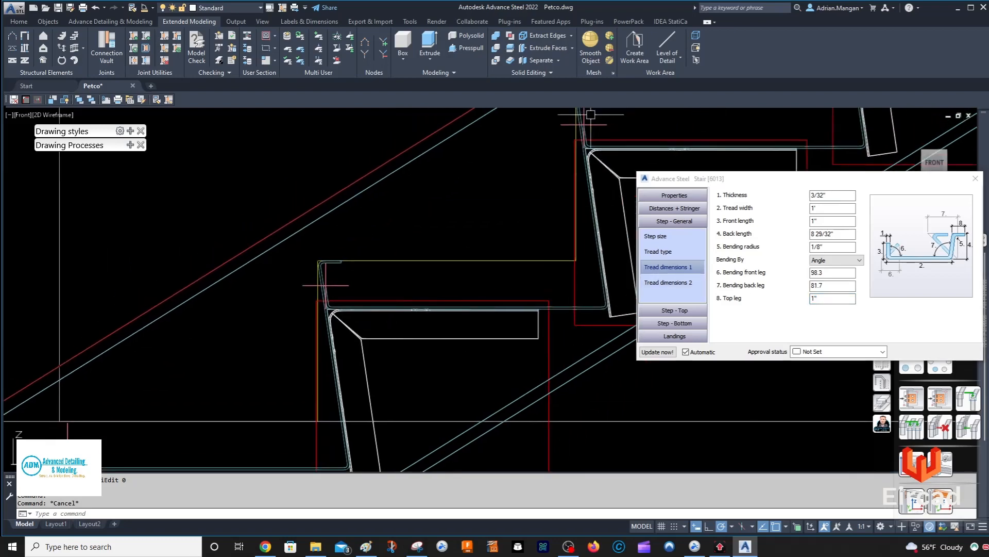
{"action": "middle_click_drag", "start_coordinate": [590, 114], "coordinate": [543, 186]}
{"action": "left_click_drag", "start_coordinate": [848, 298], "coordinate": [791, 298]}
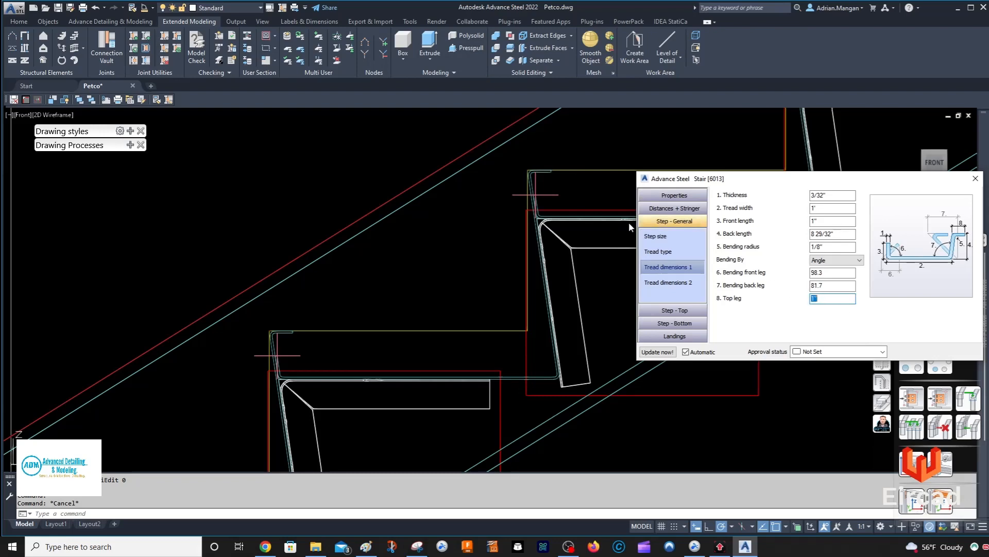
{"action": "scroll", "coordinate": [567, 176], "scroll_direction": "up", "scroll_amount": 4}
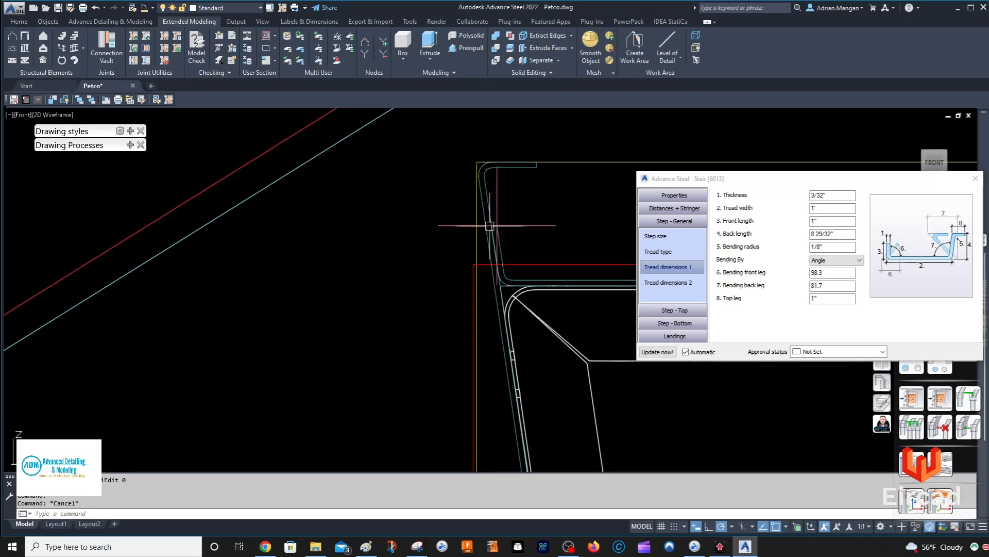
{"action": "scroll", "coordinate": [485, 222], "scroll_direction": "down", "scroll_amount": 3}
{"action": "middle_click_drag", "start_coordinate": [468, 222], "coordinate": [385, 227]}
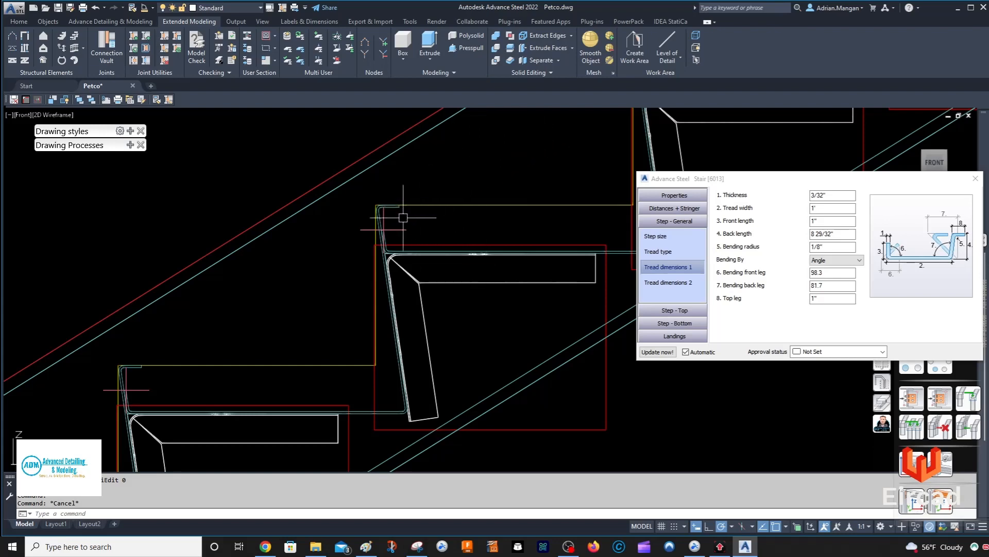
{"action": "scroll", "coordinate": [493, 219], "scroll_direction": "down", "scroll_amount": 2}
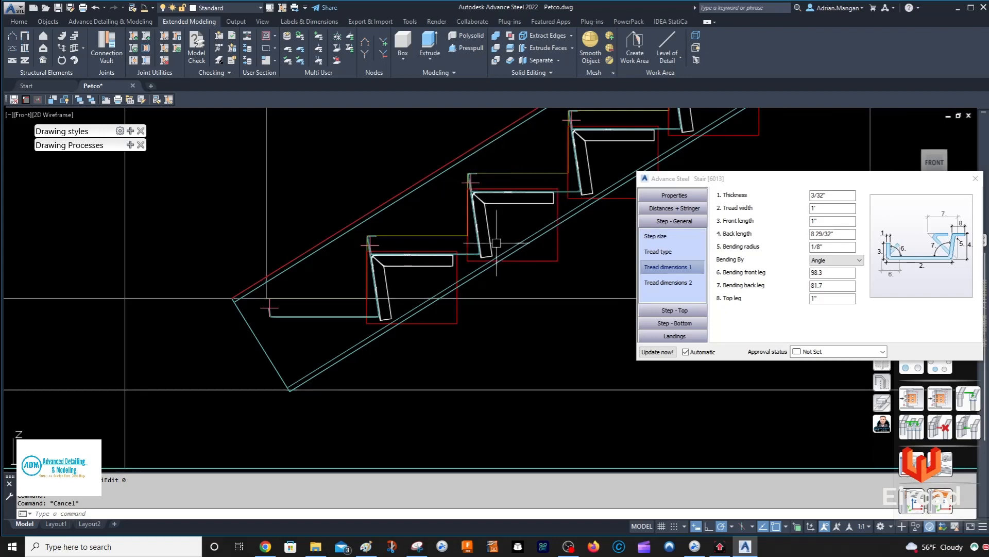
{"action": "left_click", "coordinate": [947, 181]}
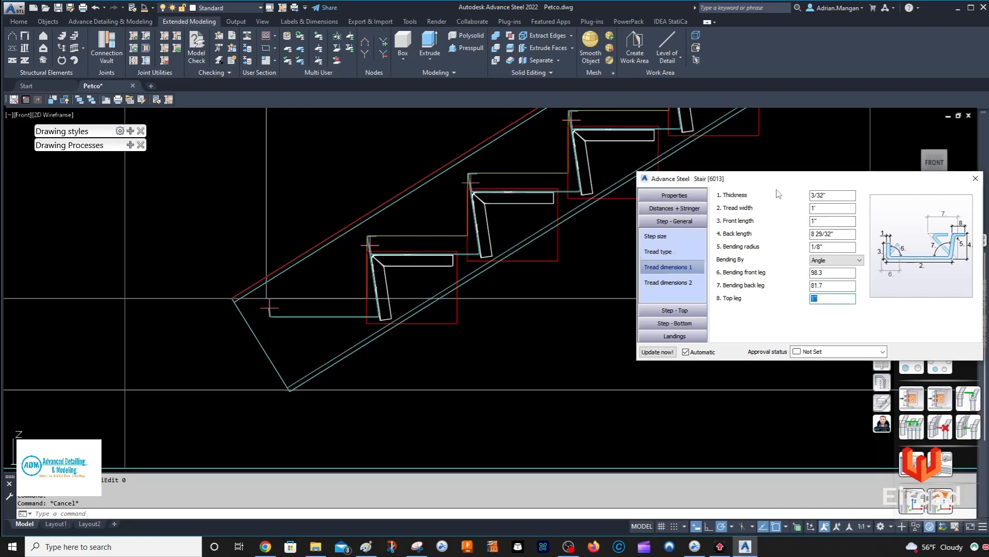
- Open the first set of tread dimensions for the bottom step, with the bottom tread in close view
{"action": "left_click", "coordinate": [676, 323]}
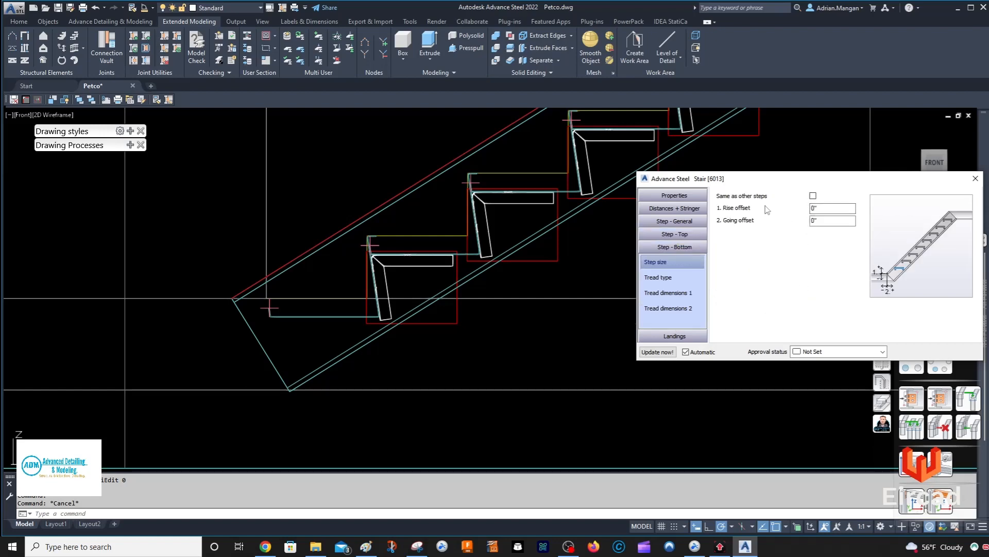
{"action": "scroll", "coordinate": [345, 312], "scroll_direction": "up", "scroll_amount": 2}
{"action": "scroll", "coordinate": [345, 311], "scroll_direction": "up", "scroll_amount": 4}
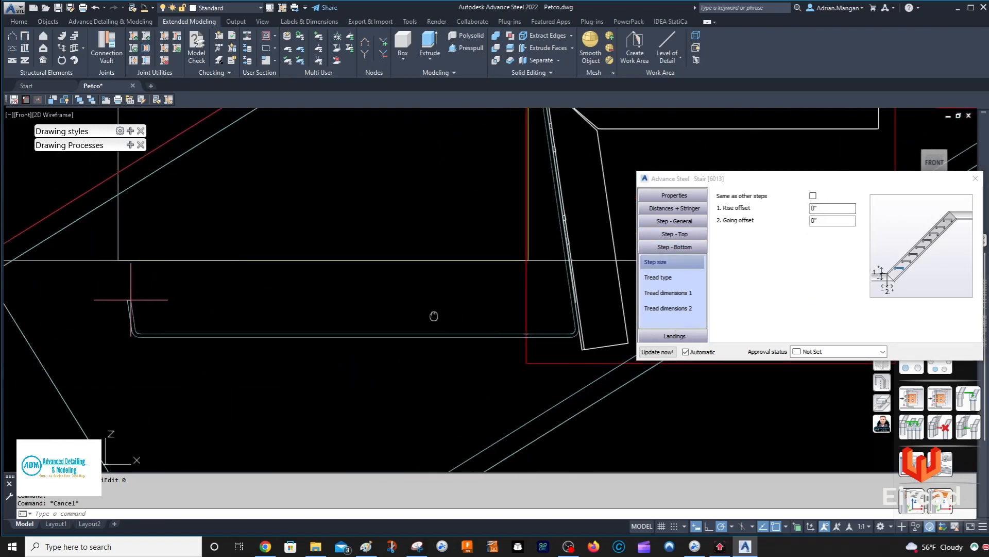
{"action": "left_click", "coordinate": [673, 293]}
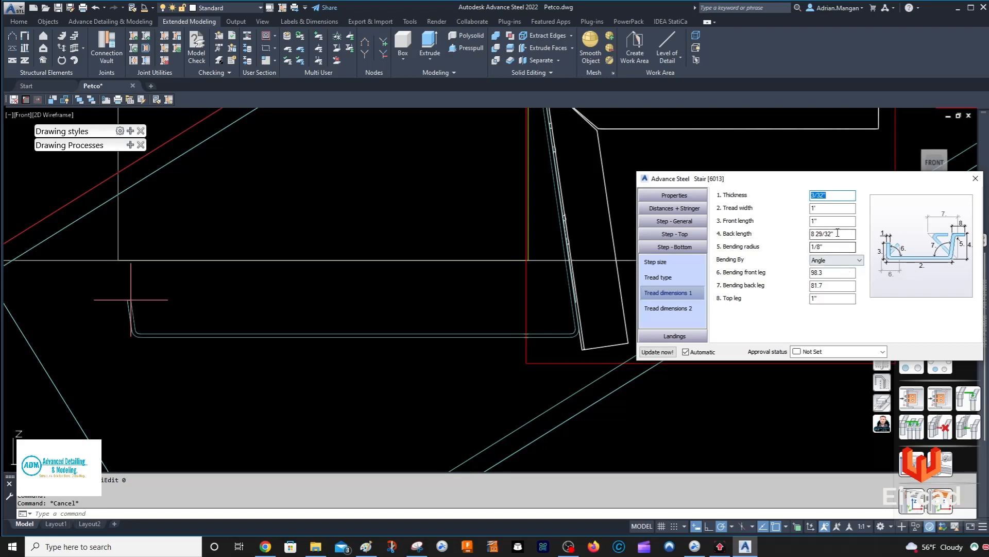
- Set the bottom step's tread width to 6" and look at the shortened tread
{"action": "key", "text": "Tab"}
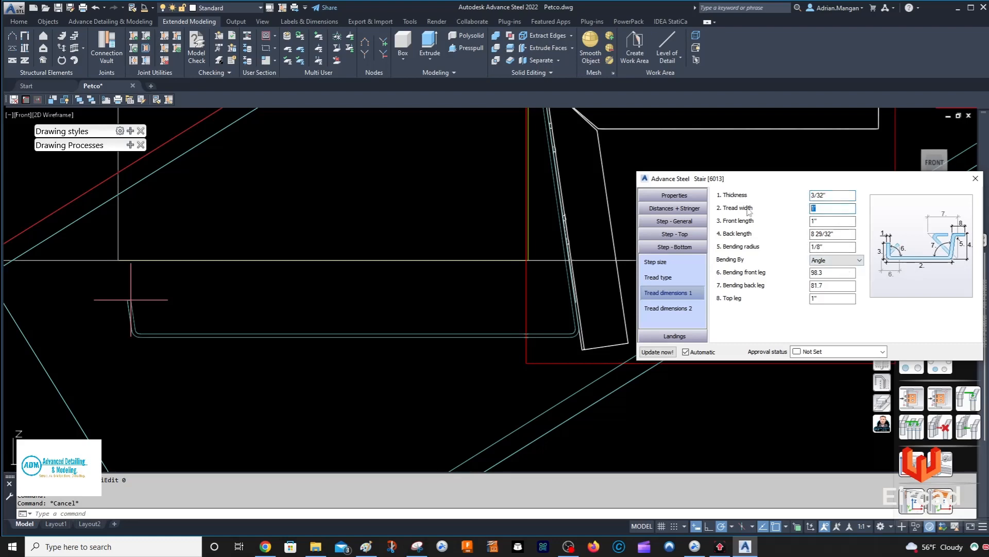
{"action": "type", "text": "6"}
{"action": "key", "text": "Return"}
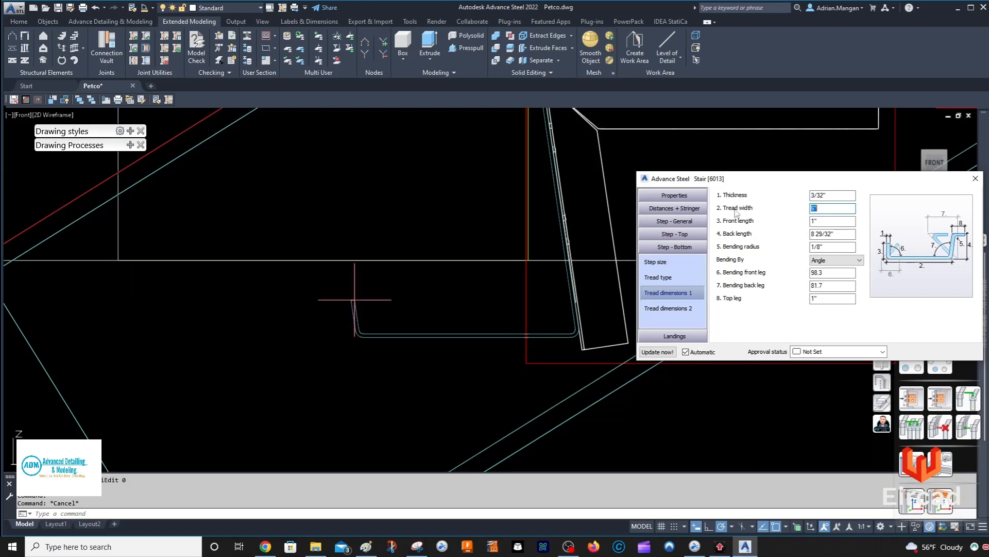
{"action": "scroll", "coordinate": [502, 281], "scroll_direction": "down", "scroll_amount": 2}
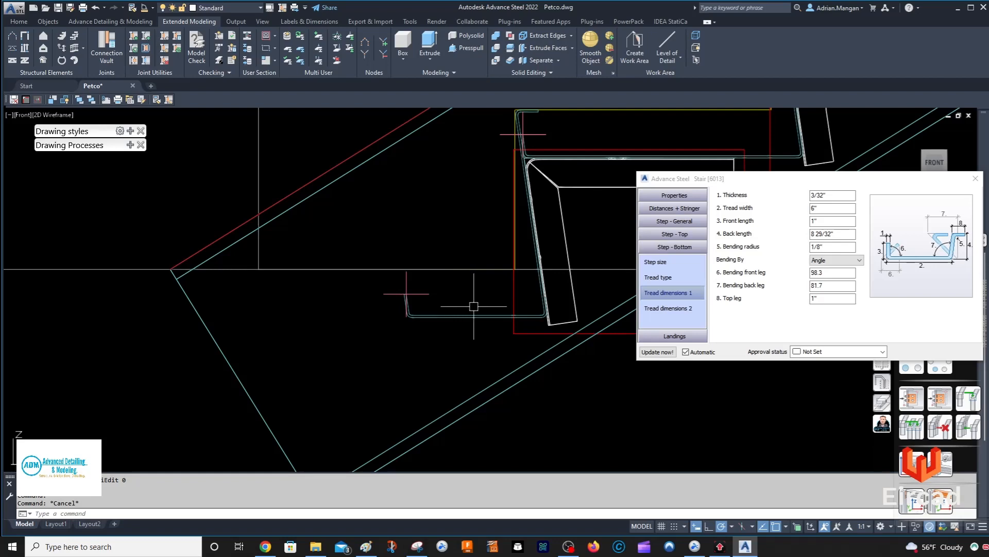
- Set the bottom step's tread width to 0" and inspect the lower end of its riser plate
{"action": "left_click", "coordinate": [779, 216]}
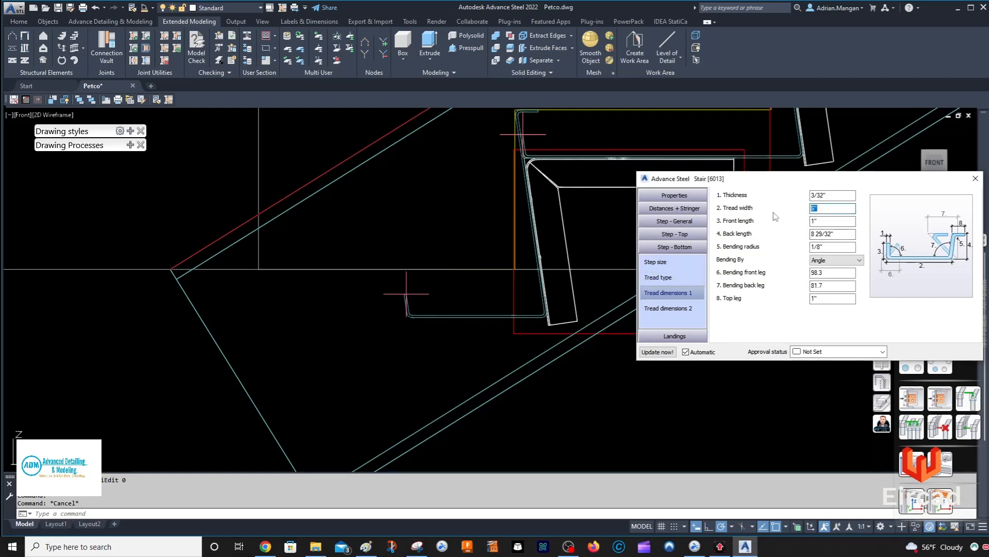
{"action": "type", "text": "0"}
{"action": "key", "text": "Return"}
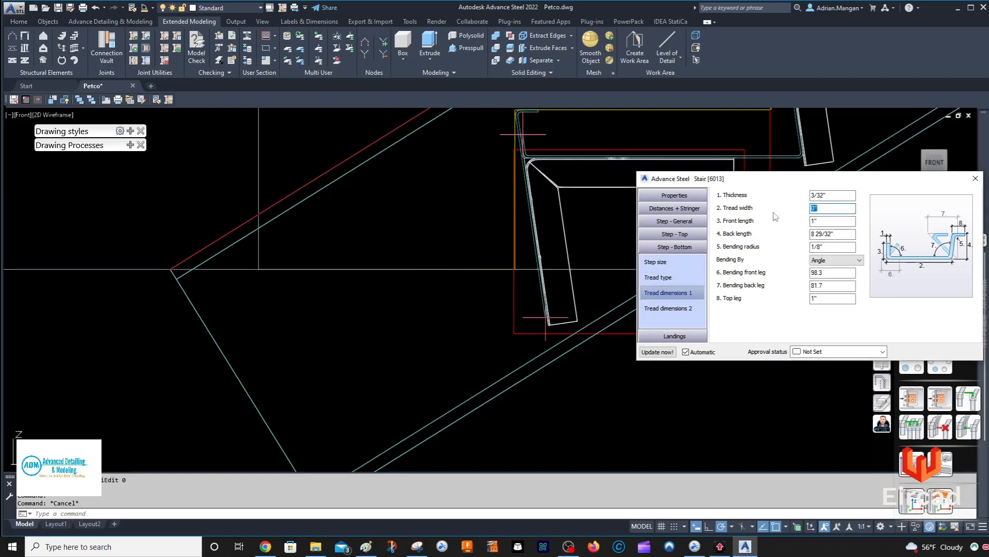
{"action": "scroll", "coordinate": [568, 312], "scroll_direction": "up", "scroll_amount": 4}
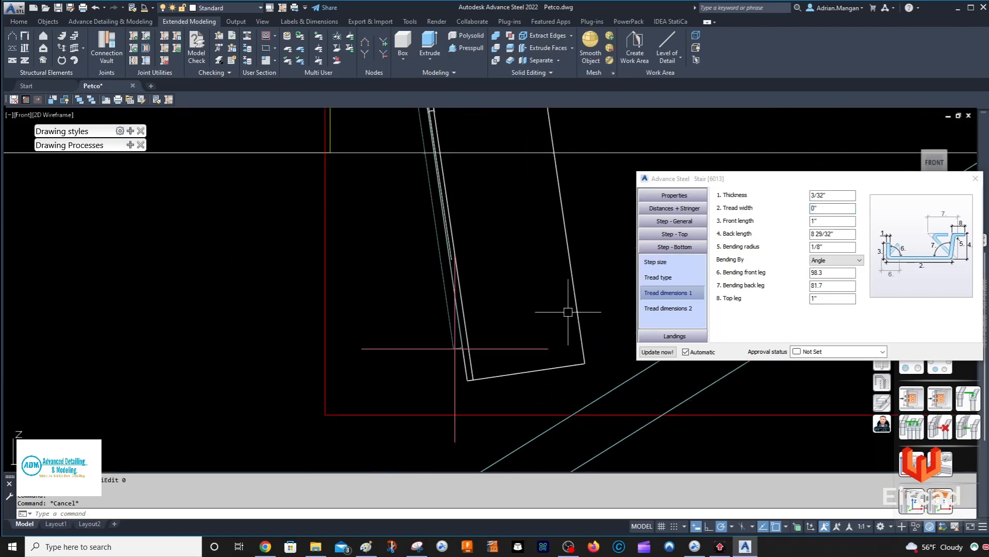
{"action": "scroll", "coordinate": [568, 312], "scroll_direction": "down", "scroll_amount": 5}
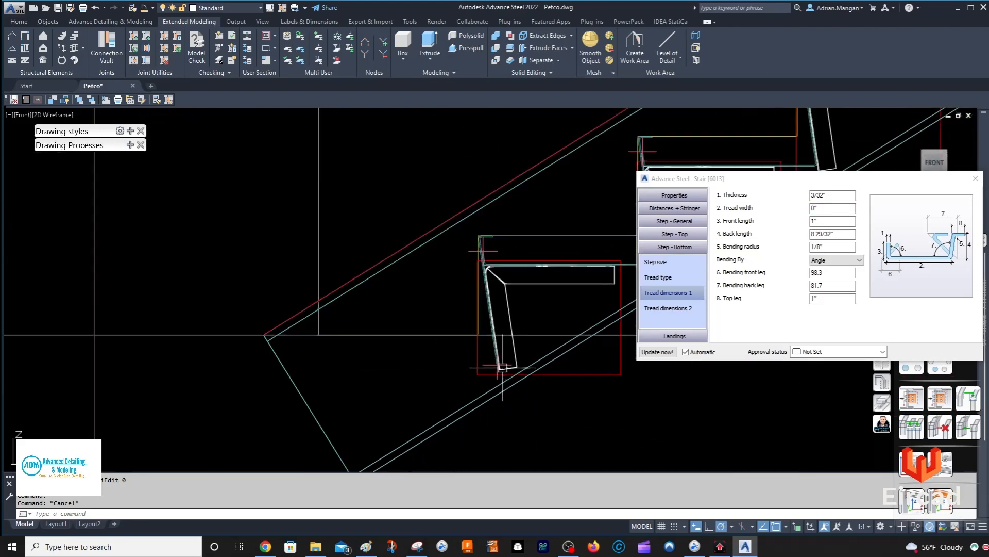
{"action": "middle_click_drag", "start_coordinate": [503, 368], "coordinate": [476, 348]}
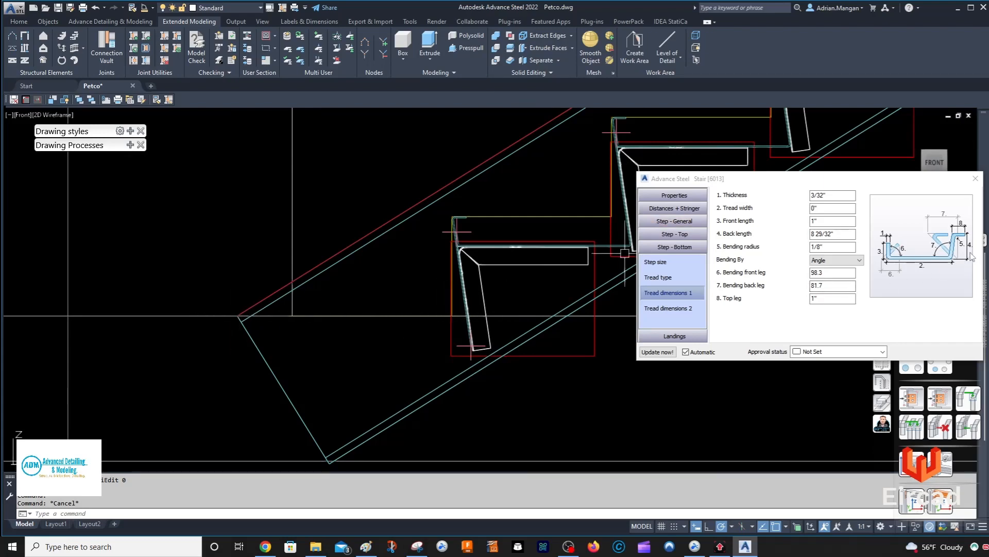
- Set the bottom tread's back length to 6 29/32"
{"action": "left_click", "coordinate": [816, 273]}
{"action": "left_click", "coordinate": [832, 233]}
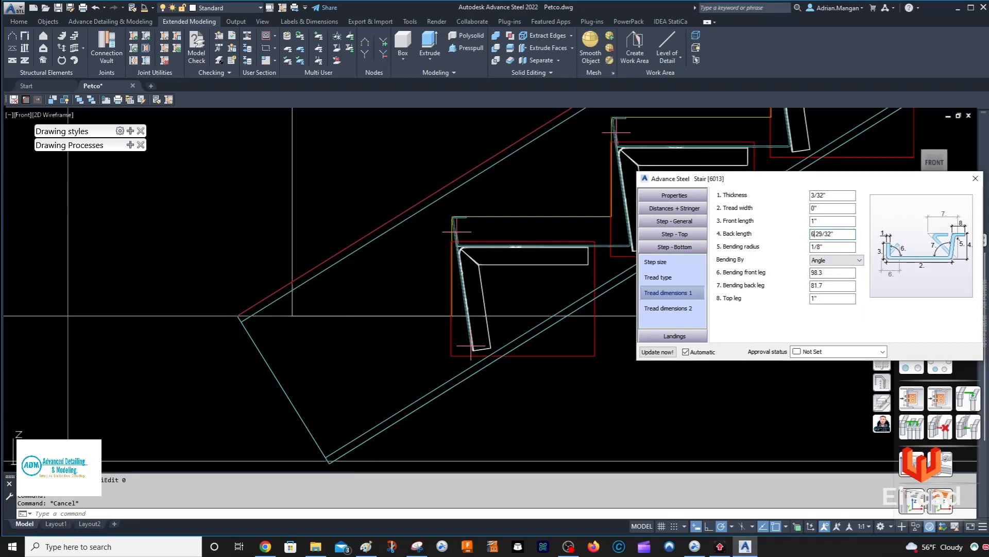
{"action": "key", "text": "Return"}
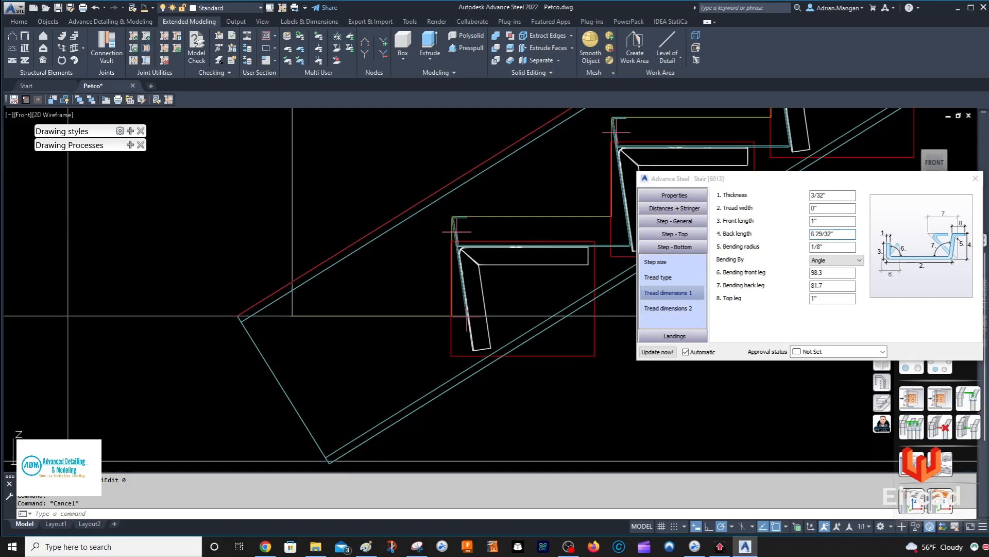
- Compare the bottom riser plate's lower end with the floor line and set its back length to 6 3/4"
{"action": "scroll", "coordinate": [453, 314], "scroll_direction": "up", "scroll_amount": 5}
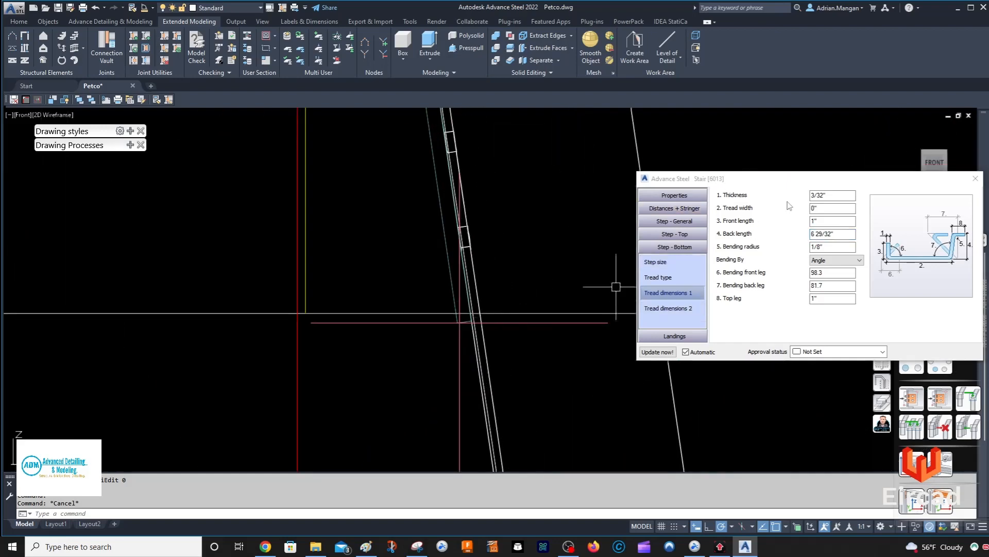
{"action": "scroll", "coordinate": [473, 309], "scroll_direction": "up", "scroll_amount": 2}
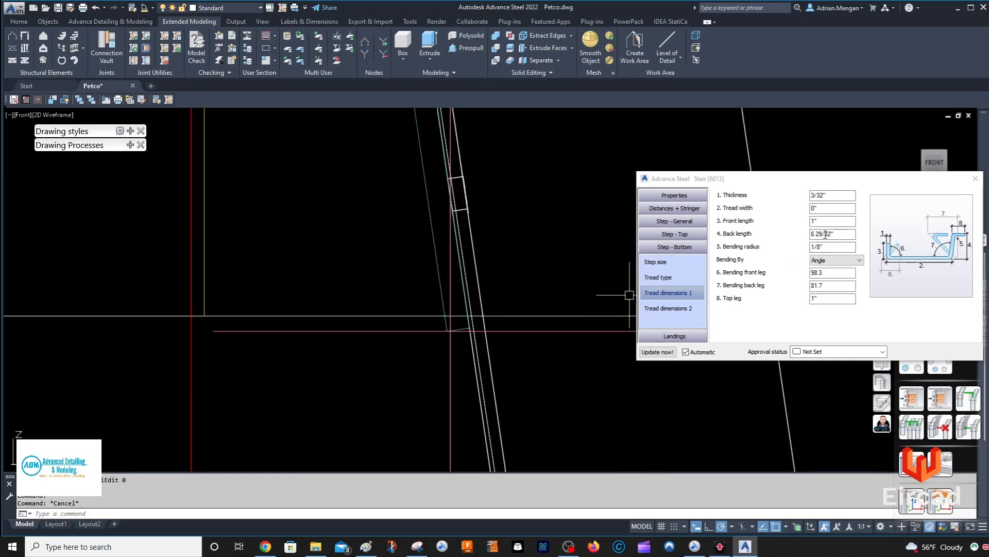
{"action": "left_click_drag", "start_coordinate": [834, 233], "coordinate": [815, 235]}
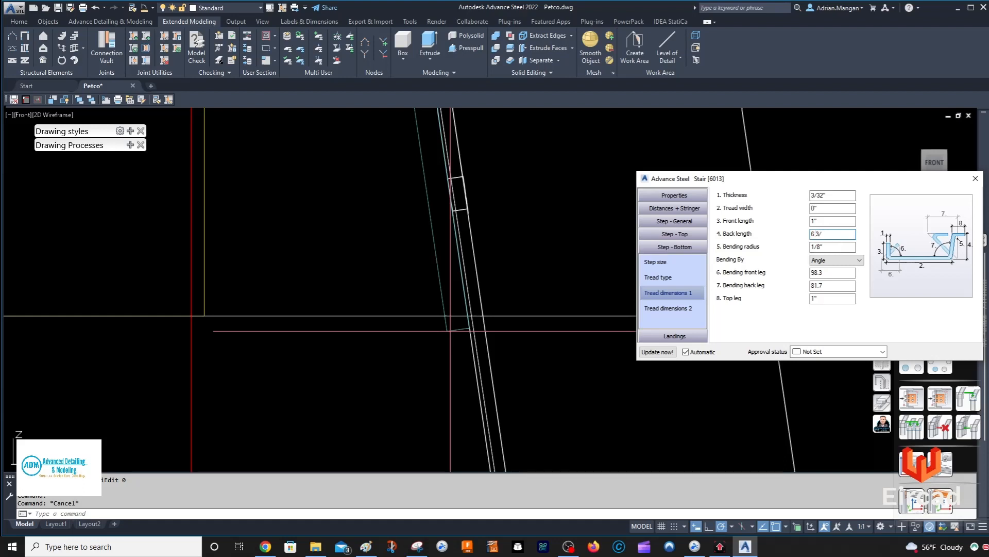
{"action": "key", "text": "Return"}
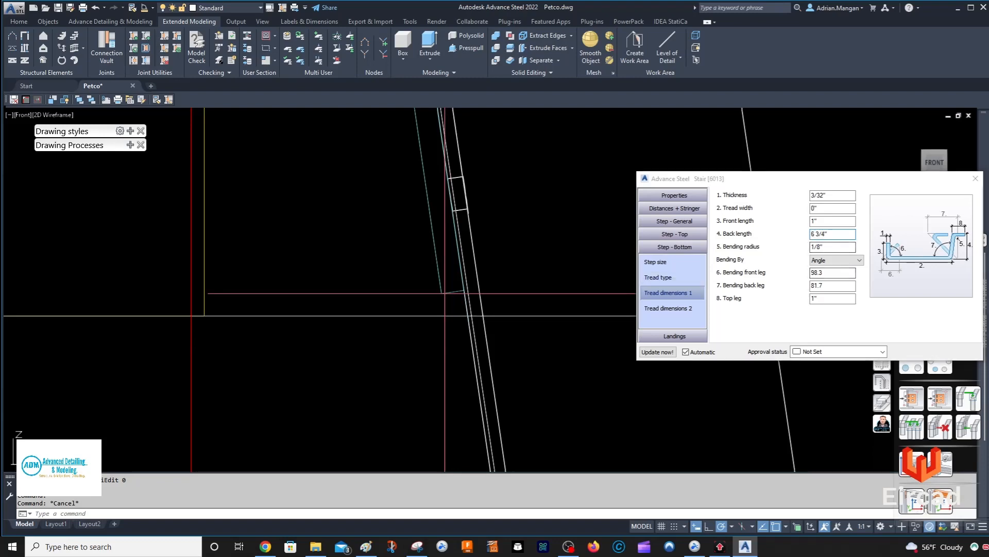
- Try another back length for the bottom riser plate, return it to 6 3/4", and close the stair properties
{"action": "scroll", "coordinate": [509, 283], "scroll_direction": "up", "scroll_amount": 6}
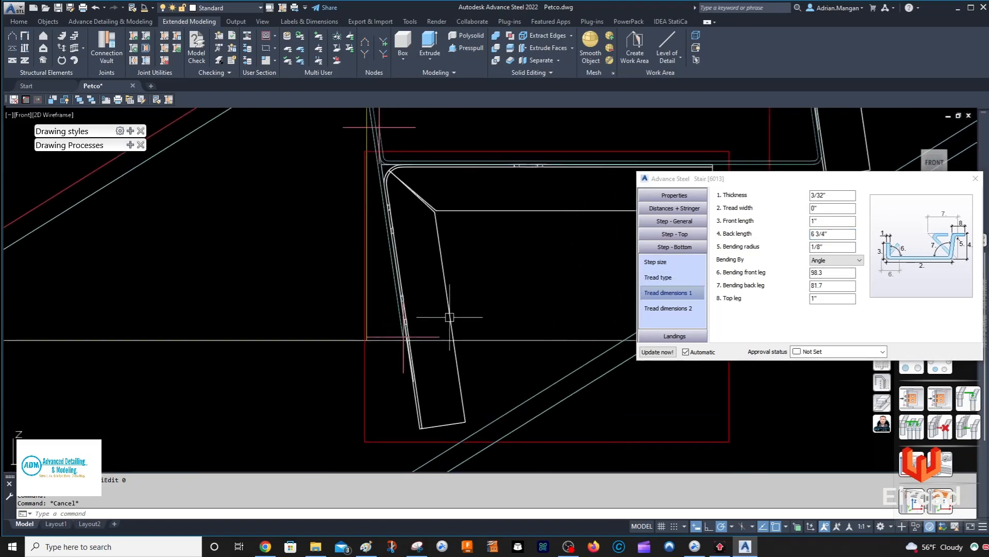
{"action": "scroll", "coordinate": [450, 315], "scroll_direction": "up", "scroll_amount": 3}
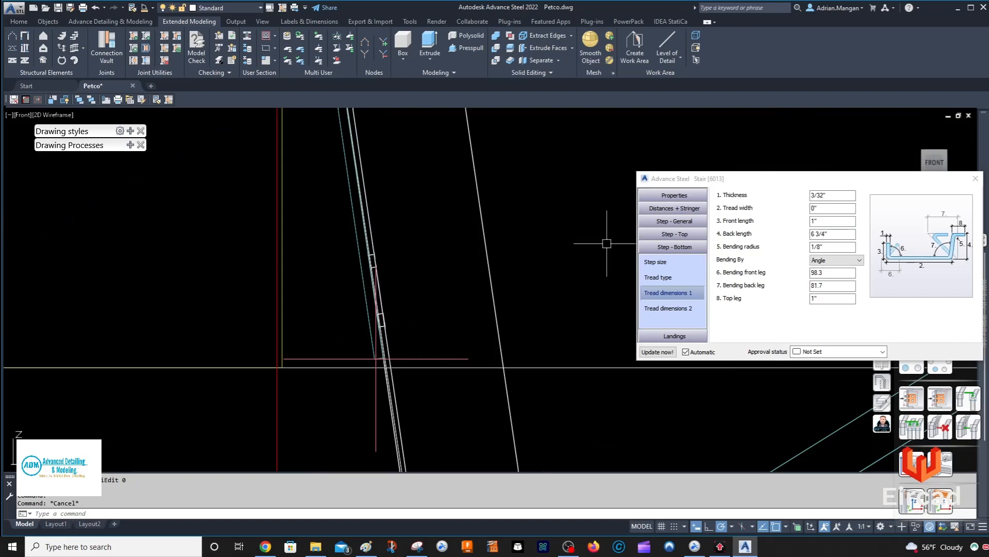
{"action": "left_click", "coordinate": [824, 235]}
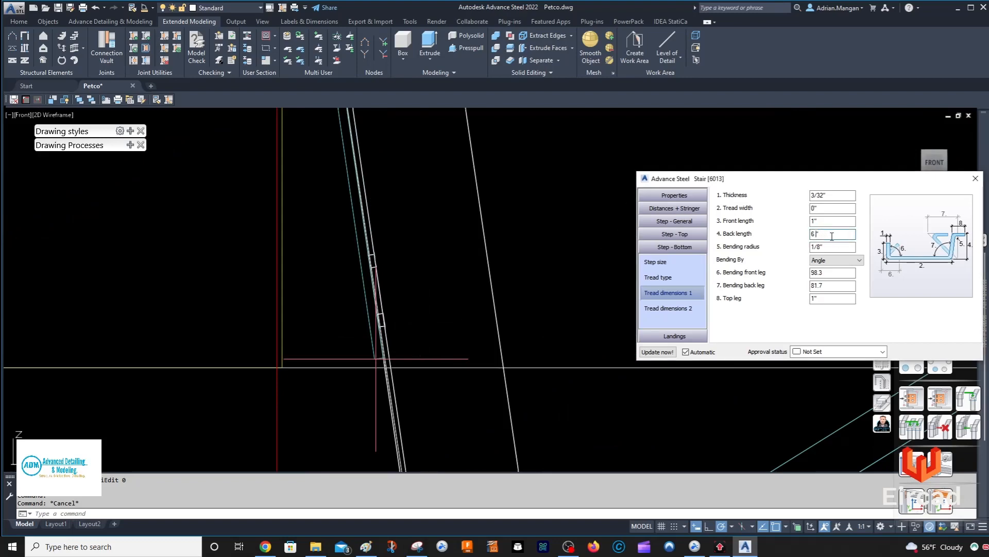
{"action": "double_click", "coordinate": [832, 235]}
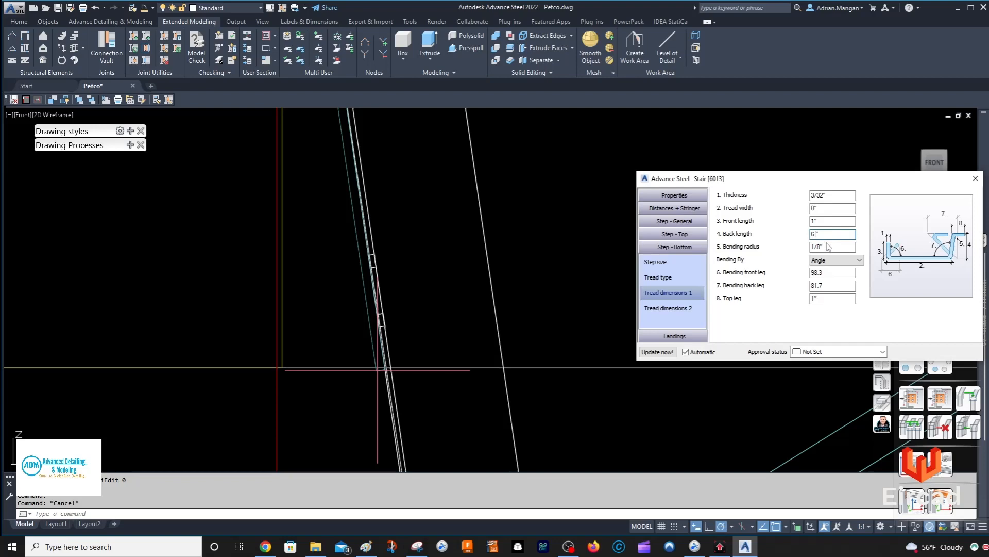
{"action": "type", "text": "6 3/4"}
{"action": "key", "text": "Return"}
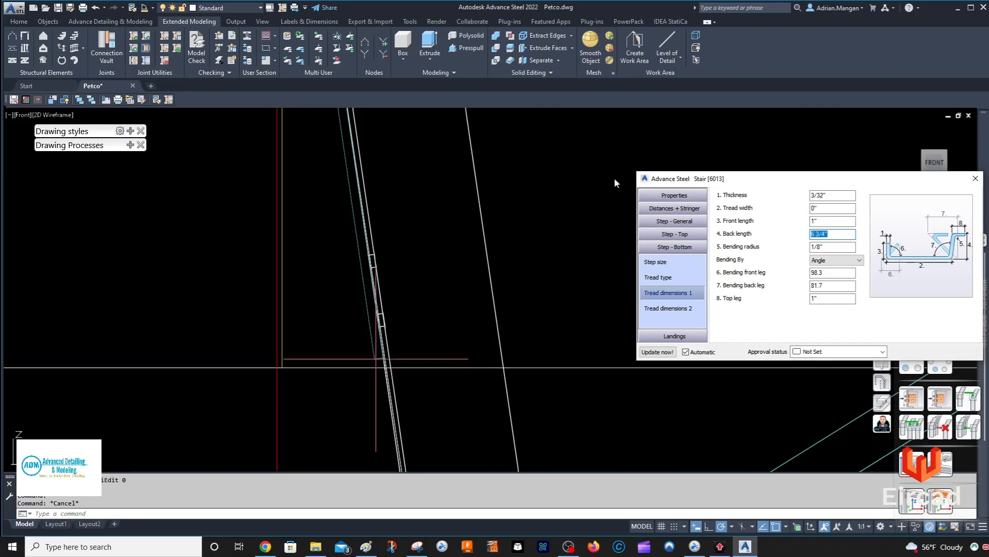
{"action": "left_click", "coordinate": [975, 179]}
- Reopen the short stair's joint properties and save its current values to the library as a new entry
{"action": "scroll", "coordinate": [671, 255], "scroll_direction": "down", "scroll_amount": 5}
{"action": "middle_click_drag", "start_coordinate": [671, 255], "coordinate": [489, 262]}
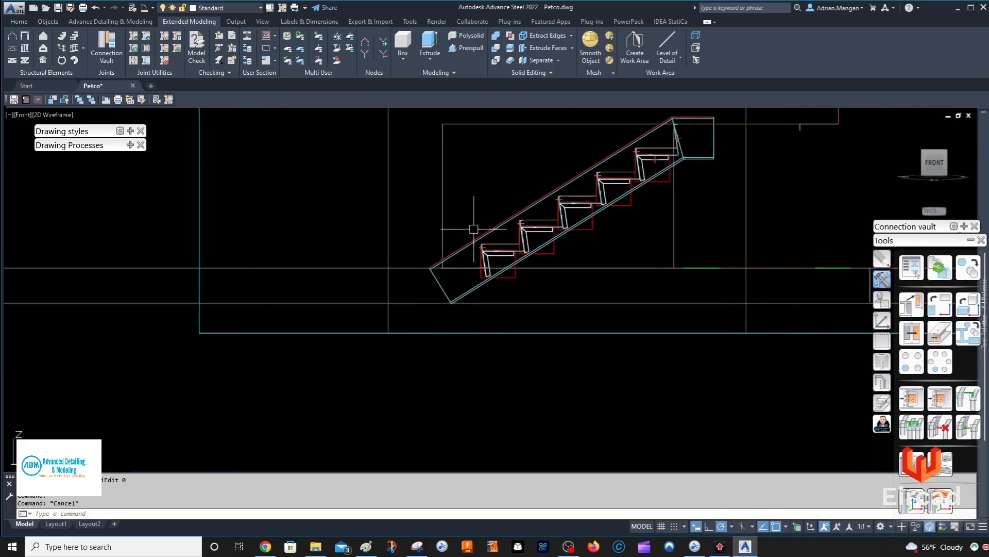
{"action": "middle_click_drag", "start_coordinate": [473, 228], "coordinate": [509, 289], "text": "shift"}
{"action": "scroll", "coordinate": [510, 263], "scroll_direction": "down", "scroll_amount": 3}
{"action": "scroll", "coordinate": [599, 162], "scroll_direction": "up", "scroll_amount": 6}
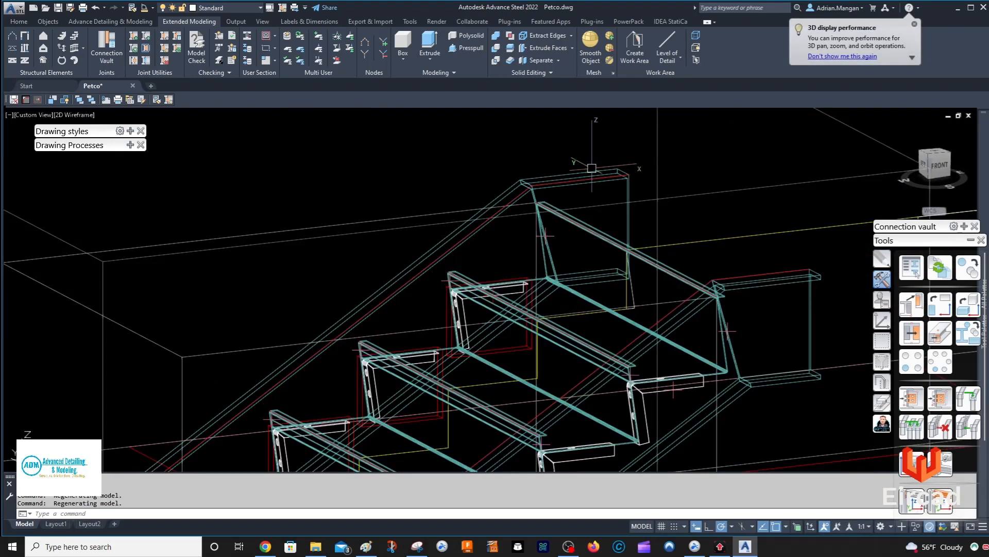
{"action": "scroll", "coordinate": [593, 173], "scroll_direction": "down", "scroll_amount": 6}
{"action": "left_click", "coordinate": [593, 151]}
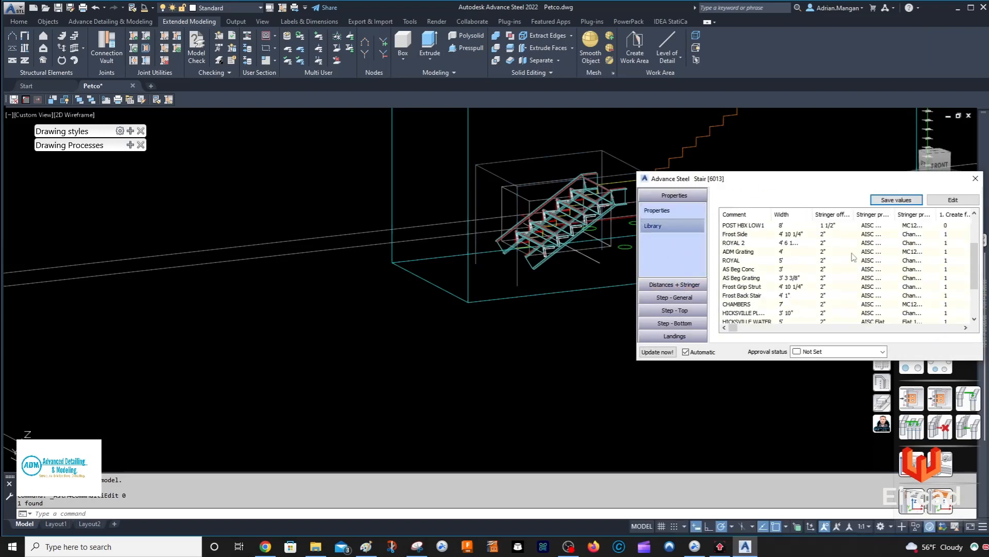
{"action": "left_click", "coordinate": [891, 201]}
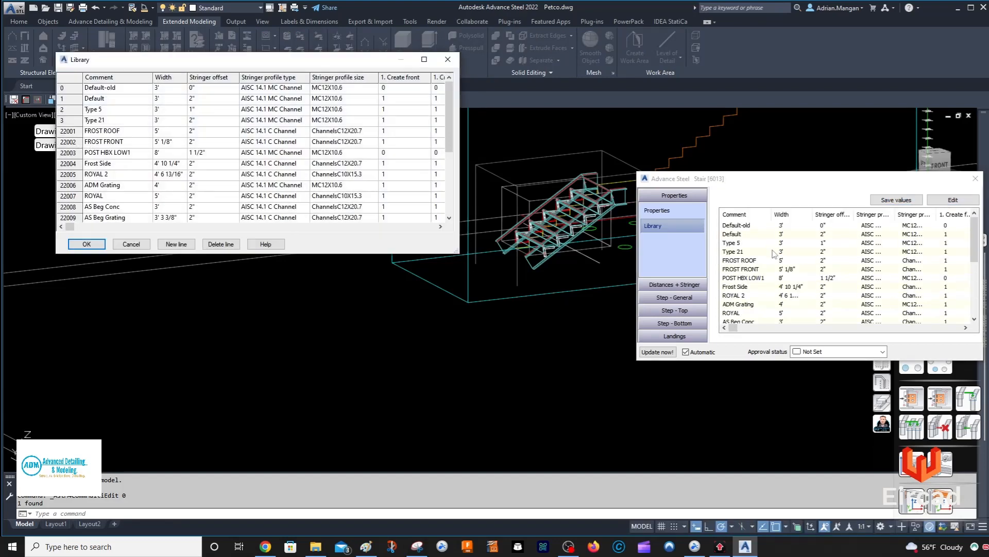
- Copy the comment PETCO NORTH from library line 22019 into the blank comment of line 22020
{"action": "scroll", "coordinate": [144, 187], "scroll_direction": "down", "scroll_amount": 5}
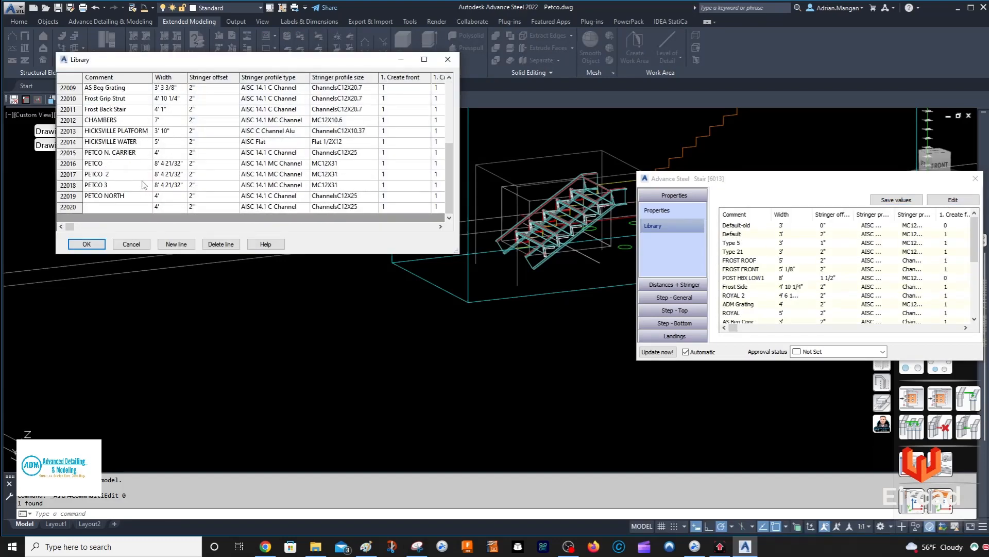
{"action": "left_click", "coordinate": [76, 199]}
{"action": "right_click", "coordinate": [114, 199]}
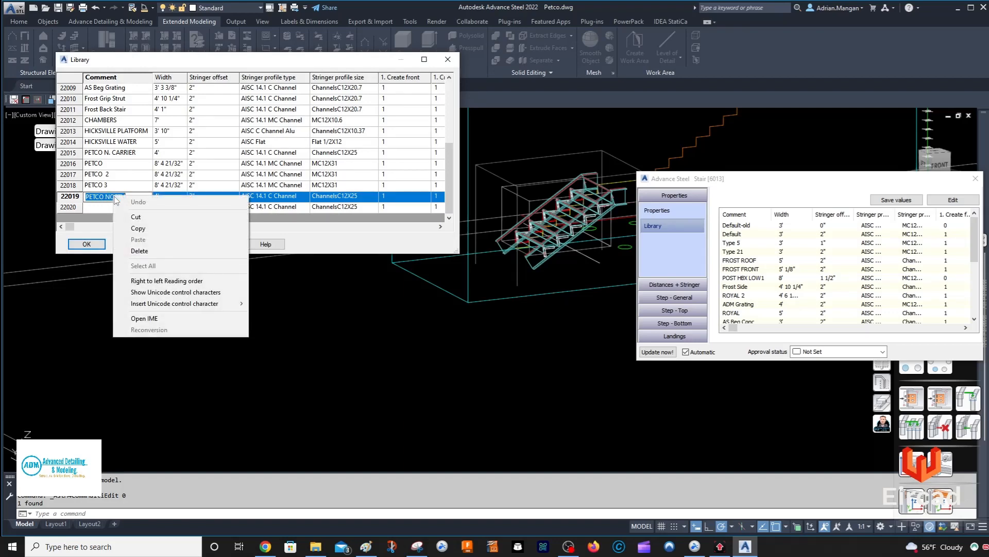
{"action": "left_click", "coordinate": [103, 199]}
{"action": "left_click_drag", "start_coordinate": [133, 199], "coordinate": [94, 199]}
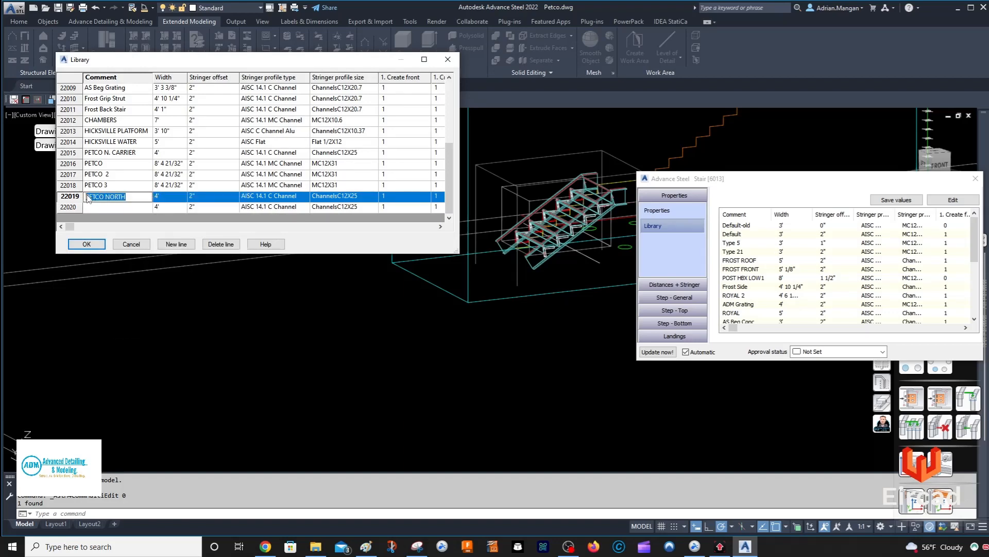
{"action": "right_click", "coordinate": [91, 199]}
{"action": "left_click", "coordinate": [121, 227]}
{"action": "left_click", "coordinate": [95, 210]}
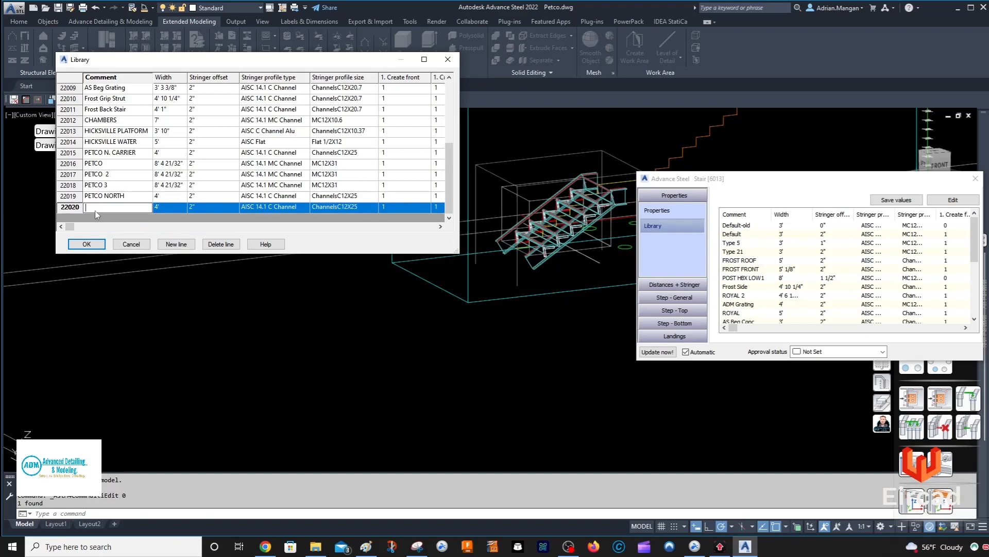
{"action": "right_click", "coordinate": [95, 210]}
{"action": "left_click", "coordinate": [118, 255]}
- Delete the older PETCO NORTH entry on line 22019, accept the library changes and close the stair properties
{"action": "left_click", "coordinate": [79, 199]}
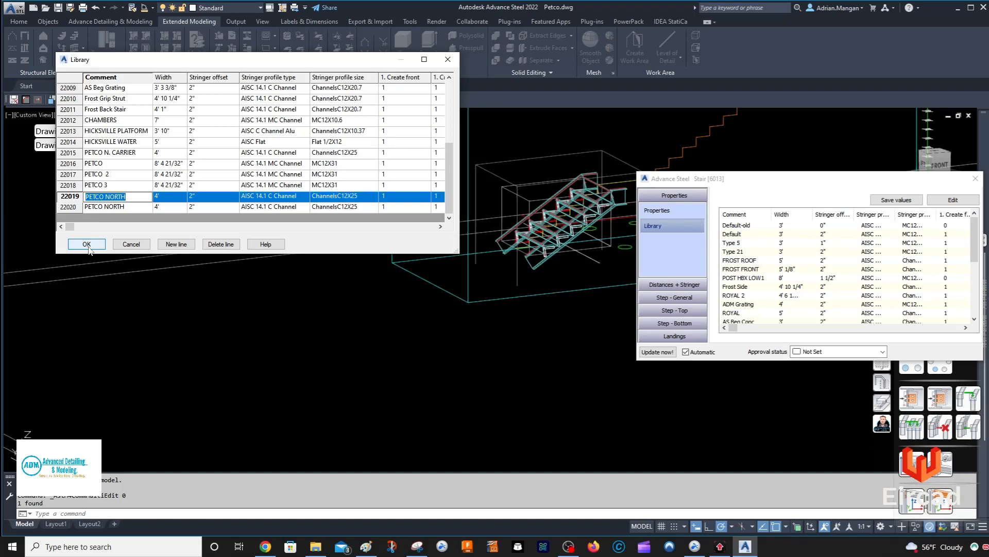
{"action": "left_click", "coordinate": [216, 246]}
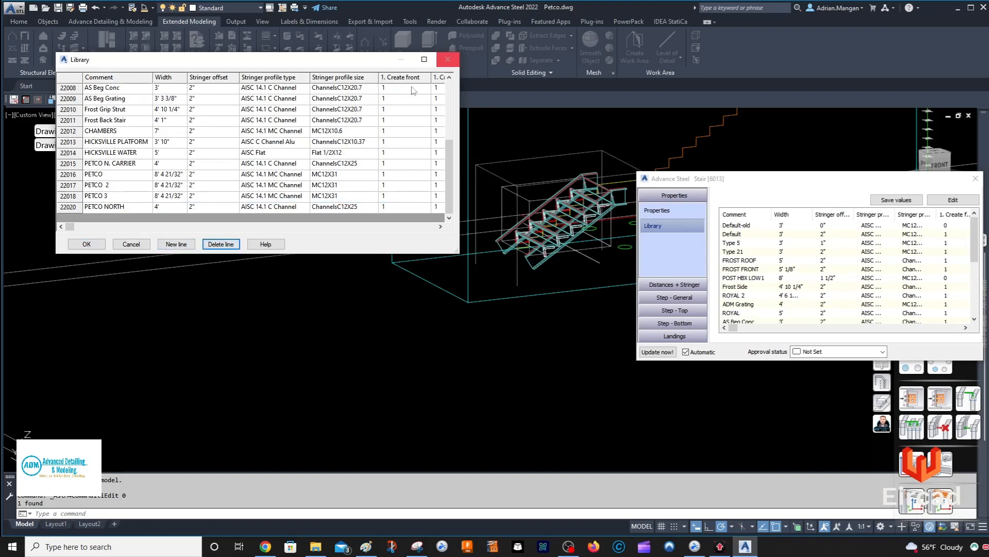
{"action": "left_click", "coordinate": [86, 245]}
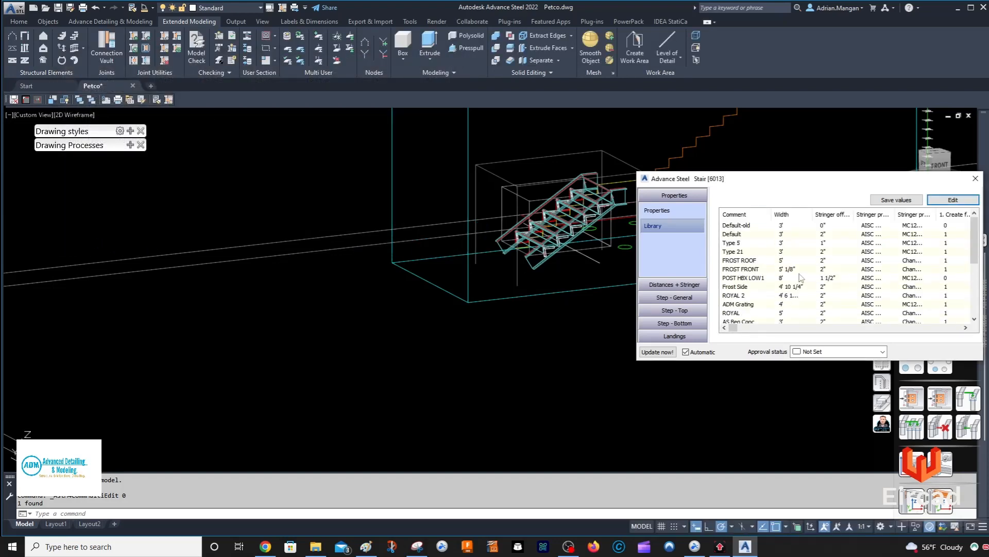
{"action": "left_click", "coordinate": [976, 178]}
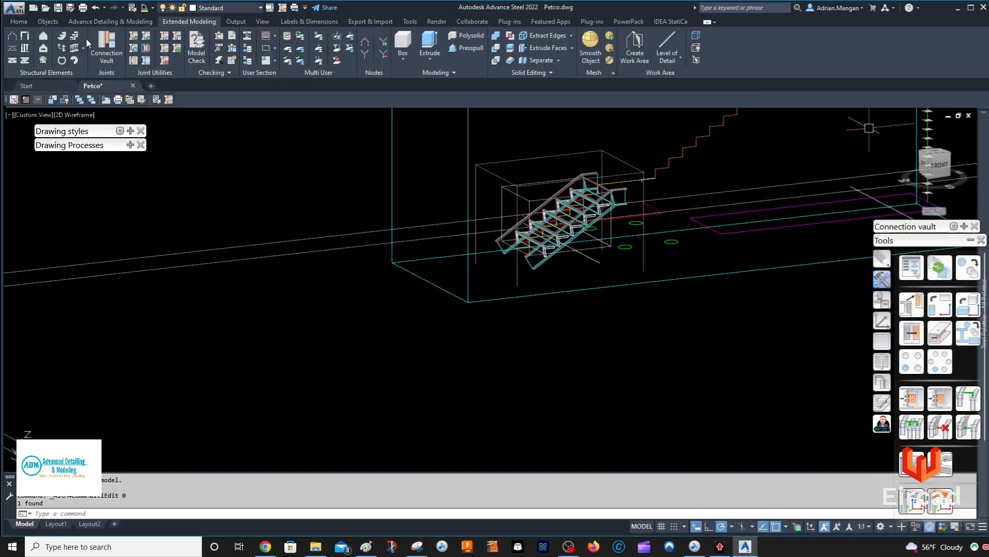
- Create a second stair by start and end point, middle-aligned, from the landing line to the upper end of the vertical green line
{"action": "left_click", "coordinate": [61, 37]}
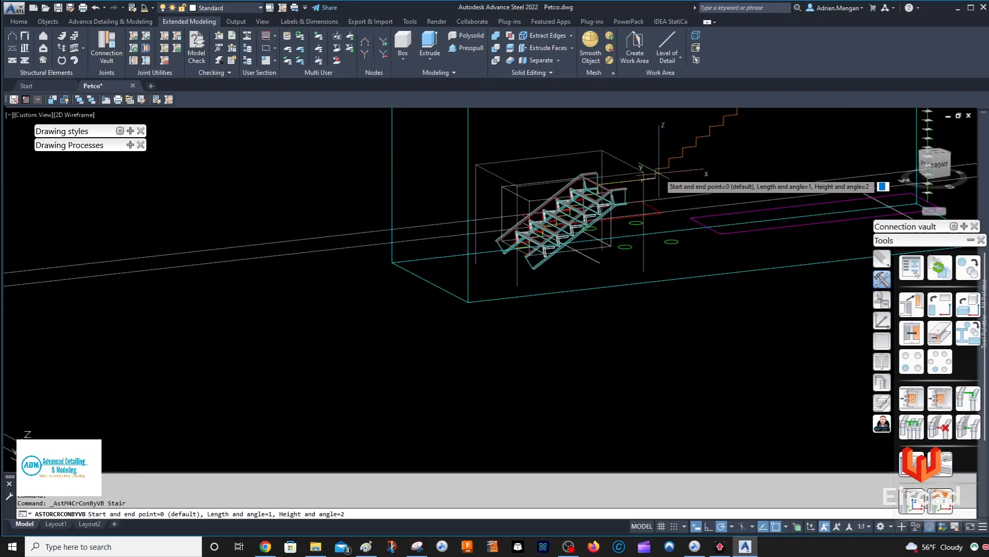
{"action": "scroll", "coordinate": [636, 146], "scroll_direction": "up", "scroll_amount": 5}
{"action": "left_click", "coordinate": [498, 261]}
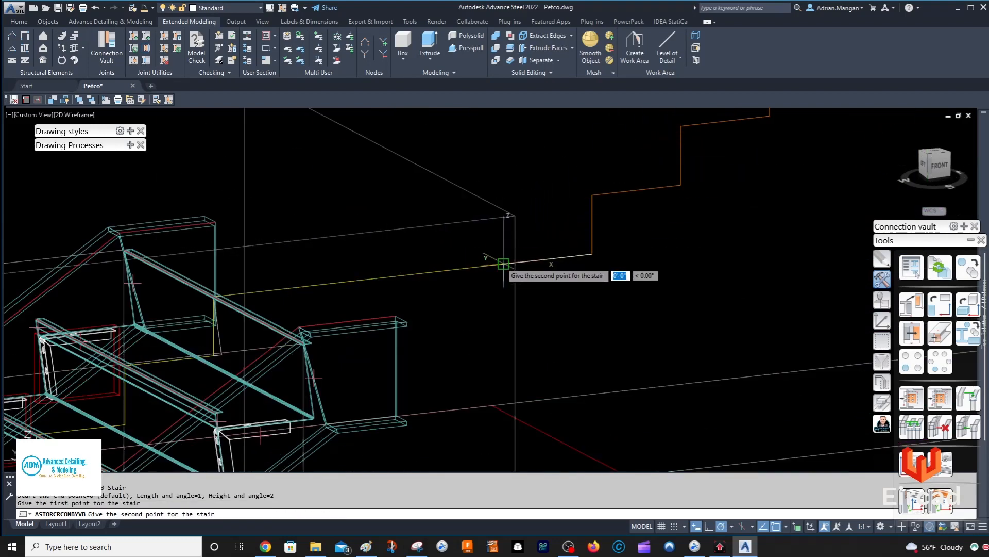
{"action": "scroll", "coordinate": [492, 261], "scroll_direction": "down", "scroll_amount": 4}
{"action": "scroll", "coordinate": [677, 222], "scroll_direction": "up", "scroll_amount": 6}
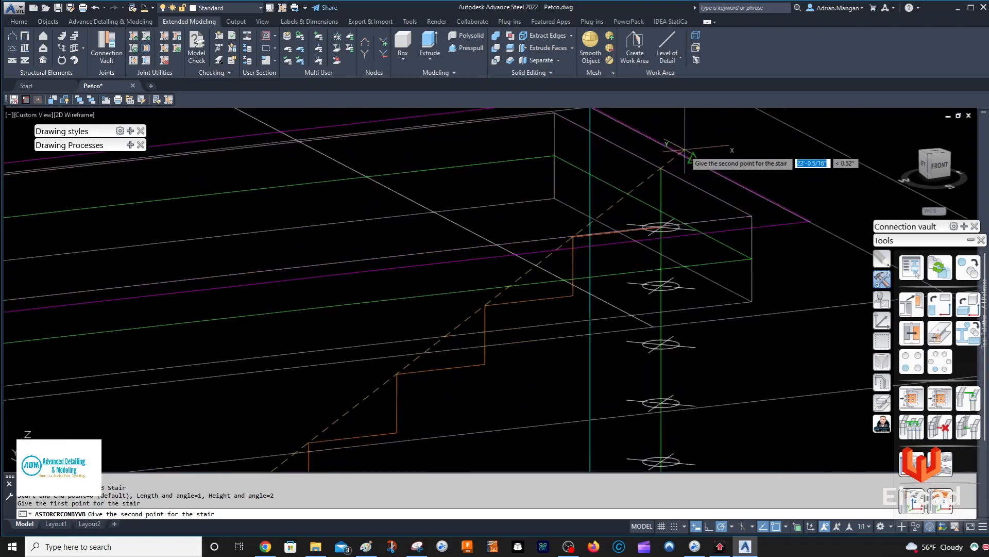
{"action": "left_click", "coordinate": [661, 169]}
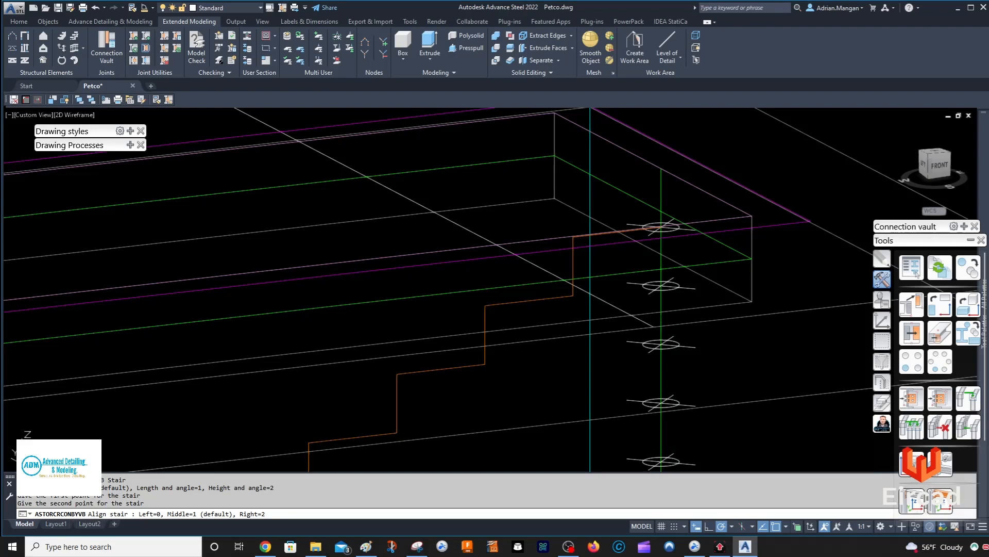
{"action": "key", "text": "Return"}
{"action": "scroll", "coordinate": [549, 313], "scroll_direction": "down", "scroll_amount": 10}
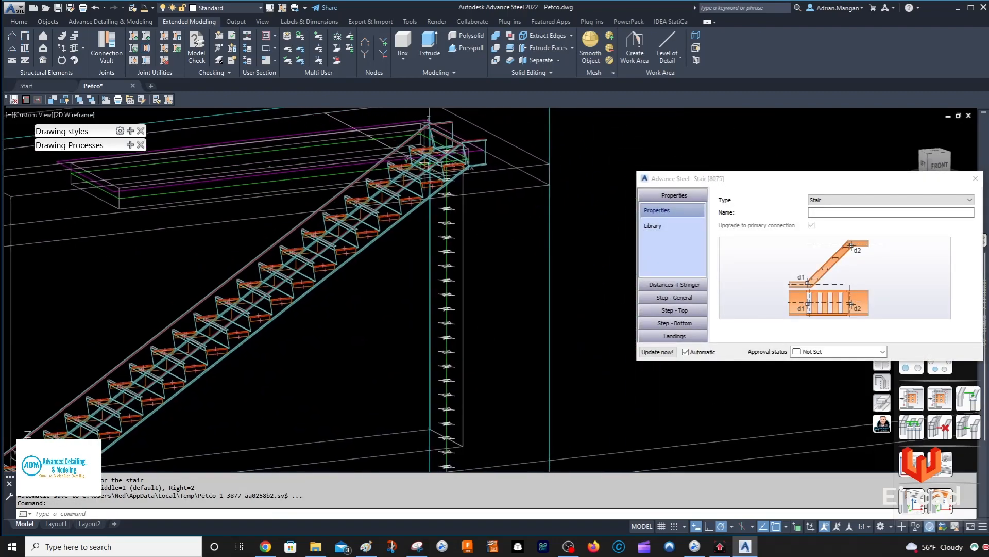
- Apply the PETCO NORTH library entry to the new long stair
{"action": "middle_click_drag", "start_coordinate": [514, 195], "coordinate": [600, 240], "text": "shift"}
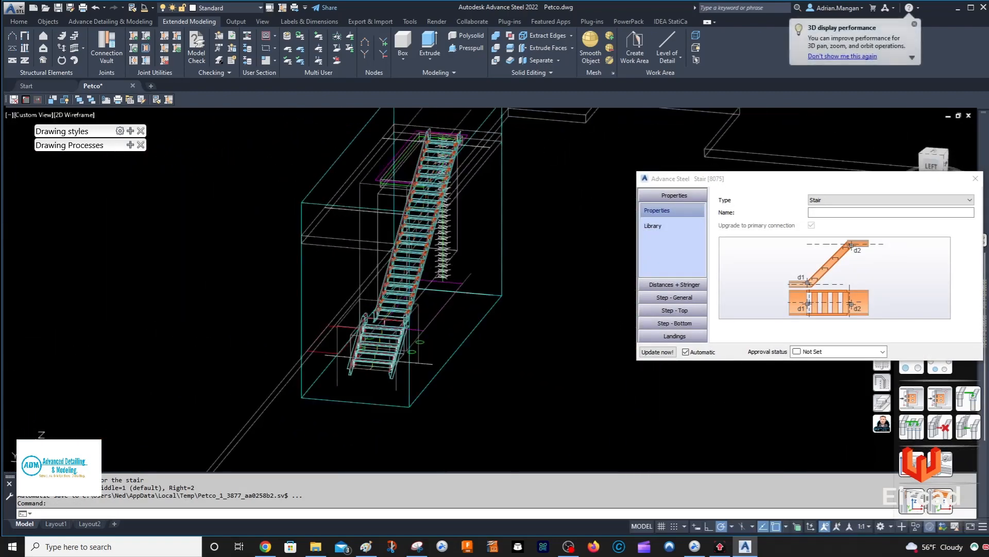
{"action": "scroll", "coordinate": [379, 302], "scroll_direction": "up", "scroll_amount": 6}
{"action": "middle_click_drag", "start_coordinate": [381, 281], "coordinate": [443, 282], "text": "shift"}
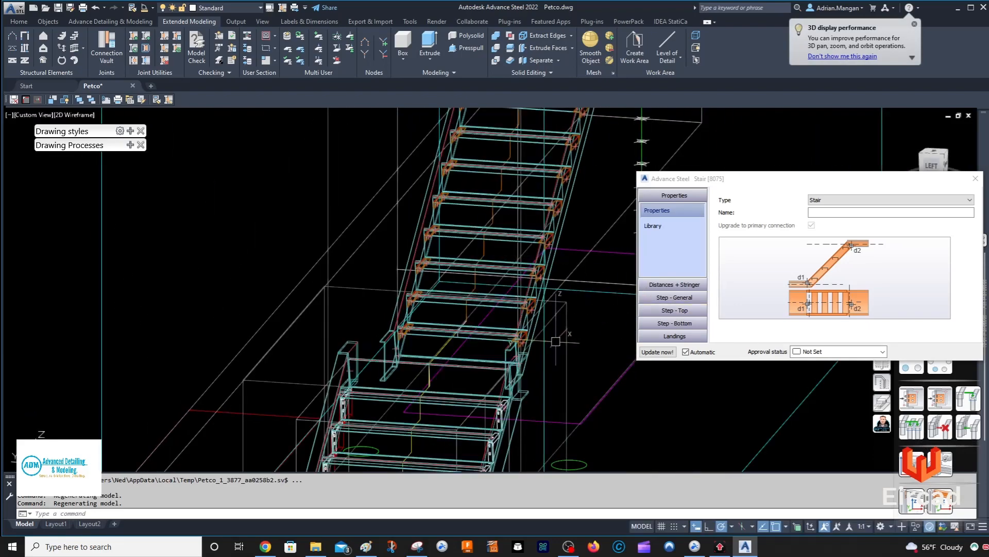
{"action": "scroll", "coordinate": [556, 334], "scroll_direction": "up", "scroll_amount": 6}
{"action": "middle_click_drag", "start_coordinate": [557, 334], "coordinate": [482, 298], "text": "shift"}
{"action": "scroll", "coordinate": [482, 298], "scroll_direction": "up", "scroll_amount": 4}
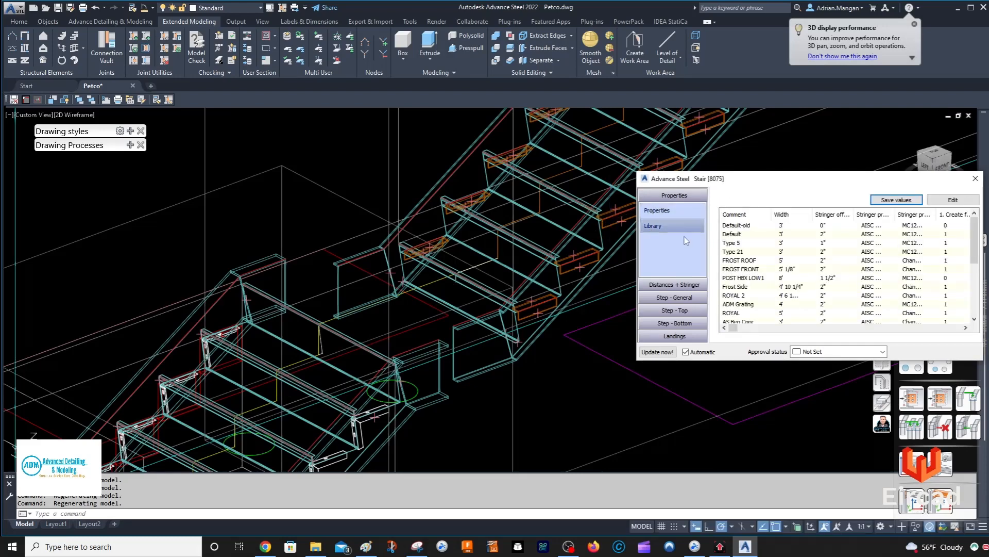
{"action": "scroll", "coordinate": [736, 316], "scroll_direction": "down", "scroll_amount": 3}
{"action": "left_click", "coordinate": [734, 313]}
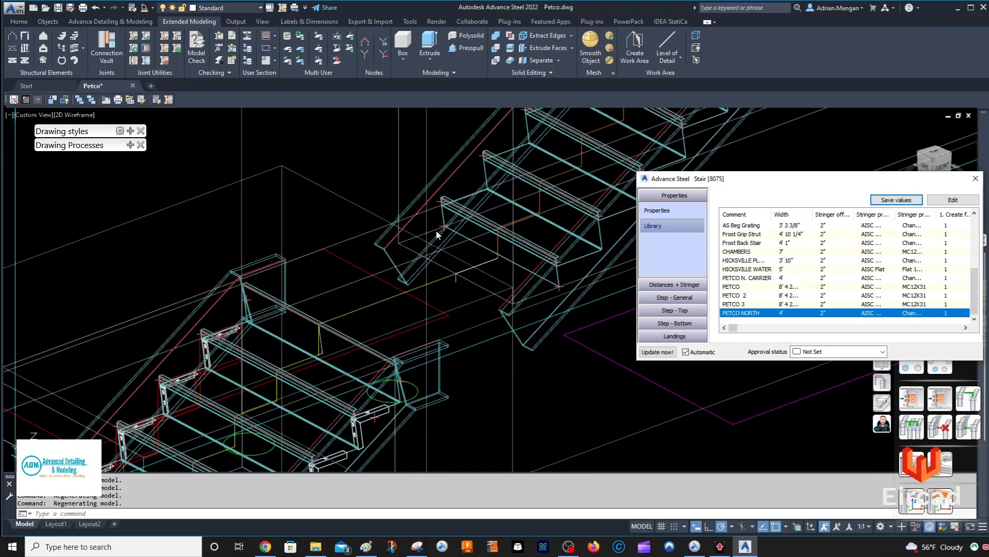
- Set the long stair's width to 4'
{"action": "scroll", "coordinate": [436, 230], "scroll_direction": "down", "scroll_amount": 4}
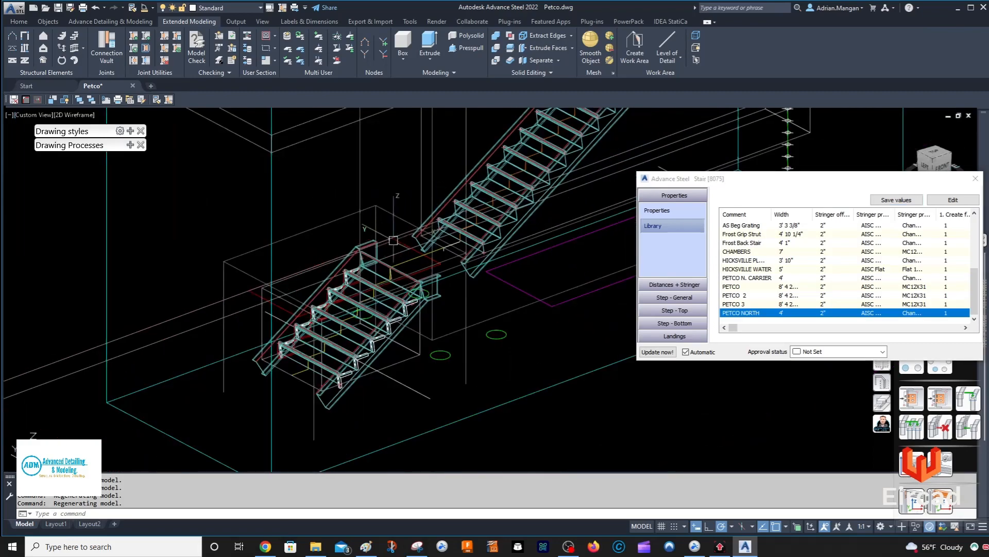
{"action": "middle_click_drag", "start_coordinate": [393, 240], "coordinate": [402, 288], "text": "shift"}
{"action": "left_click", "coordinate": [681, 297]}
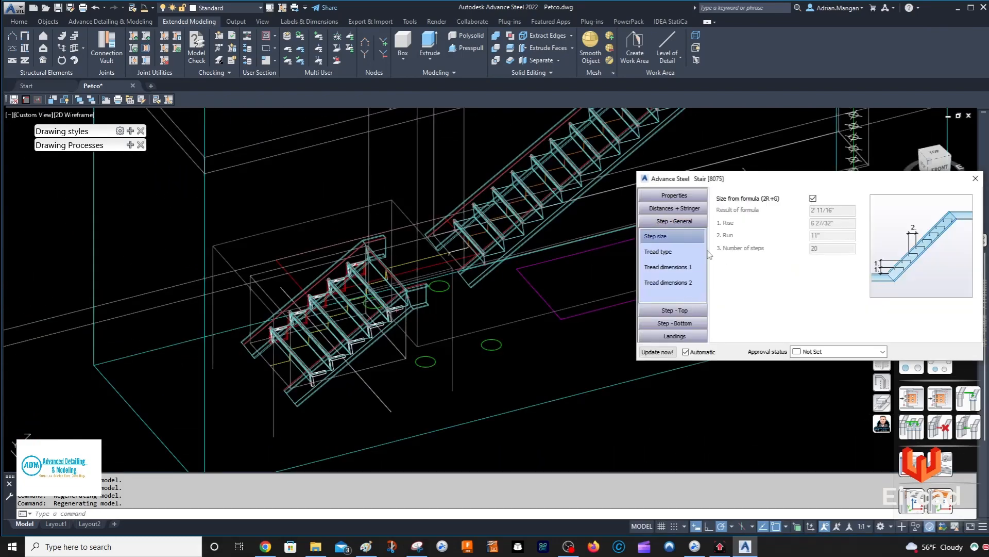
{"action": "left_click", "coordinate": [675, 208]}
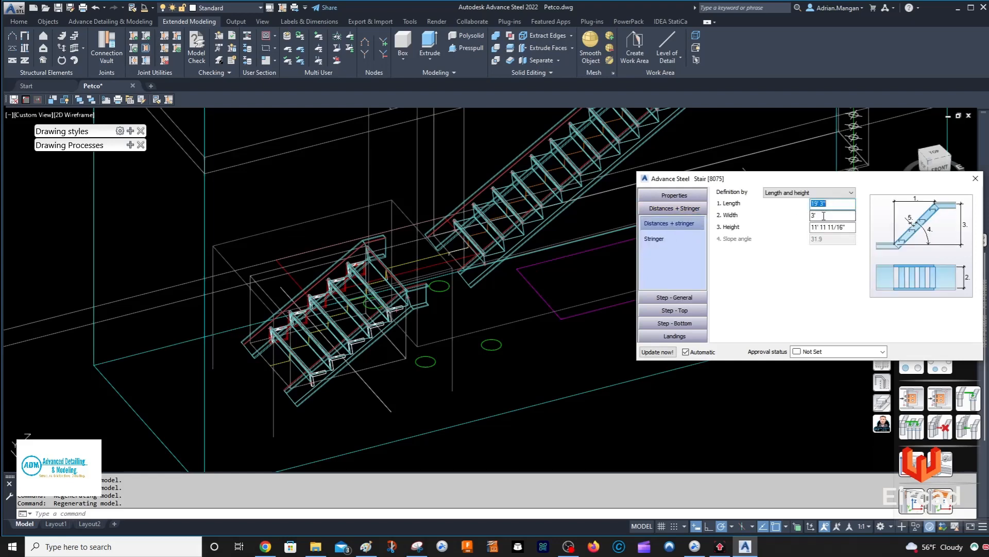
{"action": "key", "text": "Return"}
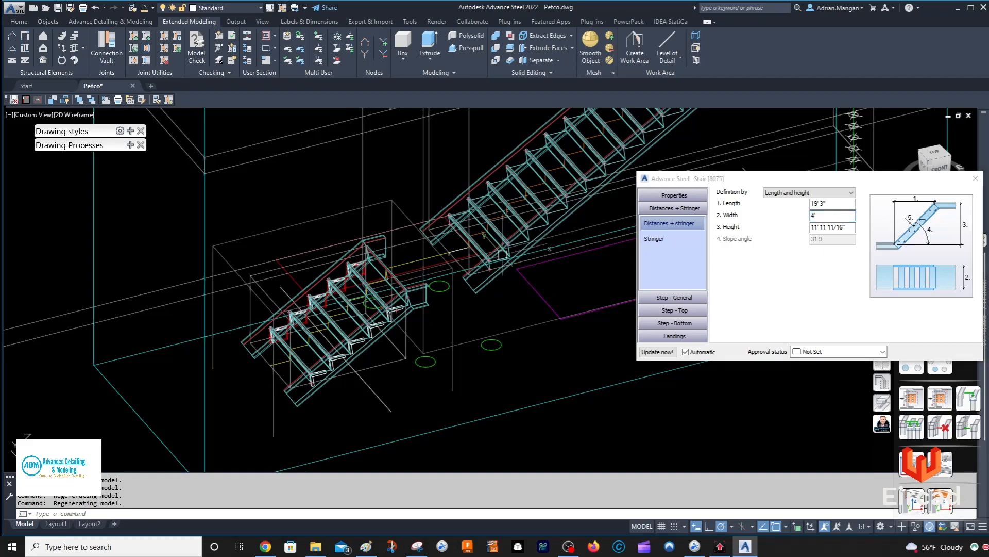
- Examine how the two flights line up at the landing and how the long stair meets the upper floor
{"action": "middle_click_drag", "start_coordinate": [516, 253], "coordinate": [496, 292], "text": "shift"}
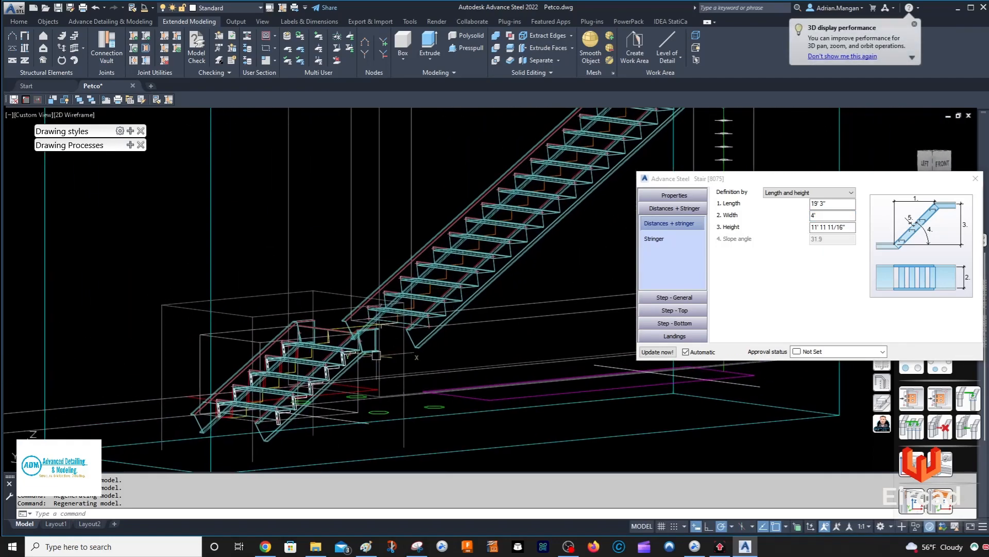
{"action": "scroll", "coordinate": [338, 363], "scroll_direction": "down", "scroll_amount": 4}
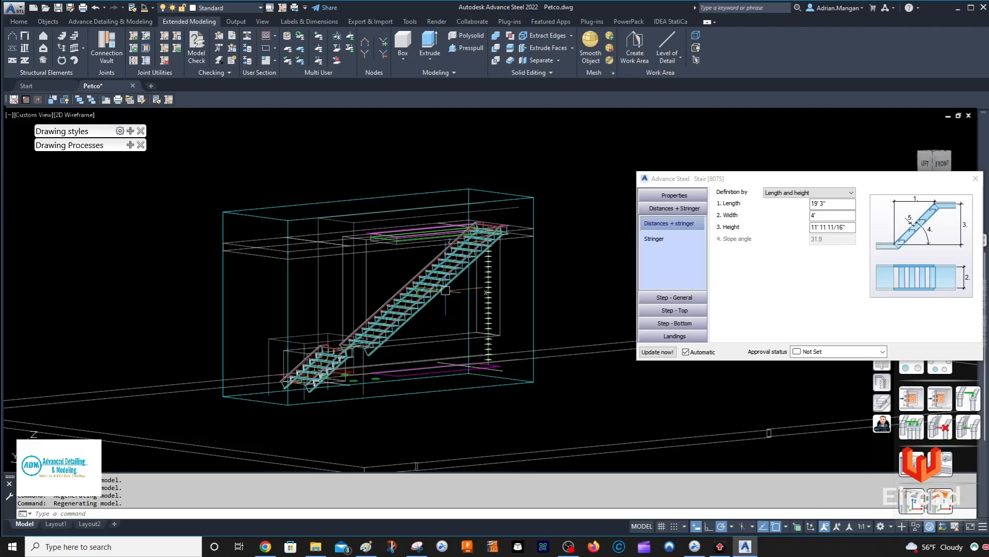
{"action": "scroll", "coordinate": [477, 199], "scroll_direction": "up", "scroll_amount": 5}
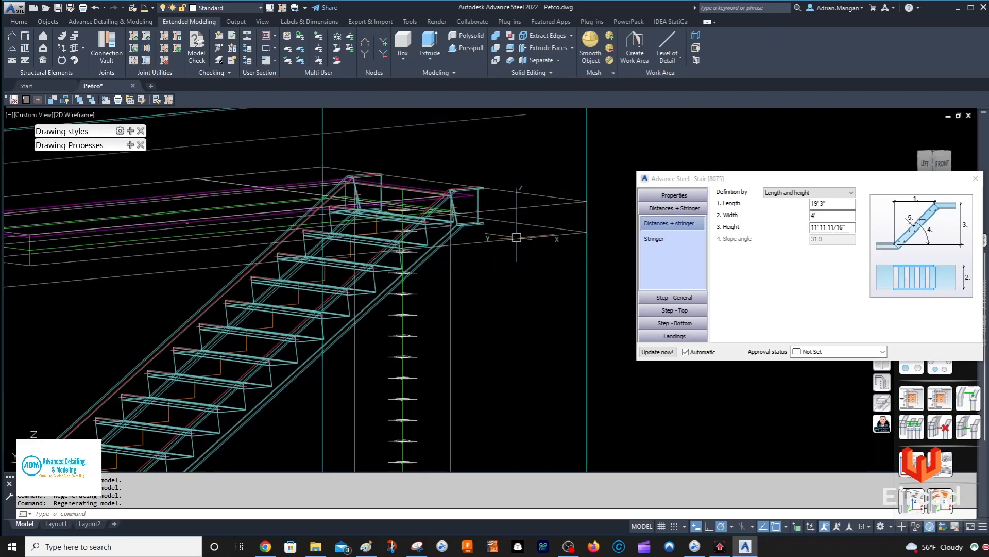
{"action": "middle_click_drag", "start_coordinate": [476, 199], "coordinate": [629, 229]}
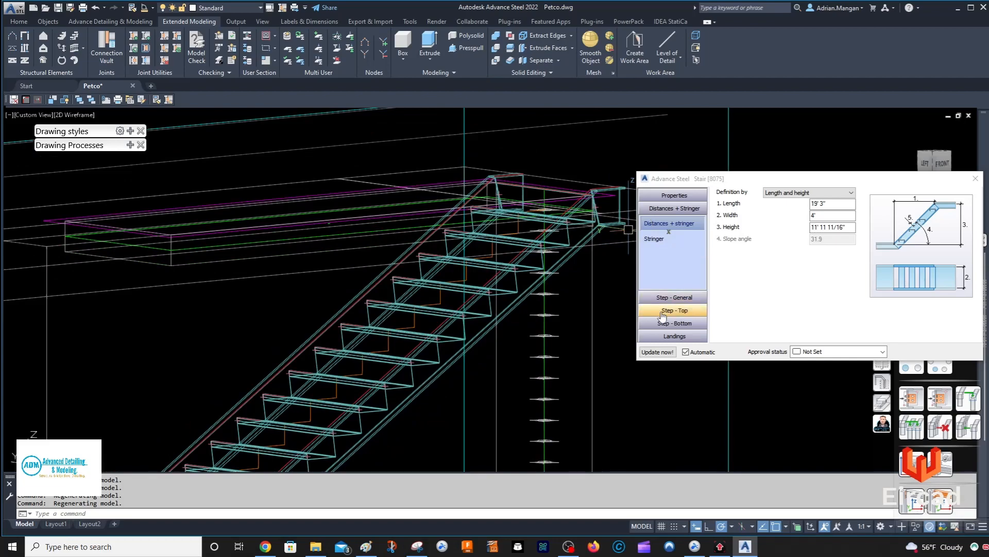
{"action": "scroll", "coordinate": [571, 315], "scroll_direction": "down", "scroll_amount": 5}
{"action": "middle_click_drag", "start_coordinate": [571, 315], "coordinate": [510, 248]}
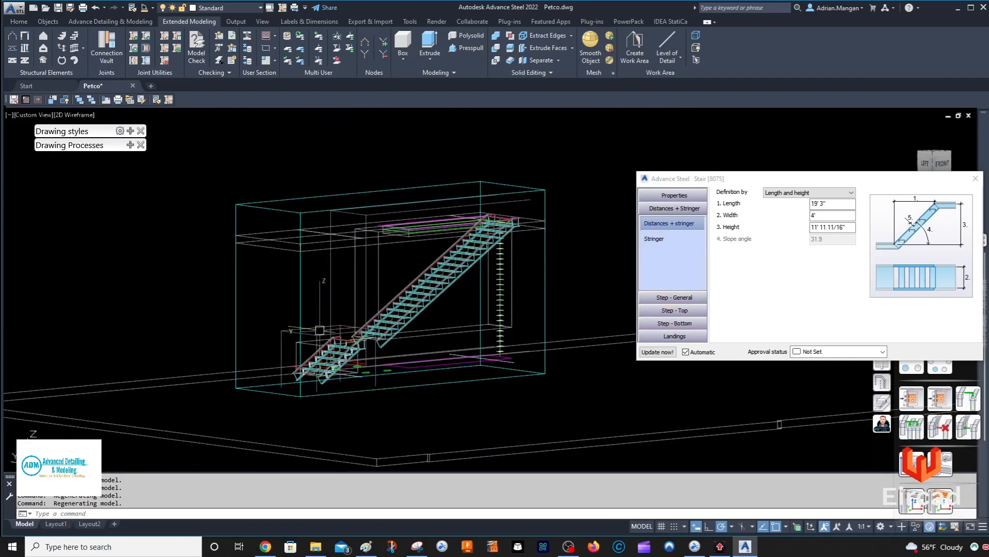
- Add front and rear bottom landing profiles, size C12X25, to the long stair's stringers
{"action": "scroll", "coordinate": [403, 337], "scroll_direction": "up", "scroll_amount": 5}
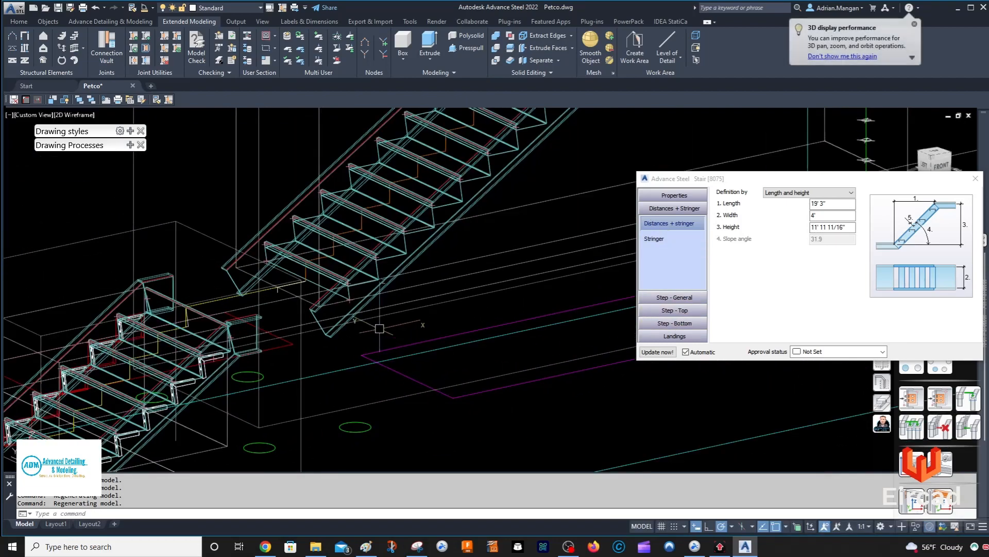
{"action": "left_click", "coordinate": [676, 336]}
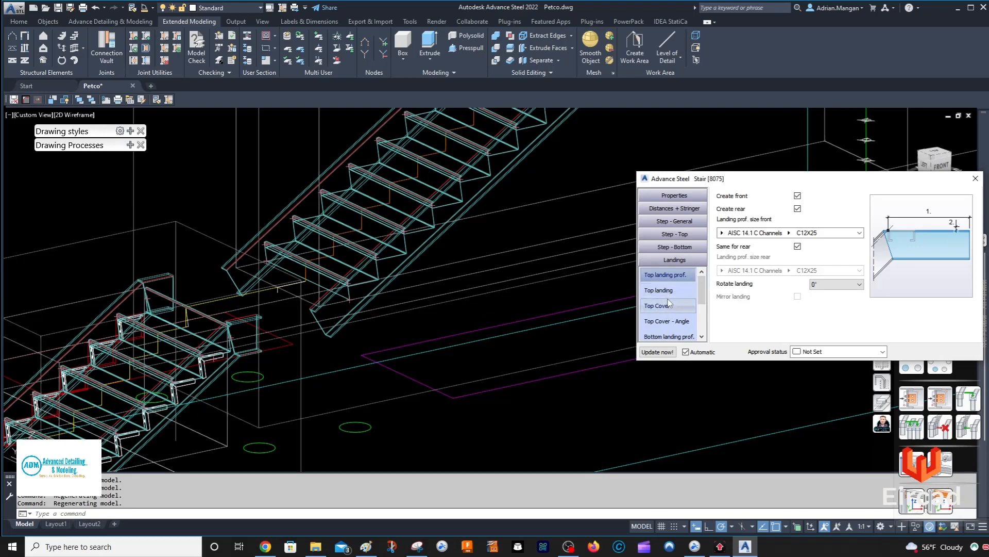
{"action": "left_click", "coordinate": [690, 336]}
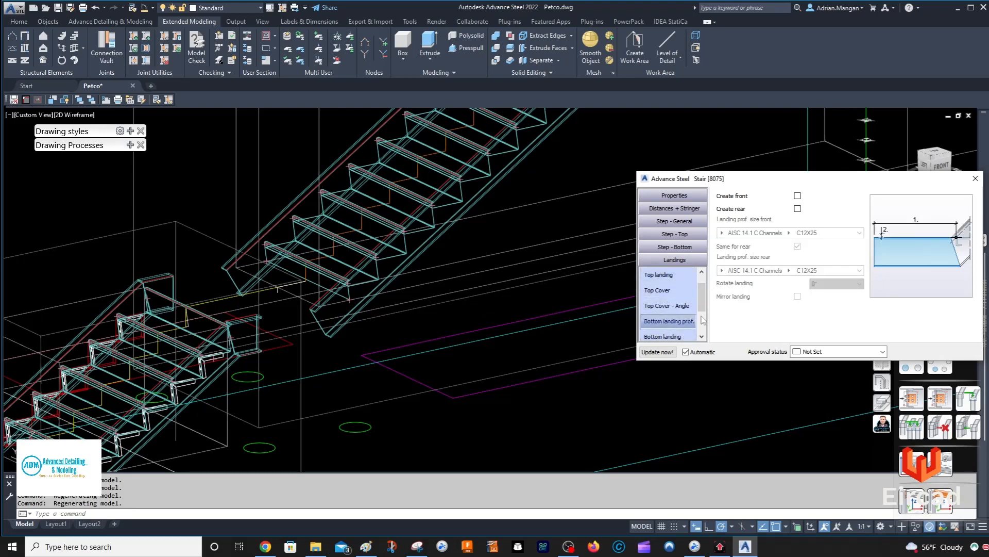
{"action": "left_click", "coordinate": [797, 196]}
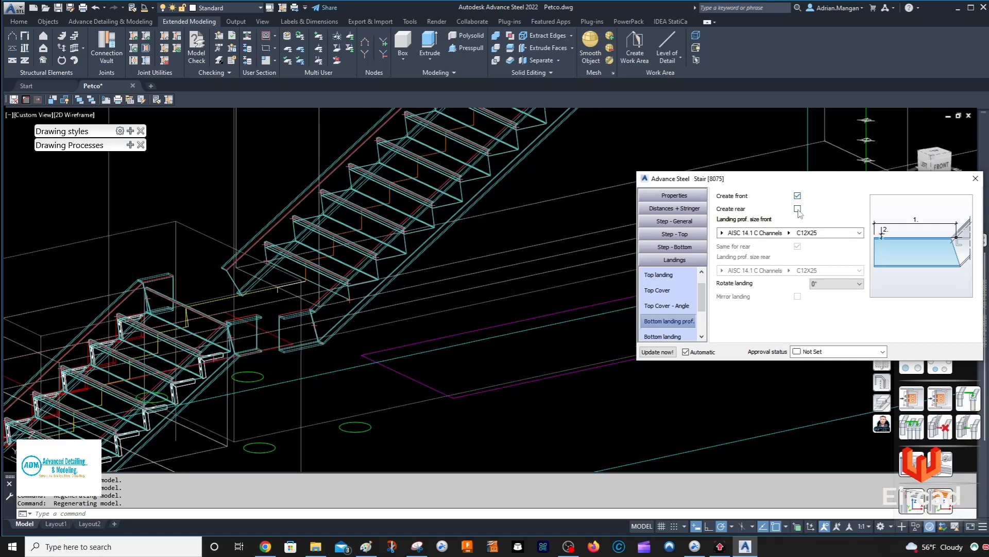
{"action": "left_click", "coordinate": [798, 209]}
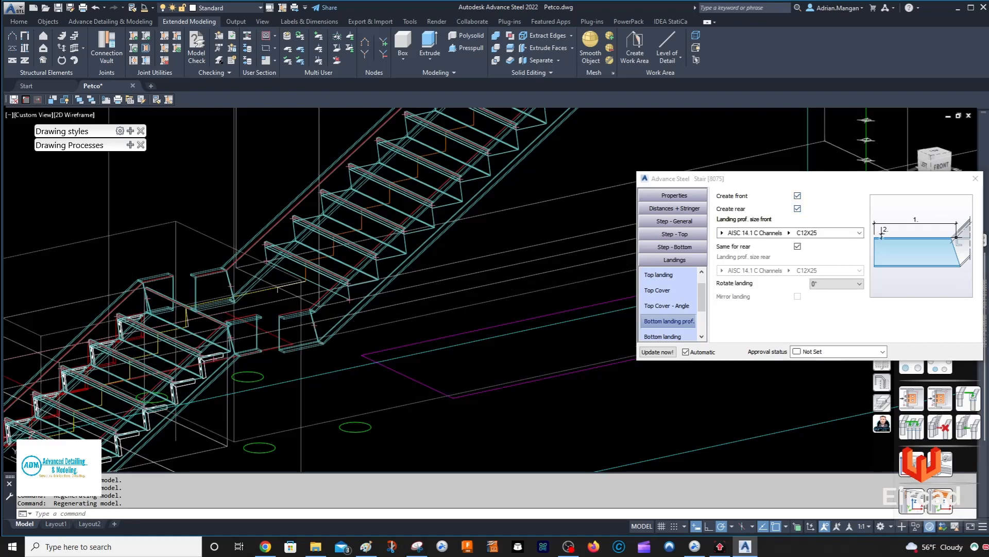
- Set the long stair's bottom landing offset to 2"
{"action": "mouse_move", "coordinate": [328, 277]}
{"action": "middle_mouse_down", "text": "shift"}
{"action": "mouse_move", "coordinate": [422, 290]}
{"action": "mouse_move", "coordinate": [462, 253]}
{"action": "mouse_move", "coordinate": [526, 252]}
{"action": "mouse_move", "coordinate": [524, 265]}
{"action": "mouse_move", "coordinate": [338, 265]}
{"action": "middle_mouse_up", "text": "shift"}
{"action": "left_click", "coordinate": [666, 337]}
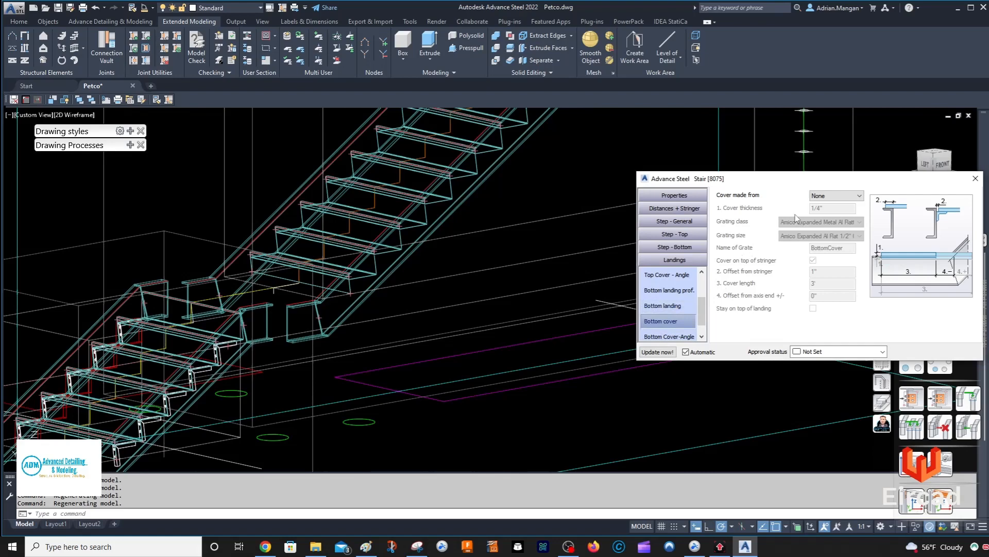
{"action": "left_click", "coordinate": [668, 334]}
{"action": "left_click", "coordinate": [663, 302]}
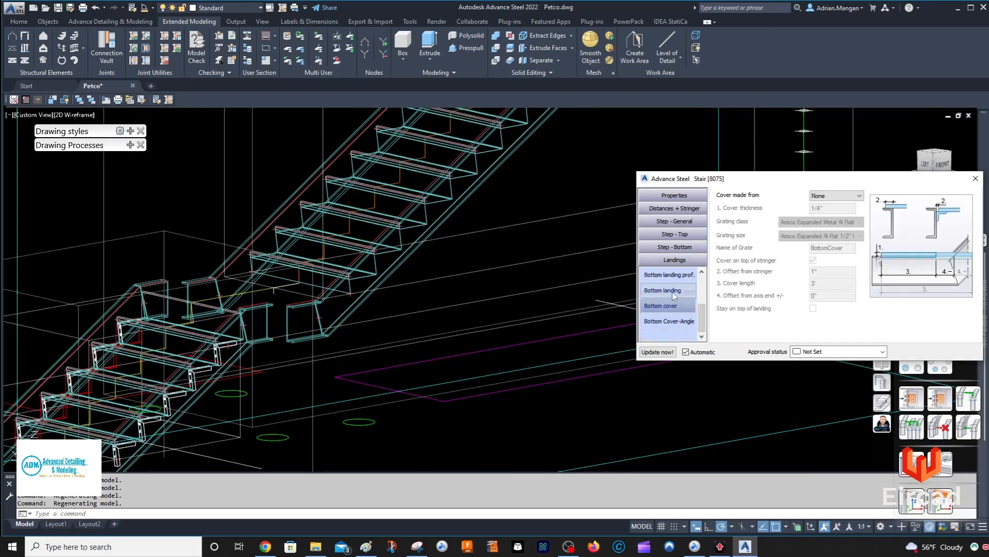
{"action": "left_click", "coordinate": [676, 292]}
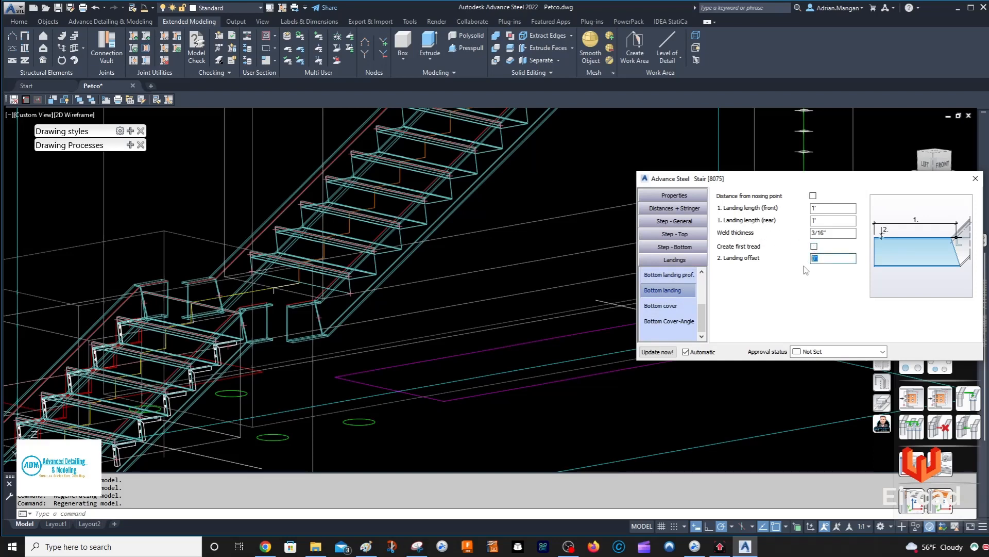
{"action": "type", "text": "2"}
{"action": "key", "text": "Return"}
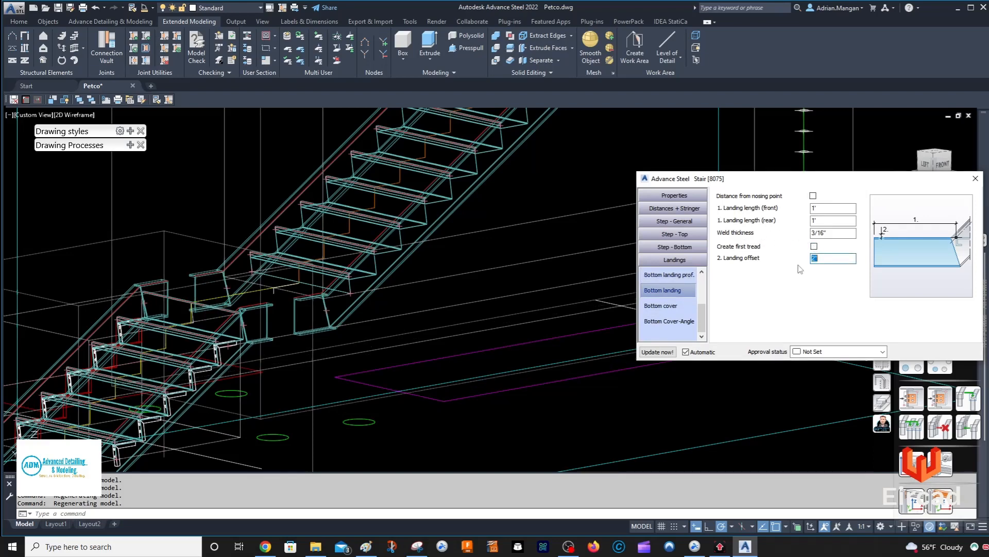
- Set the tread width of the long stair's bottom step to 12"
{"action": "mouse_move", "coordinate": [221, 274]}
{"action": "middle_mouse_down", "text": "shift"}
{"action": "mouse_move", "coordinate": [238, 266]}
{"action": "mouse_move", "coordinate": [235, 285]}
{"action": "middle_mouse_up", "text": "shift"}
{"action": "scroll", "coordinate": [235, 285], "scroll_direction": "down", "scroll_amount": 5}
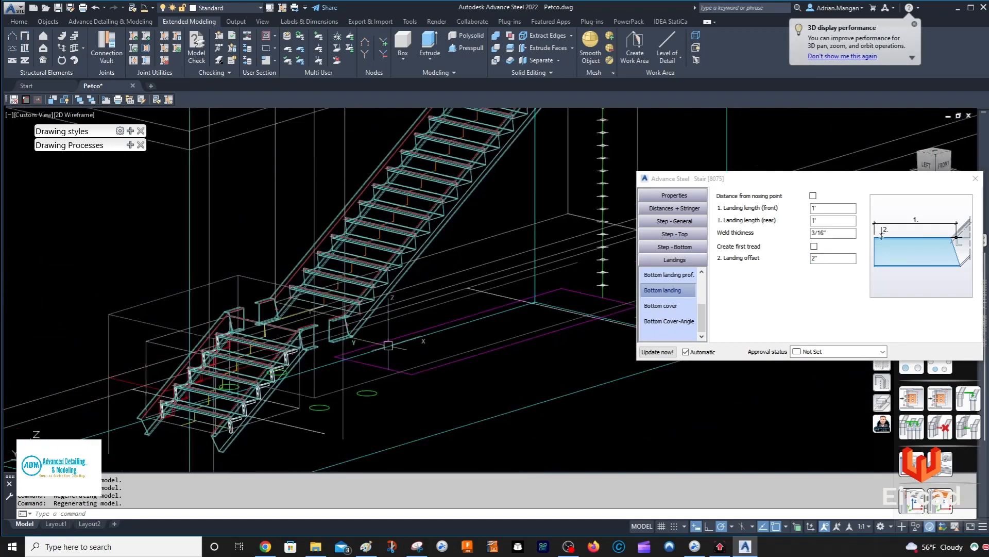
{"action": "scroll", "coordinate": [391, 330], "scroll_direction": "up", "scroll_amount": 5}
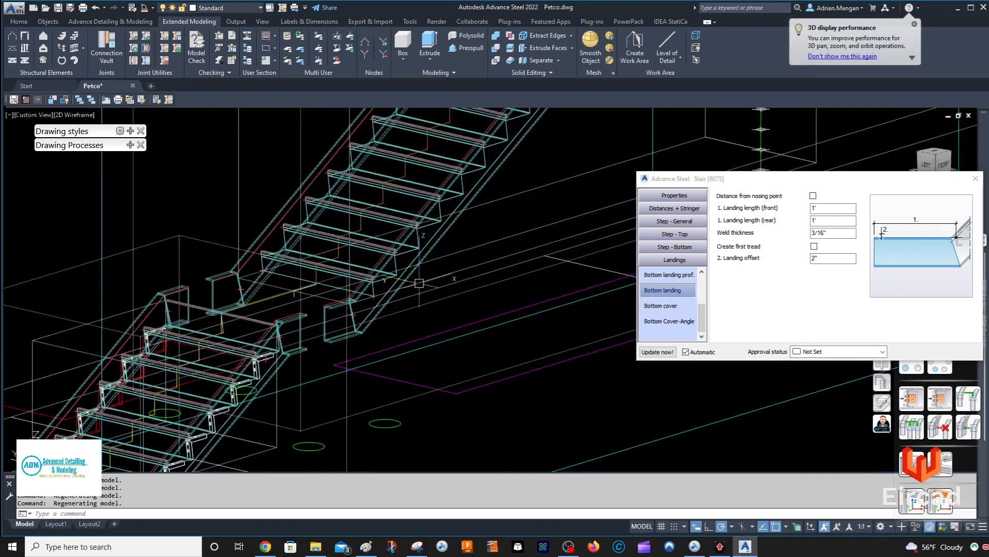
{"action": "middle_click_drag", "start_coordinate": [390, 348], "coordinate": [378, 415]}
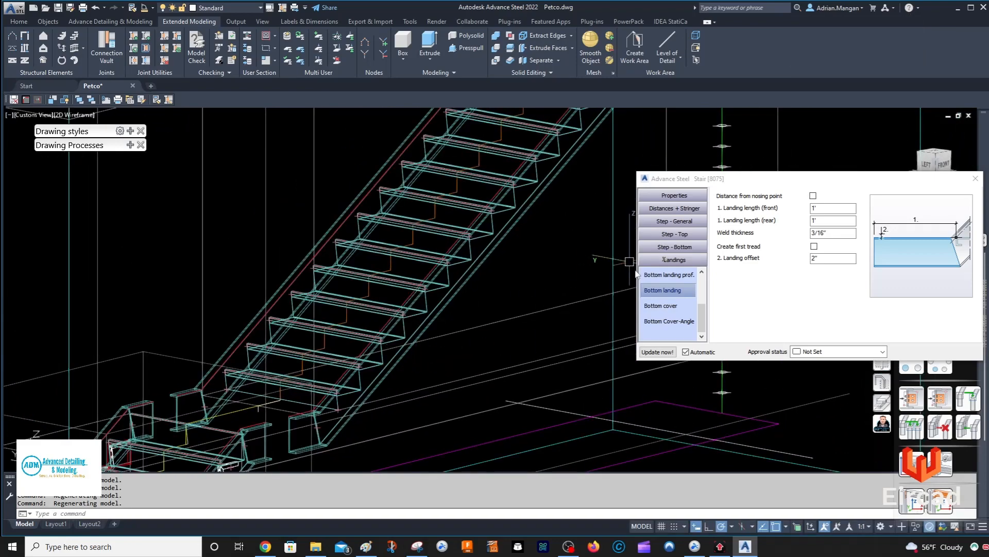
{"action": "left_click", "coordinate": [691, 237]}
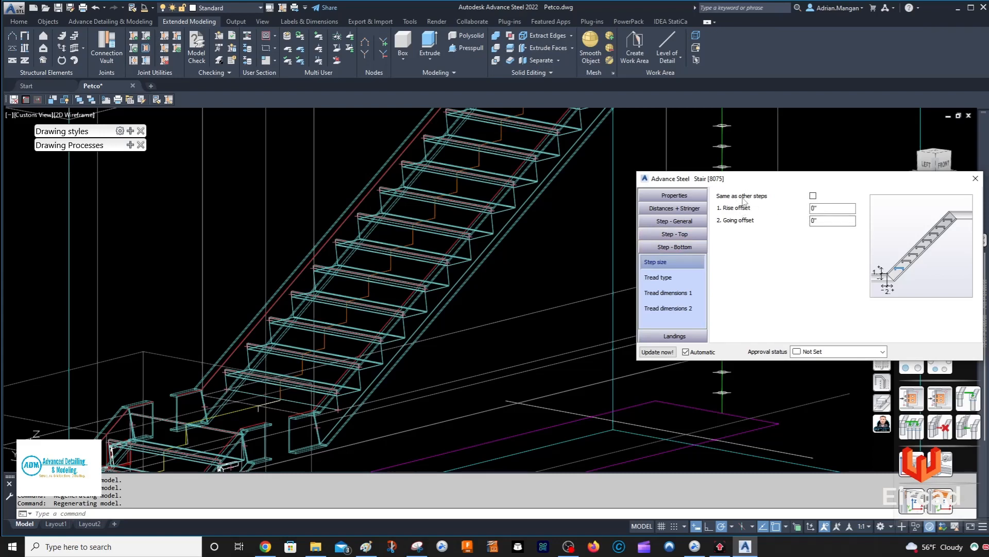
{"action": "left_click", "coordinate": [675, 294]}
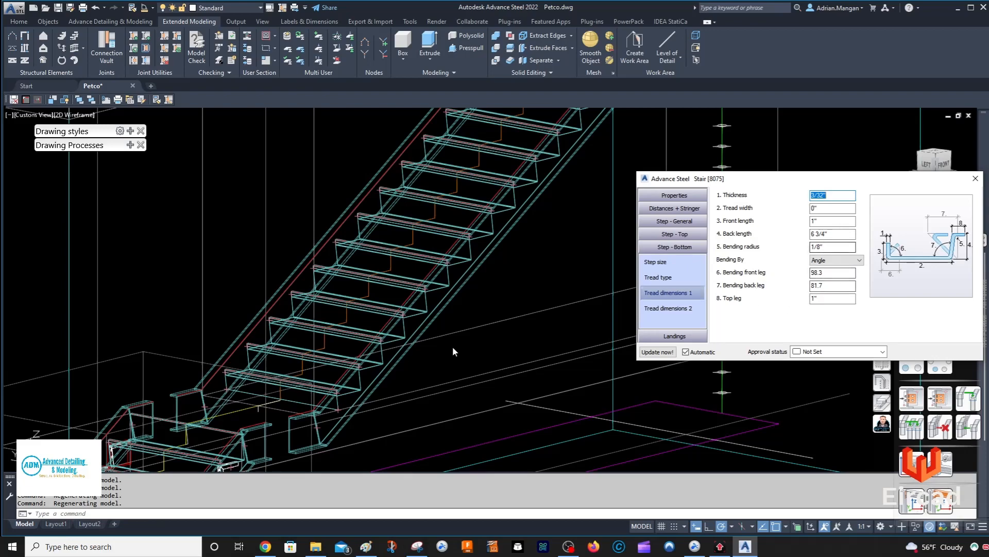
{"action": "middle_click_drag", "start_coordinate": [362, 392], "coordinate": [494, 291]}
{"action": "scroll", "coordinate": [494, 291], "scroll_direction": "up", "scroll_amount": 5}
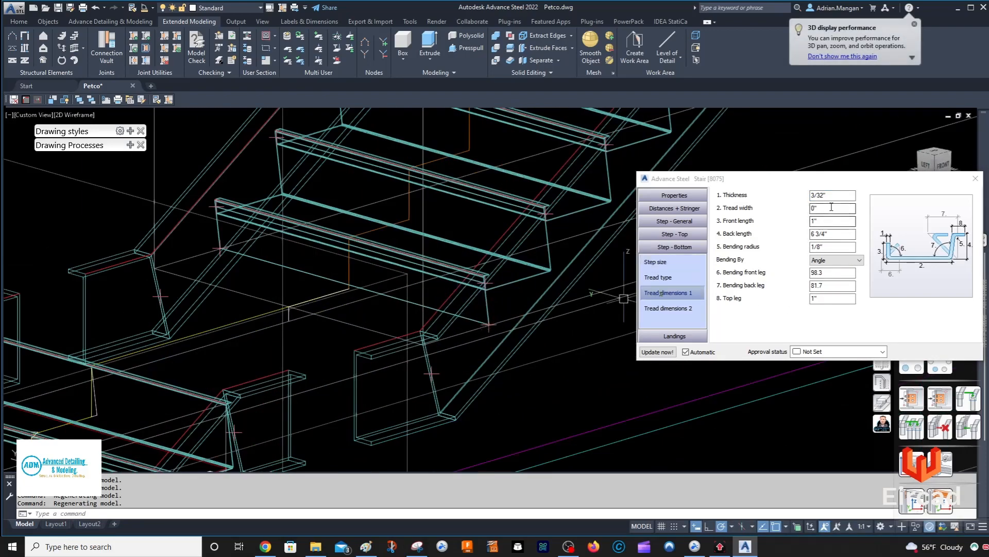
{"action": "left_click", "coordinate": [803, 210]}
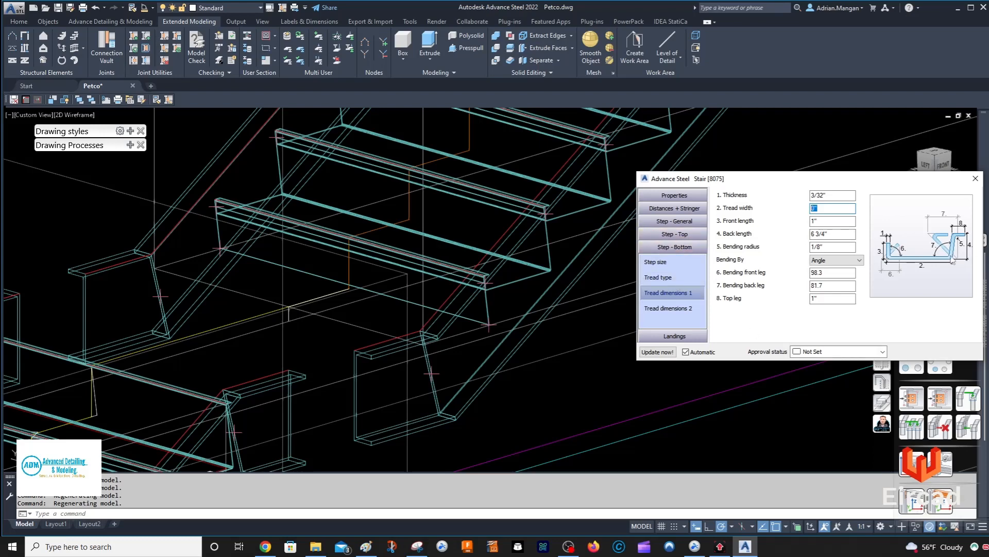
{"action": "left_click", "coordinate": [831, 235]}
{"action": "key", "text": "shift+Tab"}
{"action": "key", "text": "shift+Tab"}
{"action": "type", "text": "12"}
- Set the bottom tread's back length to 8 29/32" and check it against the general step's tread dimensions
{"action": "left_click", "coordinate": [837, 233]}
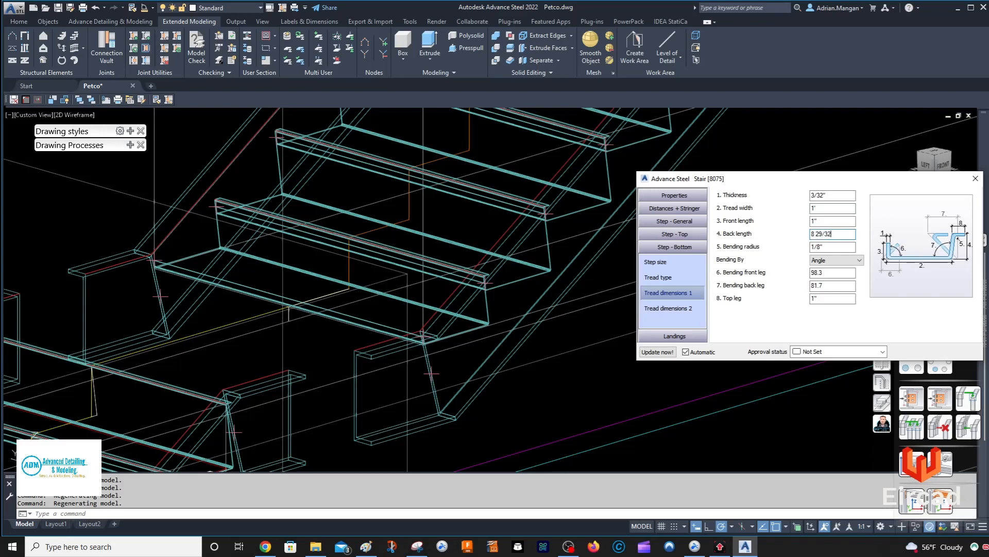
{"action": "left_click", "coordinate": [697, 227]}
{"action": "left_click", "coordinate": [680, 267]}
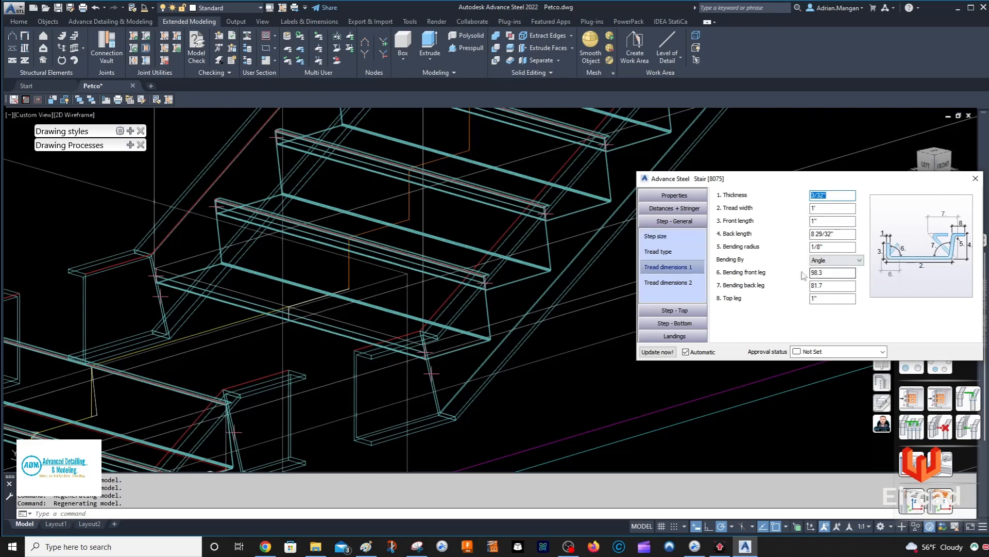
- Set the front length of the long stair's bottom tread to 0"
{"action": "left_click", "coordinate": [674, 323]}
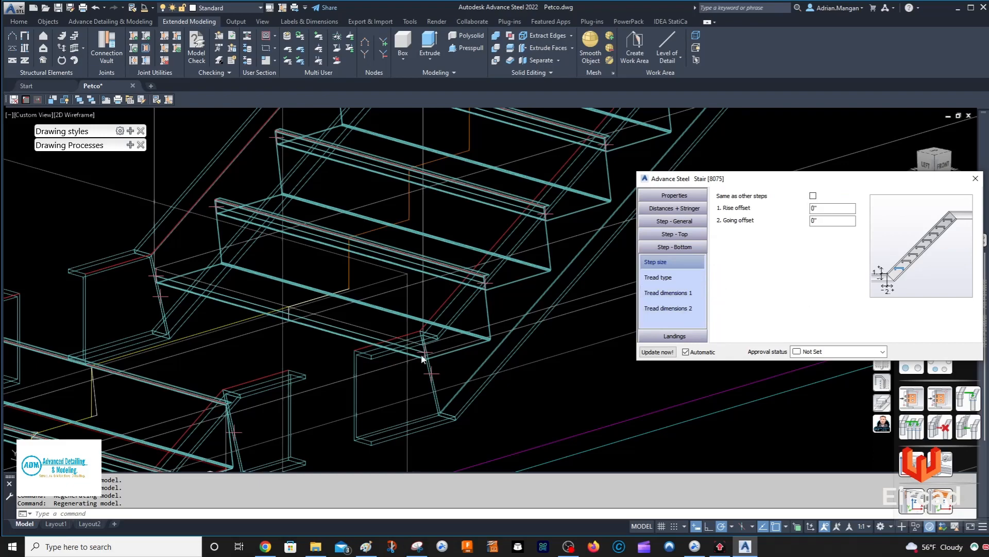
{"action": "scroll", "coordinate": [425, 354], "scroll_direction": "up", "scroll_amount": 3}
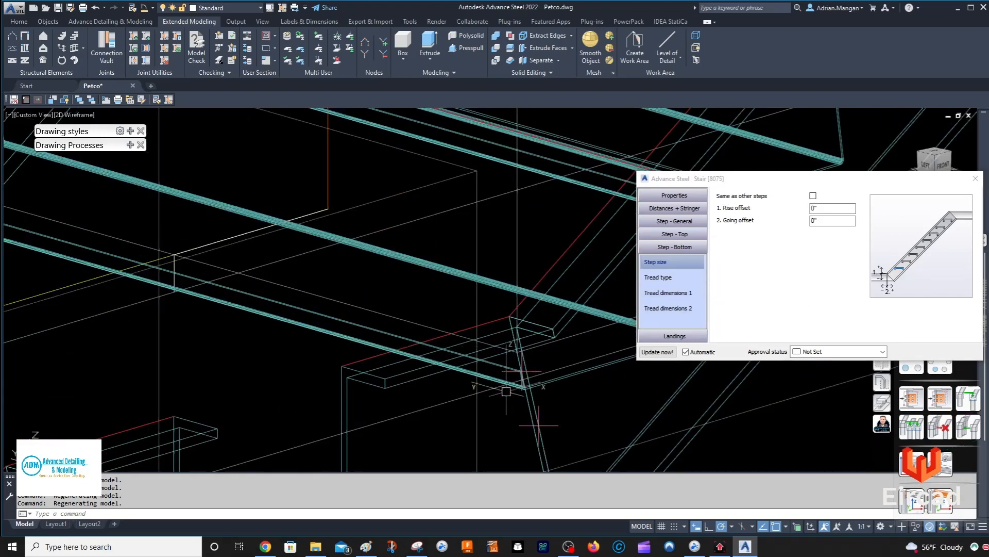
{"action": "scroll", "coordinate": [492, 356], "scroll_direction": "down", "scroll_amount": 3}
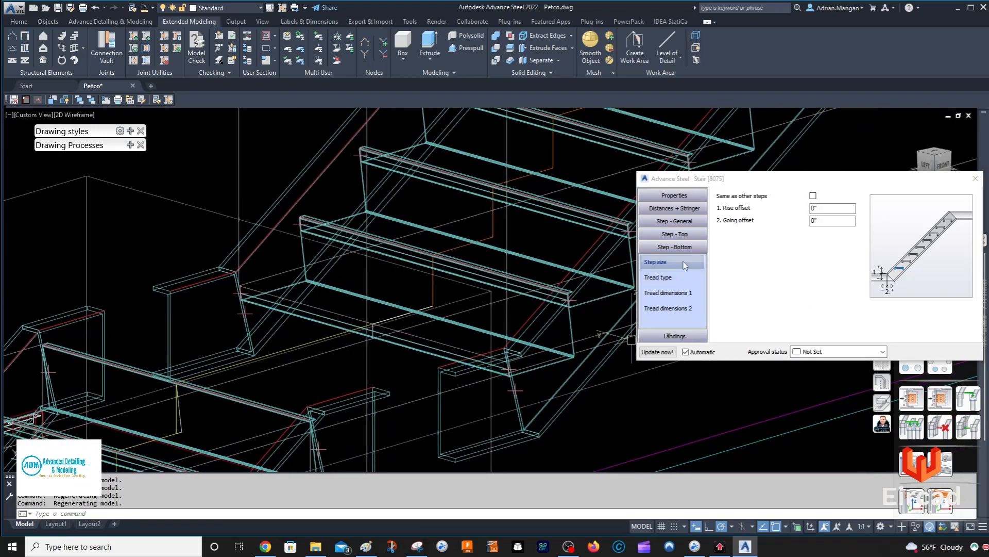
{"action": "left_click", "coordinate": [686, 280]}
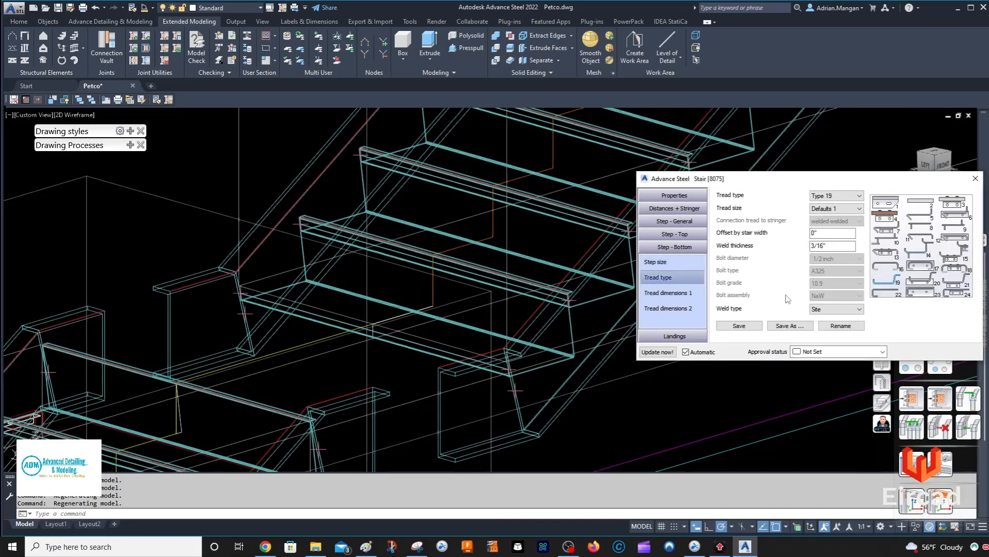
{"action": "left_click", "coordinate": [697, 298]}
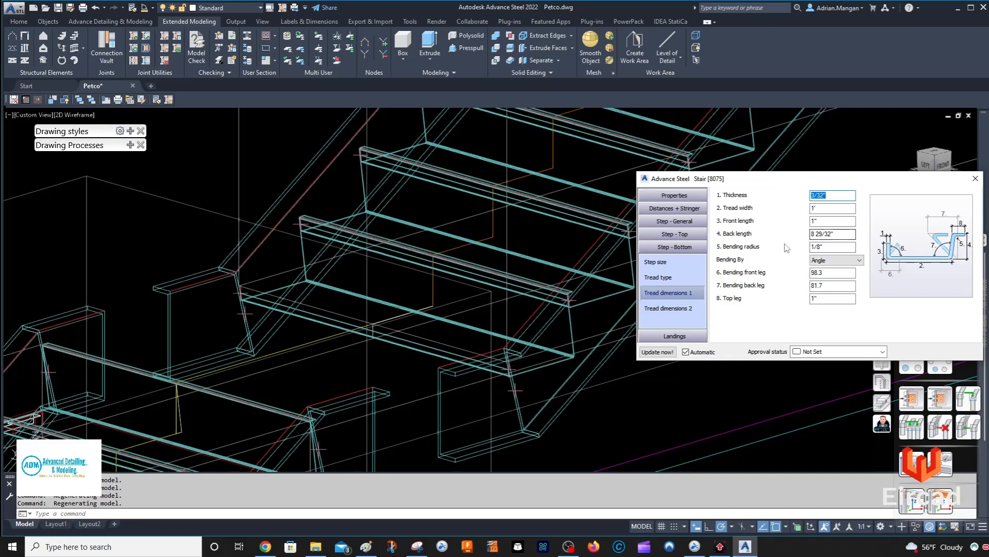
{"action": "key", "text": "Tab"}
{"action": "key", "text": "Tab"}
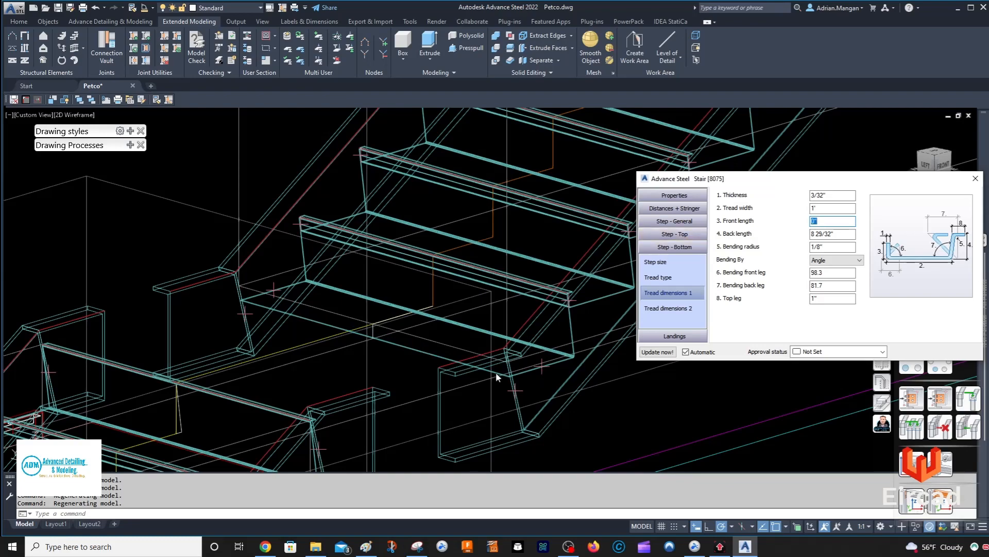
- Examine the bottom tread and how the stringer ends of both flights face each other at the landing
{"action": "scroll", "coordinate": [539, 366], "scroll_direction": "up", "scroll_amount": 6}
{"action": "scroll", "coordinate": [504, 335], "scroll_direction": "down", "scroll_amount": 8}
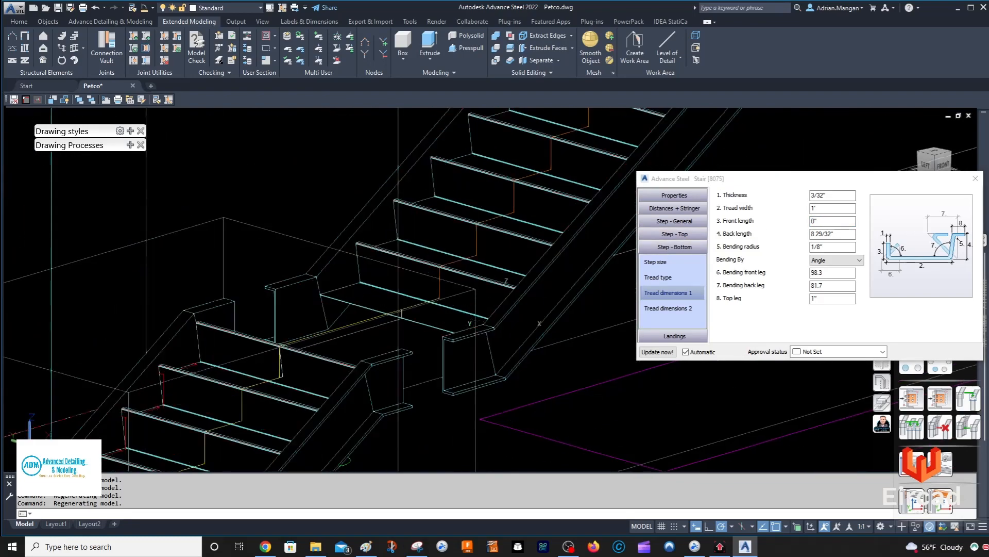
{"action": "middle_click_drag", "start_coordinate": [502, 317], "coordinate": [469, 326], "text": "shift"}
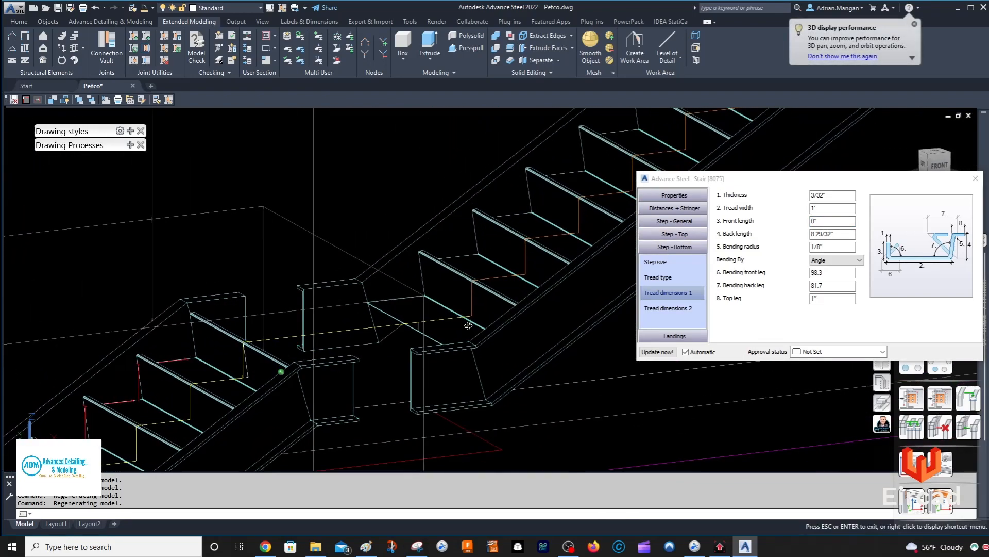
{"action": "middle_click_drag", "start_coordinate": [313, 318], "coordinate": [289, 335], "text": "shift"}
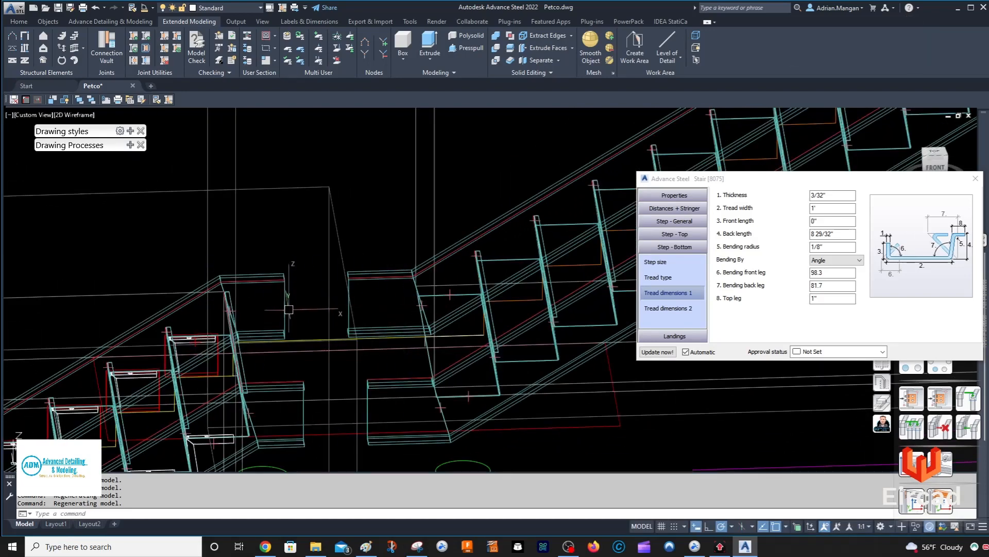
{"action": "middle_click_drag", "start_coordinate": [331, 365], "coordinate": [401, 353], "text": "shift"}
{"action": "scroll", "coordinate": [442, 352], "scroll_direction": "down", "scroll_amount": 6}
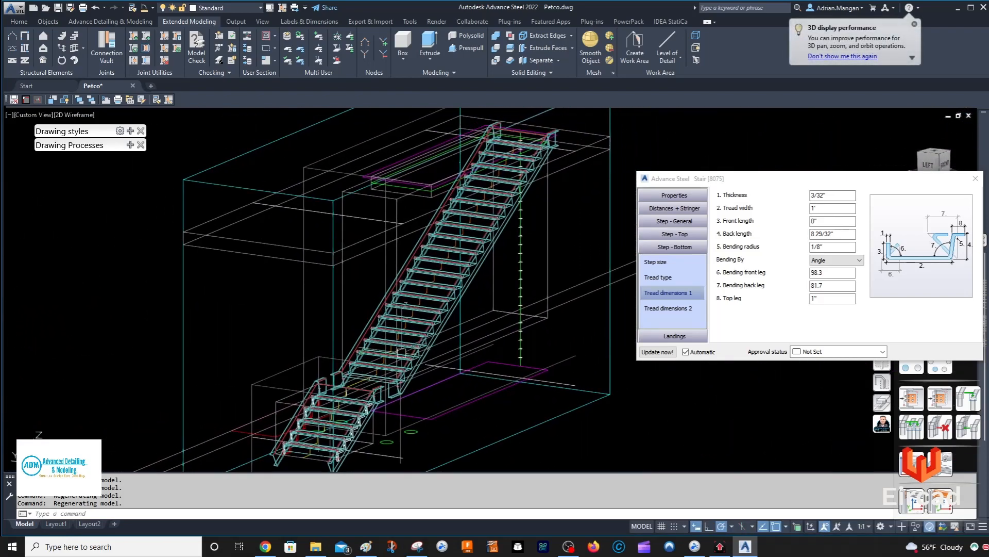
- Examine where the long stair's top end meets the upper floor and open its top step size settings
{"action": "scroll", "coordinate": [475, 221], "scroll_direction": "up", "scroll_amount": 5}
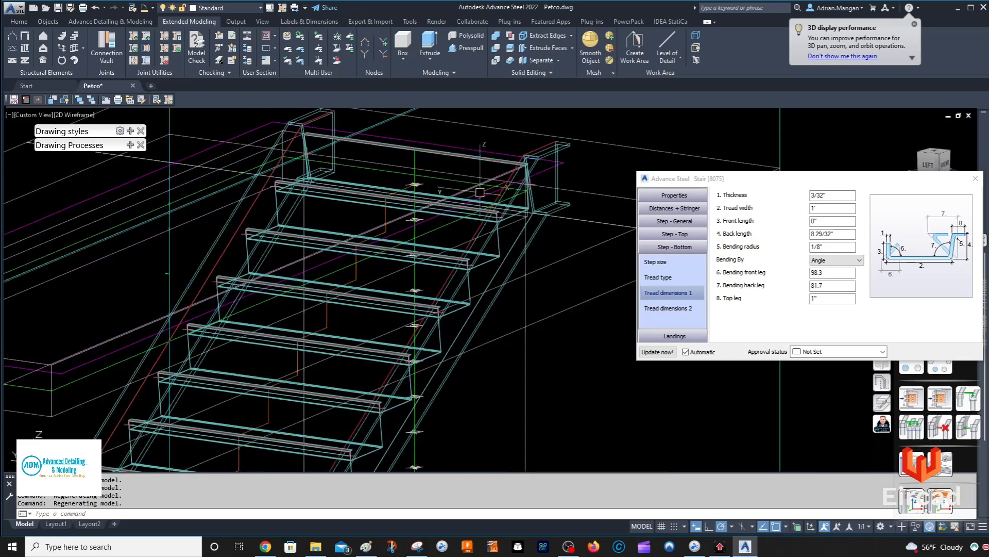
{"action": "scroll", "coordinate": [480, 193], "scroll_direction": "down", "scroll_amount": 8}
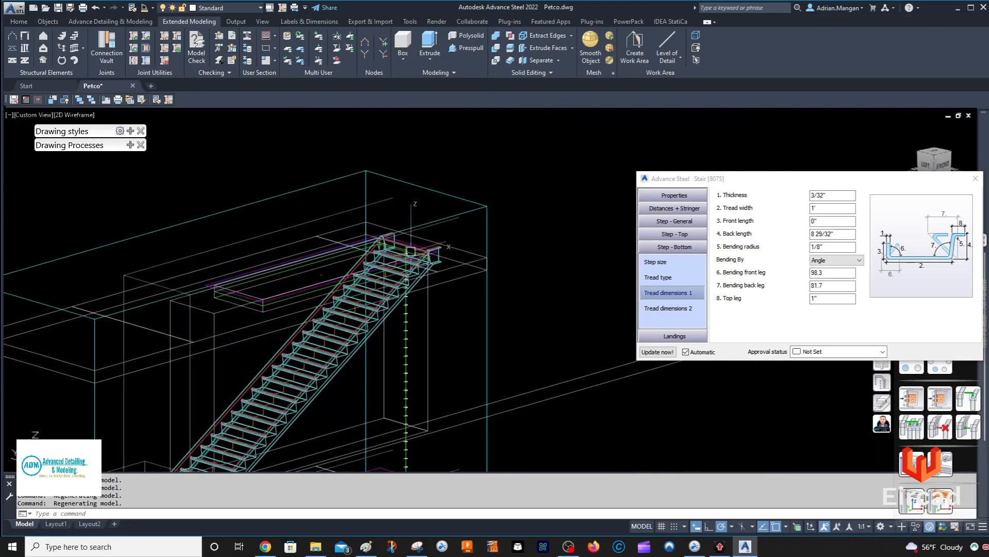
{"action": "middle_click_drag", "start_coordinate": [411, 251], "coordinate": [434, 255], "text": "shift"}
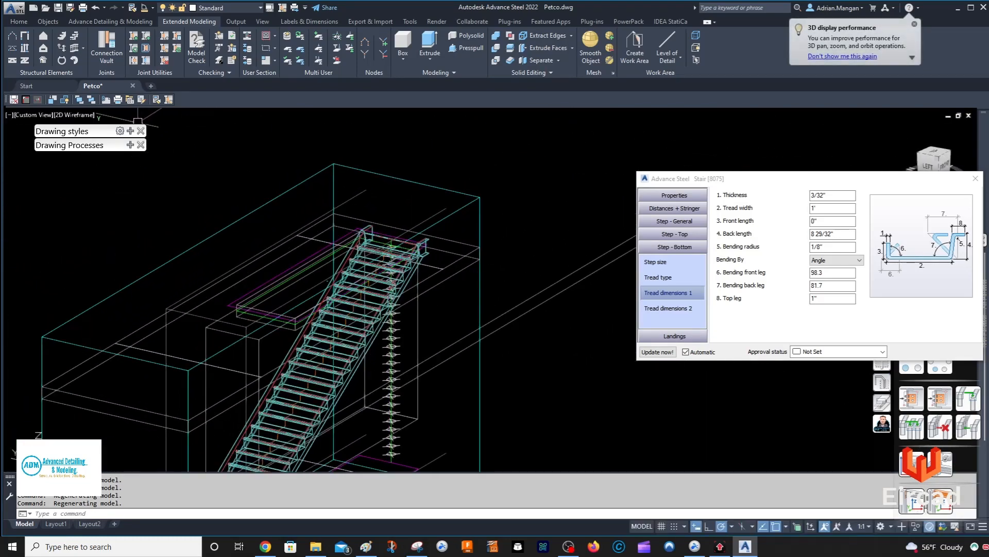
{"action": "scroll", "coordinate": [464, 287], "scroll_direction": "up", "scroll_amount": 6}
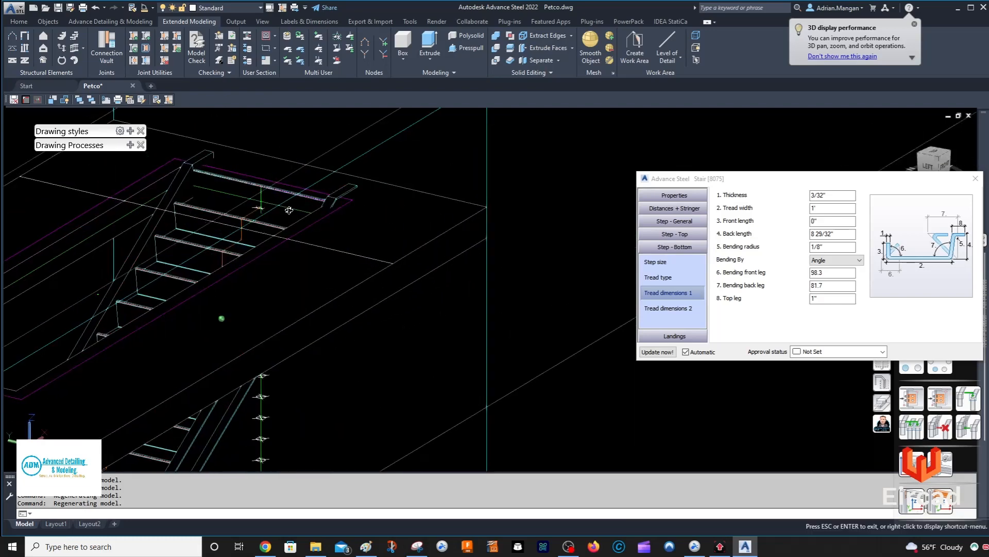
{"action": "scroll", "coordinate": [289, 210], "scroll_direction": "up", "scroll_amount": 2}
{"action": "middle_click_drag", "start_coordinate": [289, 210], "coordinate": [479, 291]}
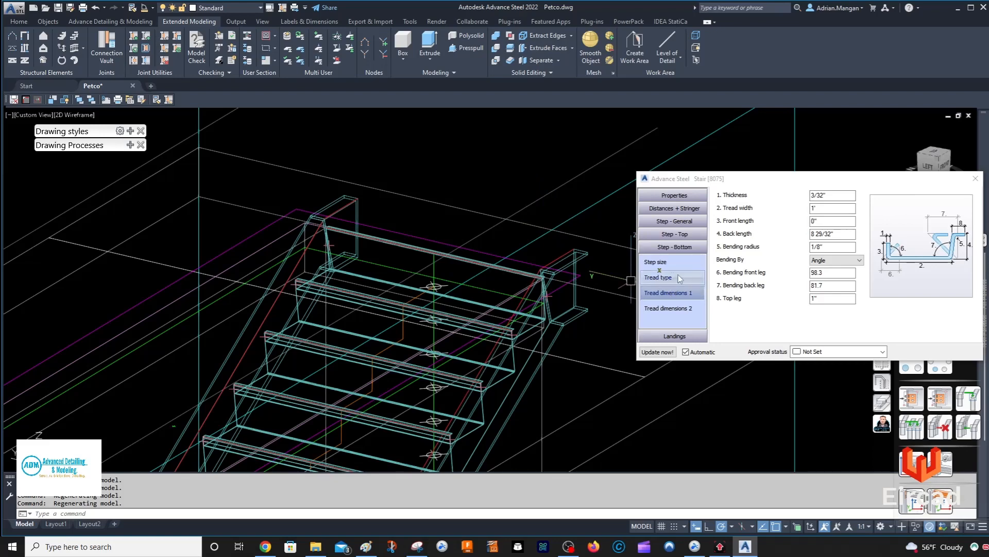
{"action": "left_click", "coordinate": [679, 236]}
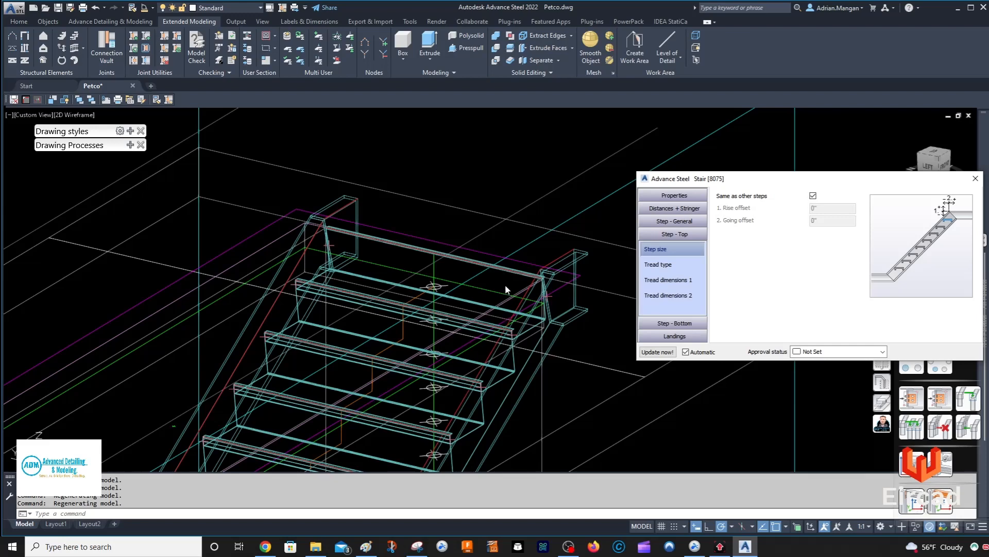
- Try the Create first tread option in the long stair's bottom landing settings and check the stair's top end
{"action": "left_click", "coordinate": [677, 336]}
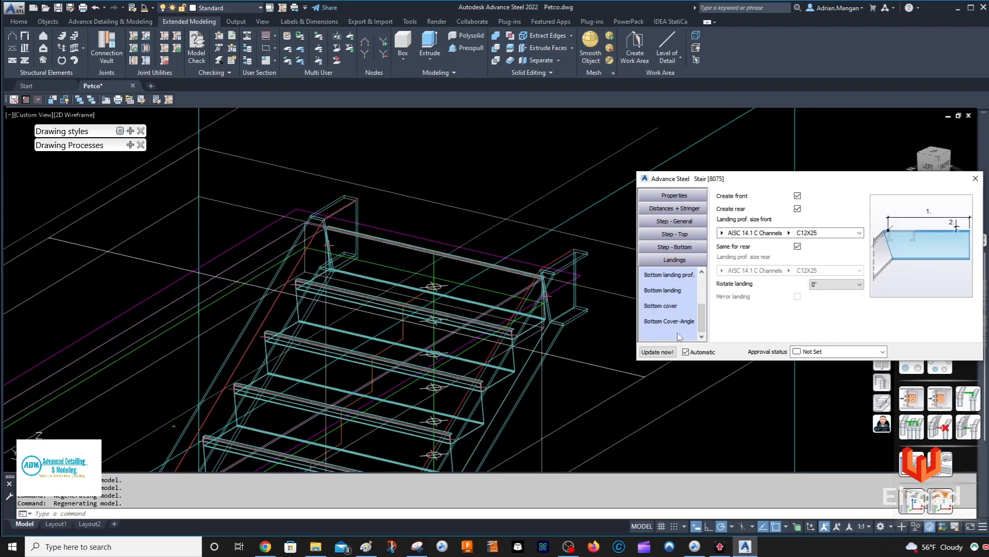
{"action": "left_click", "coordinate": [678, 276]}
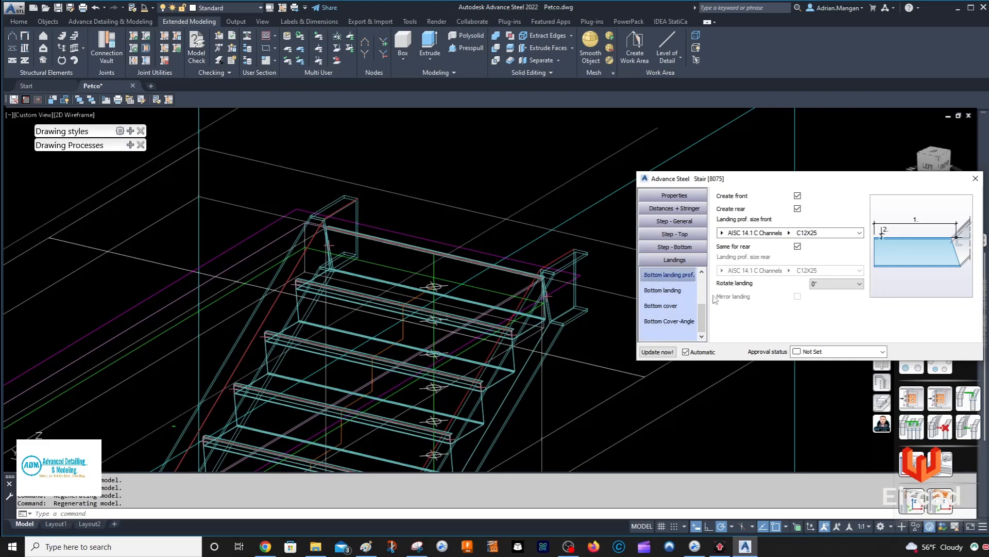
{"action": "scroll", "coordinate": [690, 298], "scroll_direction": "up", "scroll_amount": 2}
{"action": "scroll", "coordinate": [689, 298], "scroll_direction": "down", "scroll_amount": 2}
{"action": "left_click", "coordinate": [673, 292]}
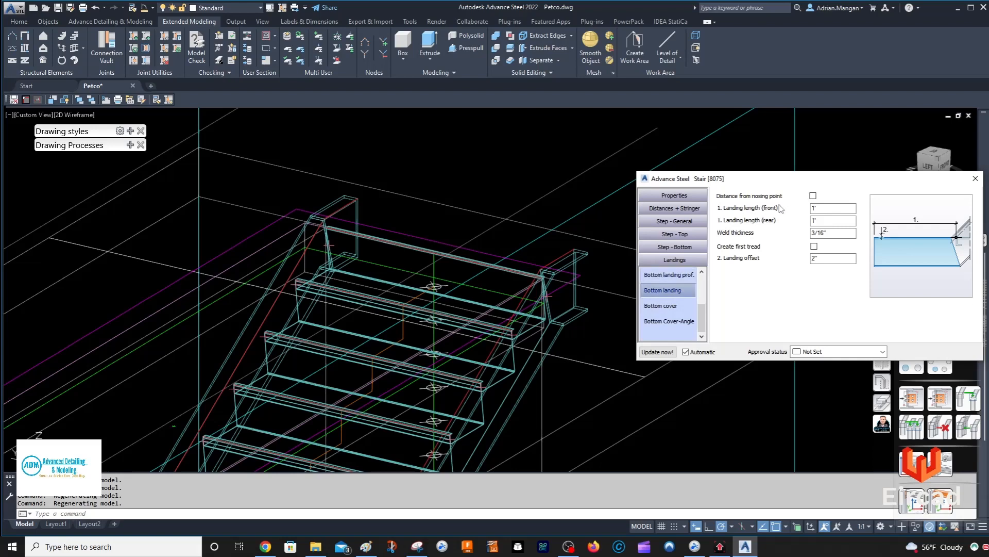
{"action": "left_click", "coordinate": [814, 246]}
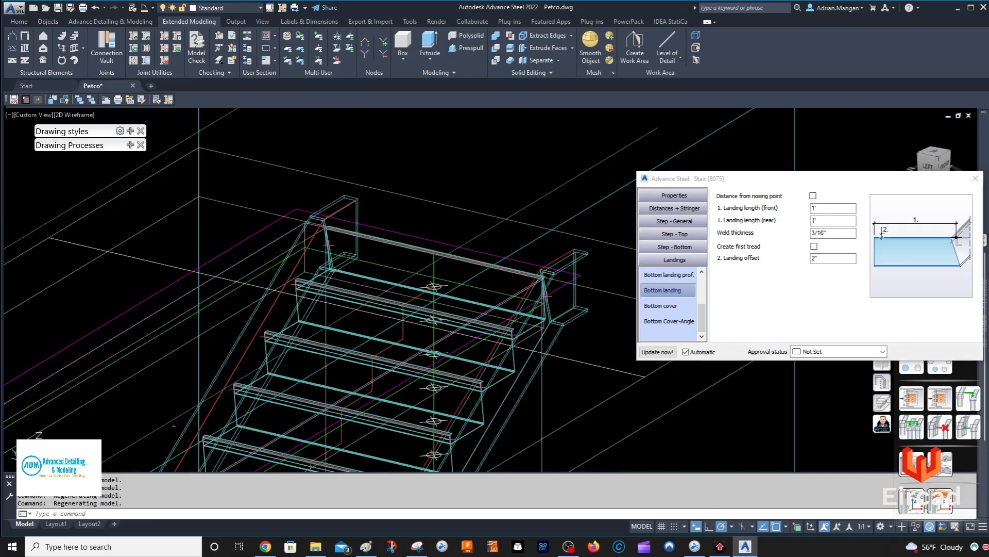
{"action": "scroll", "coordinate": [471, 268], "scroll_direction": "down", "scroll_amount": 6}
{"action": "middle_click_drag", "start_coordinate": [470, 268], "coordinate": [443, 253], "text": "shift"}
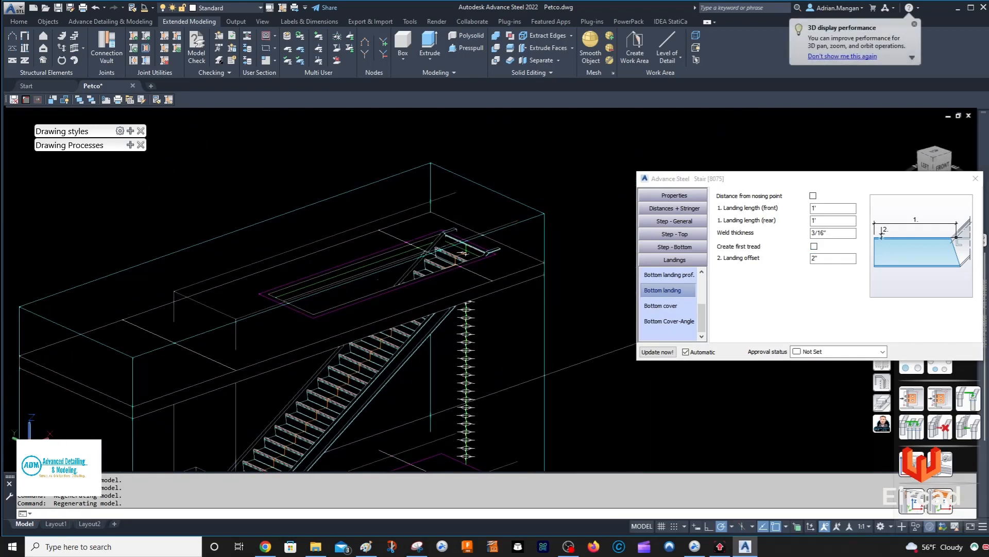
{"action": "scroll", "coordinate": [443, 252], "scroll_direction": "up", "scroll_amount": 5}
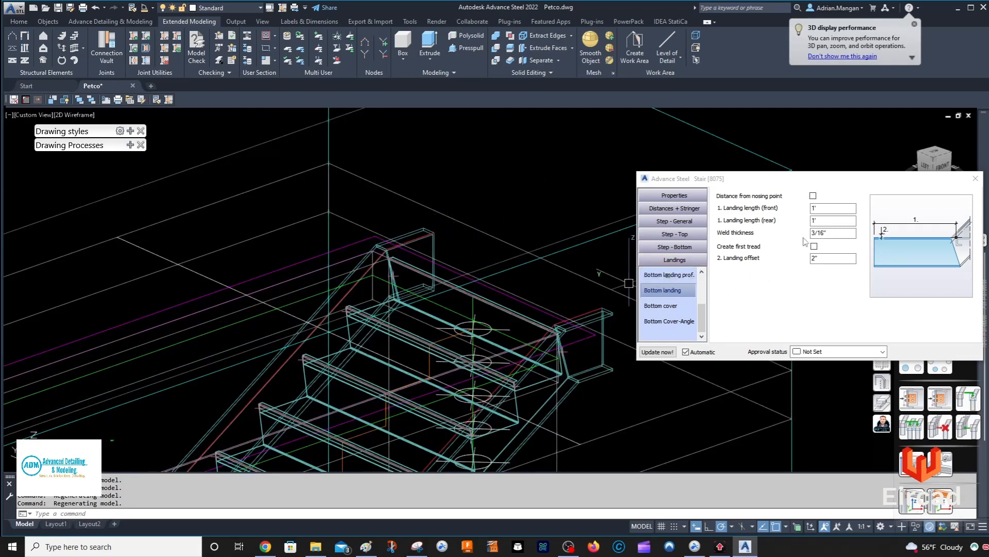
{"action": "middle_click_drag", "start_coordinate": [491, 287], "coordinate": [510, 242]}
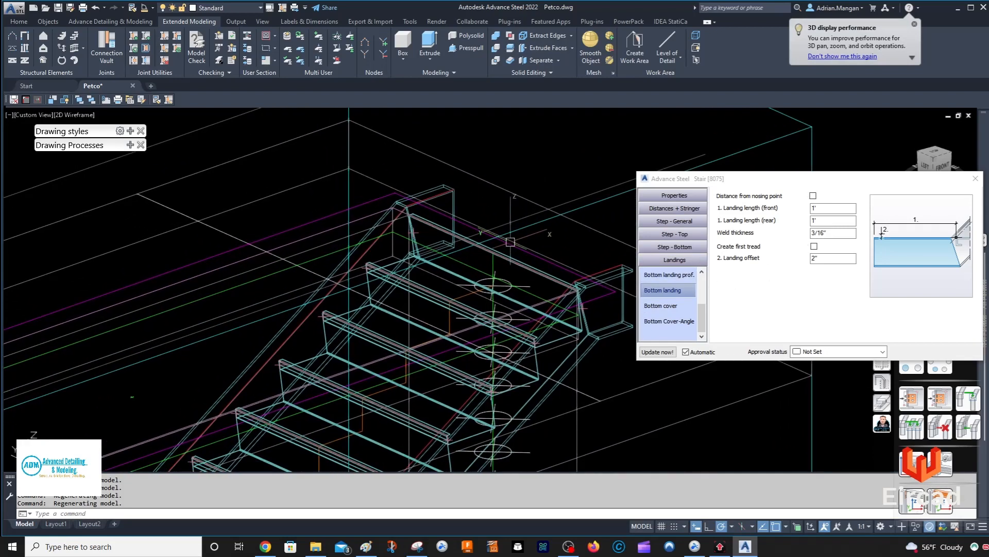
{"action": "middle_click_drag", "start_coordinate": [541, 273], "coordinate": [548, 305], "text": "shift"}
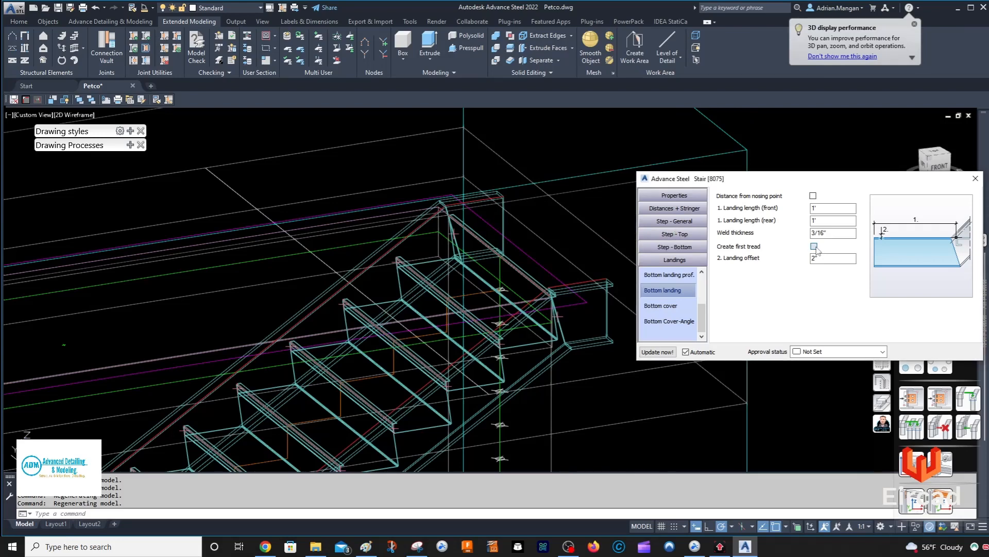
{"action": "left_click", "coordinate": [816, 247]}
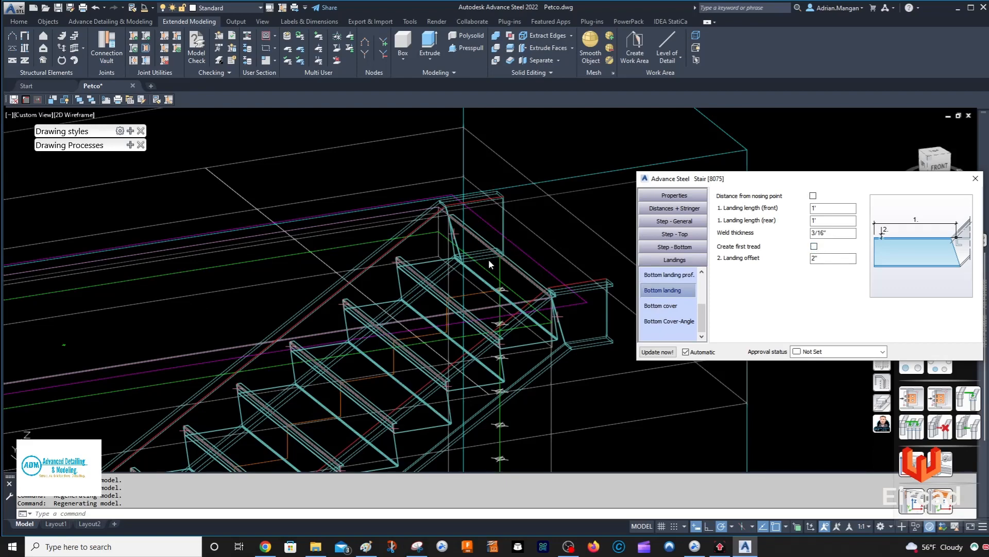
- Compare the long stair's top tread and stringer ends at the floor with the connection between both flights at the intermediate landing
{"action": "scroll", "coordinate": [505, 338], "scroll_direction": "up", "scroll_amount": 5}
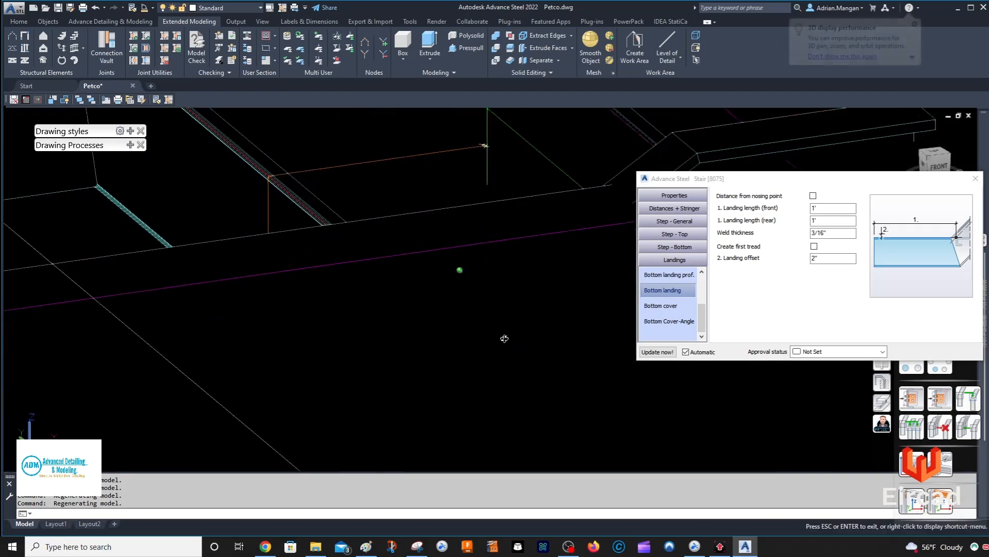
{"action": "scroll", "coordinate": [505, 338], "scroll_direction": "down", "scroll_amount": 8}
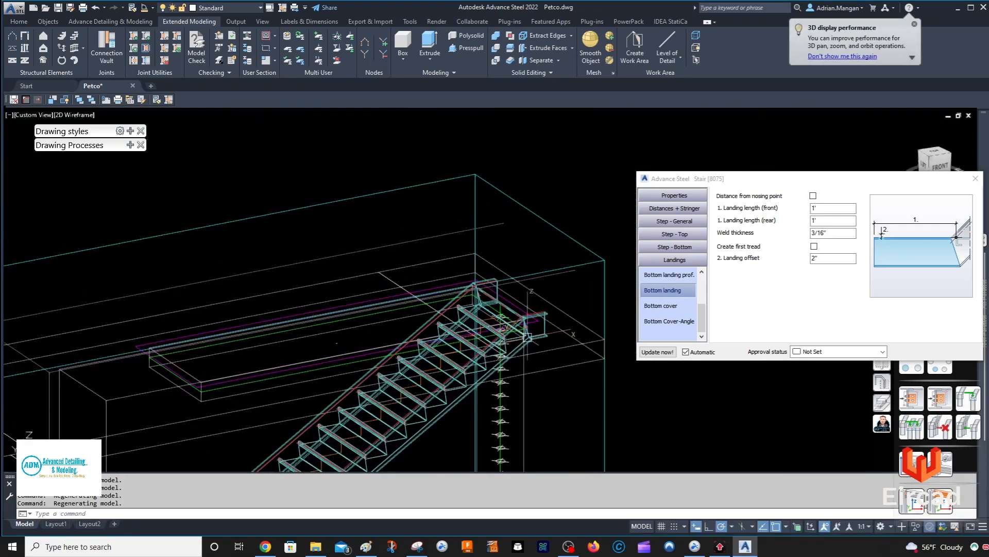
{"action": "middle_click_drag", "start_coordinate": [498, 296], "coordinate": [521, 296], "text": "shift"}
{"action": "scroll", "coordinate": [396, 353], "scroll_direction": "up", "scroll_amount": 7}
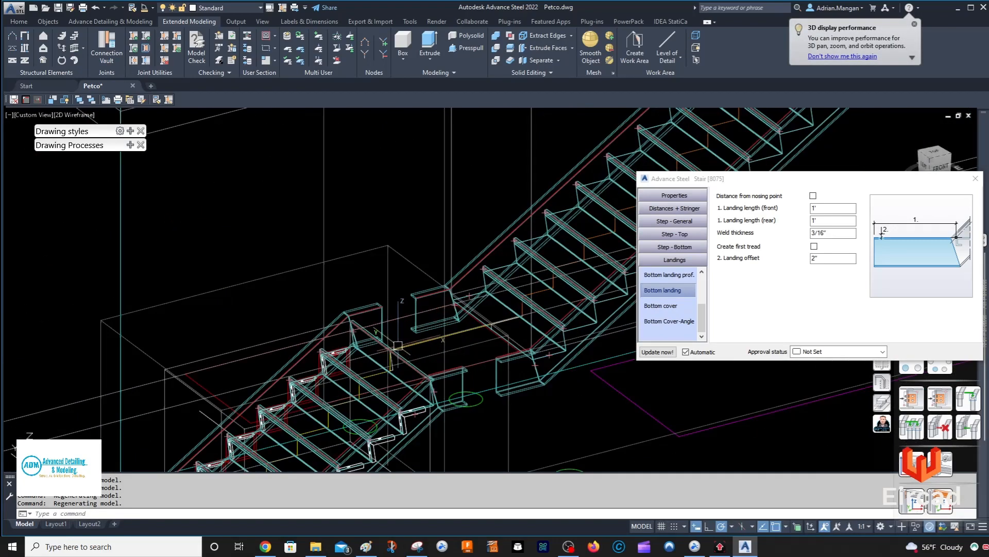
{"action": "middle_click_drag", "start_coordinate": [398, 367], "coordinate": [508, 302], "text": "shift"}
{"action": "scroll", "coordinate": [397, 335], "scroll_direction": "down", "scroll_amount": 8}
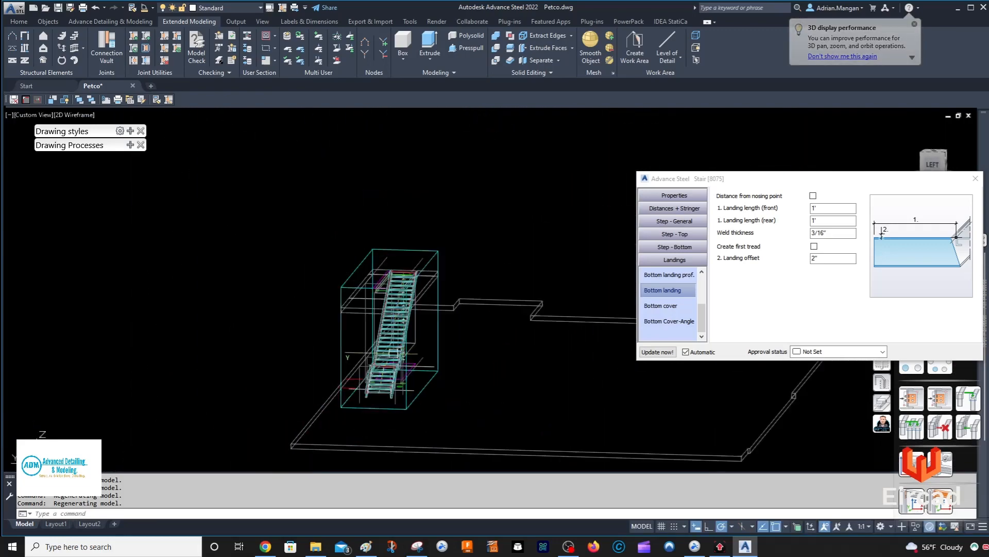
{"action": "middle_click_drag", "start_coordinate": [410, 304], "coordinate": [369, 304]}
{"action": "scroll", "coordinate": [370, 305], "scroll_direction": "up", "scroll_amount": 9}
{"action": "middle_click_drag", "start_coordinate": [384, 251], "coordinate": [337, 210], "text": "shift"}
{"action": "scroll", "coordinate": [338, 210], "scroll_direction": "down", "scroll_amount": 3}
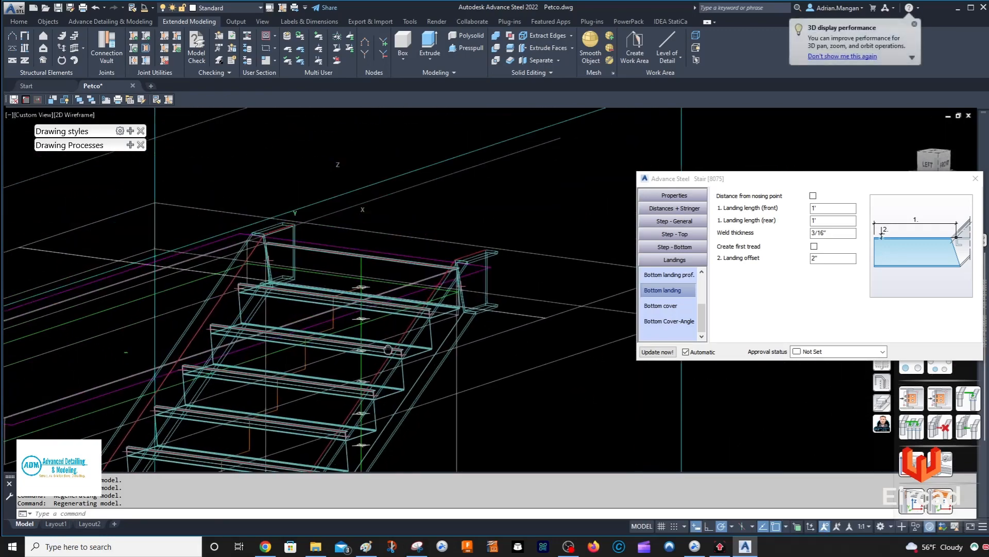
{"action": "scroll", "coordinate": [424, 326], "scroll_direction": "up", "scroll_amount": 4}
{"action": "middle_click_drag", "start_coordinate": [424, 326], "coordinate": [407, 309], "text": "shift"}
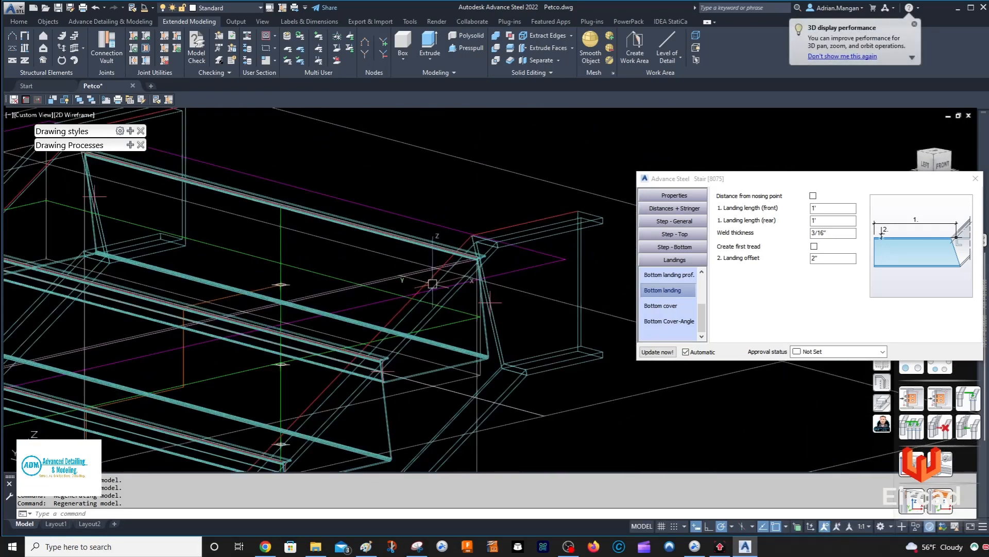
{"action": "scroll", "coordinate": [488, 262], "scroll_direction": "down", "scroll_amount": 6}
{"action": "middle_click_drag", "start_coordinate": [490, 264], "coordinate": [473, 297], "text": "shift"}
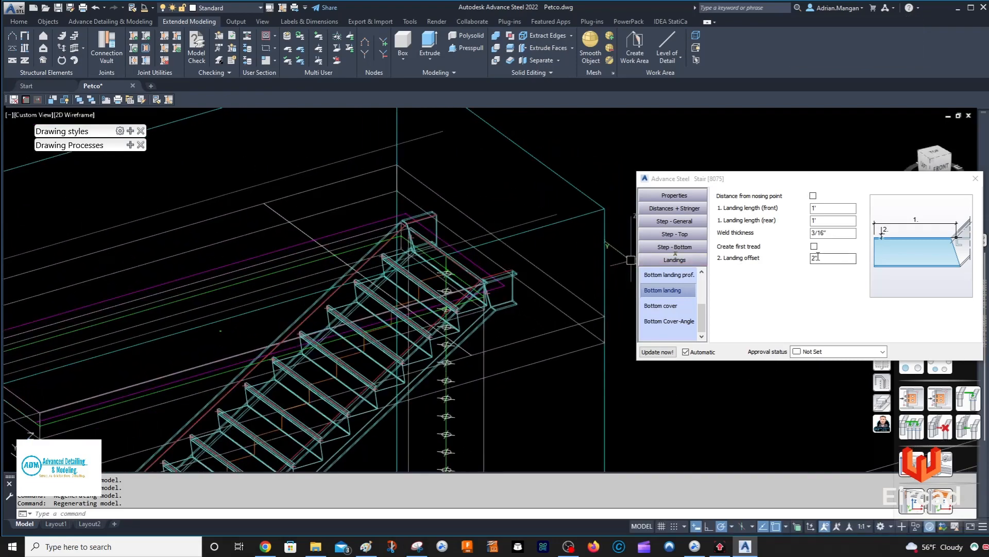
- Try the Distance from nosing point and Create first tread options on the long stair's bottom landing, and close its properties
{"action": "left_click", "coordinate": [813, 196]}
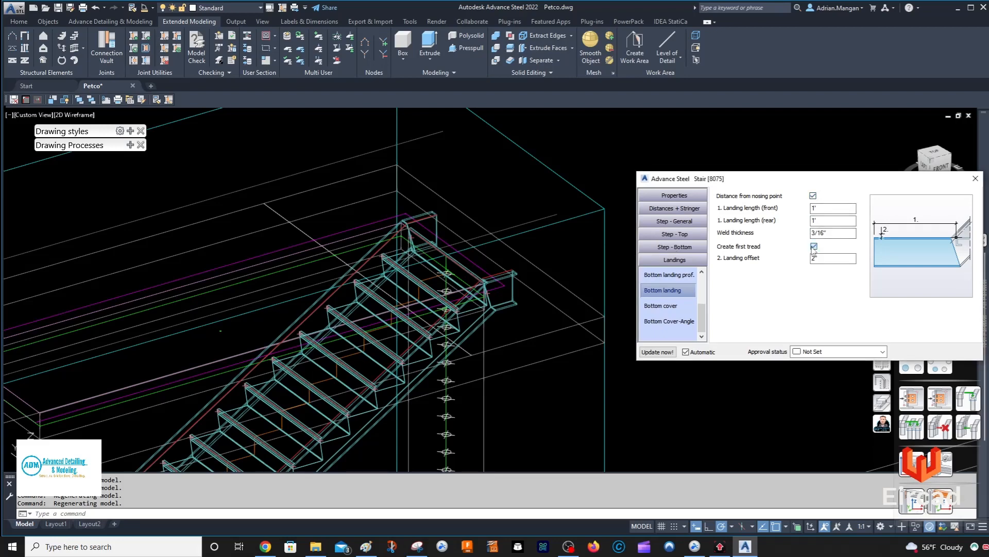
{"action": "left_click", "coordinate": [814, 246]}
{"action": "scroll", "coordinate": [492, 283], "scroll_direction": "down", "scroll_amount": 2}
{"action": "middle_click_drag", "start_coordinate": [492, 283], "coordinate": [497, 265], "text": "shift"}
{"action": "scroll", "coordinate": [552, 203], "scroll_direction": "down", "scroll_amount": 5}
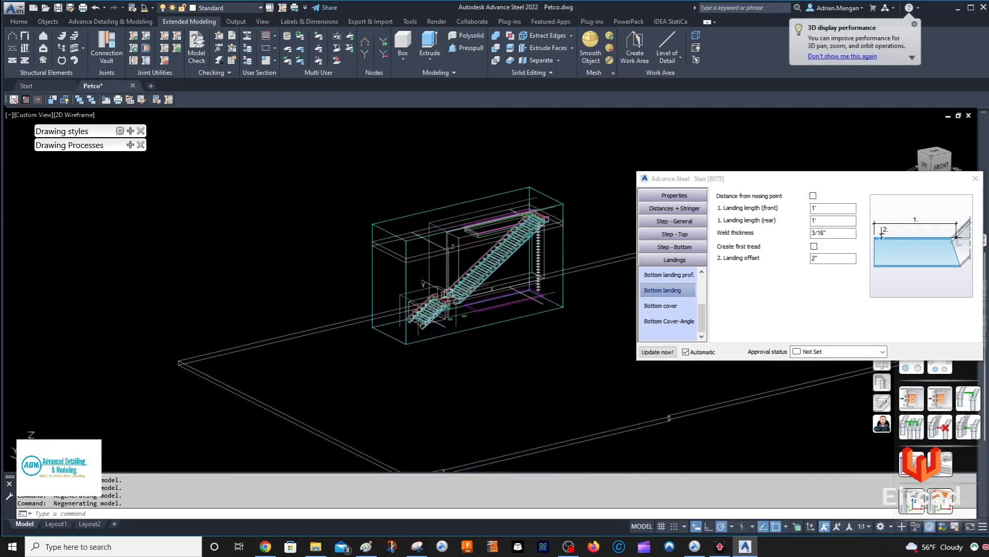
{"action": "scroll", "coordinate": [448, 293], "scroll_direction": "up", "scroll_amount": 4}
{"action": "scroll", "coordinate": [410, 309], "scroll_direction": "up", "scroll_amount": 3}
{"action": "scroll", "coordinate": [408, 309], "scroll_direction": "up", "scroll_amount": 1}
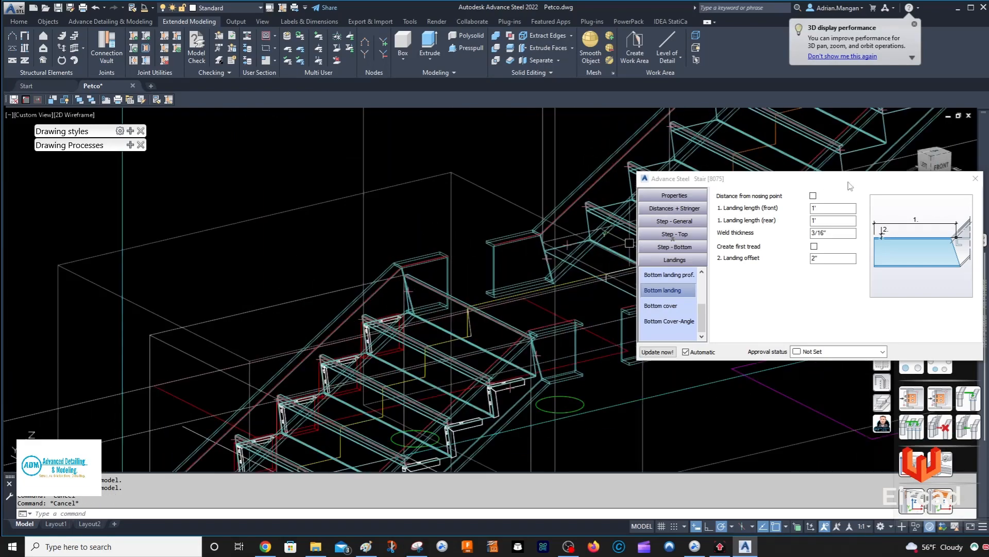
{"action": "left_click", "coordinate": [976, 179]}
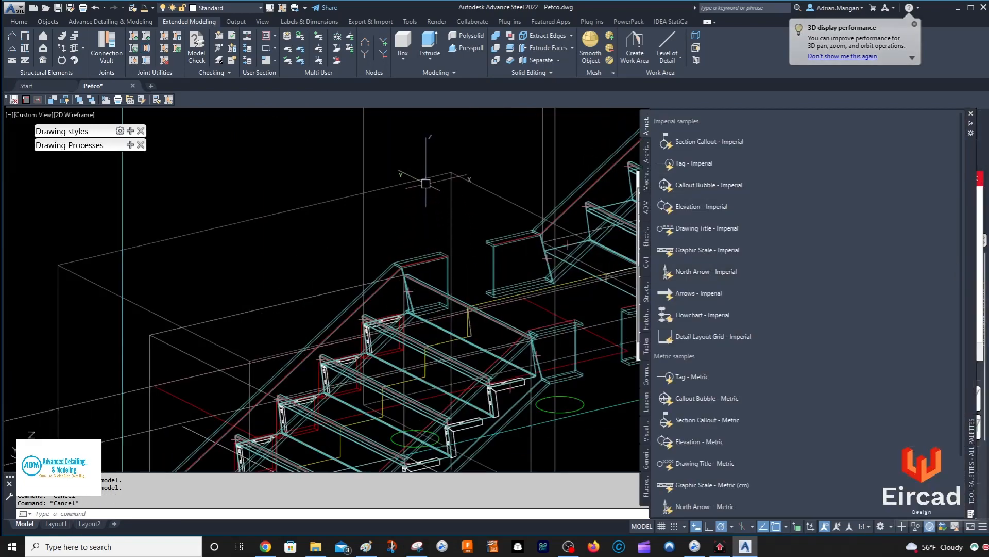
- Open the short lower flight's stair properties, review its bottom landing settings for comparison, and close them
{"action": "double_click", "coordinate": [427, 179]}
{"action": "left_click", "coordinate": [976, 178]}
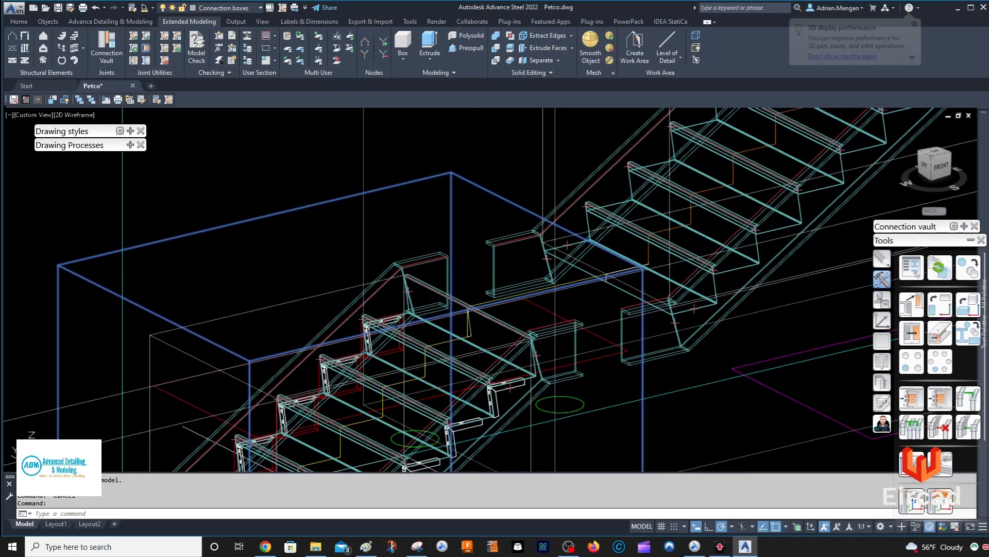
{"action": "double_click", "coordinate": [567, 286]}
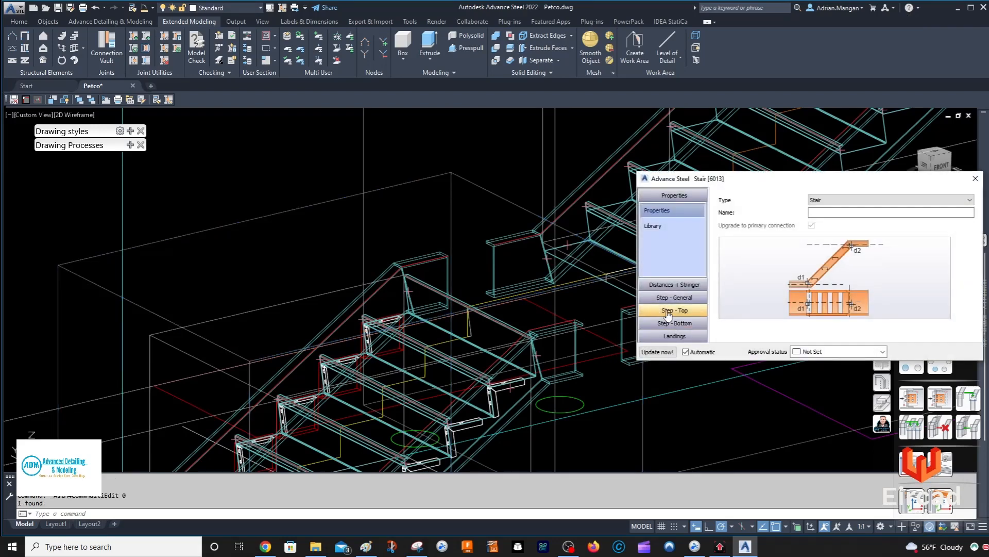
{"action": "left_click", "coordinate": [674, 336]}
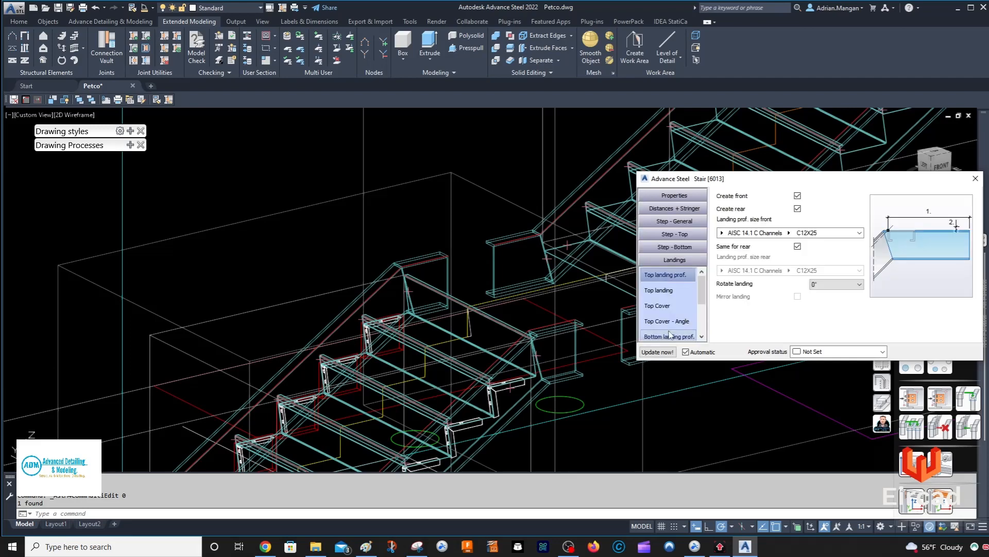
{"action": "scroll", "coordinate": [672, 314], "scroll_direction": "down", "scroll_amount": 2}
{"action": "scroll", "coordinate": [674, 318], "scroll_direction": "down", "scroll_amount": 2}
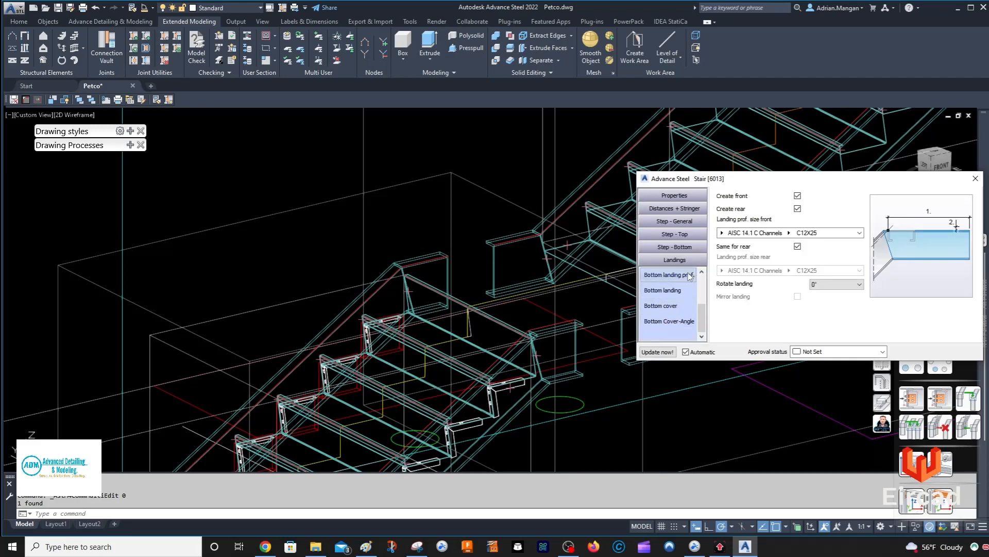
{"action": "left_click", "coordinate": [690, 277]}
{"action": "left_click", "coordinate": [681, 290]}
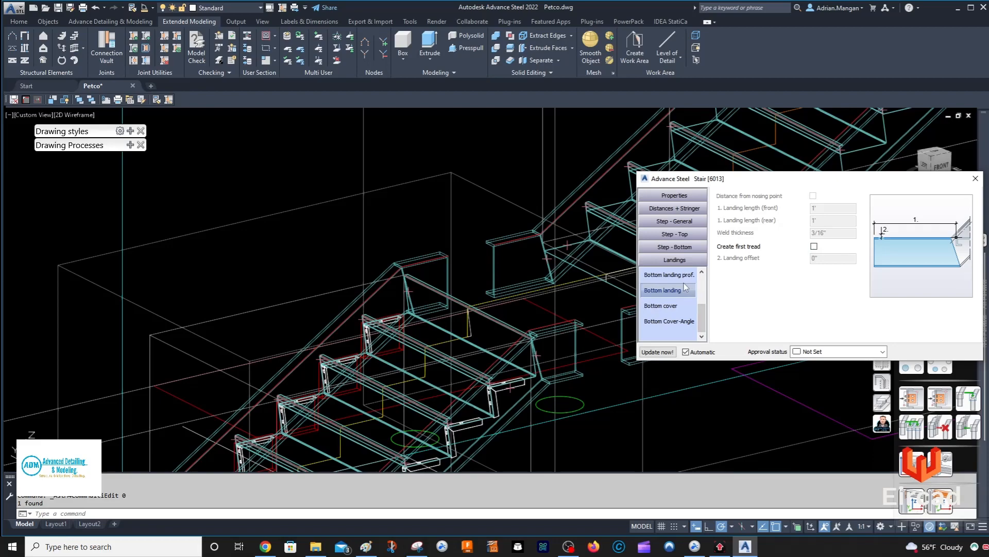
{"action": "scroll", "coordinate": [684, 283], "scroll_direction": "up", "scroll_amount": 3}
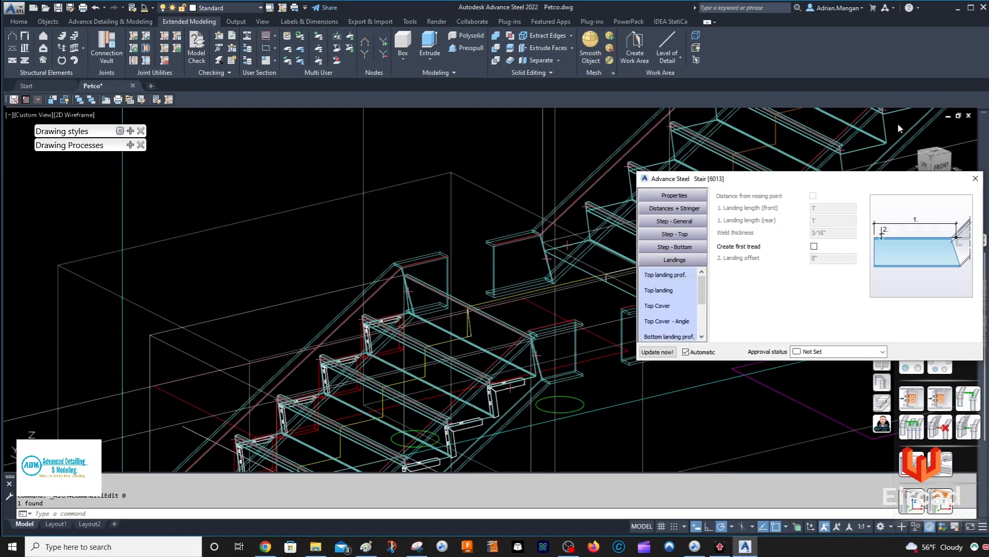
{"action": "left_click", "coordinate": [974, 179]}
- Turn off the Create last tread option in the long upper flight's top landing settings
{"action": "scroll", "coordinate": [639, 179], "scroll_direction": "down", "scroll_amount": 5}
{"action": "scroll", "coordinate": [639, 180], "scroll_direction": "up", "scroll_amount": 2}
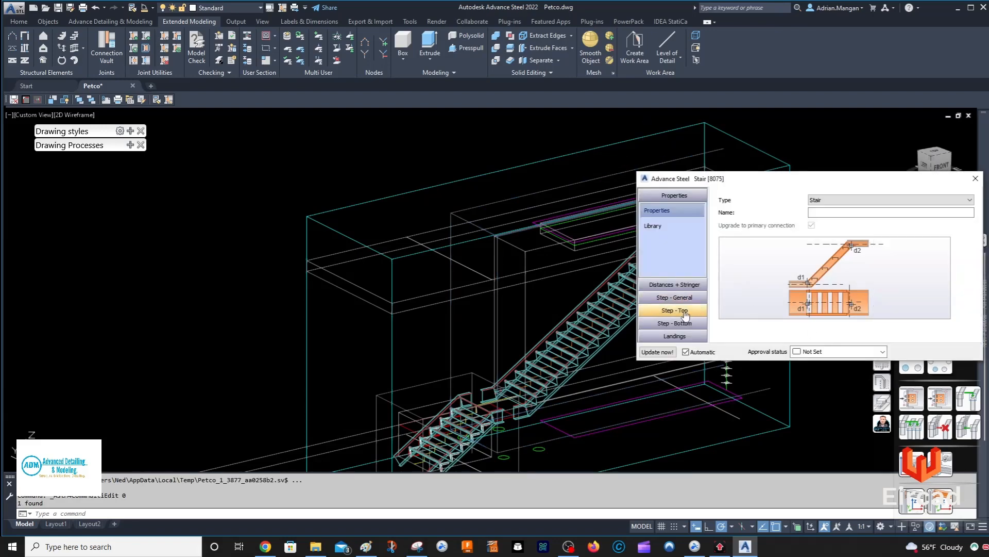
{"action": "left_click", "coordinate": [683, 310]}
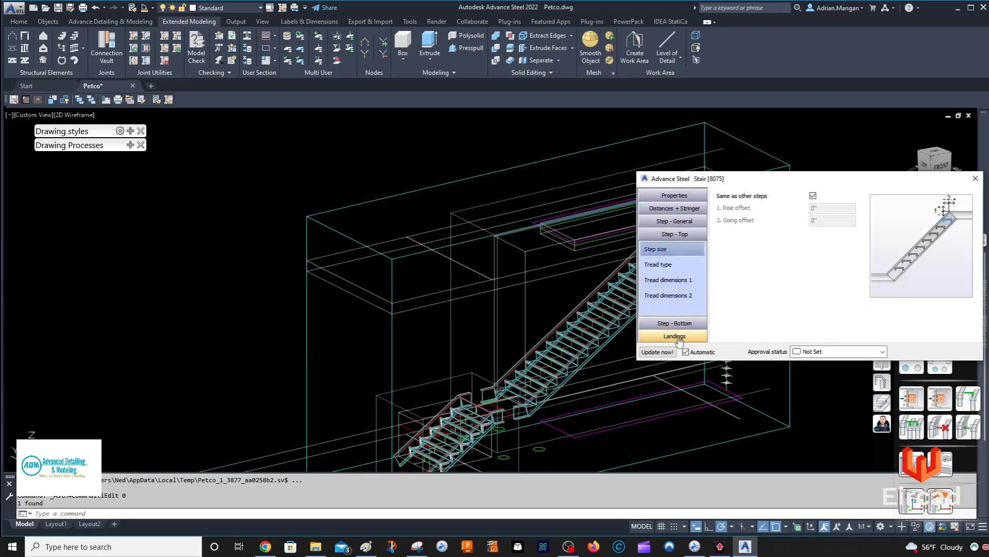
{"action": "left_click", "coordinate": [683, 336]}
{"action": "left_click", "coordinate": [667, 290]}
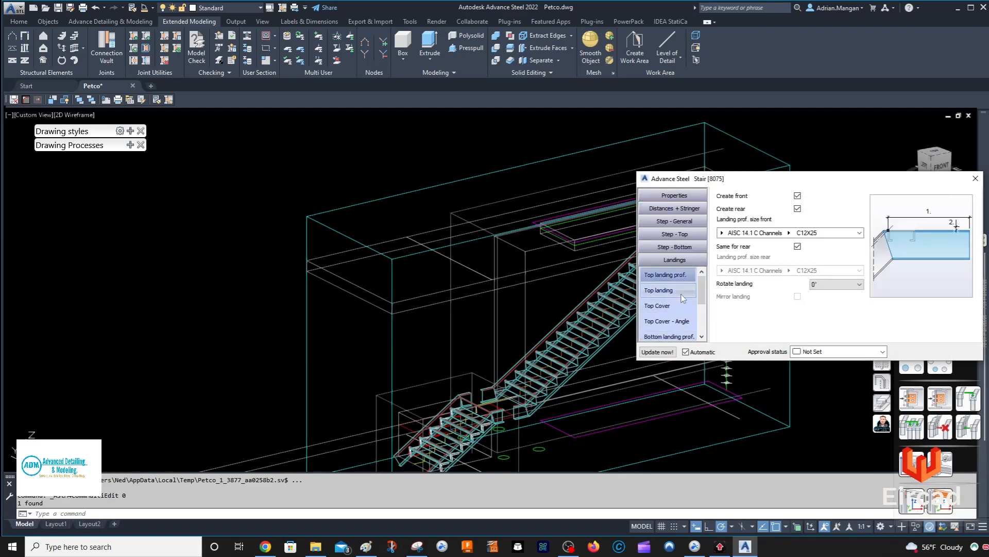
{"action": "left_click", "coordinate": [813, 246]}
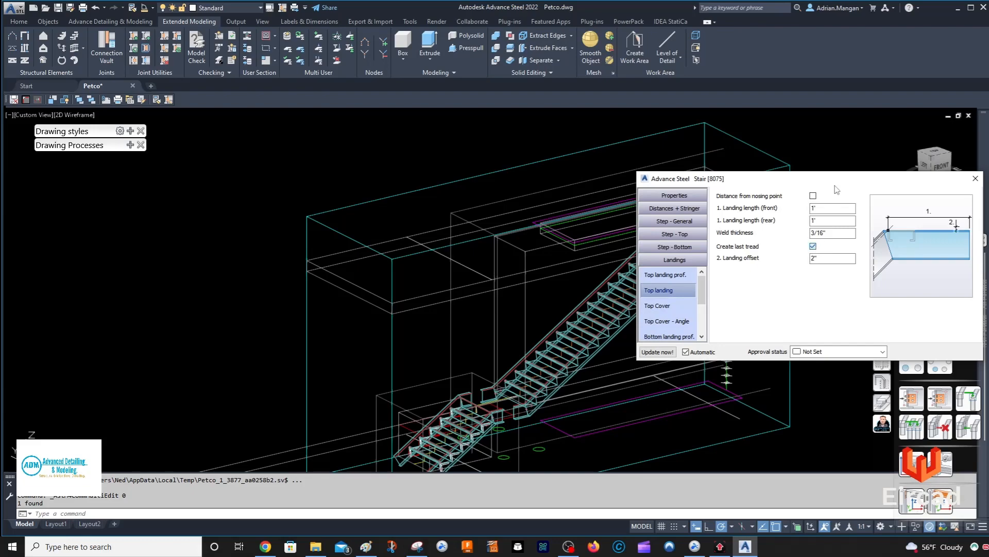
{"action": "scroll", "coordinate": [736, 173], "scroll_direction": "up", "scroll_amount": 6}
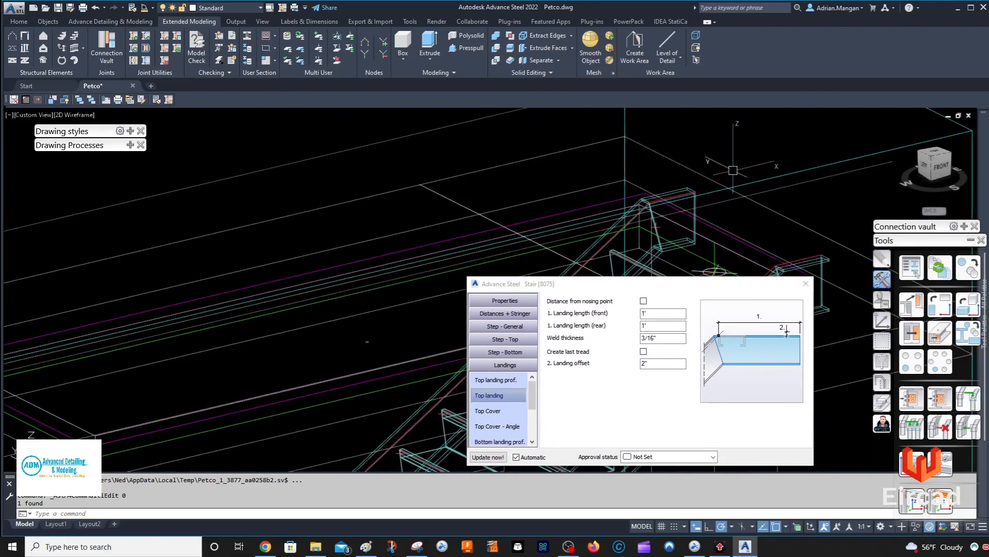
- Try top landing offsets of 8" and -6" on the long upper flight
{"action": "middle_click_drag", "start_coordinate": [735, 174], "coordinate": [391, 160]}
{"action": "scroll", "coordinate": [407, 228], "scroll_direction": "up", "scroll_amount": 3}
{"action": "scroll", "coordinate": [408, 228], "scroll_direction": "up", "scroll_amount": 2}
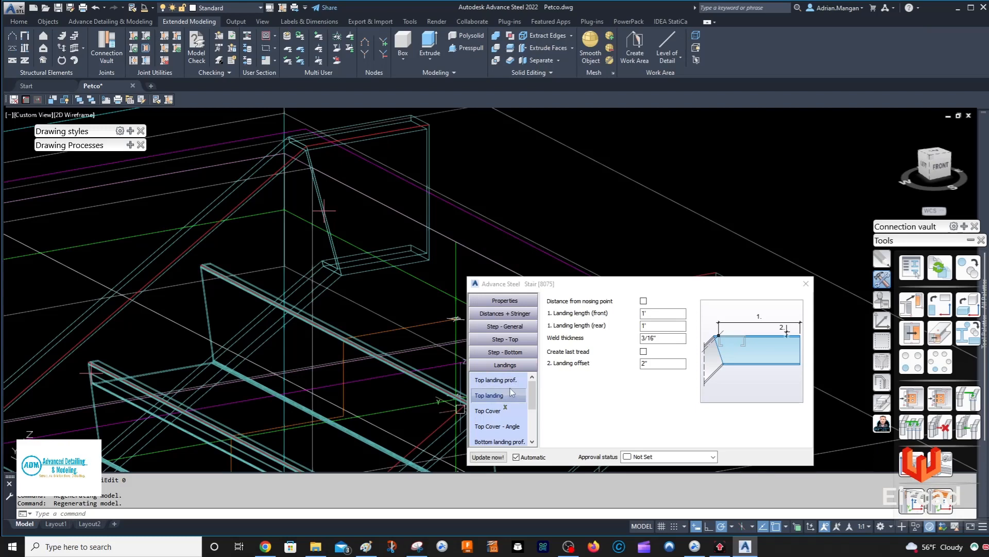
{"action": "double_click", "coordinate": [645, 364]}
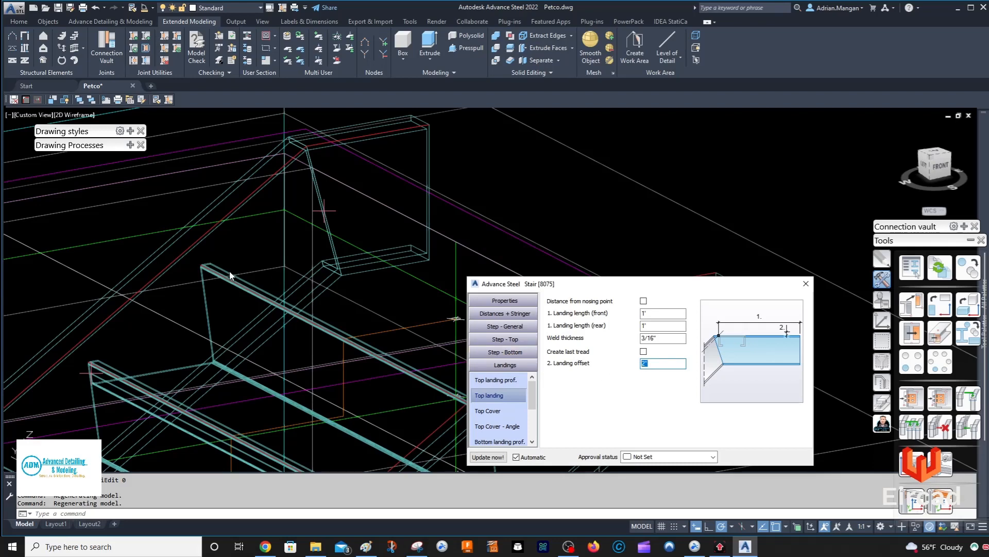
{"action": "type", "text": "8"}
{"action": "key", "text": "Return"}
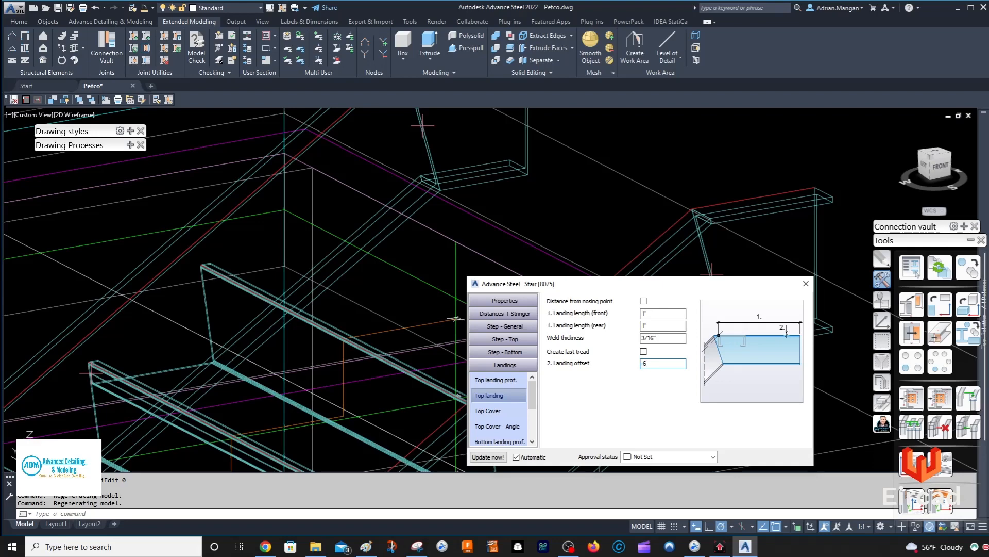
{"action": "key", "text": "Return"}
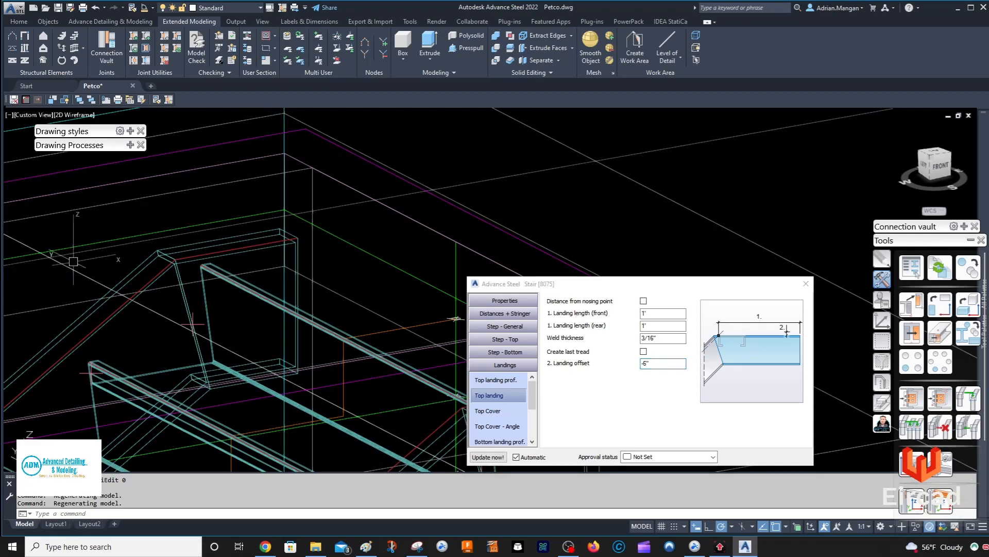
- Draw a 2" vertical reference line upward from the nosing corner of the long flight's top tread
{"action": "scroll", "coordinate": [207, 260], "scroll_direction": "down", "scroll_amount": 3}
{"action": "middle_click_drag", "start_coordinate": [207, 261], "coordinate": [299, 232]}
{"action": "middle_click_drag", "start_coordinate": [299, 232], "coordinate": [299, 209], "text": "shift"}
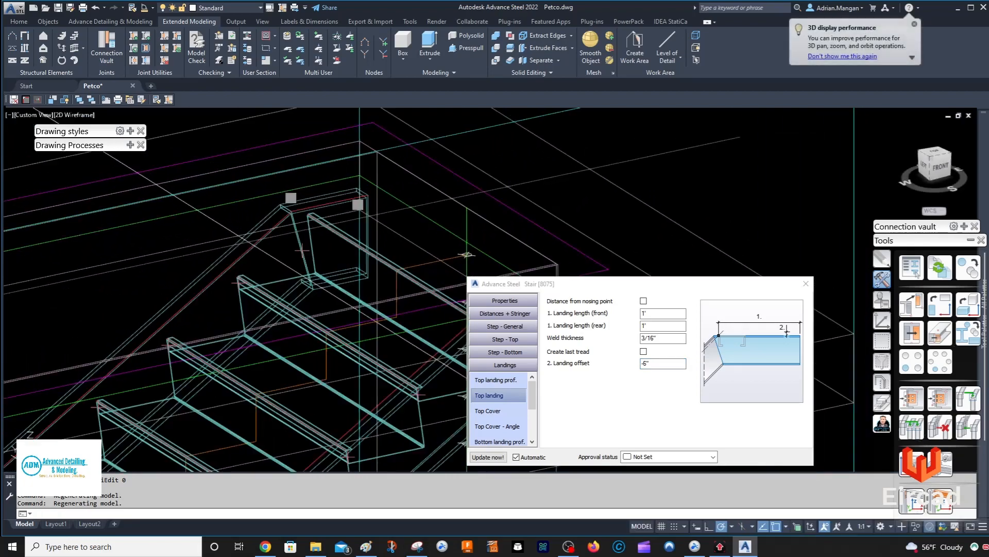
{"action": "scroll", "coordinate": [315, 208], "scroll_direction": "up", "scroll_amount": 5}
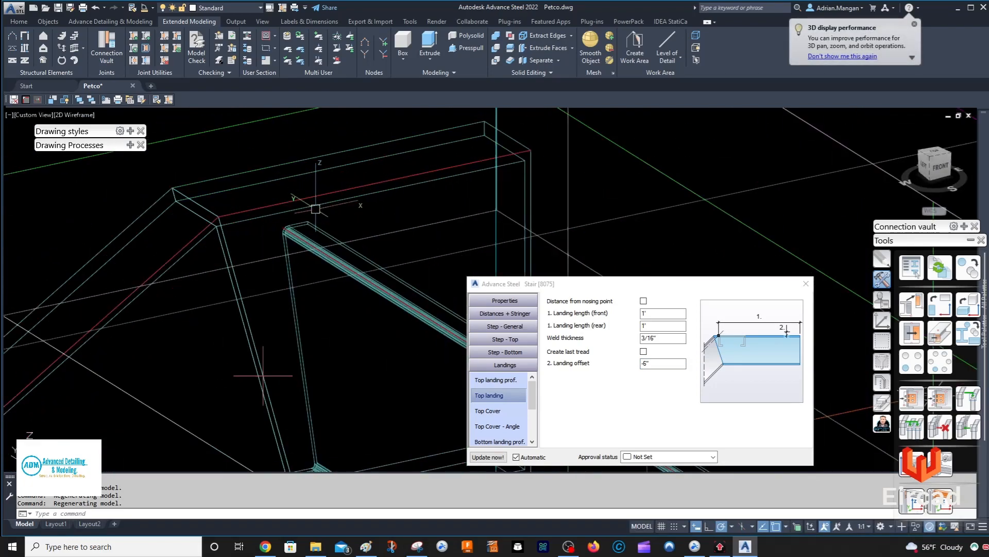
{"action": "key", "text": "Escape"}
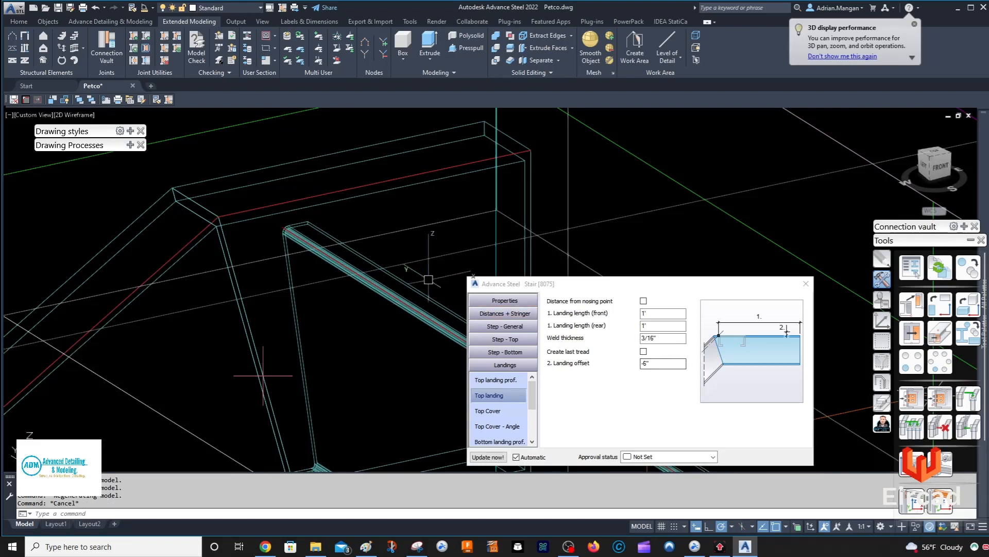
{"action": "middle_click_drag", "start_coordinate": [262, 375], "coordinate": [197, 414]}
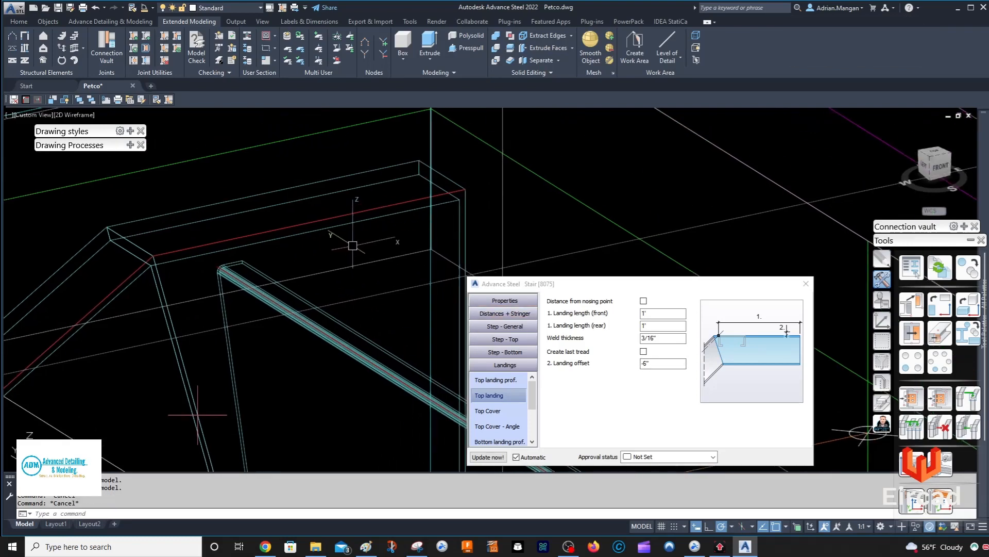
{"action": "type", "text": "l"}
{"action": "key", "text": "Return"}
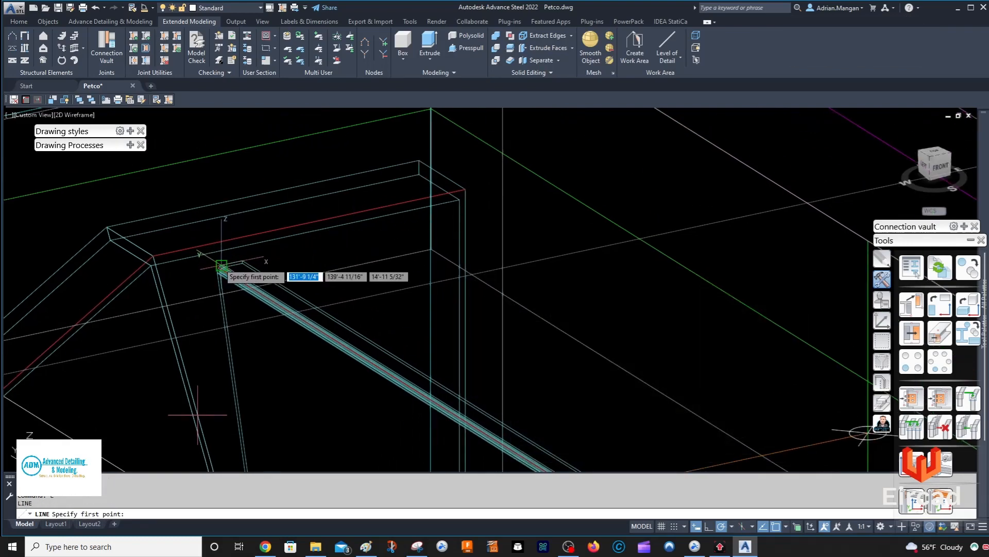
{"action": "left_click", "coordinate": [217, 266]}
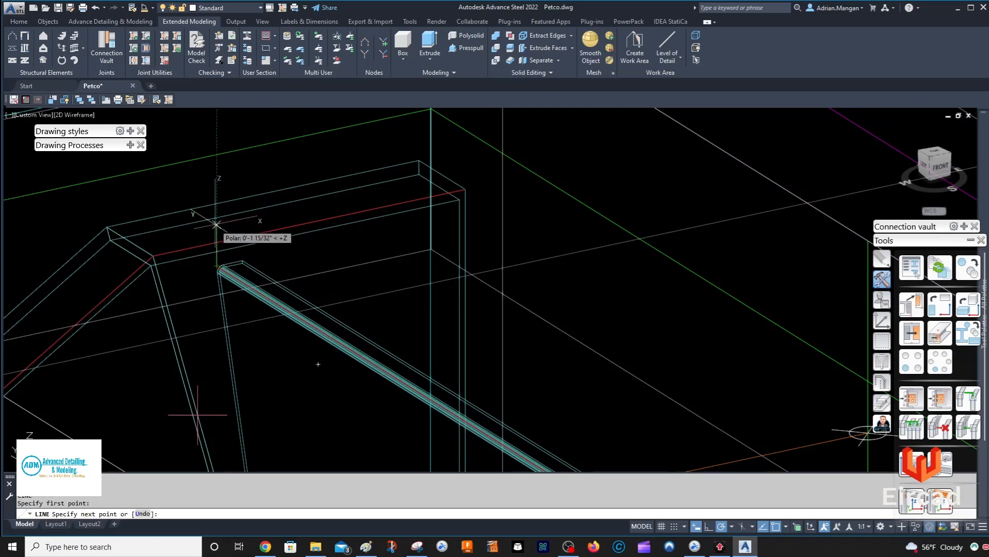
{"action": "type", "text": "2"}
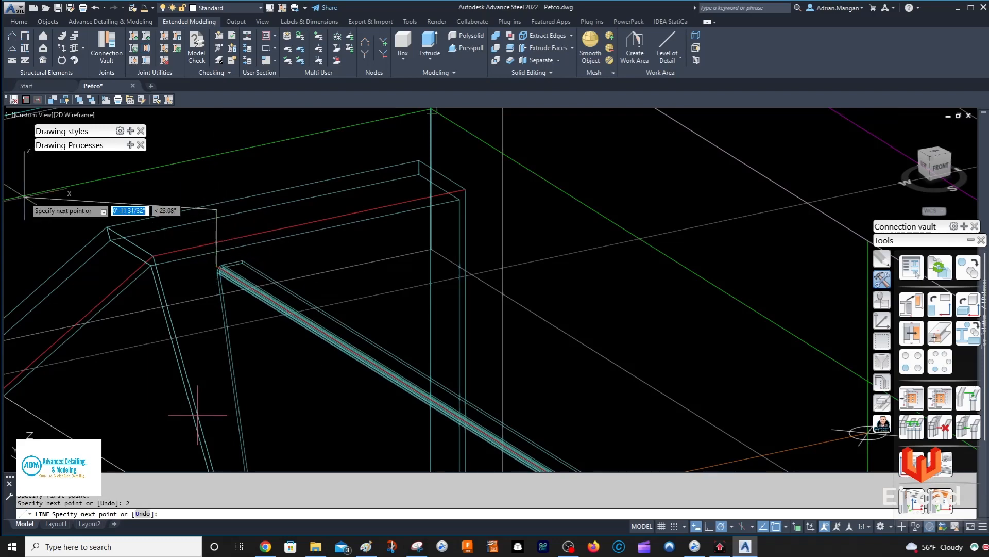
{"action": "key", "text": "Return"}
{"action": "key", "text": "Escape"}
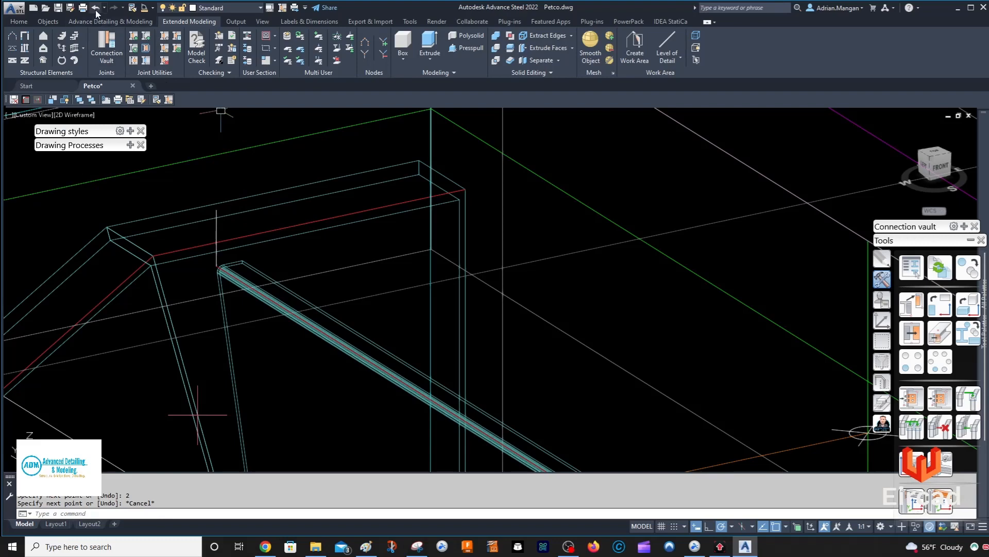
- Measure from the end corner of the top landing channel to the upper end of the 2" reference line
{"action": "left_click", "coordinate": [146, 10]}
{"action": "left_click", "coordinate": [157, 25]}
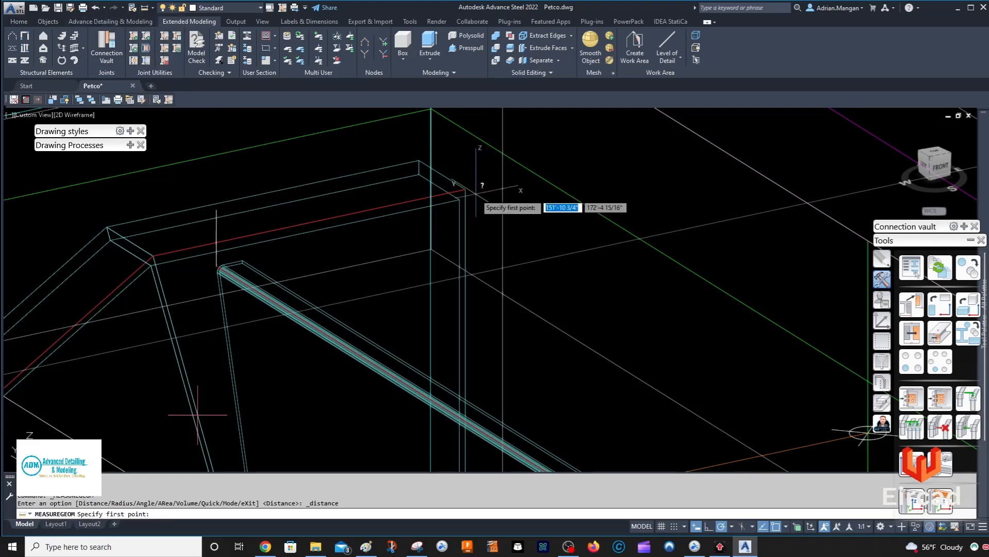
{"action": "left_click", "coordinate": [467, 197]}
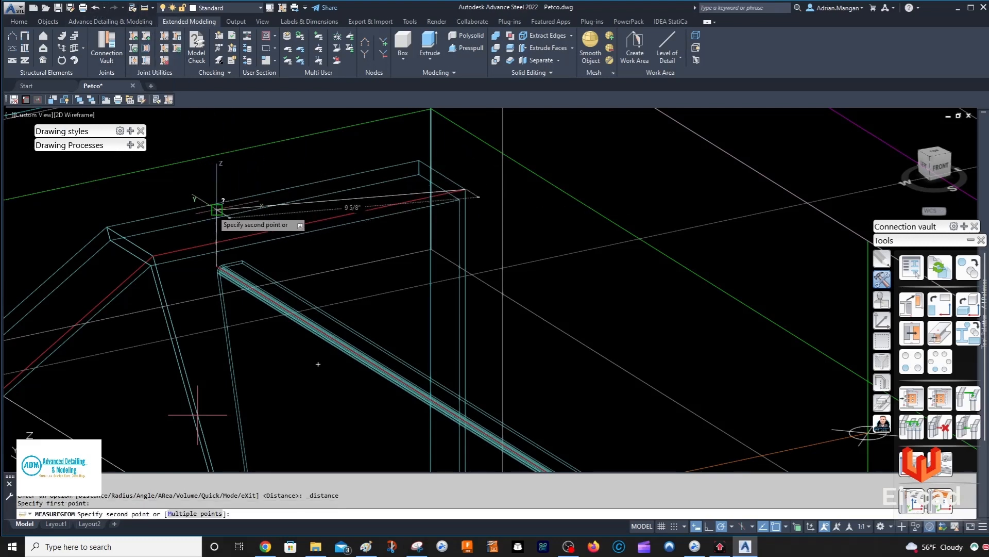
{"action": "left_click", "coordinate": [215, 212]}
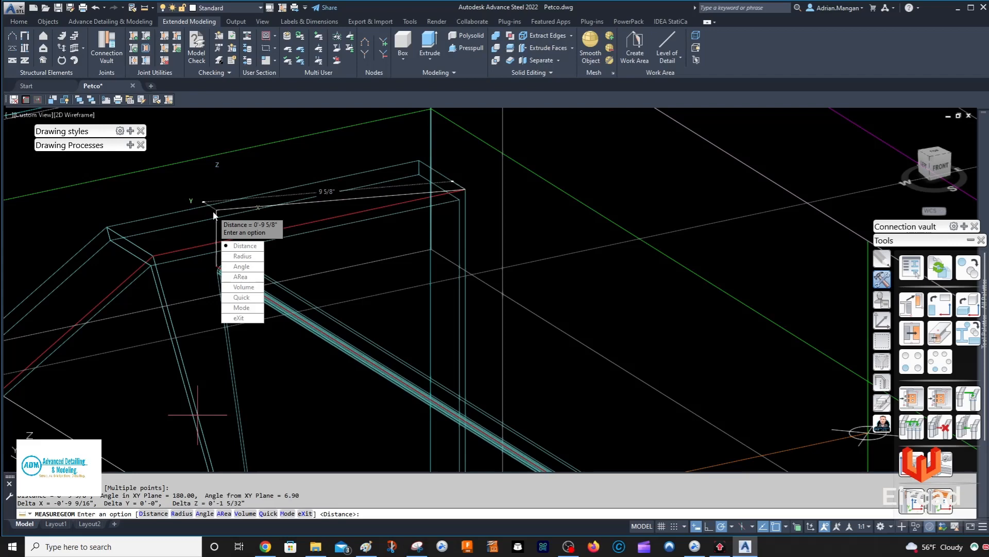
{"action": "key", "text": "Escape"}
- Reopen the long flight's joint properties, set its top landing offset to -4 27/32", and close them
{"action": "scroll", "coordinate": [321, 220], "scroll_direction": "down", "scroll_amount": 4}
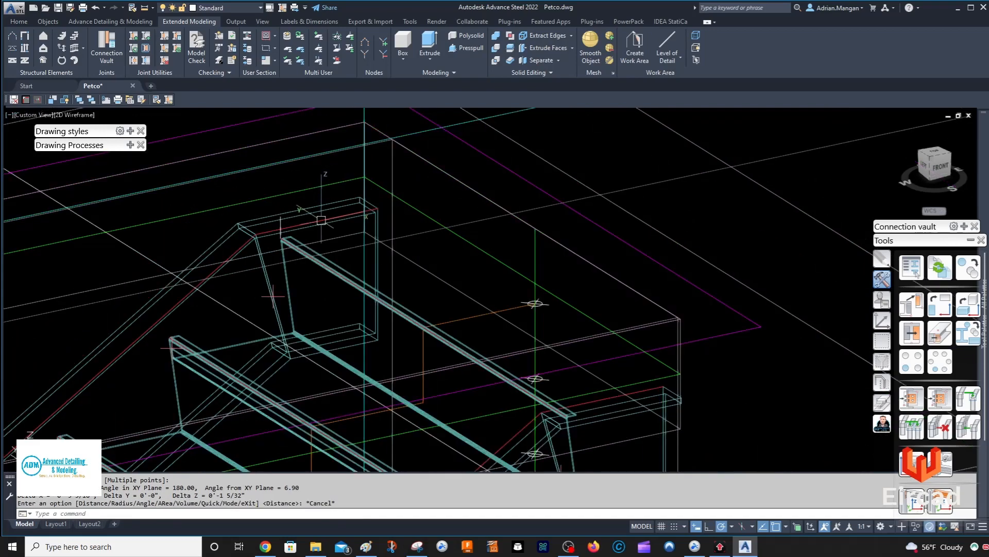
{"action": "left_click", "coordinate": [317, 224]}
{"action": "right_click", "coordinate": [315, 226]}
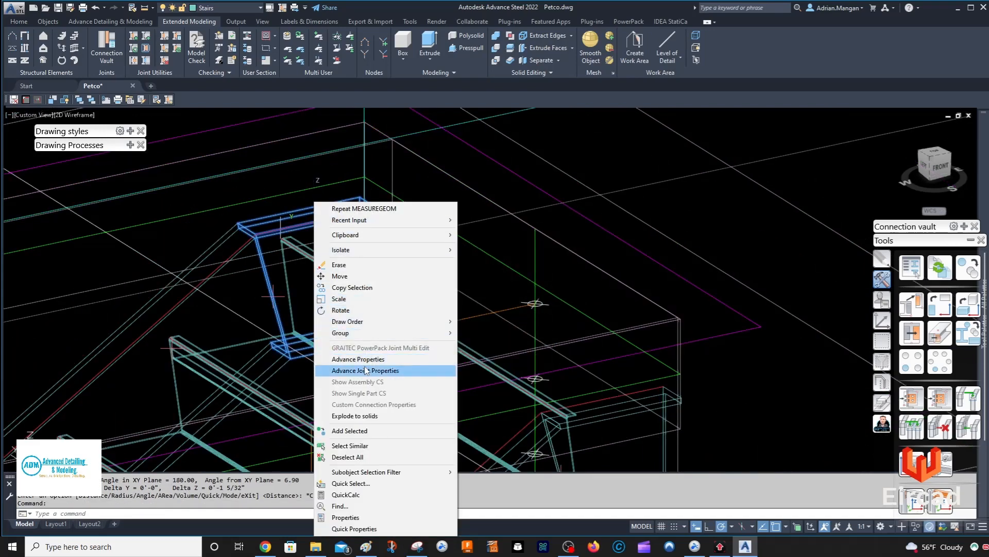
{"action": "left_click", "coordinate": [365, 370]}
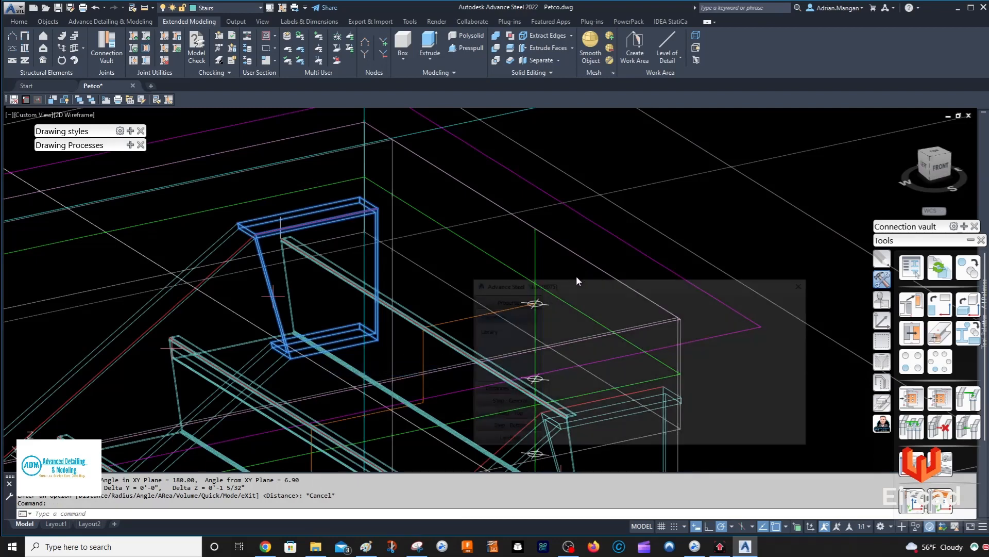
{"action": "left_click", "coordinate": [512, 442]}
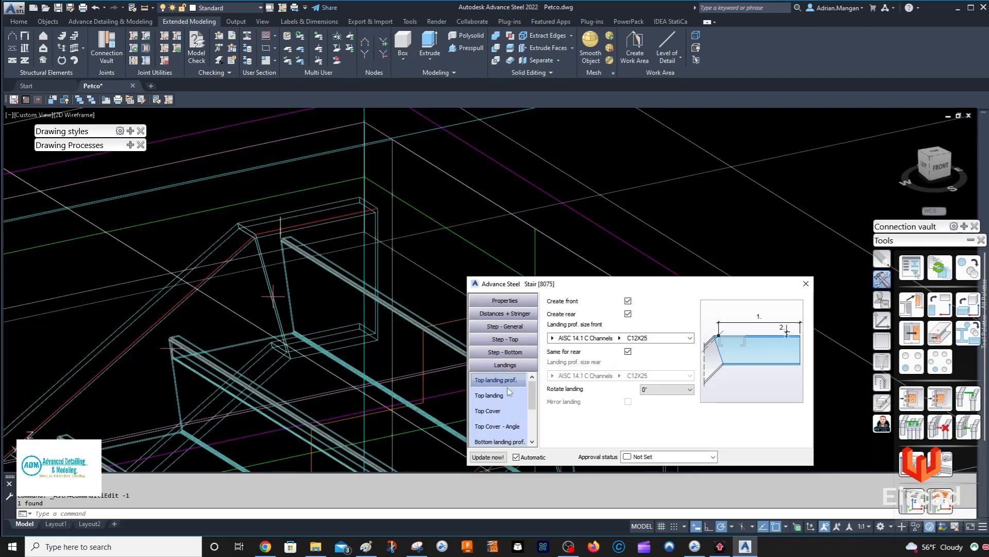
{"action": "left_click", "coordinate": [506, 396]}
{"action": "left_click", "coordinate": [656, 363]}
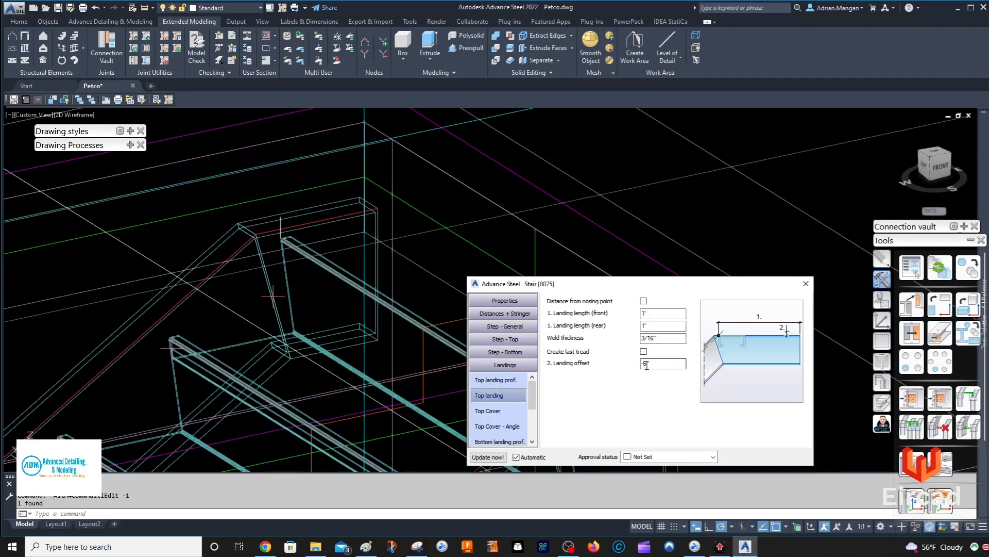
{"action": "left_click", "coordinate": [666, 365]}
{"action": "key", "text": "Return"}
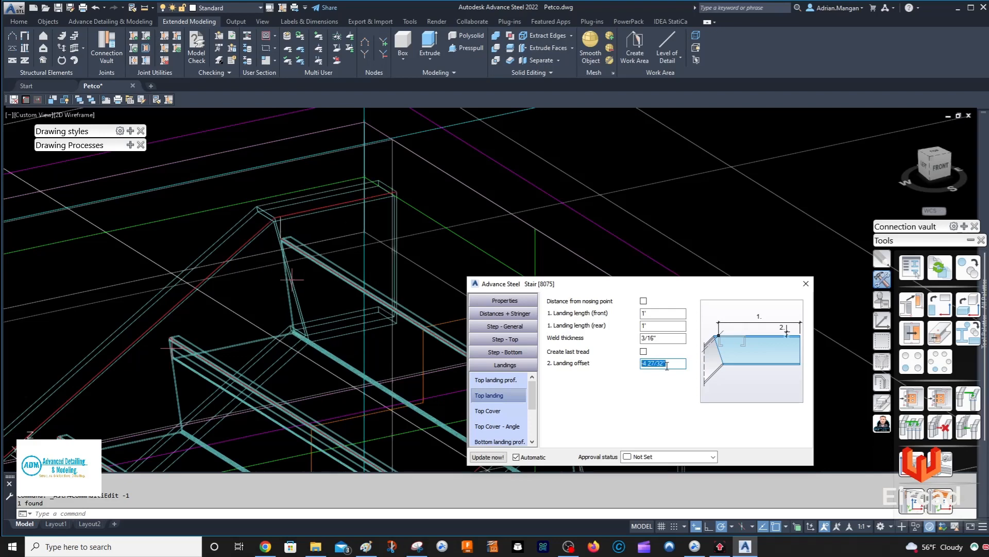
{"action": "left_click", "coordinate": [806, 283]}
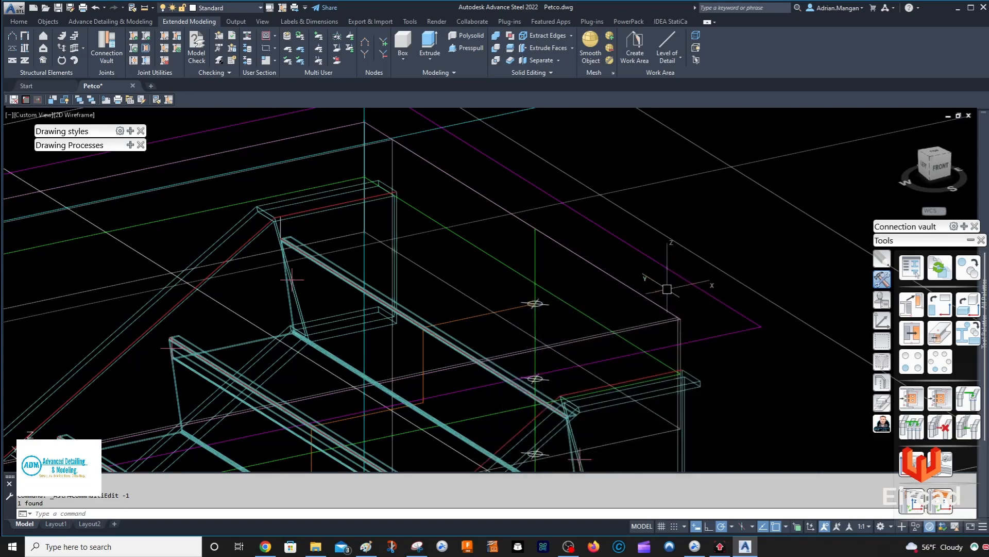
- Examine how the long flight's top tread and landing channels line up with the floor edge
{"action": "scroll", "coordinate": [669, 247], "scroll_direction": "down", "scroll_amount": 8}
{"action": "middle_click_drag", "start_coordinate": [669, 241], "coordinate": [683, 263], "text": "shift"}
{"action": "scroll", "coordinate": [665, 249], "scroll_direction": "up", "scroll_amount": 8}
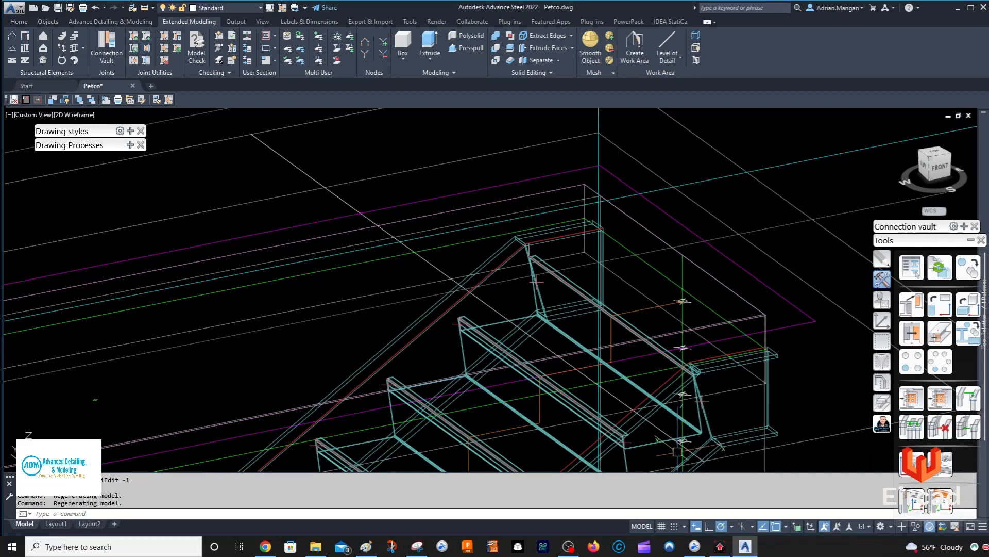
{"action": "scroll", "coordinate": [618, 289], "scroll_direction": "down", "scroll_amount": 3}
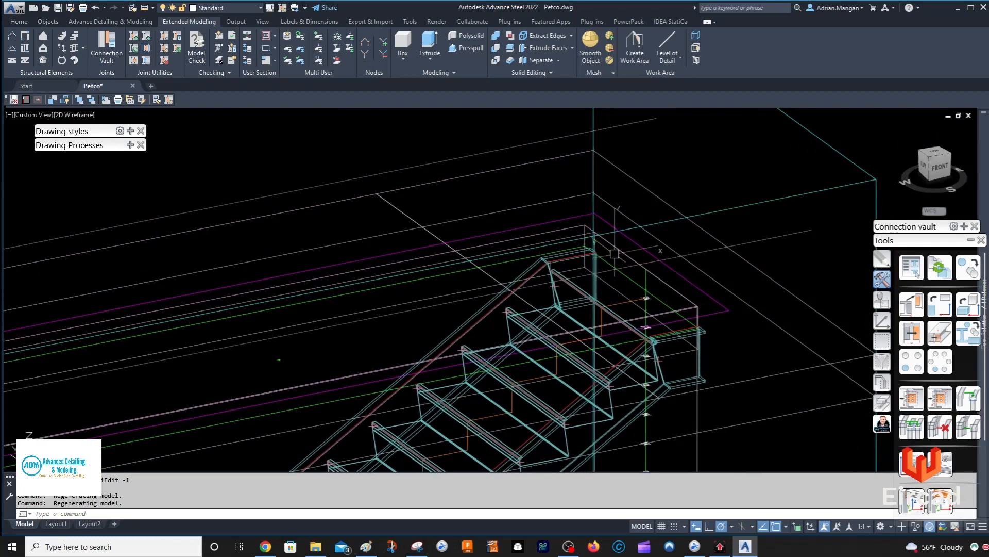
{"action": "scroll", "coordinate": [625, 289], "scroll_direction": "up", "scroll_amount": 8}
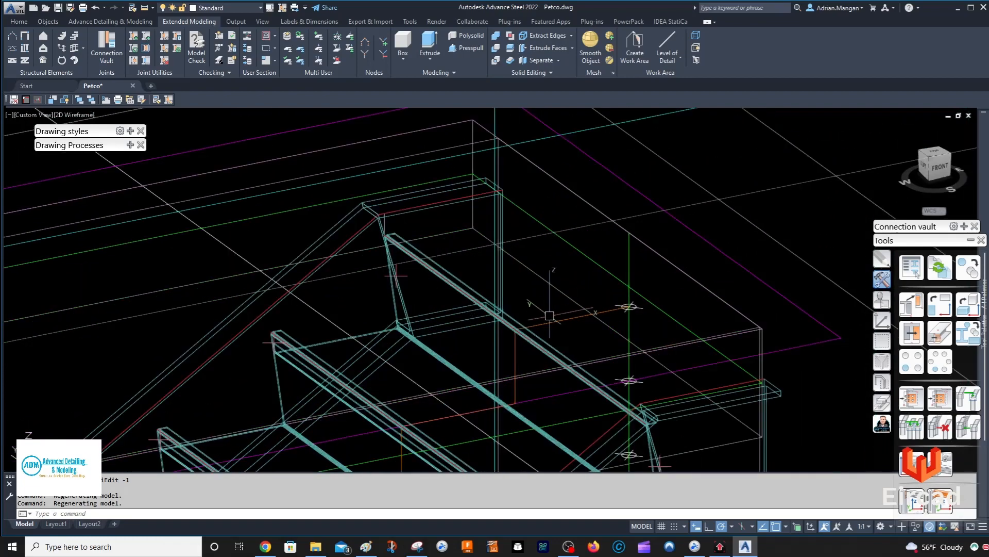
{"action": "middle_click_drag", "start_coordinate": [550, 324], "coordinate": [547, 323], "text": "shift"}
{"action": "scroll", "coordinate": [547, 323], "scroll_direction": "down", "scroll_amount": 5}
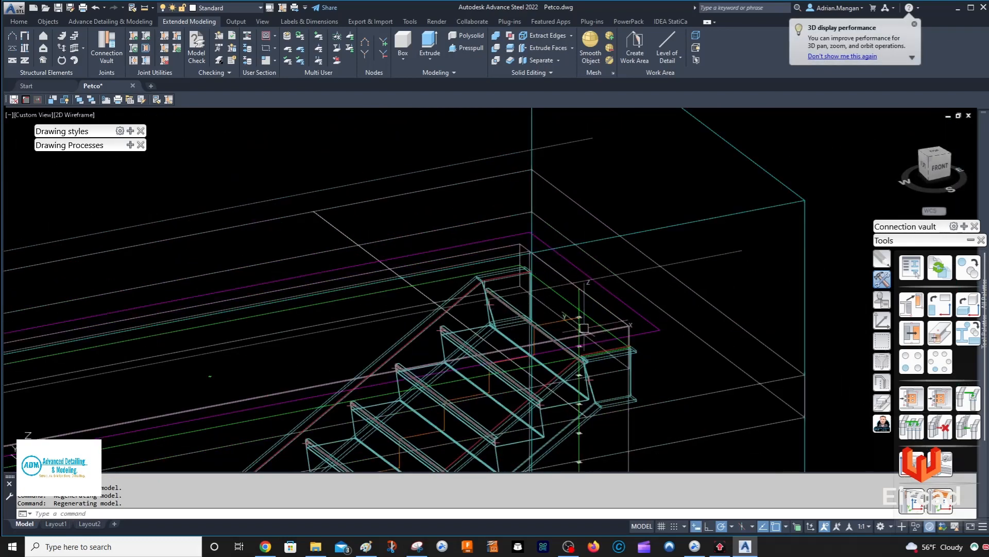
- Copy the long flight's top tread one step up, from the nosing corner of the tread below to the top tread's nosing corner
{"action": "left_click", "coordinate": [538, 321]}
{"action": "right_click", "coordinate": [515, 319]}
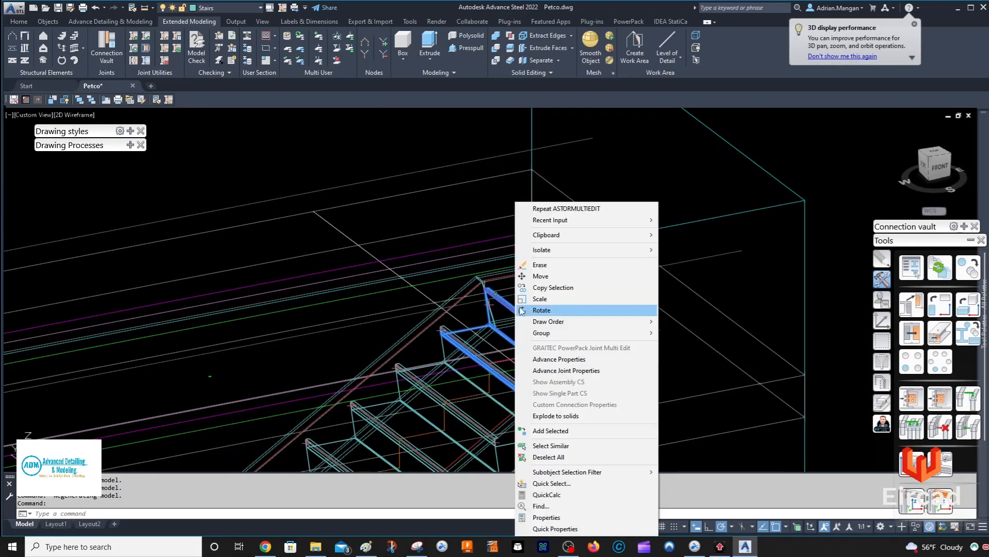
{"action": "left_click", "coordinate": [553, 293]}
{"action": "scroll", "coordinate": [464, 325], "scroll_direction": "up", "scroll_amount": 5}
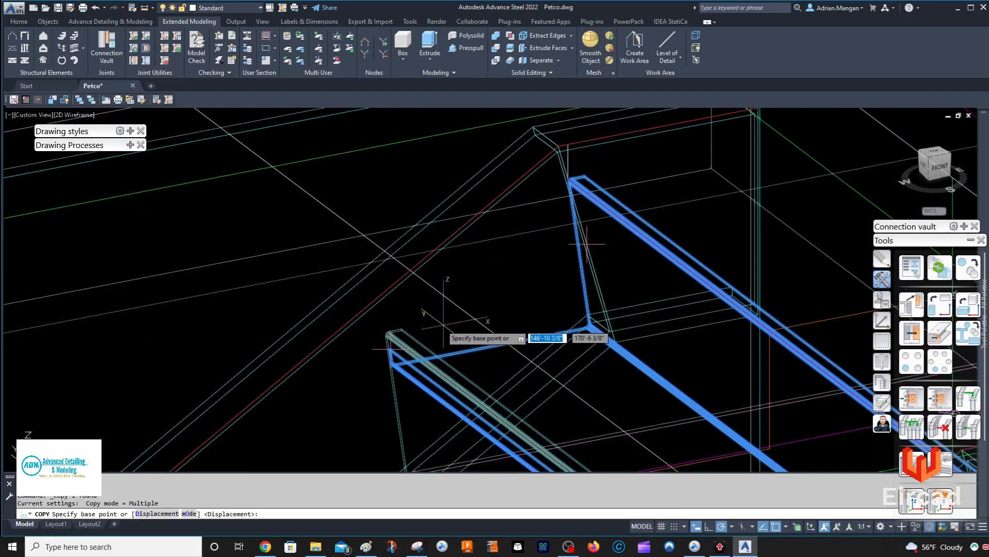
{"action": "left_click", "coordinate": [390, 330]}
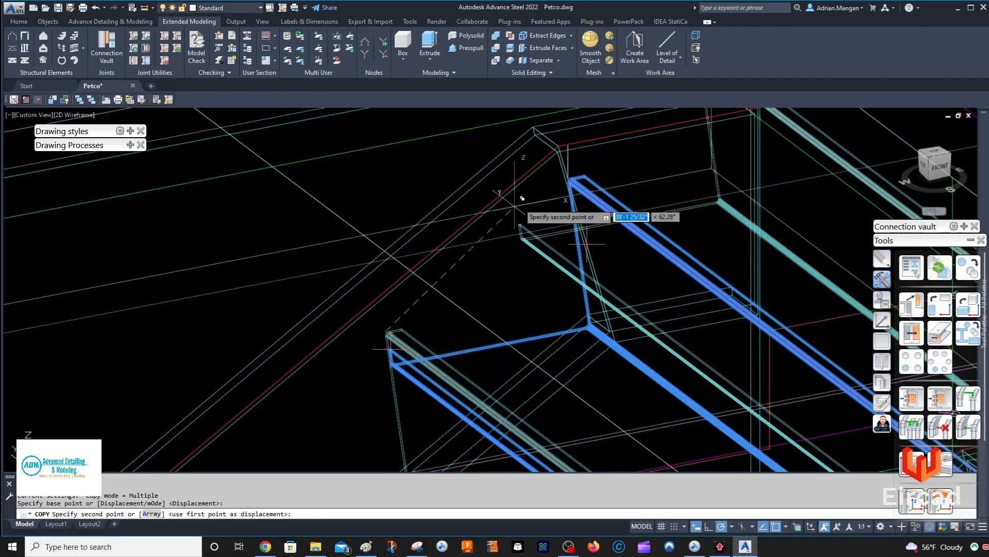
{"action": "left_click", "coordinate": [566, 170]}
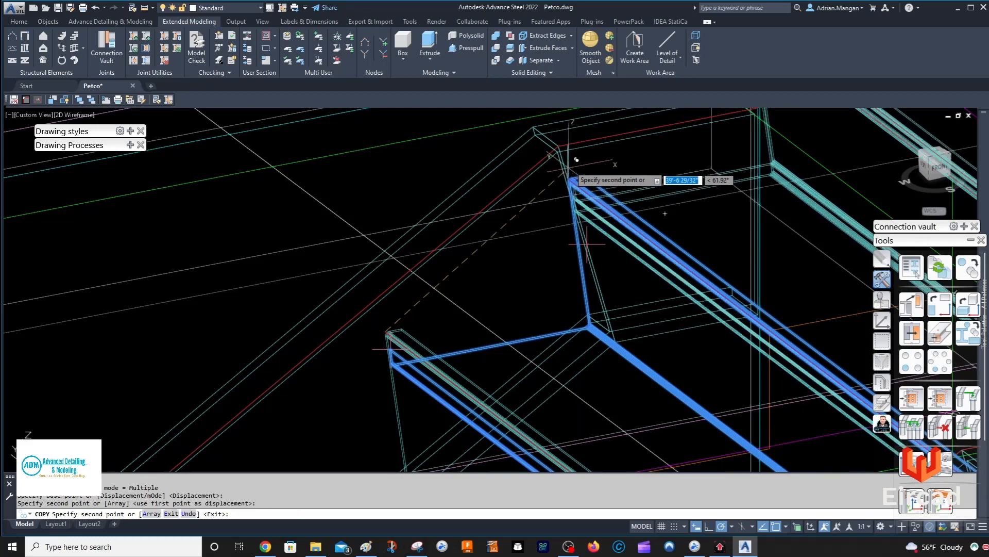
- End the copy and erase the copied tread above the long flight's top step
{"action": "scroll", "coordinate": [569, 177], "scroll_direction": "down", "scroll_amount": 3}
{"action": "key", "text": "Escape"}
{"action": "scroll", "coordinate": [682, 283], "scroll_direction": "up", "scroll_amount": 4}
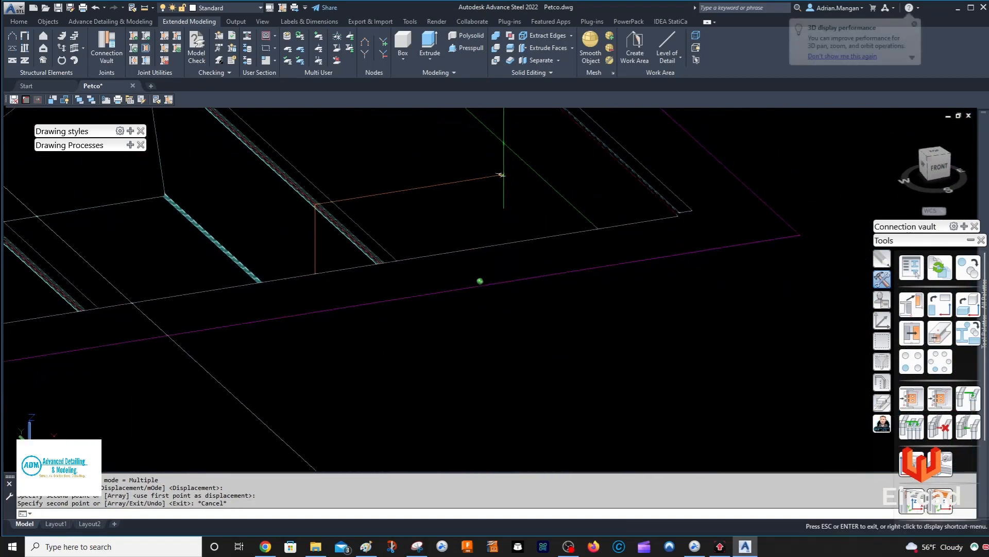
{"action": "scroll", "coordinate": [526, 204], "scroll_direction": "down", "scroll_amount": 5}
{"action": "middle_click_drag", "start_coordinate": [526, 207], "coordinate": [530, 223]}
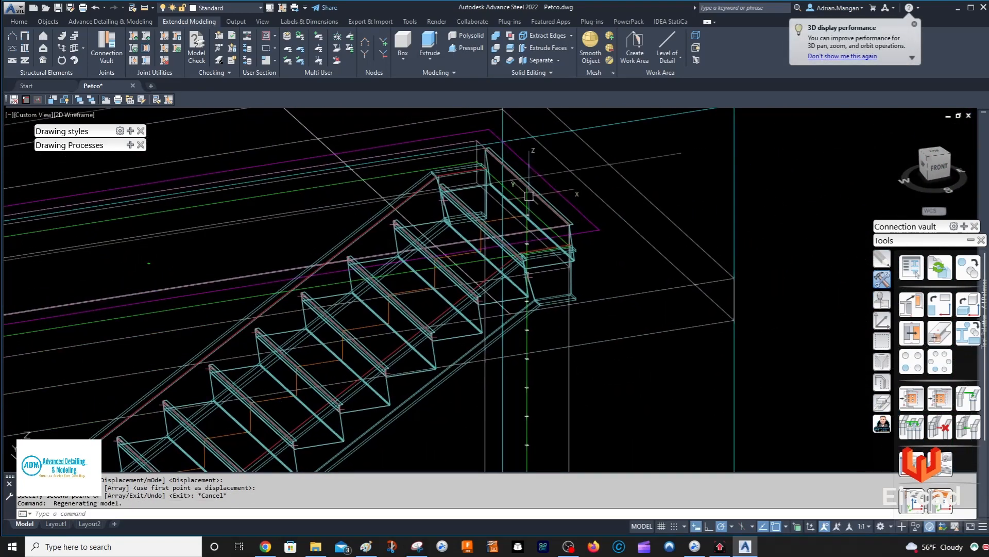
{"action": "scroll", "coordinate": [482, 186], "scroll_direction": "up", "scroll_amount": 5}
{"action": "mouse_move", "coordinate": [483, 187]}
{"action": "middle_mouse_down"}
{"action": "mouse_move", "coordinate": [464, 230]}
{"action": "mouse_move", "coordinate": [467, 222]}
{"action": "middle_mouse_up"}
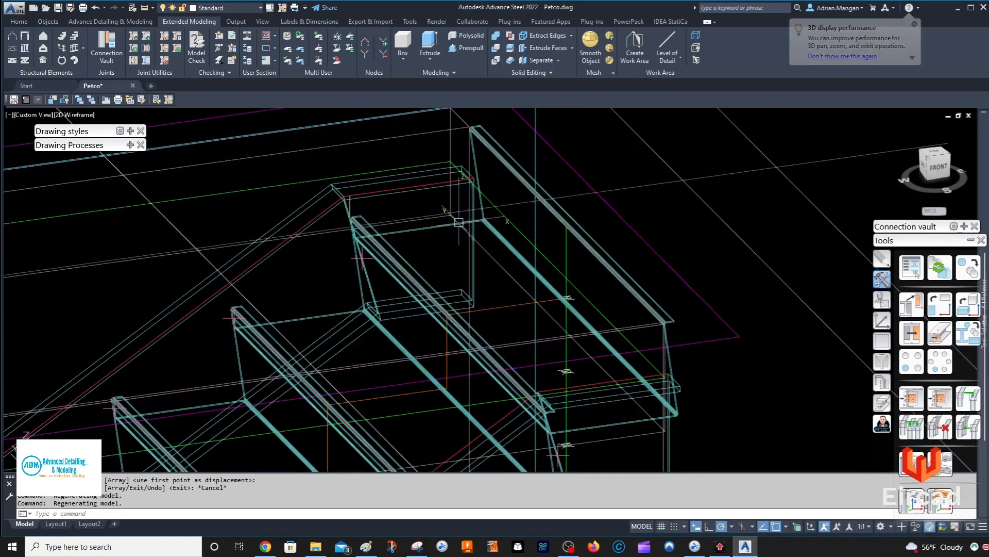
{"action": "left_click", "coordinate": [534, 127]}
{"action": "left_click", "coordinate": [486, 127]}
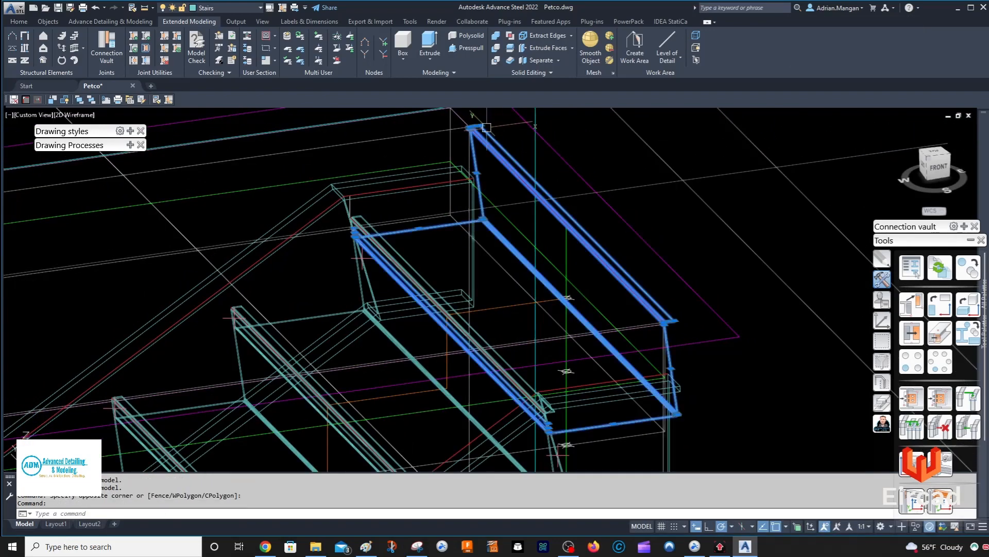
{"action": "key", "text": "Delete"}
- Open the long flight's stair joint properties and turn on creation of the last tread at the top landing
{"action": "left_click", "coordinate": [400, 174]}
{"action": "right_click", "coordinate": [401, 174]}
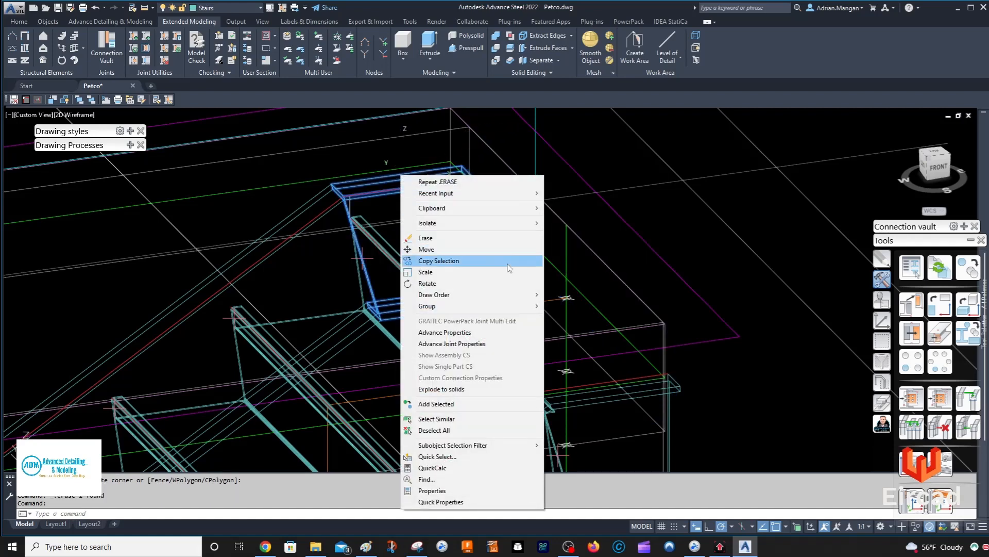
{"action": "left_click", "coordinate": [496, 342]}
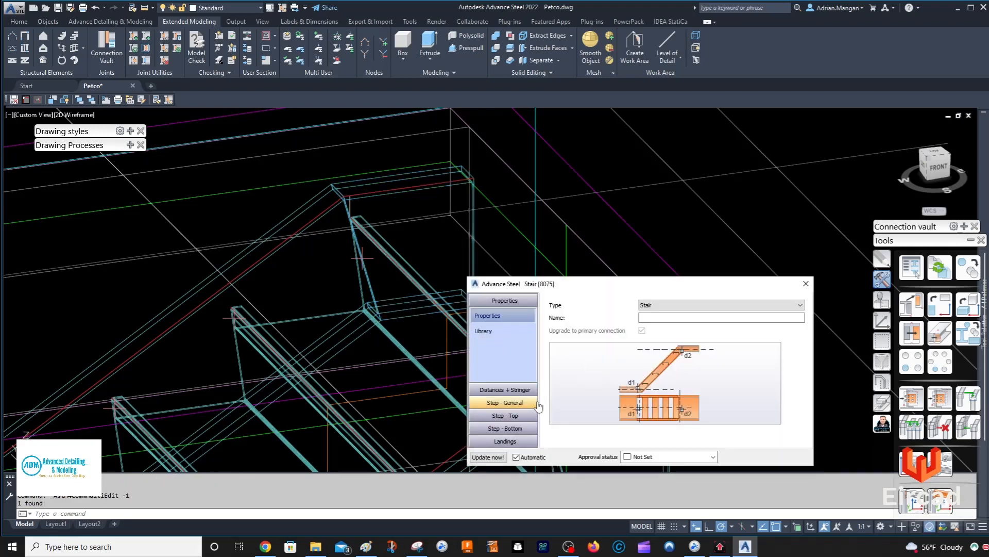
{"action": "left_click", "coordinate": [521, 441]}
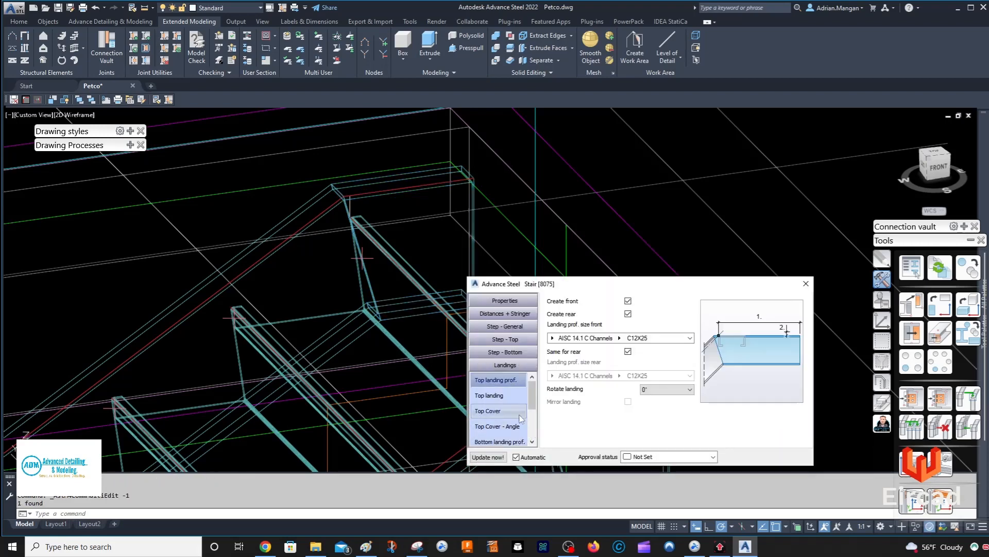
{"action": "scroll", "coordinate": [514, 423], "scroll_direction": "down", "scroll_amount": 2}
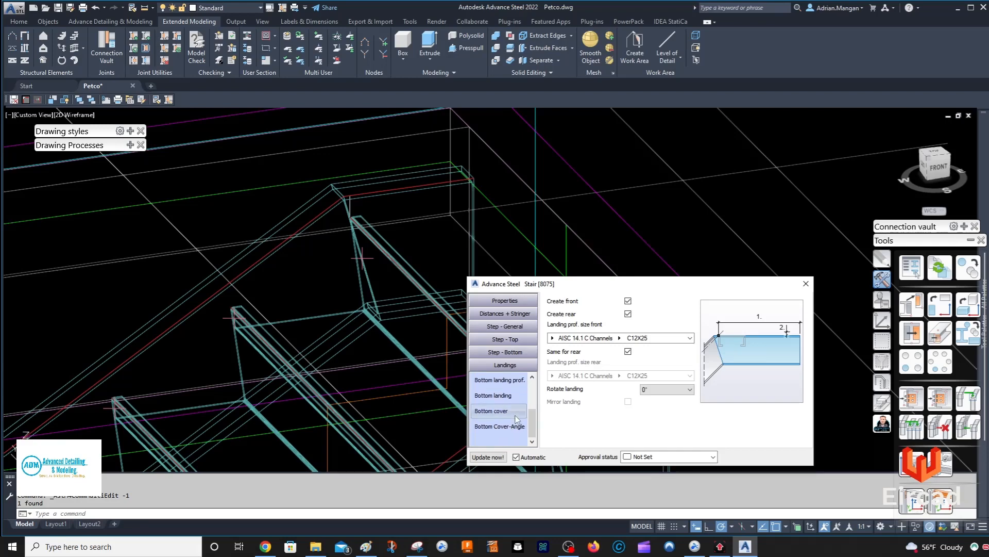
{"action": "scroll", "coordinate": [507, 414], "scroll_direction": "up", "scroll_amount": 3}
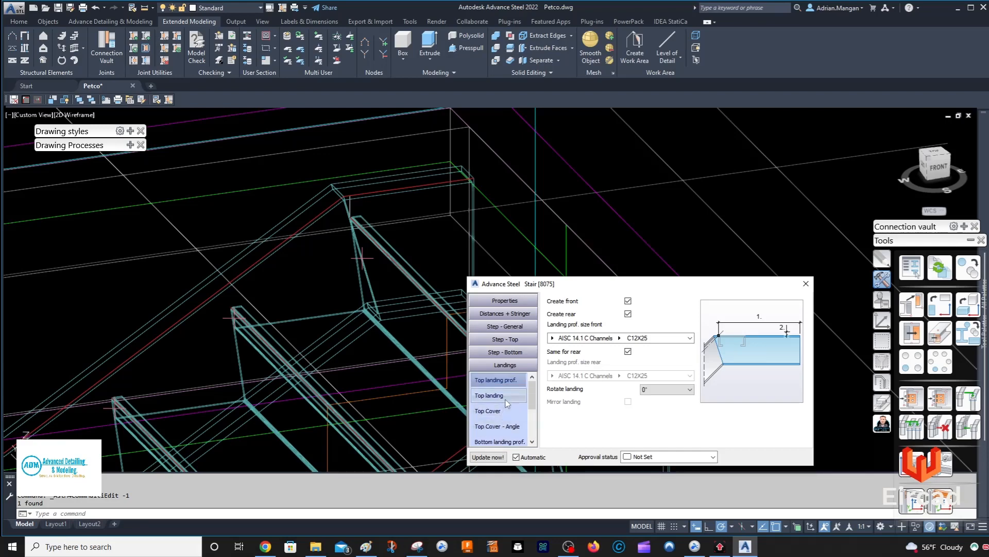
{"action": "left_click", "coordinate": [507, 396]}
{"action": "left_click", "coordinate": [644, 352]}
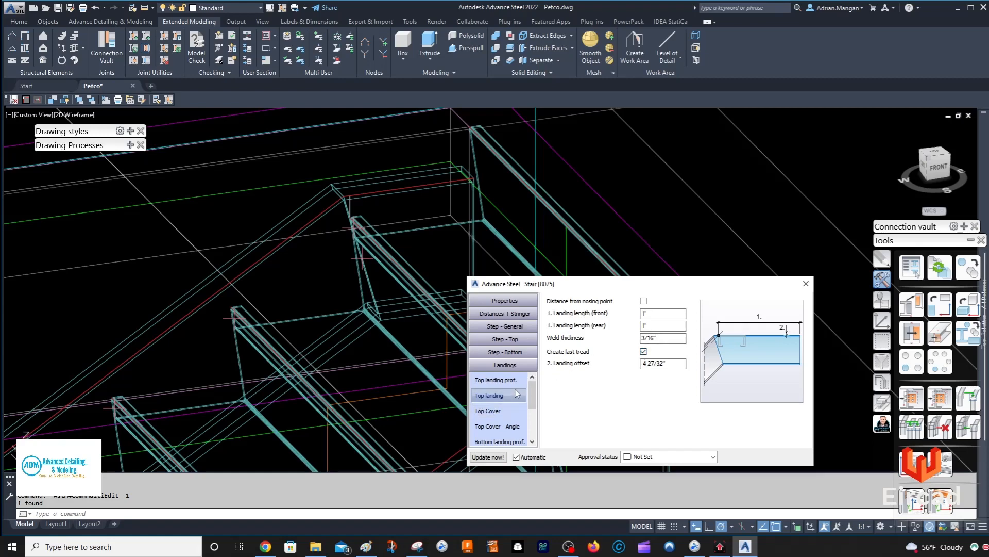
- Make the top step differ from the other steps, set its tread back length to 0", and check the tread against the floor edge
{"action": "left_click", "coordinate": [505, 339]}
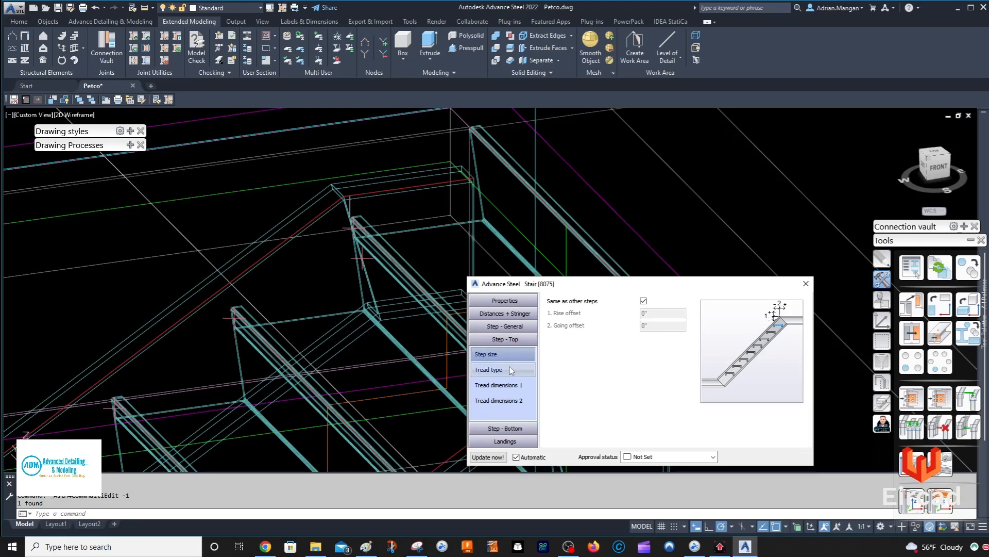
{"action": "left_click", "coordinate": [643, 301]}
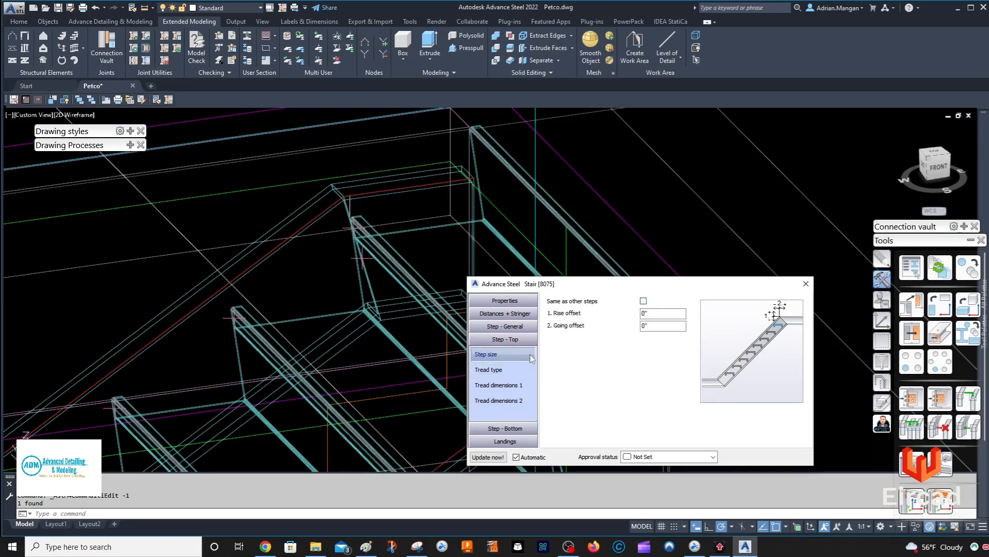
{"action": "left_click", "coordinate": [499, 385]}
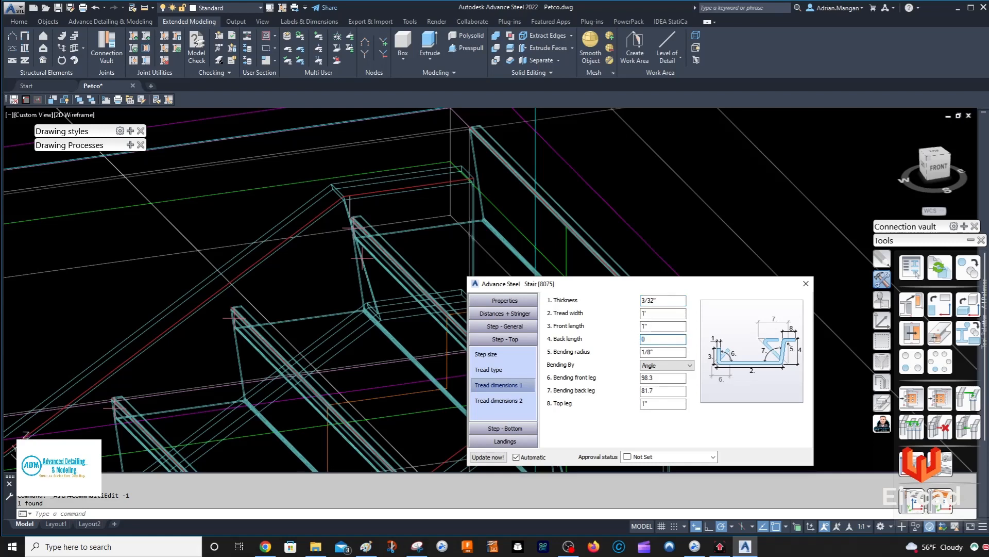
{"action": "key", "text": "Return"}
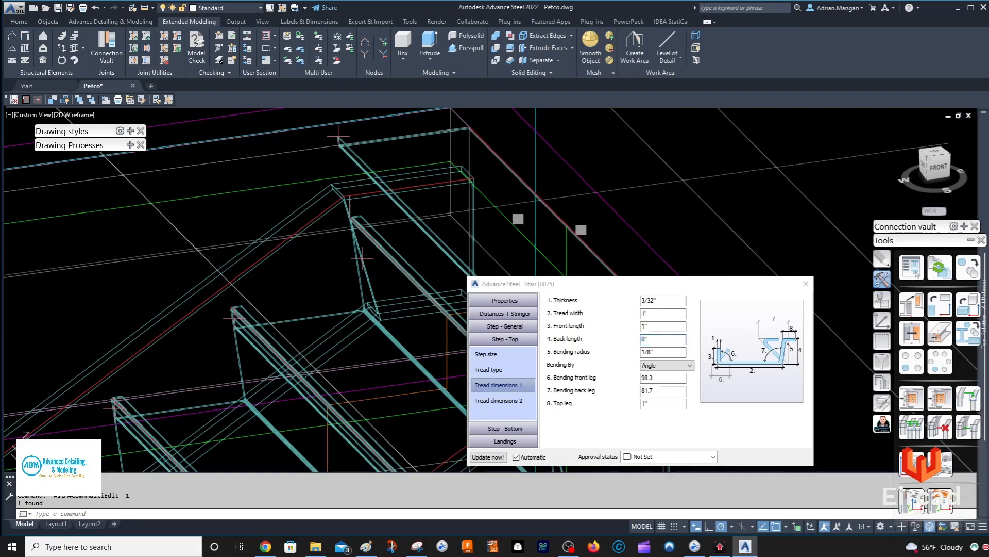
{"action": "middle_click_drag", "start_coordinate": [496, 225], "coordinate": [302, 272]}
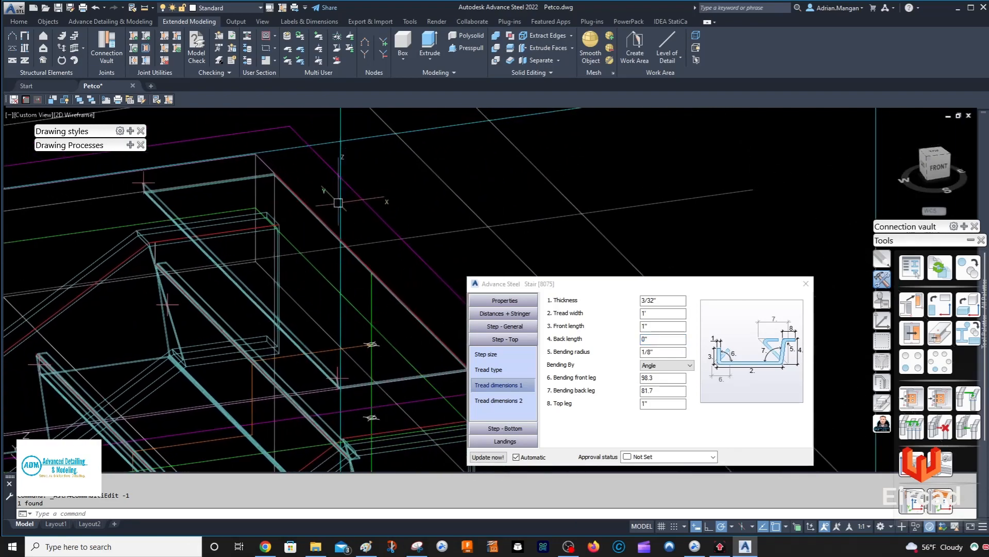
{"action": "scroll", "coordinate": [336, 223], "scroll_direction": "down", "scroll_amount": 5}
{"action": "left_click_drag", "start_coordinate": [305, 228], "coordinate": [287, 226], "text": "shift"}
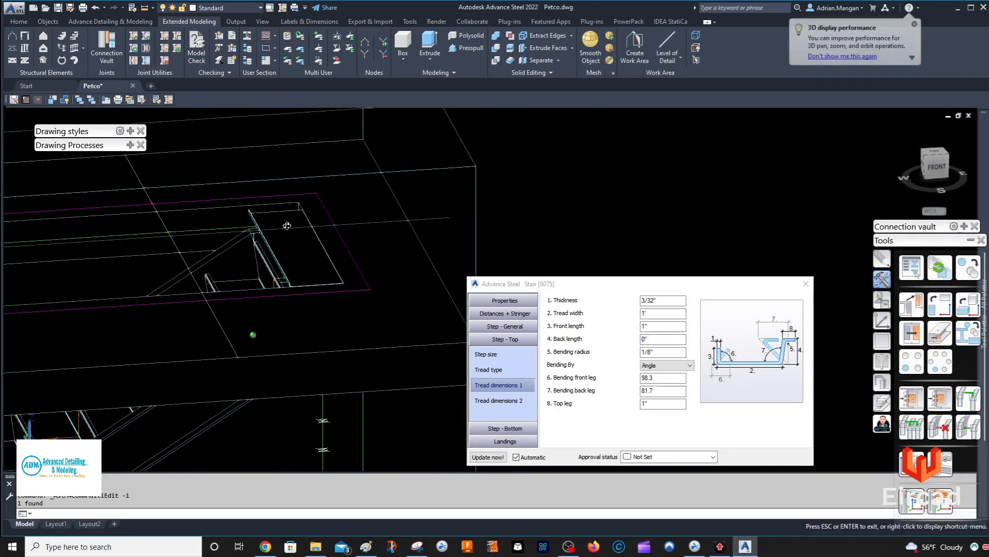
{"action": "middle_click_drag", "start_coordinate": [287, 225], "coordinate": [343, 234], "text": "shift"}
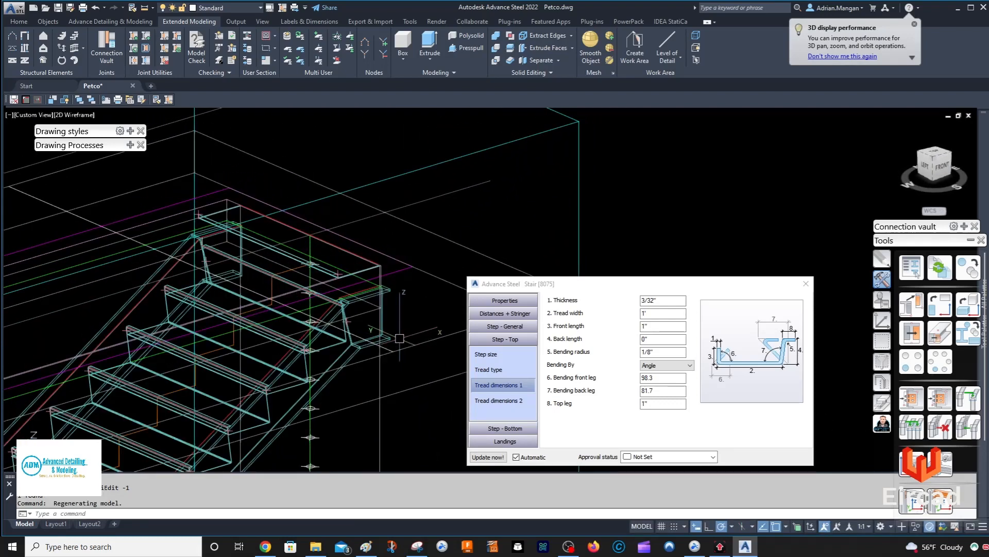
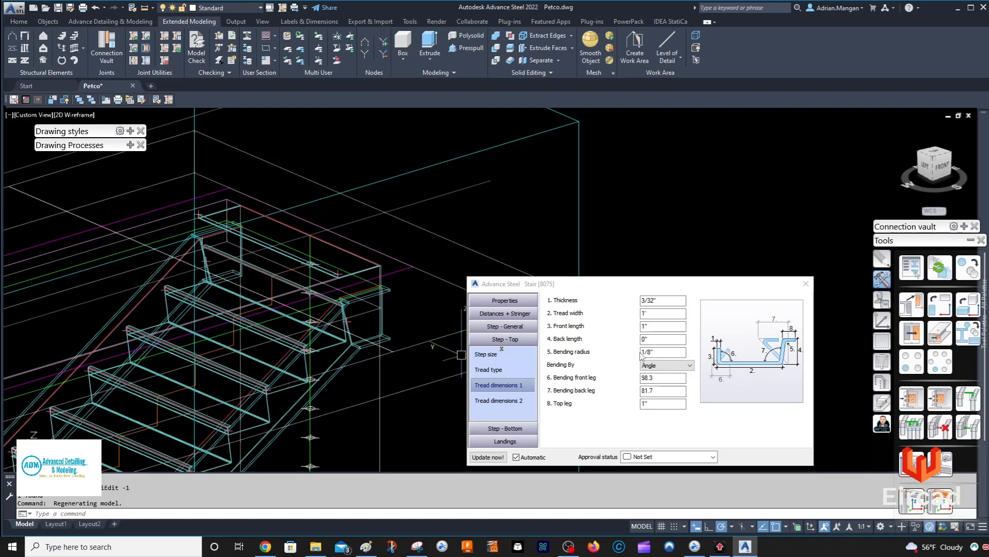
- Close the stair joint properties and undo the last-tread changes made in them
{"action": "left_click", "coordinate": [806, 283]}
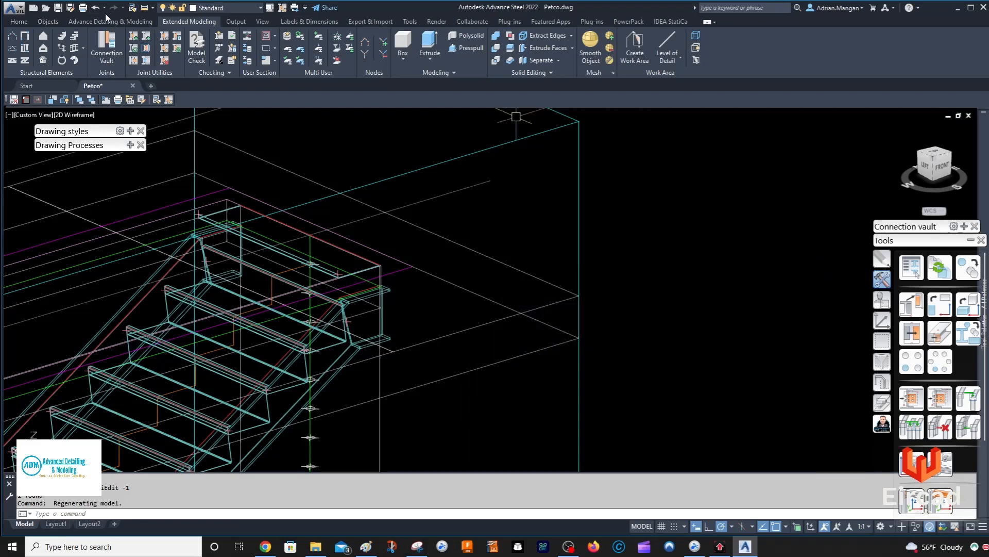
{"action": "left_click", "coordinate": [95, 8]}
{"action": "left_click", "coordinate": [95, 8]}
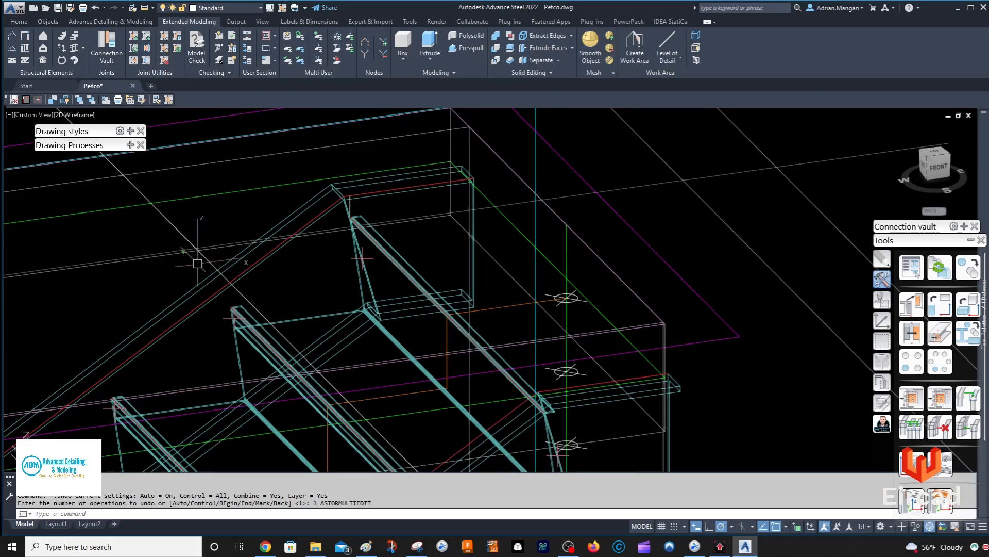
- Draw a line down the front lip of the long flight's top tread pan, from its upper corner to the start of the bend
{"action": "scroll", "coordinate": [377, 347], "scroll_direction": "up", "scroll_amount": 6}
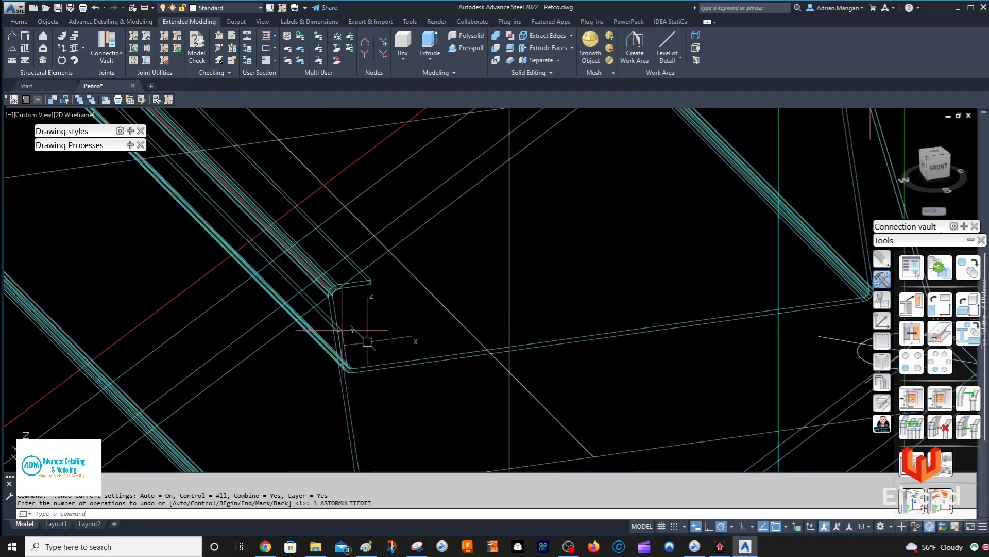
{"action": "scroll", "coordinate": [367, 342], "scroll_direction": "down", "scroll_amount": 5}
{"action": "middle_click_drag", "start_coordinate": [367, 342], "coordinate": [314, 342]}
{"action": "scroll", "coordinate": [447, 332], "scroll_direction": "up", "scroll_amount": 5}
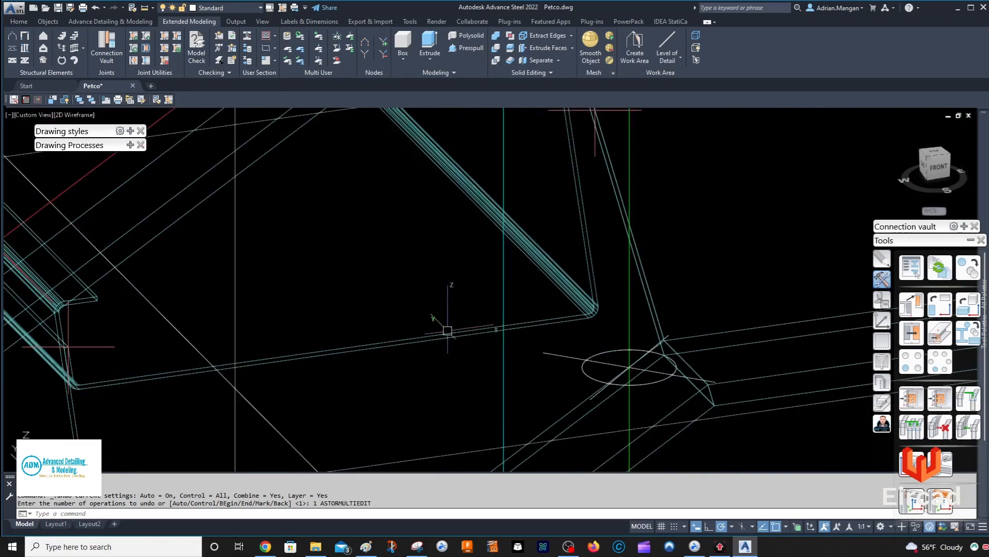
{"action": "scroll", "coordinate": [447, 330], "scroll_direction": "down", "scroll_amount": 4}
{"action": "middle_click_drag", "start_coordinate": [447, 330], "coordinate": [445, 343]}
{"action": "scroll", "coordinate": [424, 335], "scroll_direction": "up", "scroll_amount": 5}
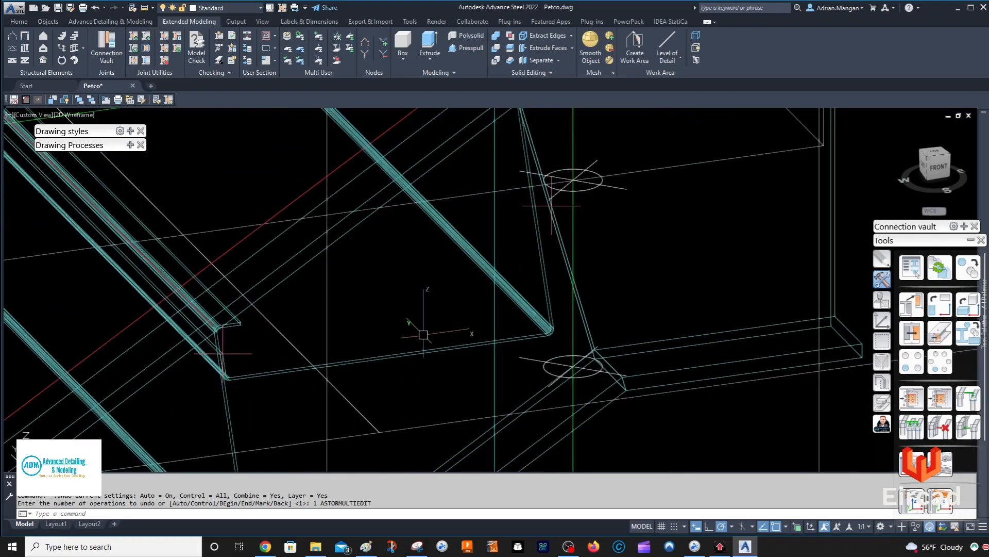
{"action": "type", "text": "L"}
{"action": "key", "text": "Return"}
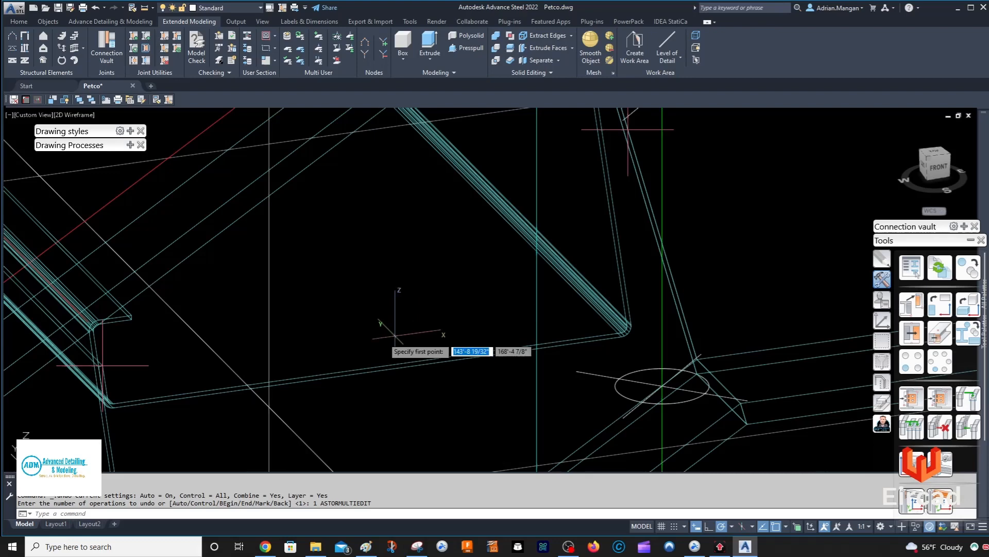
{"action": "middle_click_drag", "start_coordinate": [332, 358], "coordinate": [423, 287]}
{"action": "scroll", "coordinate": [190, 270], "scroll_direction": "up", "scroll_amount": 5}
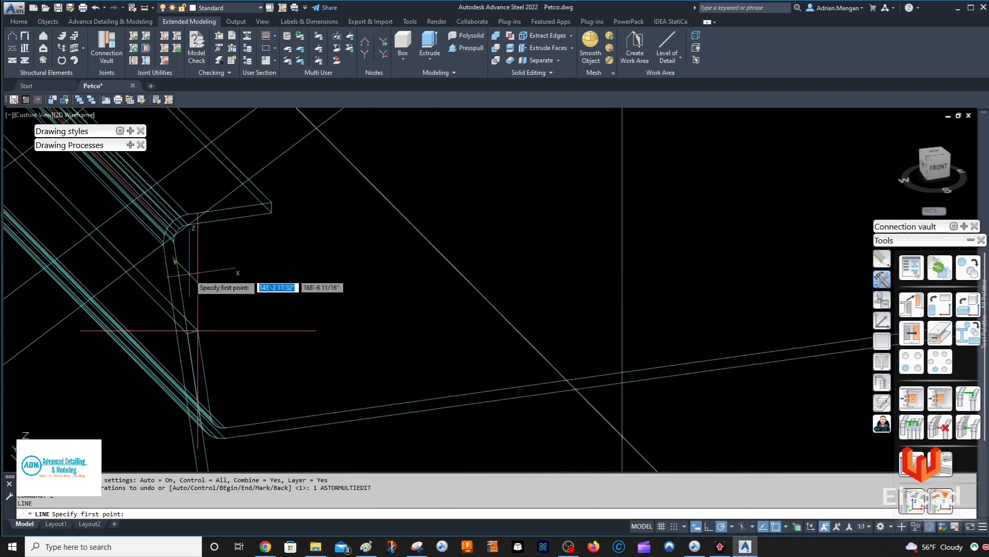
{"action": "left_click", "coordinate": [190, 333]}
{"action": "scroll", "coordinate": [227, 248], "scroll_direction": "up", "scroll_amount": 3}
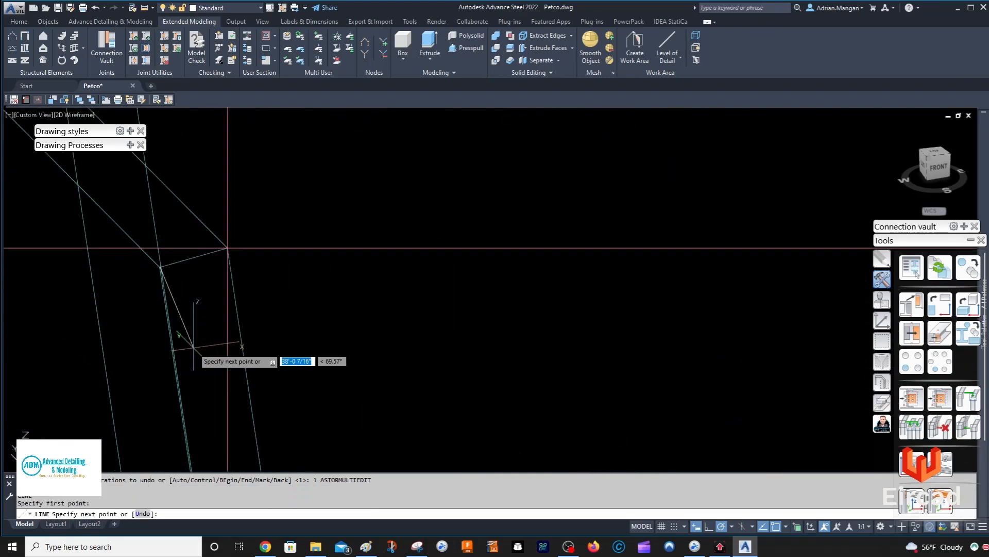
{"action": "scroll", "coordinate": [228, 266], "scroll_direction": "down", "scroll_amount": 3}
{"action": "scroll", "coordinate": [290, 268], "scroll_direction": "up", "scroll_amount": 3}
{"action": "scroll", "coordinate": [209, 287], "scroll_direction": "up", "scroll_amount": 5}
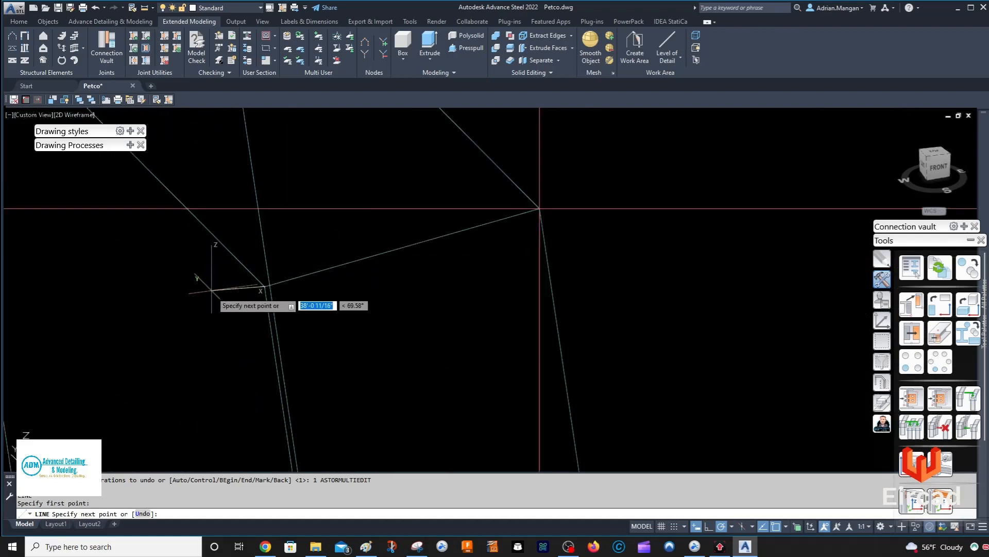
{"action": "scroll", "coordinate": [294, 166], "scroll_direction": "down", "scroll_amount": 8}
{"action": "scroll", "coordinate": [338, 388], "scroll_direction": "up", "scroll_amount": 3}
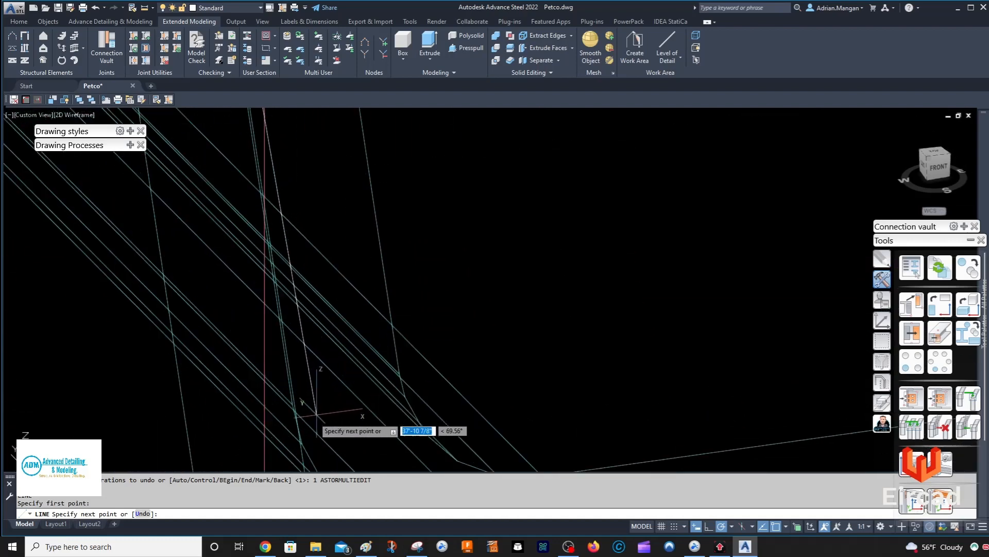
{"action": "scroll", "coordinate": [282, 381], "scroll_direction": "up", "scroll_amount": 3}
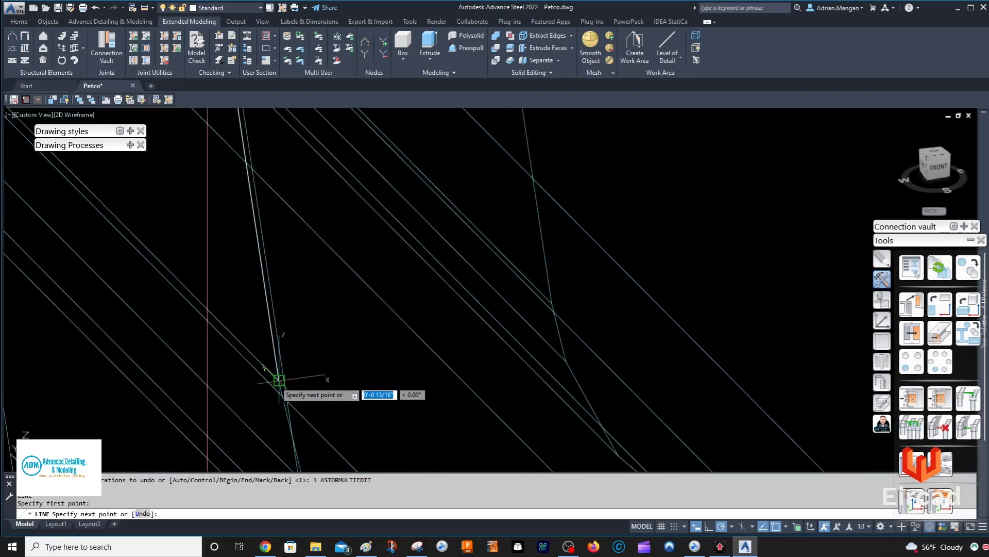
{"action": "scroll", "coordinate": [369, 304], "scroll_direction": "down", "scroll_amount": 3}
{"action": "key", "text": "Escape"}
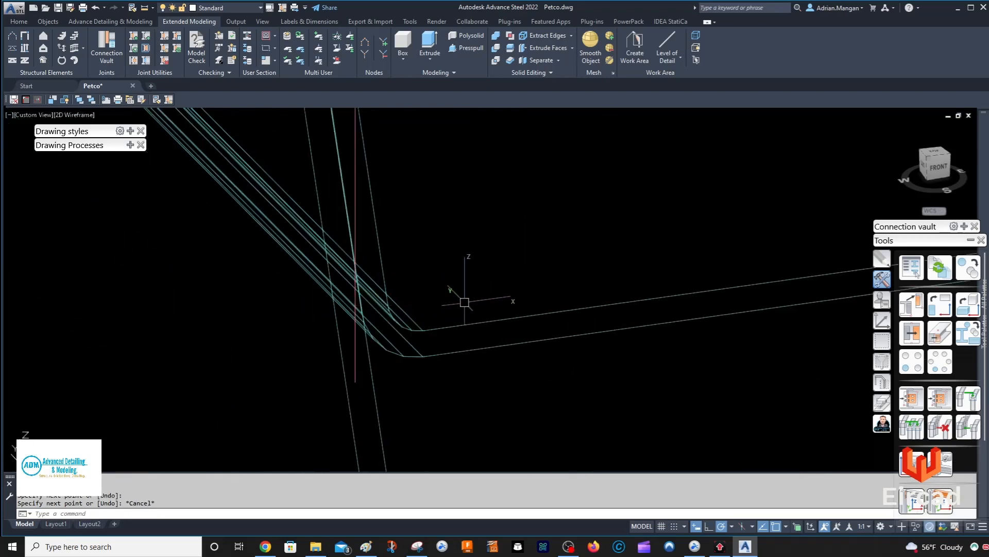
- Draw a horizontal line about 6" long along the underside of the top tread pan, starting where the front bend ends
{"action": "key", "text": "Return"}
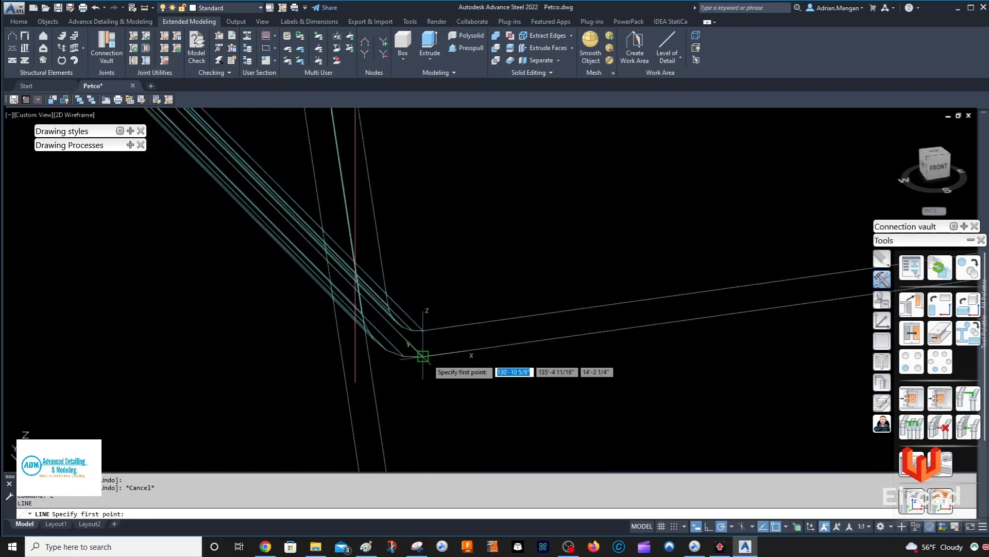
{"action": "left_click", "coordinate": [421, 355]}
{"action": "scroll", "coordinate": [410, 344], "scroll_direction": "up", "scroll_amount": 3}
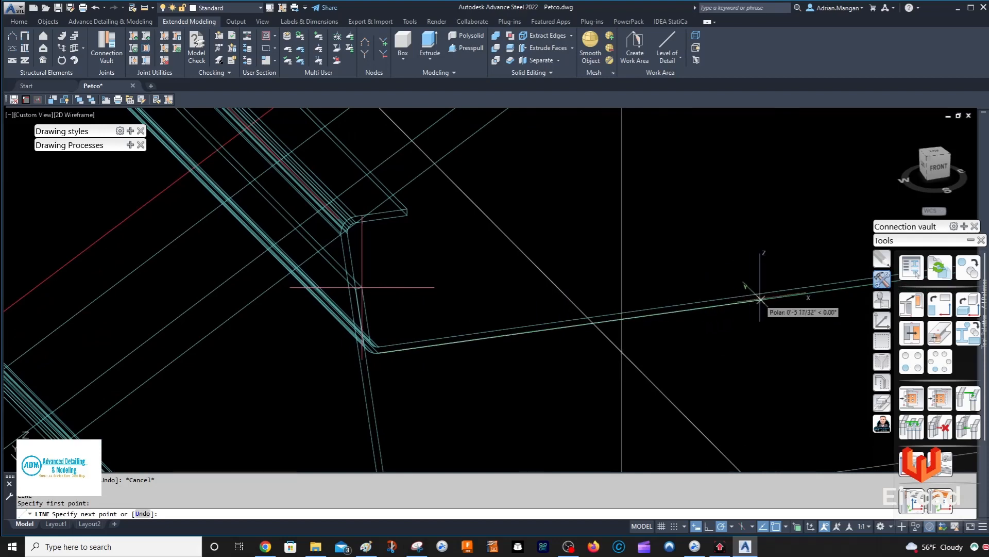
{"action": "scroll", "coordinate": [782, 296], "scroll_direction": "up", "scroll_amount": 2}
{"action": "middle_click_drag", "start_coordinate": [783, 298], "coordinate": [671, 311]}
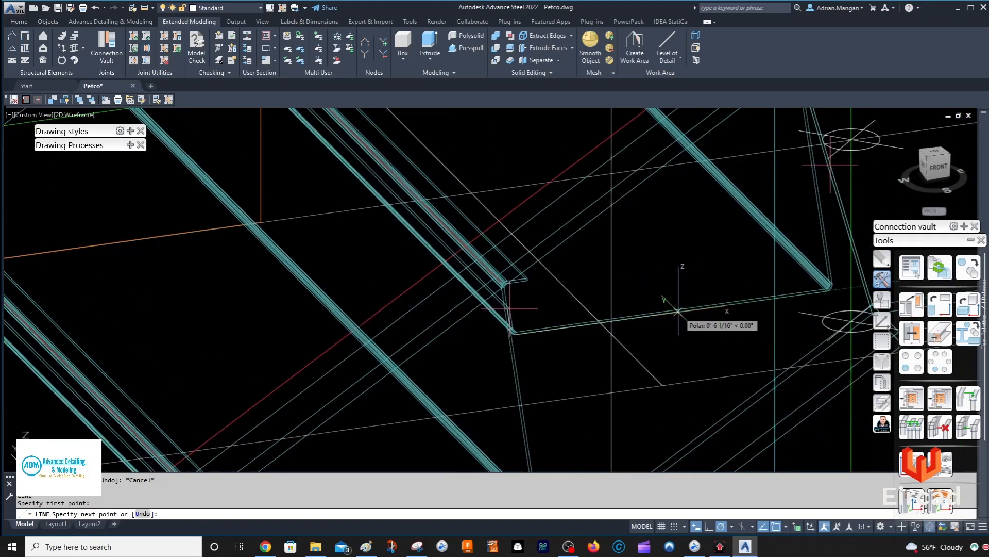
{"action": "left_click", "coordinate": [671, 311]}
{"action": "key", "text": "Escape"}
- Fillet the front lip line and the underside line of the top tread pan with radius 0 so they meet in a sharp corner
{"action": "scroll", "coordinate": [535, 329], "scroll_direction": "up", "scroll_amount": 3}
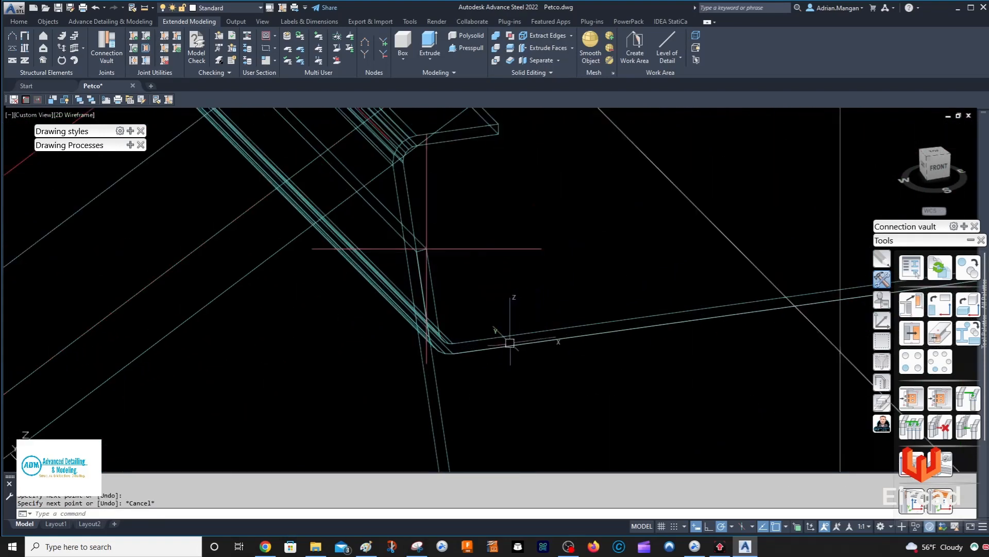
{"action": "scroll", "coordinate": [506, 343], "scroll_direction": "up", "scroll_amount": 1}
{"action": "left_click", "coordinate": [504, 347]}
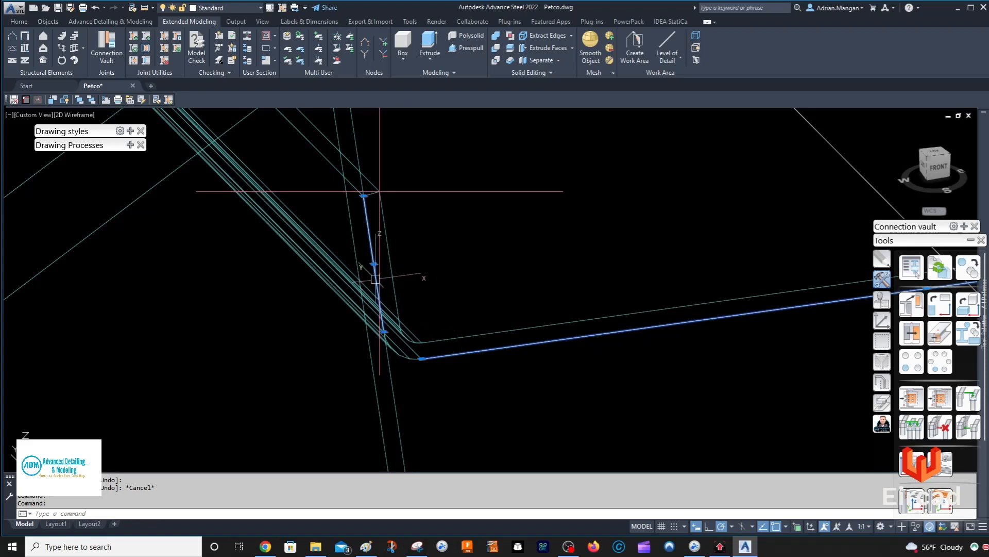
{"action": "key", "text": "Escape"}
{"action": "left_click", "coordinate": [883, 402]}
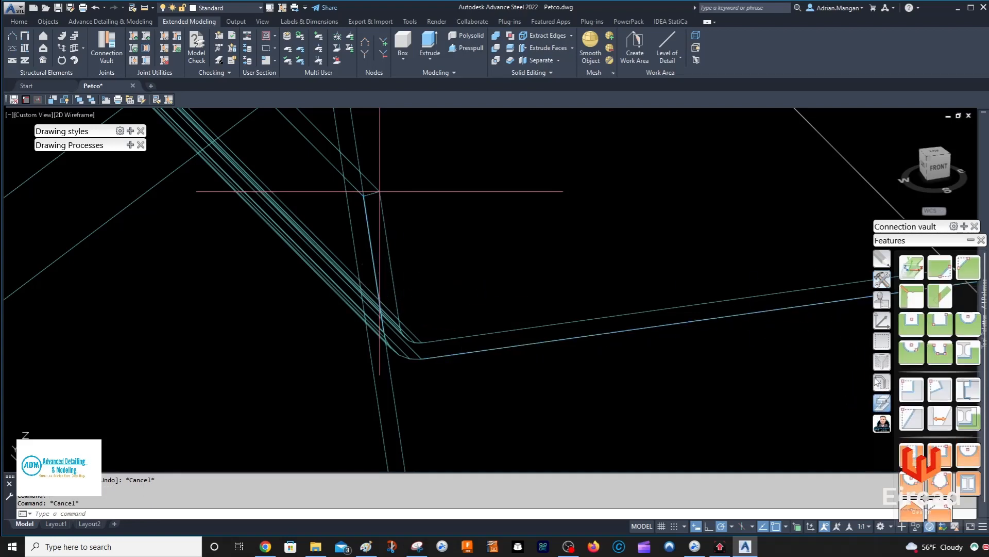
{"action": "left_click", "coordinate": [881, 382]}
{"action": "left_click", "coordinate": [954, 278]}
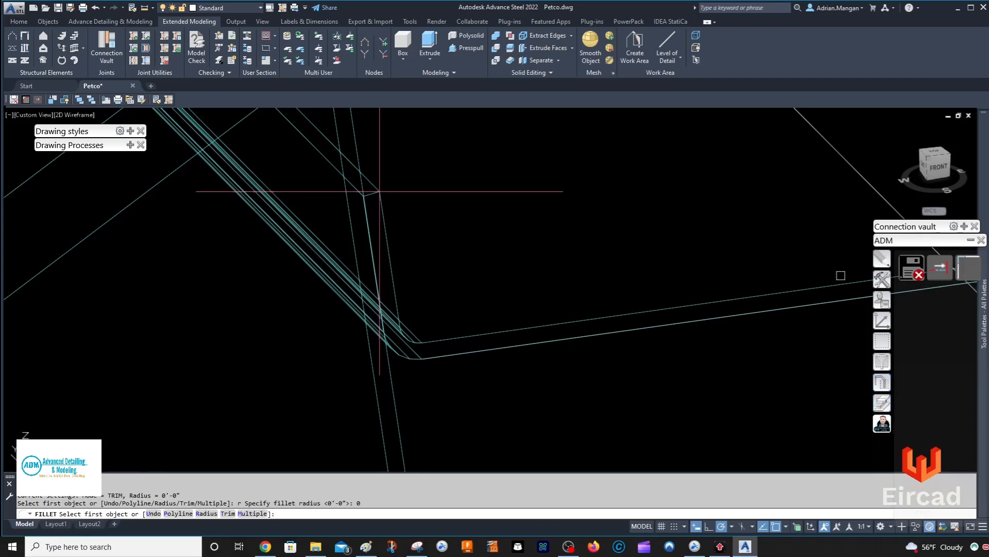
{"action": "left_click", "coordinate": [437, 357]}
{"action": "left_click", "coordinate": [384, 325]}
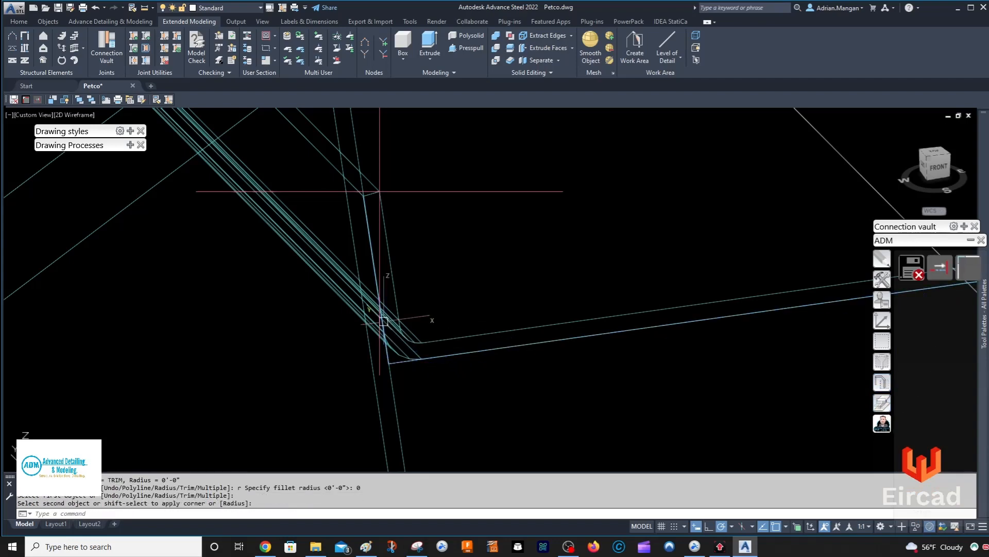
- Join the front lip line and the underside line into one polyline
{"action": "left_click", "coordinate": [401, 361]}
{"action": "left_click", "coordinate": [389, 349]}
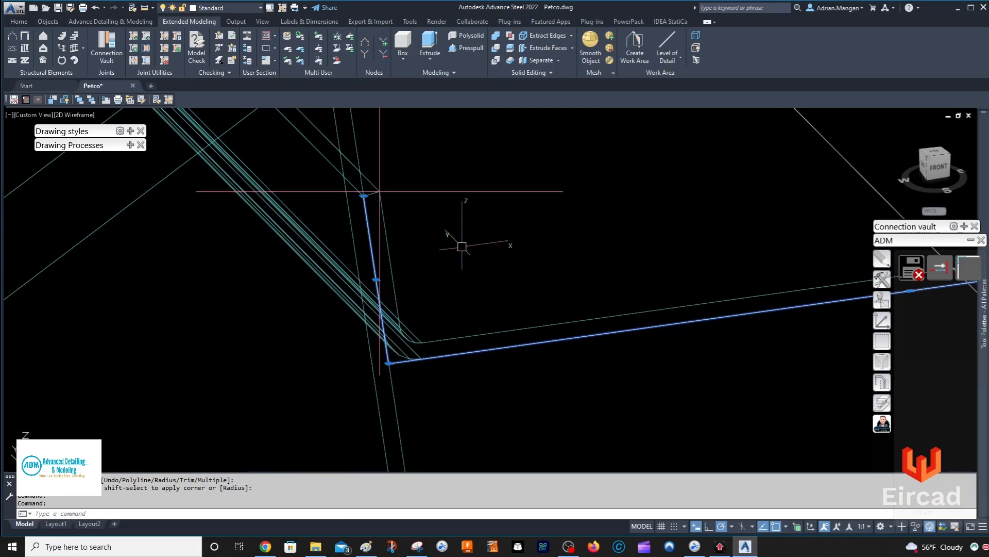
{"action": "key", "text": "Return"}
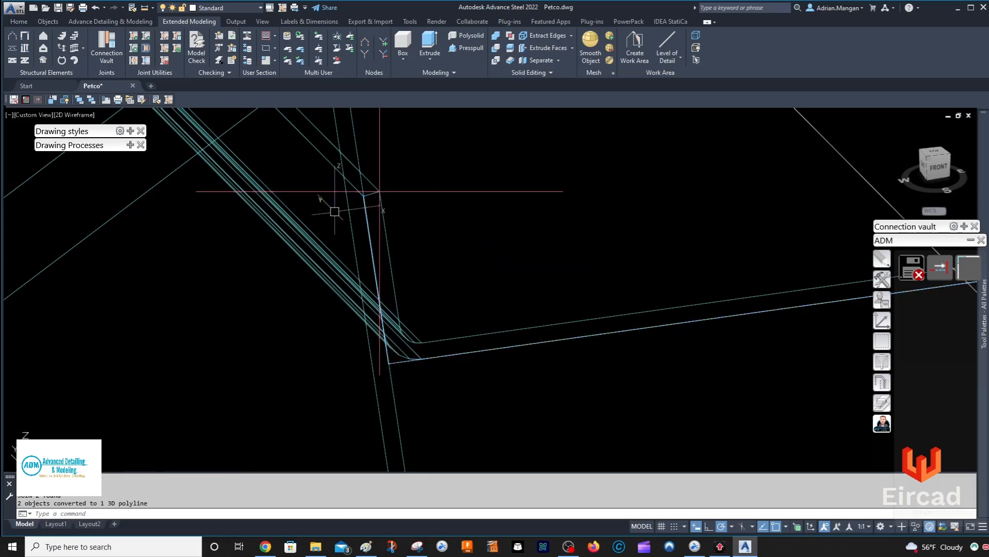
- Stretch the free end of the tread profile polyline along the pan's underside to the start of the back bend
{"action": "left_click", "coordinate": [404, 360]}
{"action": "scroll", "coordinate": [512, 318], "scroll_direction": "down", "scroll_amount": 7}
{"action": "middle_click_drag", "start_coordinate": [512, 320], "coordinate": [439, 325]}
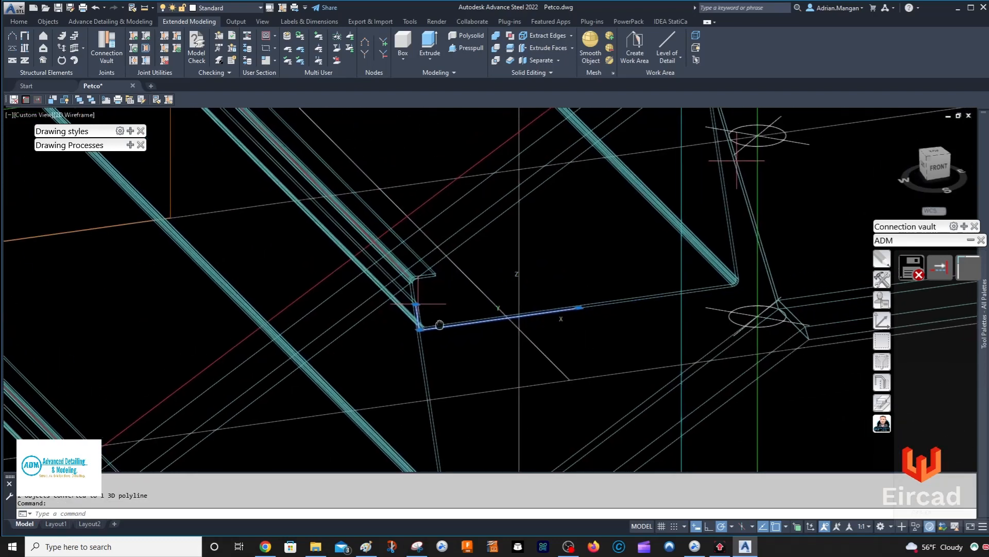
{"action": "scroll", "coordinate": [592, 309], "scroll_direction": "up", "scroll_amount": 2}
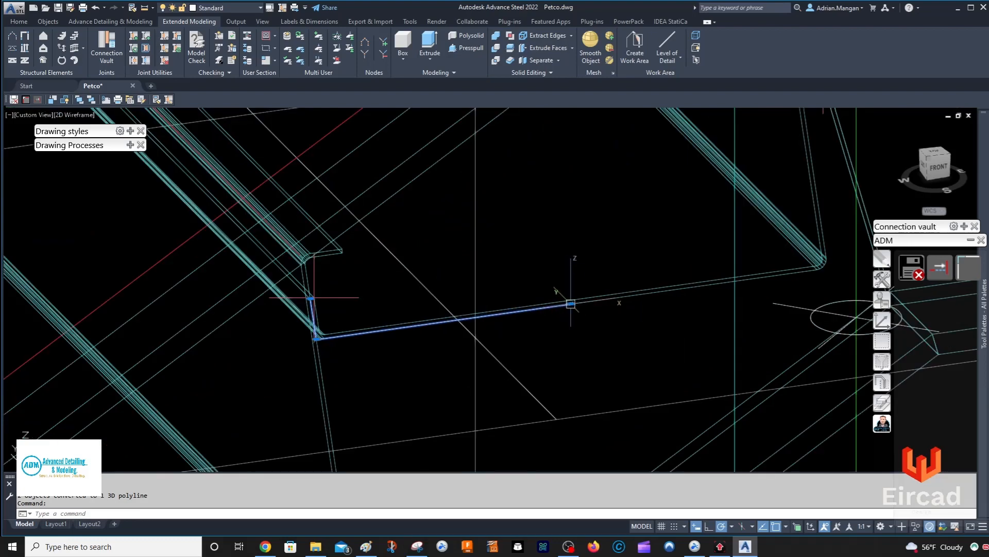
{"action": "left_click", "coordinate": [570, 304]}
{"action": "scroll", "coordinate": [827, 284], "scroll_direction": "up", "scroll_amount": 5}
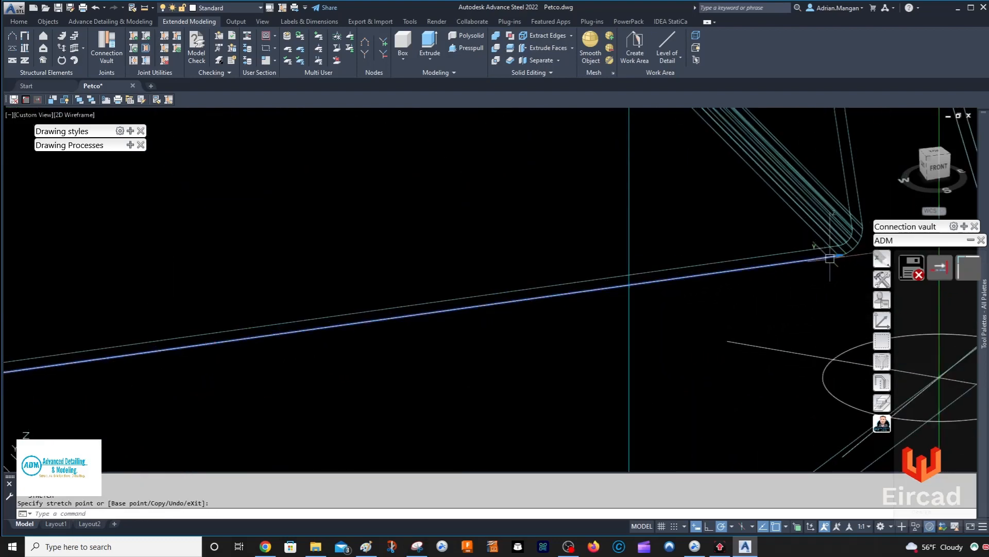
{"action": "key", "text": "Escape"}
{"action": "scroll", "coordinate": [722, 278], "scroll_direction": "up", "scroll_amount": 5}
- Copy the tread profile polyline from the pan's nosing corner to the matching corner of the nosing one step higher
{"action": "left_click", "coordinate": [556, 304]}
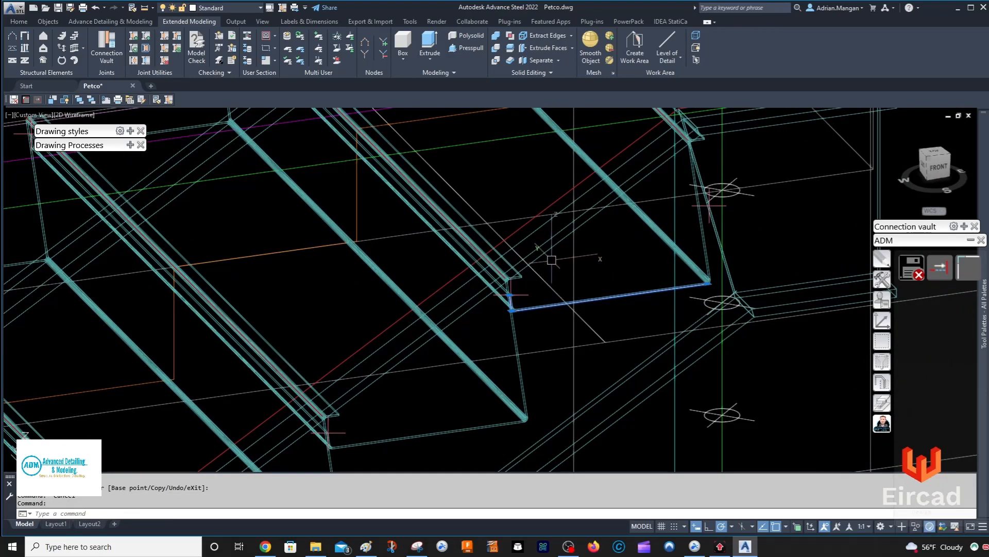
{"action": "right_click", "coordinate": [552, 255]}
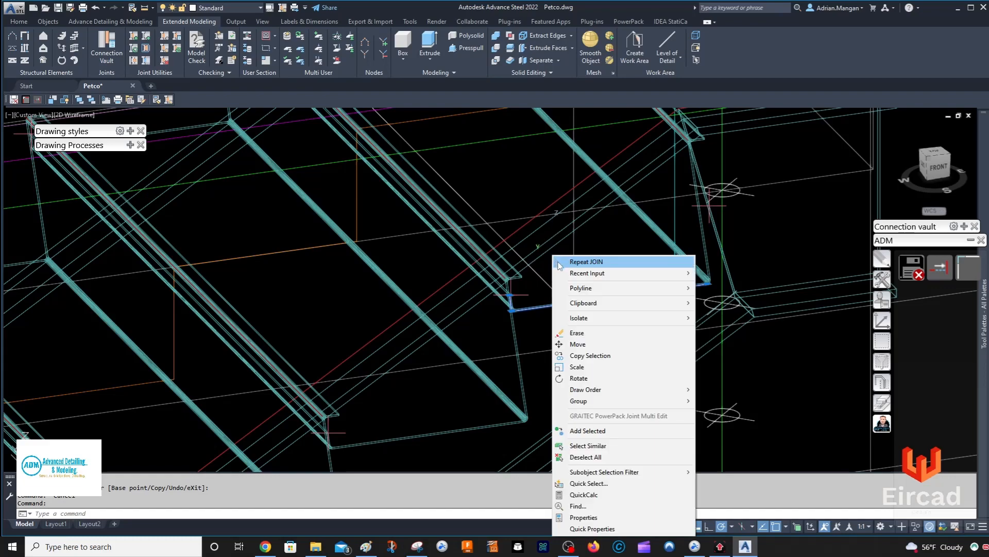
{"action": "left_click", "coordinate": [588, 355]}
{"action": "scroll", "coordinate": [517, 290], "scroll_direction": "up", "scroll_amount": 4}
{"action": "left_click", "coordinate": [527, 295]}
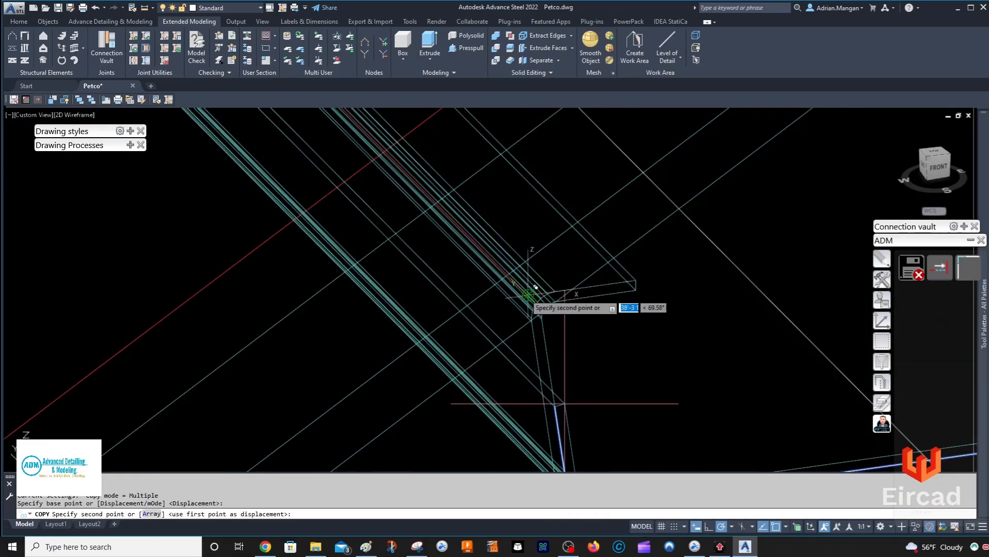
{"action": "scroll", "coordinate": [539, 260], "scroll_direction": "down", "scroll_amount": 3}
{"action": "scroll", "coordinate": [536, 258], "scroll_direction": "up", "scroll_amount": 5}
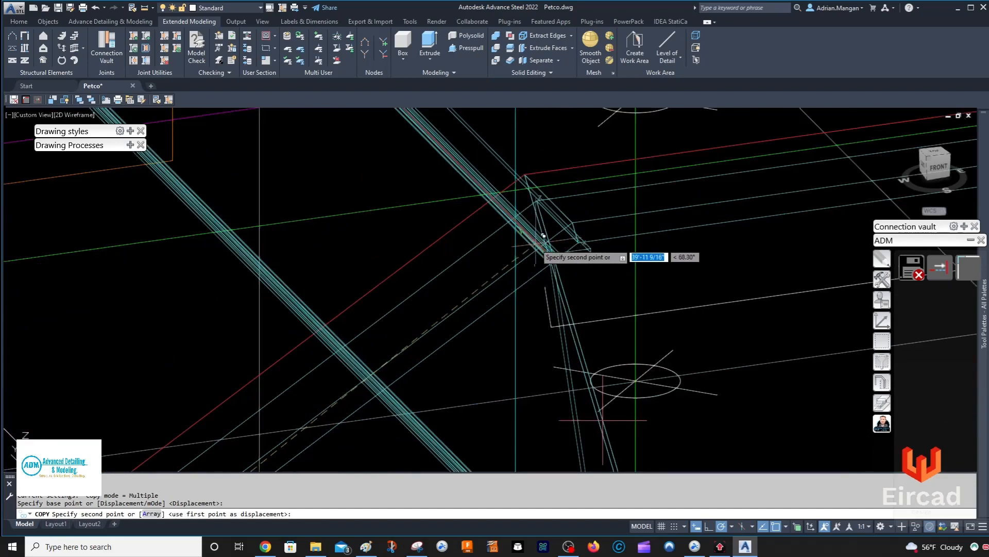
{"action": "left_click", "coordinate": [587, 291]}
{"action": "scroll", "coordinate": [611, 247], "scroll_direction": "down", "scroll_amount": 5}
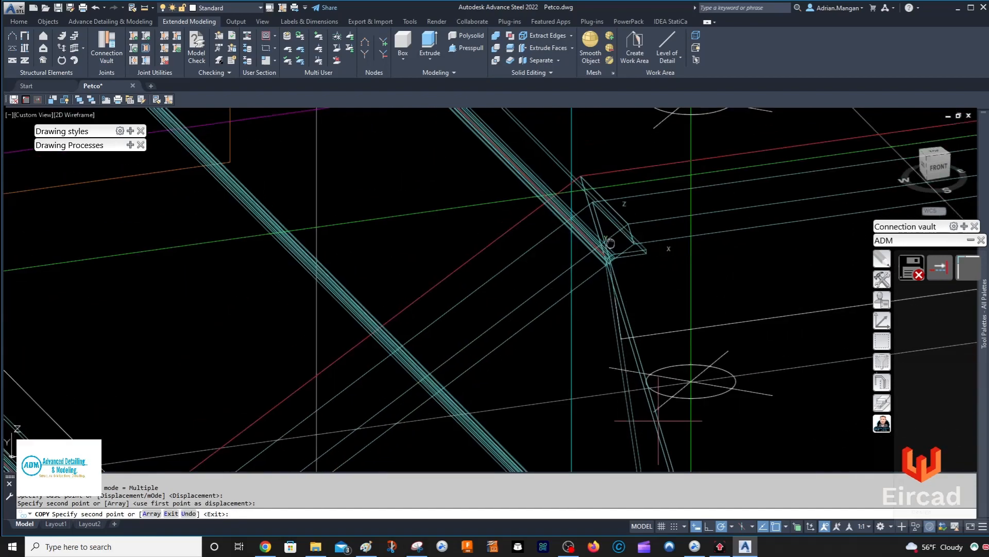
{"action": "middle_click_drag", "start_coordinate": [618, 236], "coordinate": [573, 198]}
{"action": "scroll", "coordinate": [639, 281], "scroll_direction": "down", "scroll_amount": 3}
{"action": "key", "text": "Escape"}
- Stretch the copied profile's back end with a YZ point filter, taking its X from the end corner of the stringer
{"action": "middle_click_drag", "start_coordinate": [639, 281], "coordinate": [419, 285]}
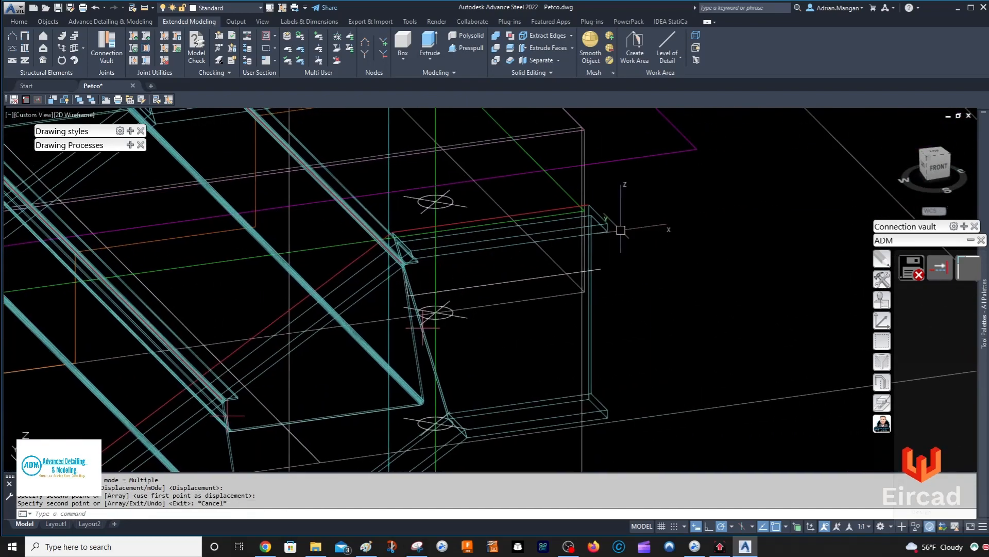
{"action": "scroll", "coordinate": [590, 267], "scroll_direction": "up", "scroll_amount": 4}
{"action": "left_click", "coordinate": [595, 278]}
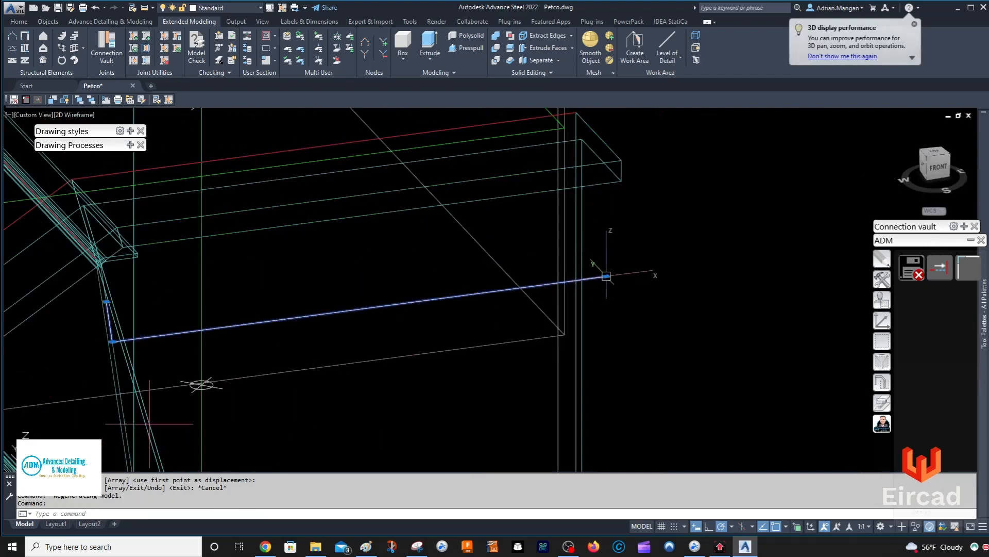
{"action": "left_click", "coordinate": [606, 276]}
{"action": "left_click", "coordinate": [882, 320]}
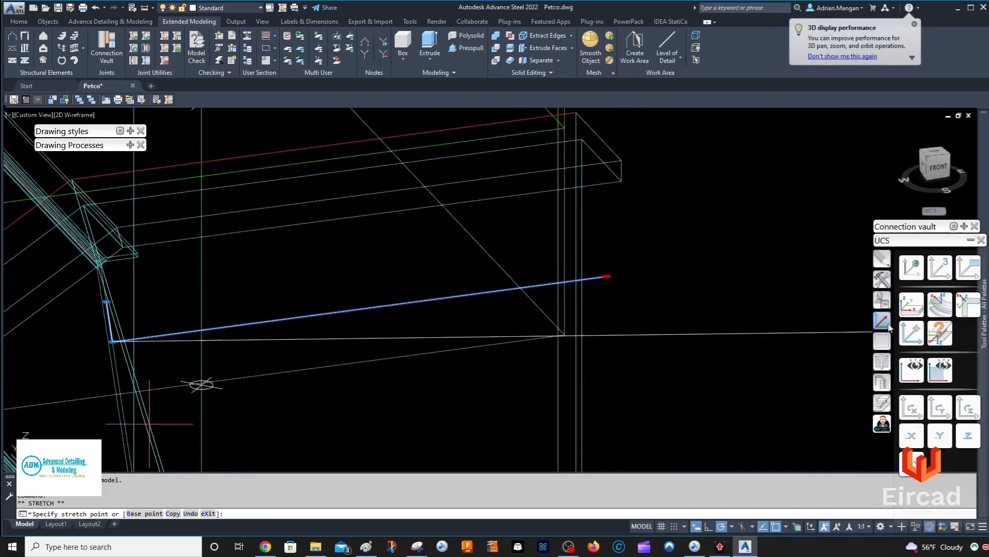
{"action": "left_click", "coordinate": [914, 436]}
{"action": "left_click", "coordinate": [622, 161]}
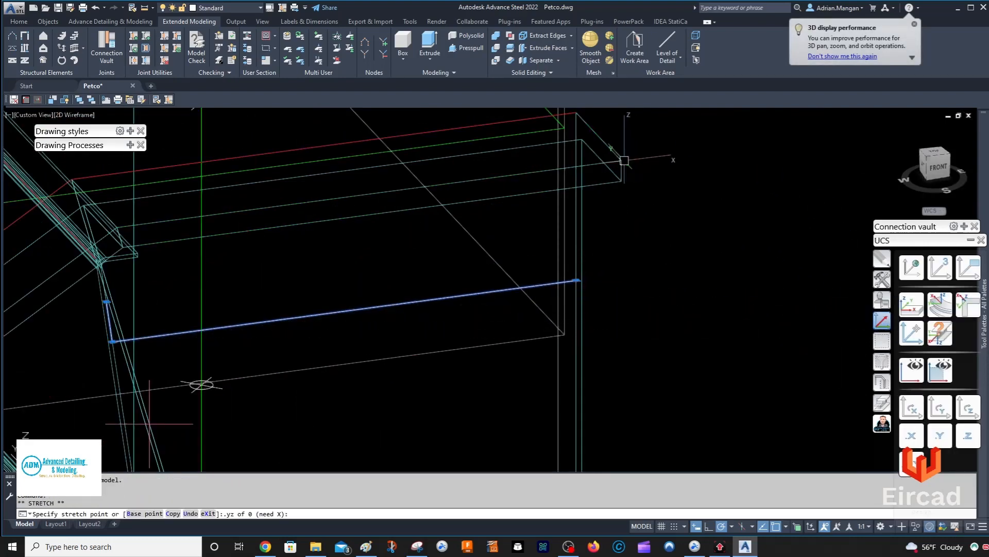
{"action": "scroll", "coordinate": [659, 232], "scroll_direction": "down", "scroll_amount": 2}
{"action": "middle_click_drag", "start_coordinate": [659, 233], "coordinate": [662, 232]}
{"action": "key", "text": "Escape"}
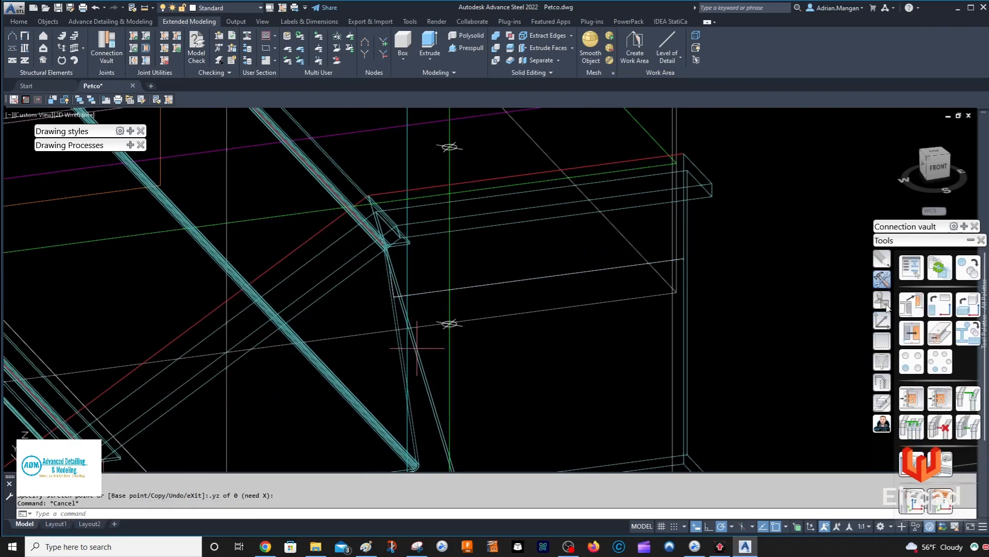
- Rotate the UCS about X and draw a line from the copied profile's corner across the flight to the far stringer, using an XY point filter
{"action": "left_click", "coordinate": [911, 408]}
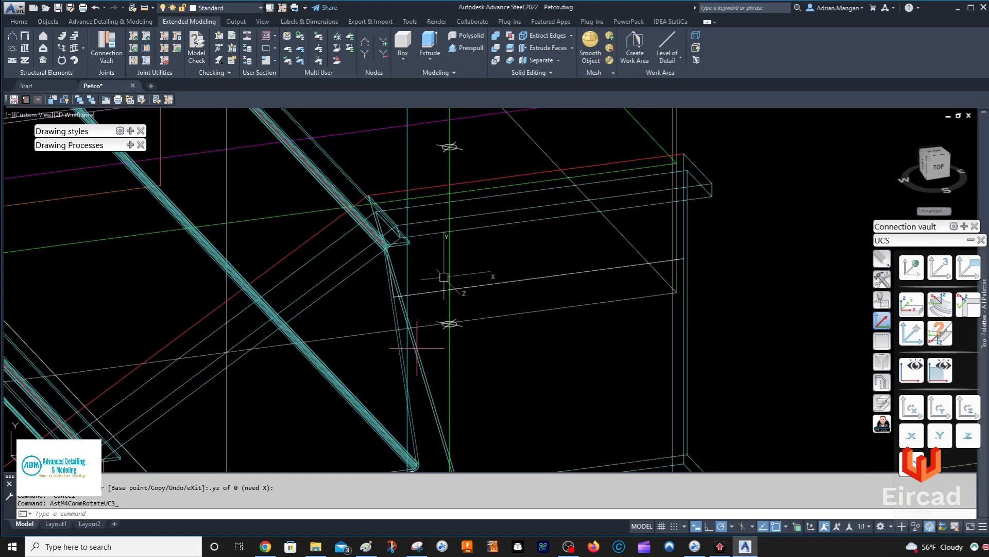
{"action": "scroll", "coordinate": [416, 348], "scroll_direction": "down", "scroll_amount": 3}
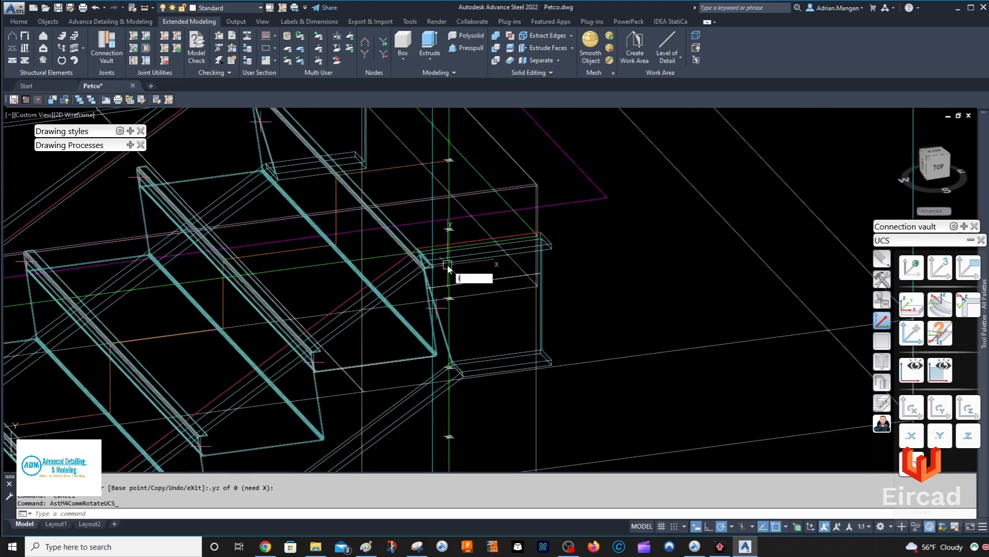
{"action": "type", "text": "l"}
{"action": "key", "text": "Return"}
{"action": "scroll", "coordinate": [448, 265], "scroll_direction": "up", "scroll_amount": 3}
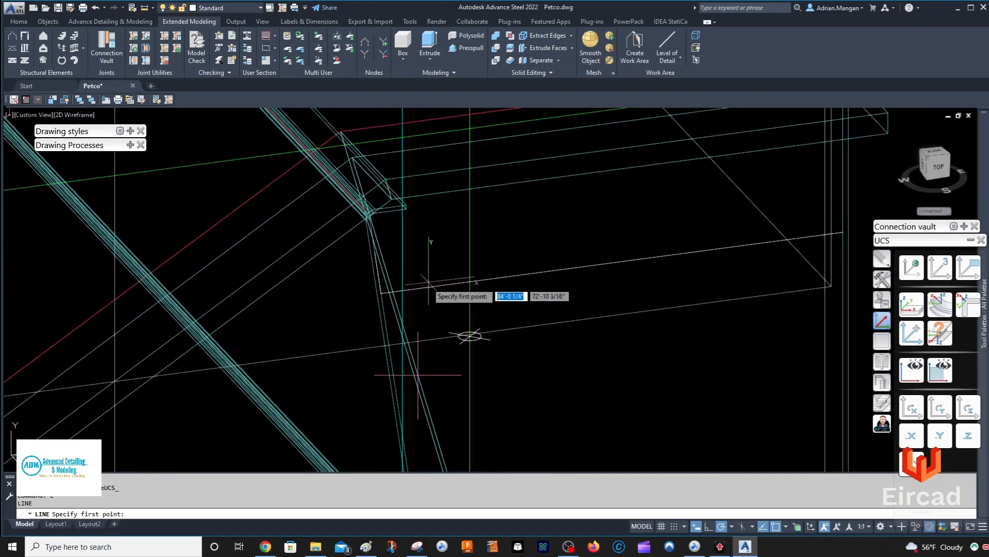
{"action": "left_click", "coordinate": [382, 292]}
{"action": "scroll", "coordinate": [444, 231], "scroll_direction": "down", "scroll_amount": 5}
{"action": "middle_click_drag", "start_coordinate": [443, 232], "coordinate": [519, 304]}
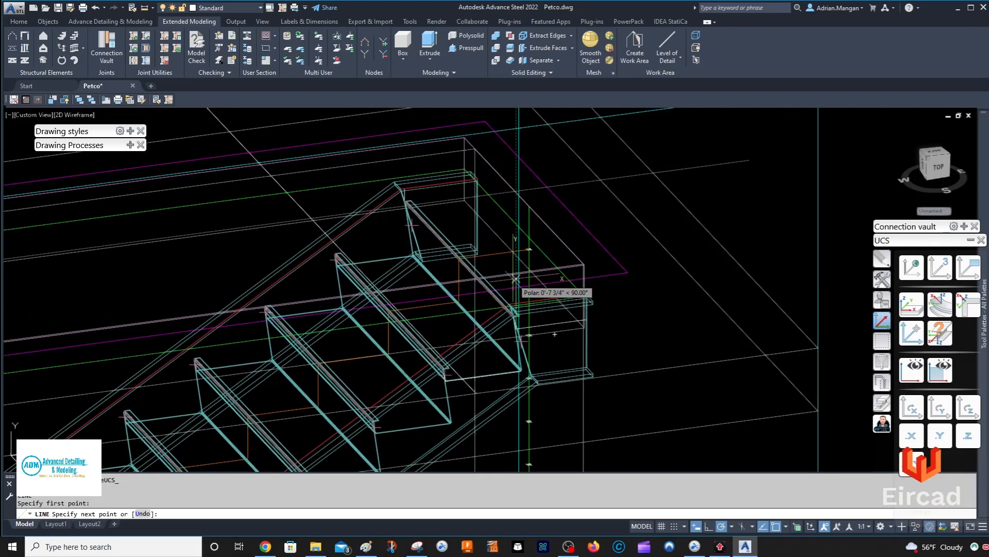
{"action": "left_click", "coordinate": [966, 436]}
{"action": "scroll", "coordinate": [405, 190], "scroll_direction": "up", "scroll_amount": 5}
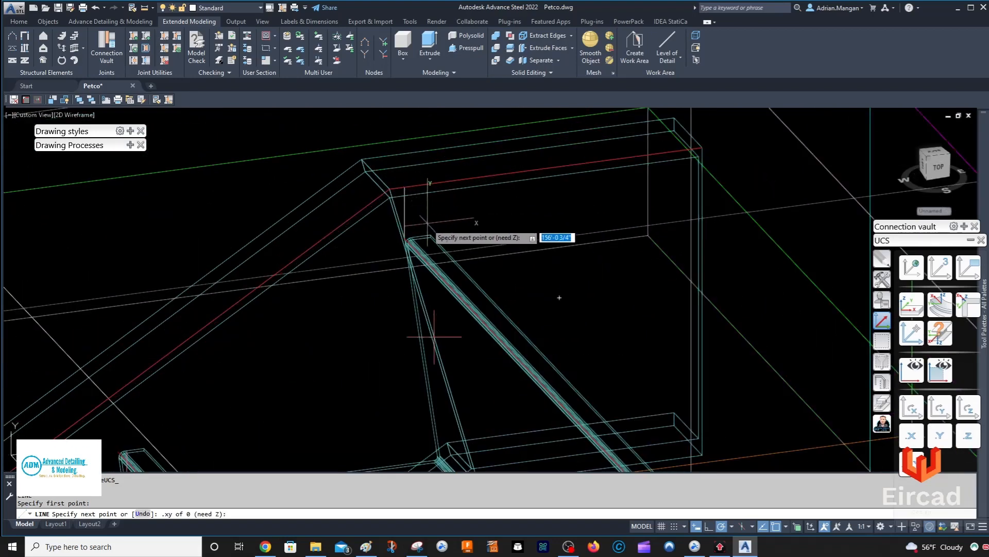
{"action": "key", "text": "Escape"}
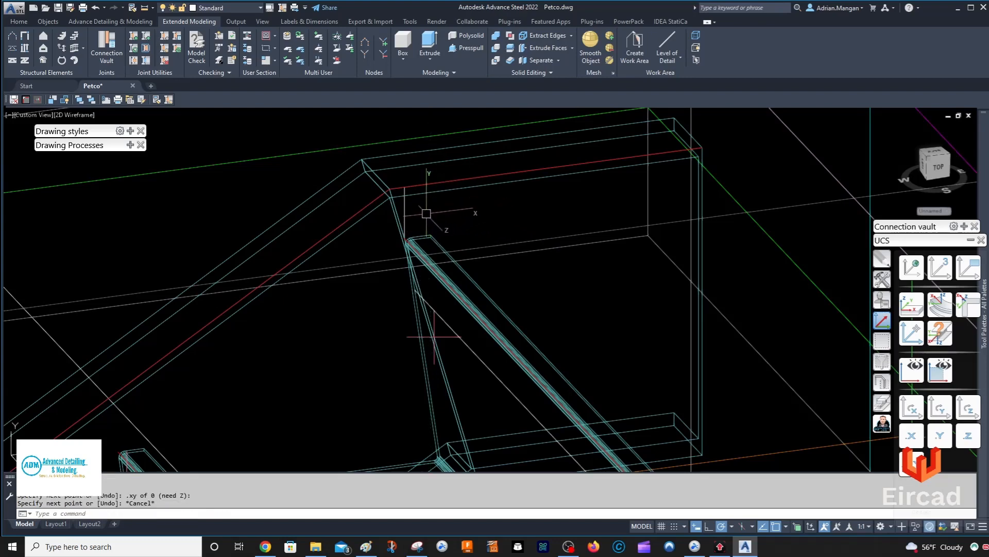
- Examine where the far end of the new tread-width line lands against the far stringer and nosing
{"action": "scroll", "coordinate": [427, 276], "scroll_direction": "up", "scroll_amount": 3}
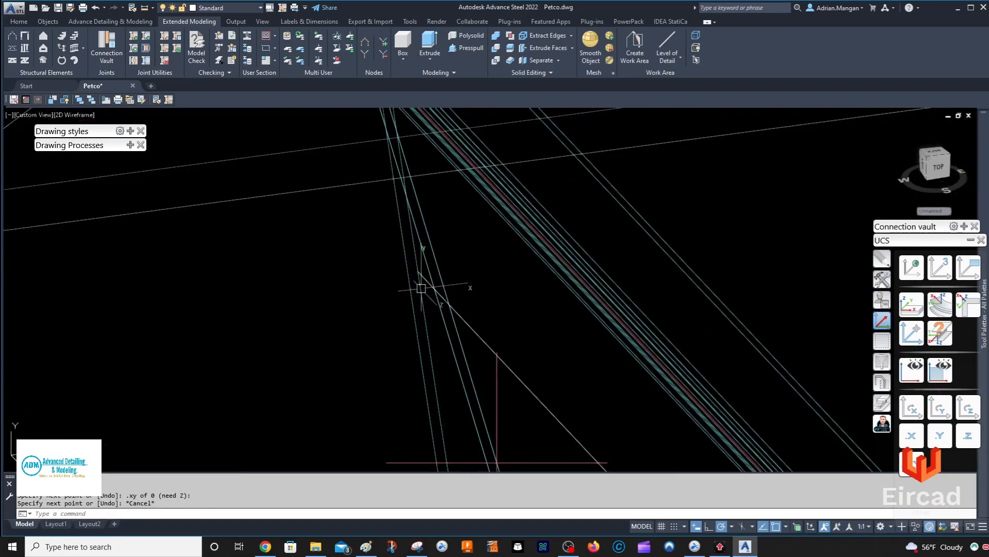
{"action": "scroll", "coordinate": [422, 290], "scroll_direction": "up", "scroll_amount": 6}
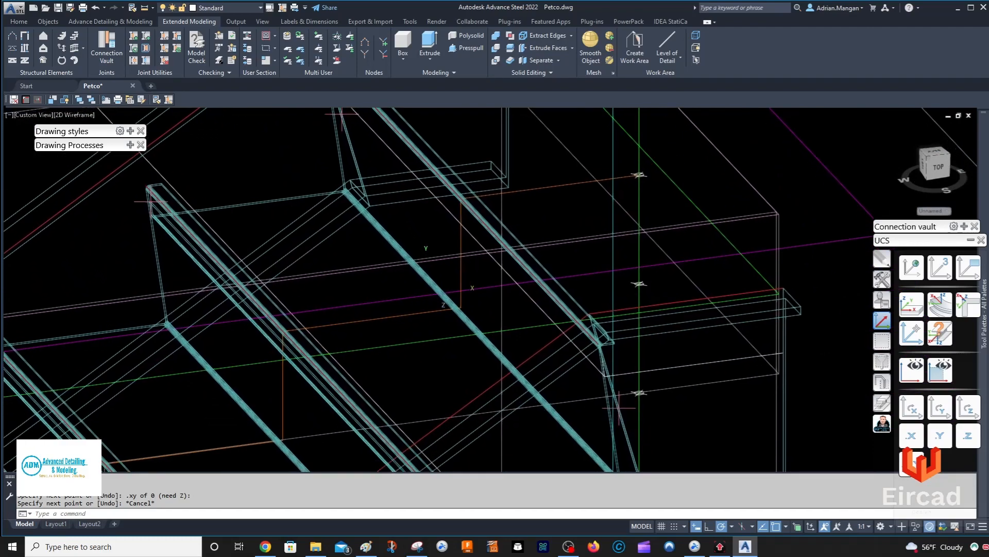
{"action": "middle_click_drag", "start_coordinate": [392, 199], "coordinate": [356, 227], "text": "shift"}
{"action": "middle_click_drag", "start_coordinate": [420, 230], "coordinate": [471, 229], "text": "shift"}
{"action": "scroll", "coordinate": [556, 222], "scroll_direction": "up", "scroll_amount": 5}
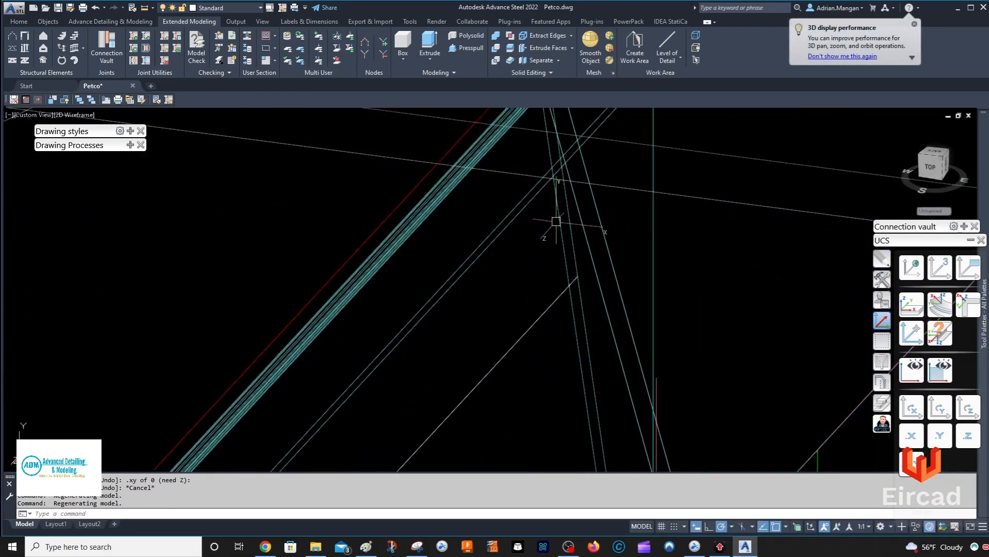
{"action": "scroll", "coordinate": [557, 221], "scroll_direction": "down", "scroll_amount": 5}
{"action": "middle_click_drag", "start_coordinate": [557, 221], "coordinate": [629, 228], "text": "shift"}
{"action": "scroll", "coordinate": [327, 291], "scroll_direction": "up", "scroll_amount": 4}
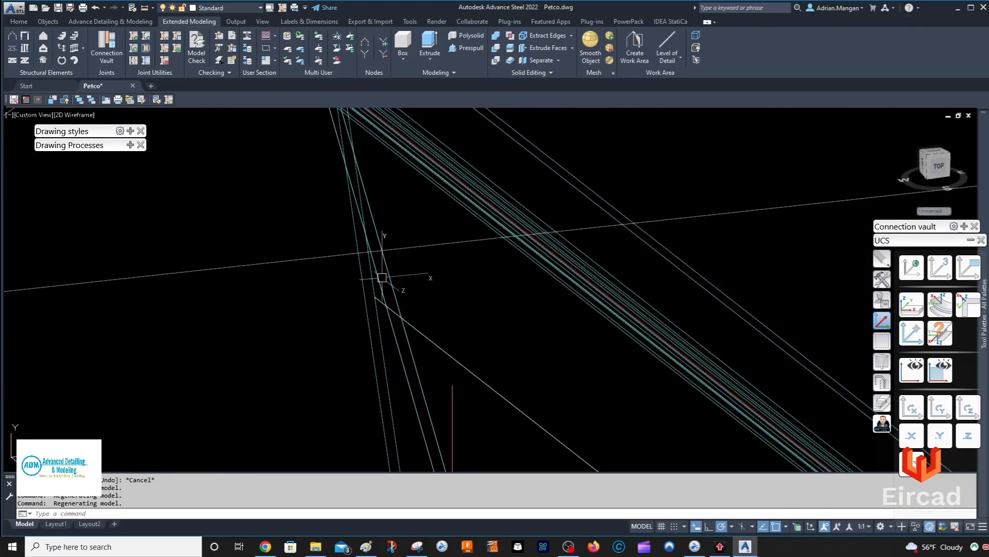
{"action": "scroll", "coordinate": [387, 278], "scroll_direction": "down", "scroll_amount": 3}
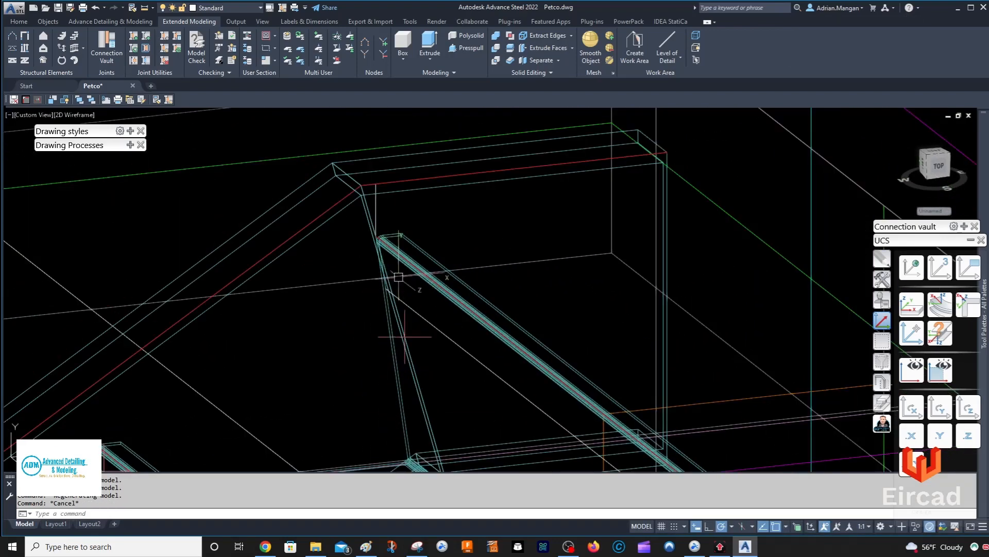
{"action": "scroll", "coordinate": [405, 337], "scroll_direction": "down", "scroll_amount": 4}
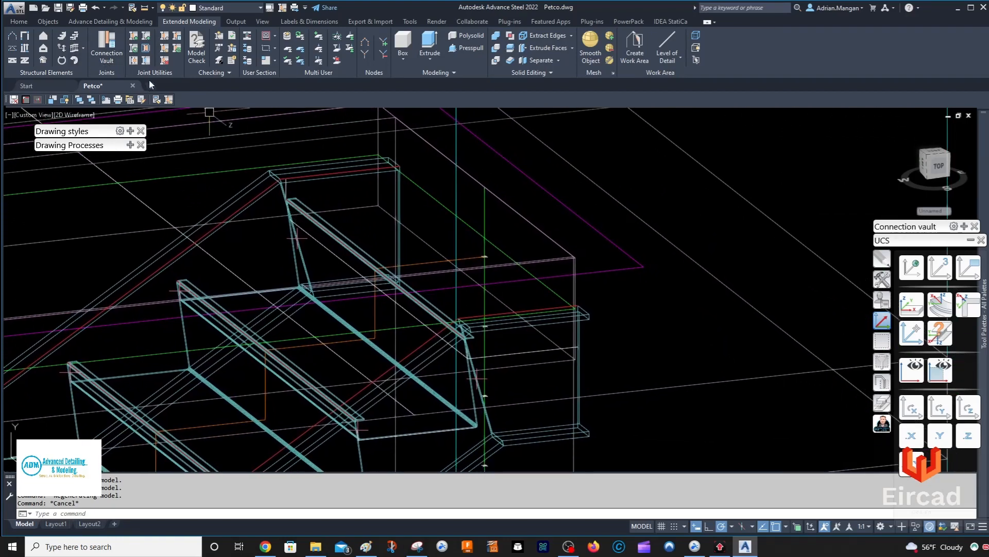
- Start a user section beam with the Polyline option, using the copied tread profile as its section
{"action": "left_click", "coordinate": [21, 23]}
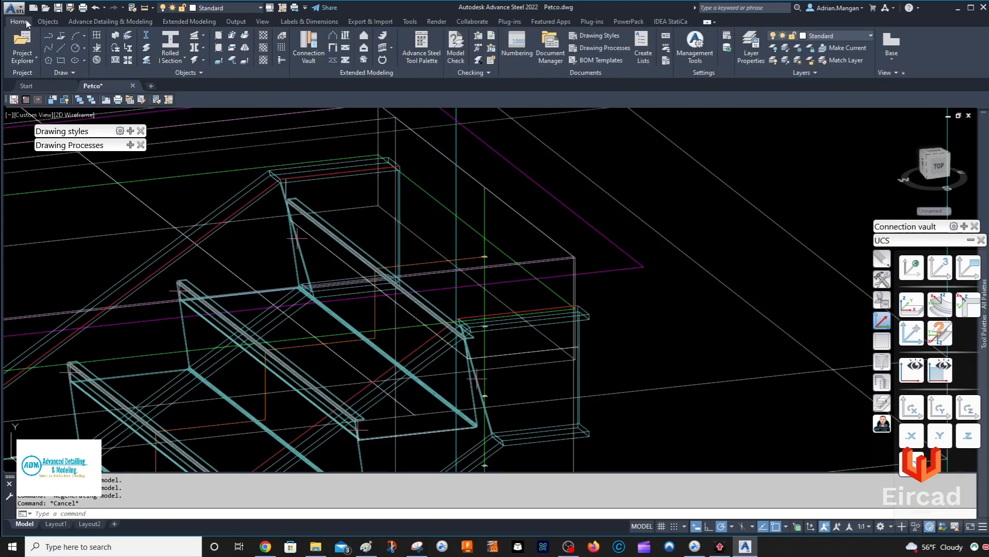
{"action": "left_click", "coordinate": [128, 40]}
{"action": "scroll", "coordinate": [487, 357], "scroll_direction": "up", "scroll_amount": 3}
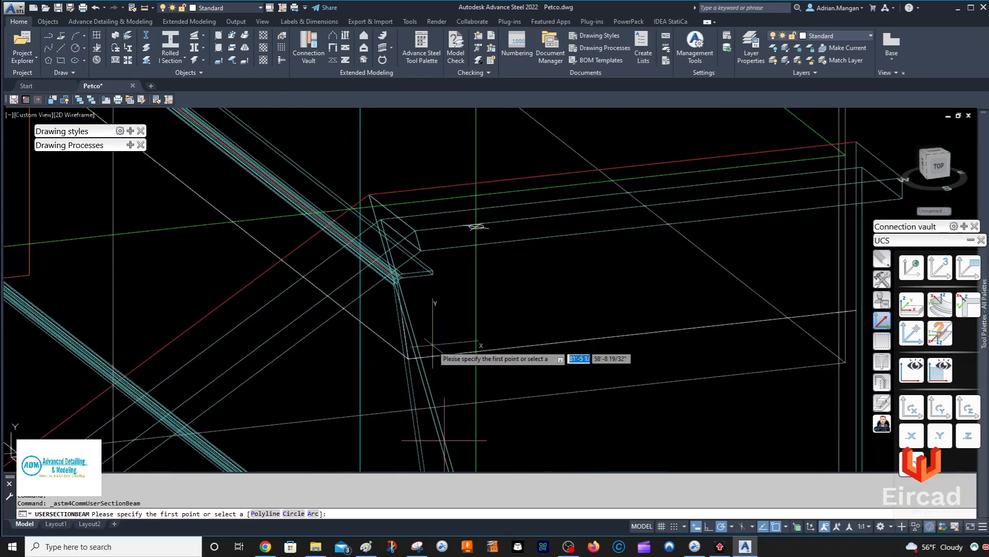
{"action": "scroll", "coordinate": [433, 342], "scroll_direction": "up", "scroll_amount": 4}
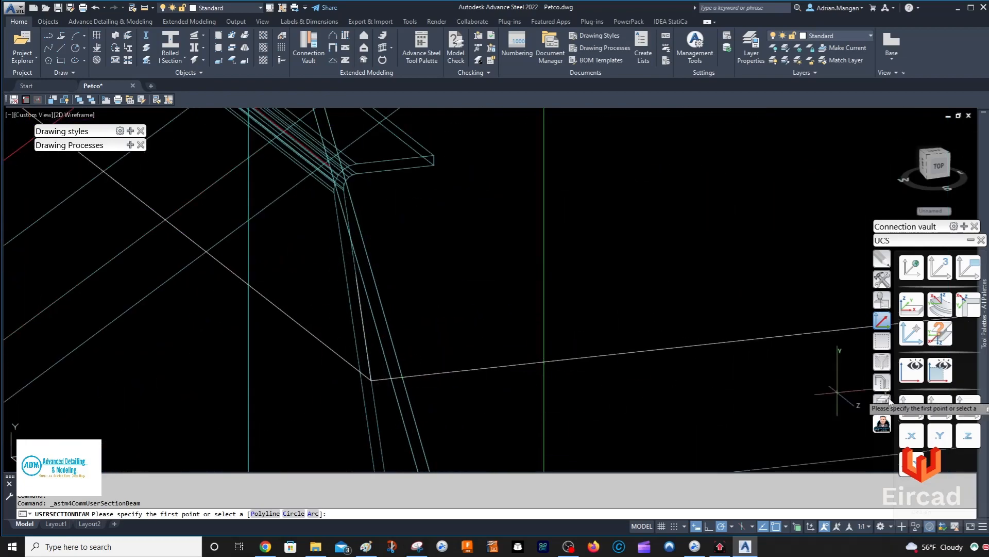
{"action": "right_click", "coordinate": [473, 239]}
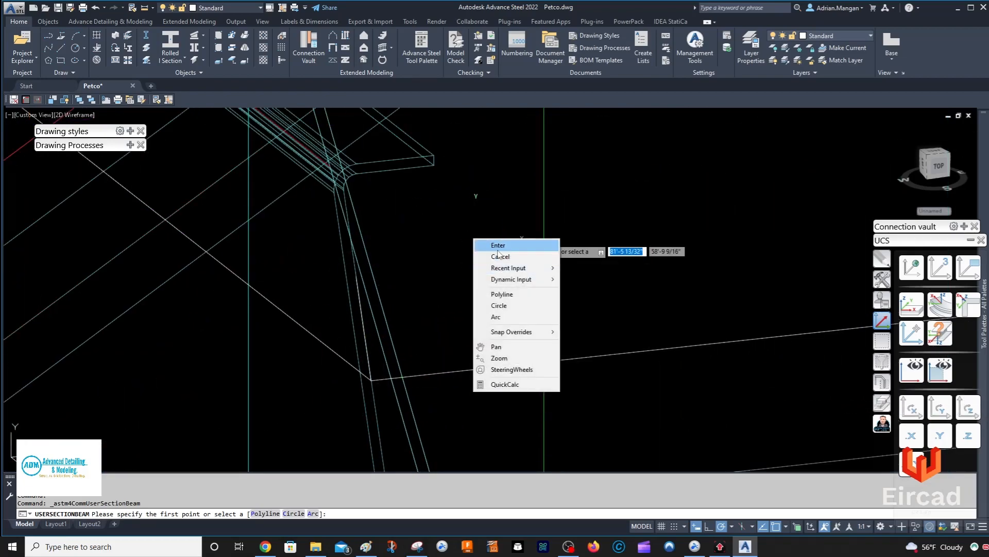
{"action": "left_click", "coordinate": [503, 294]}
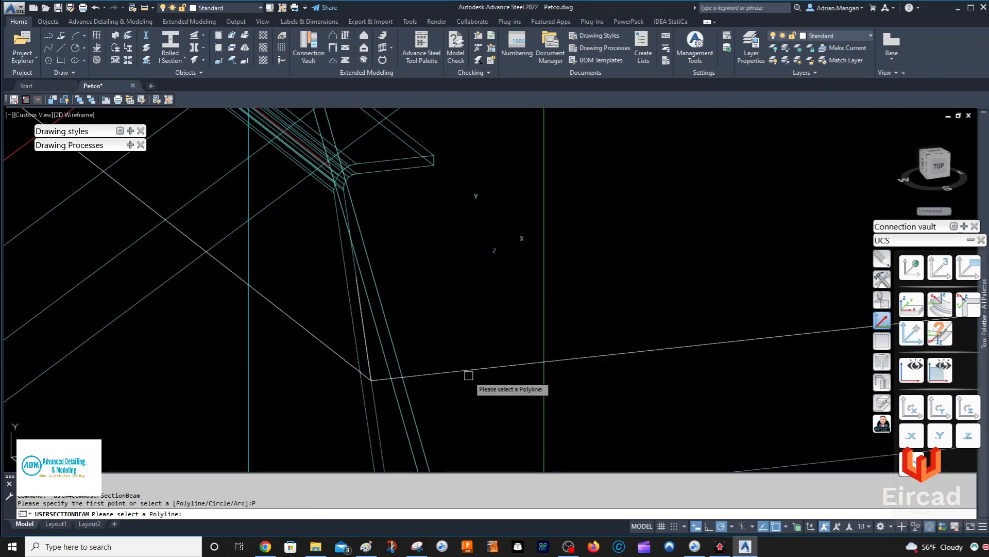
{"action": "left_click", "coordinate": [466, 372]}
- Place the section's central and system axis start points at the profile's corner, with the axis end at the width line's far end
{"action": "left_click", "coordinate": [371, 379]}
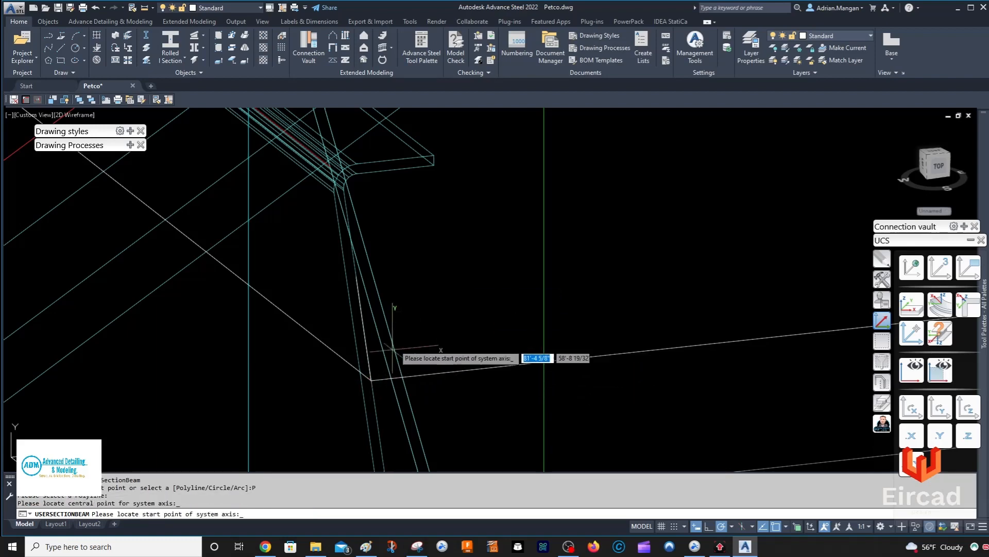
{"action": "left_click", "coordinate": [371, 379]}
{"action": "scroll", "coordinate": [427, 310], "scroll_direction": "down", "scroll_amount": 2}
{"action": "scroll", "coordinate": [427, 308], "scroll_direction": "down", "scroll_amount": 4}
{"action": "middle_click_drag", "start_coordinate": [426, 309], "coordinate": [630, 459]}
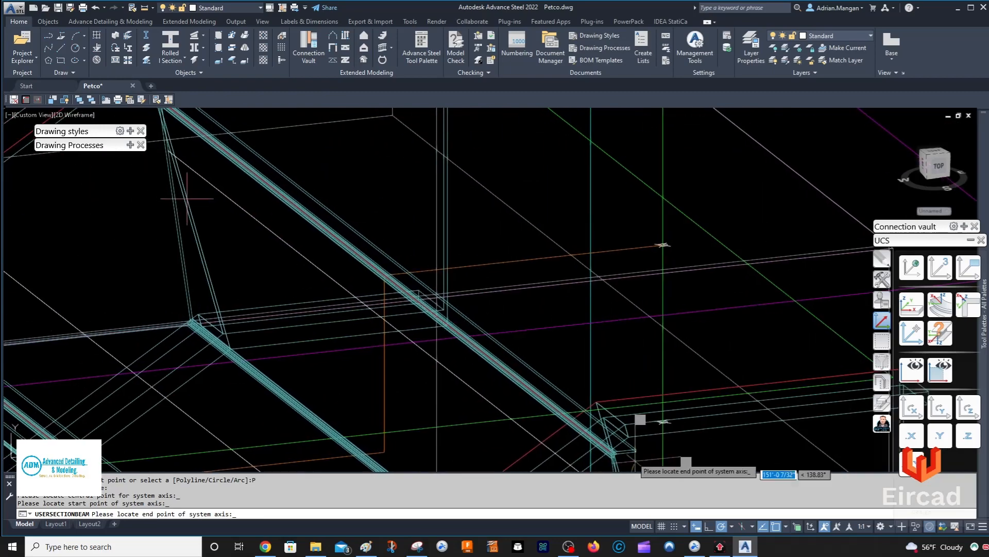
{"action": "scroll", "coordinate": [165, 142], "scroll_direction": "up", "scroll_amount": 6}
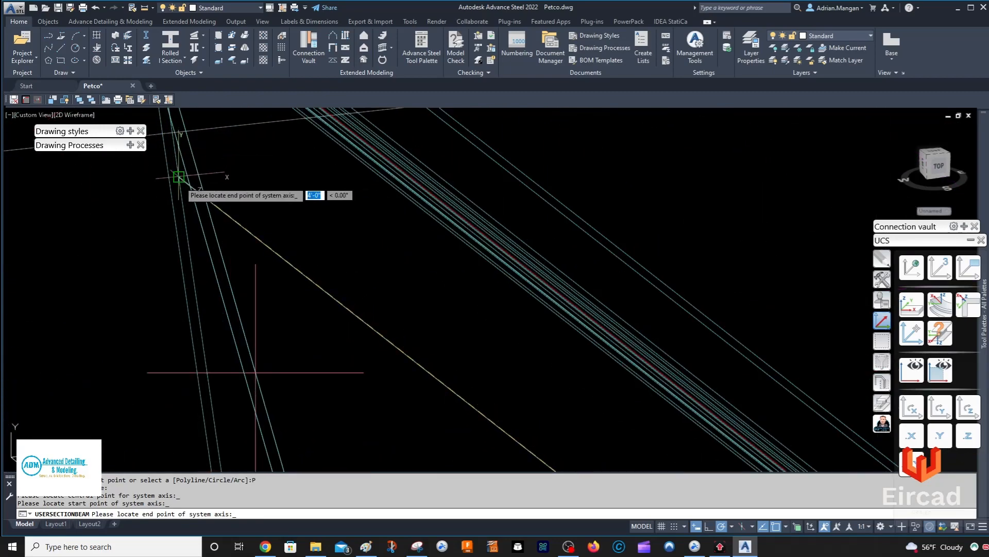
{"action": "left_click", "coordinate": [179, 176]}
{"action": "scroll", "coordinate": [329, 240], "scroll_direction": "down", "scroll_amount": 8}
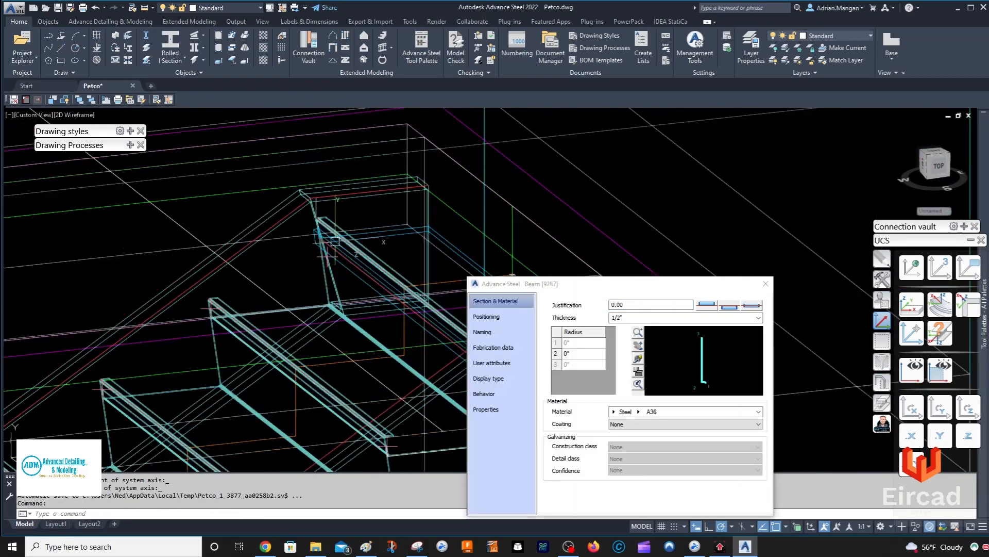
- Set the new tread beam's justification to 1.00, thickness to 3/32" and second bend radius to 1/8"
{"action": "scroll", "coordinate": [284, 247], "scroll_direction": "up", "scroll_amount": 4}
{"action": "middle_click_drag", "start_coordinate": [282, 248], "coordinate": [282, 238], "text": "shift"}
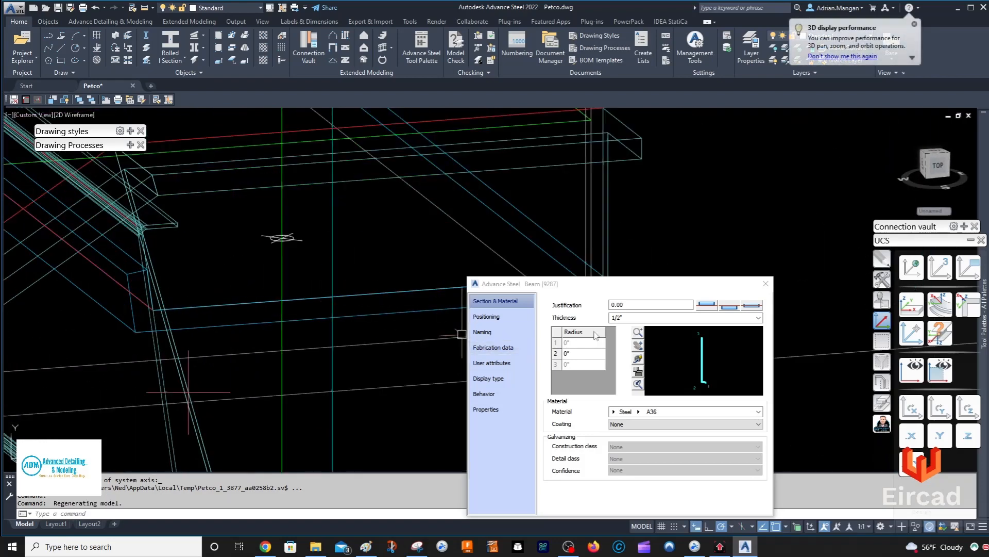
{"action": "left_click", "coordinate": [701, 307]}
{"action": "left_click_drag", "start_coordinate": [626, 318], "coordinate": [550, 324]}
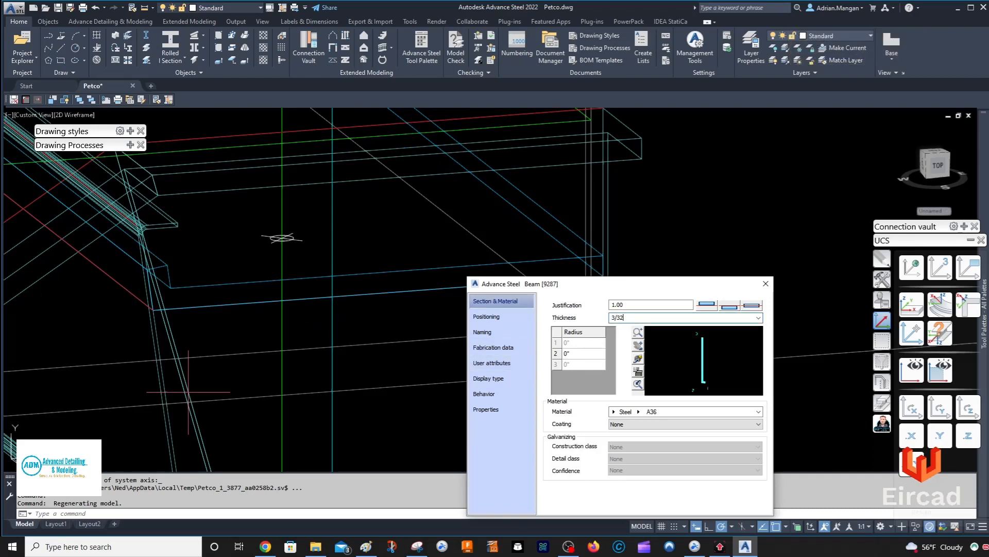
{"action": "type", "text": "3/32"}
{"action": "key", "text": "Return"}
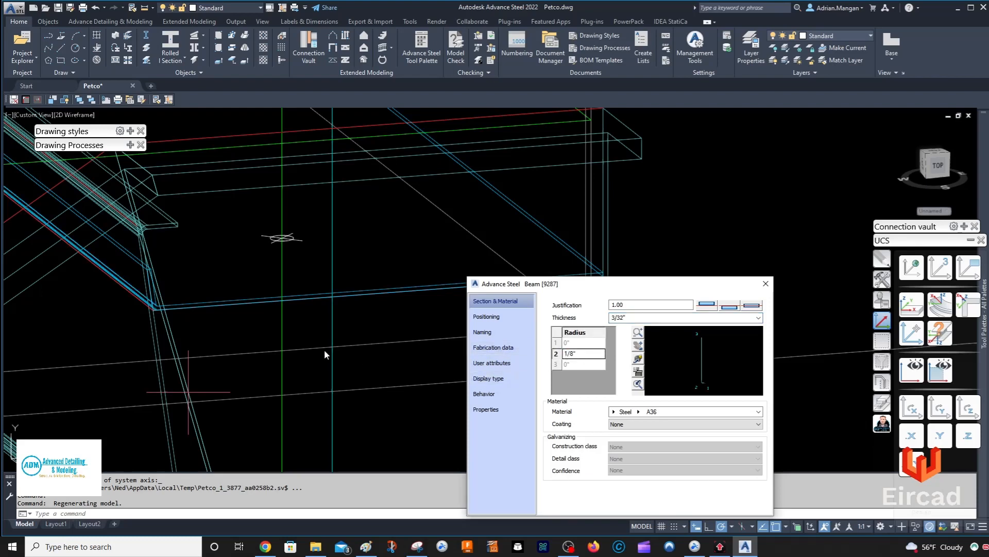
{"action": "scroll", "coordinate": [148, 297], "scroll_direction": "up", "scroll_amount": 6}
{"action": "scroll", "coordinate": [147, 296], "scroll_direction": "down", "scroll_amount": 4}
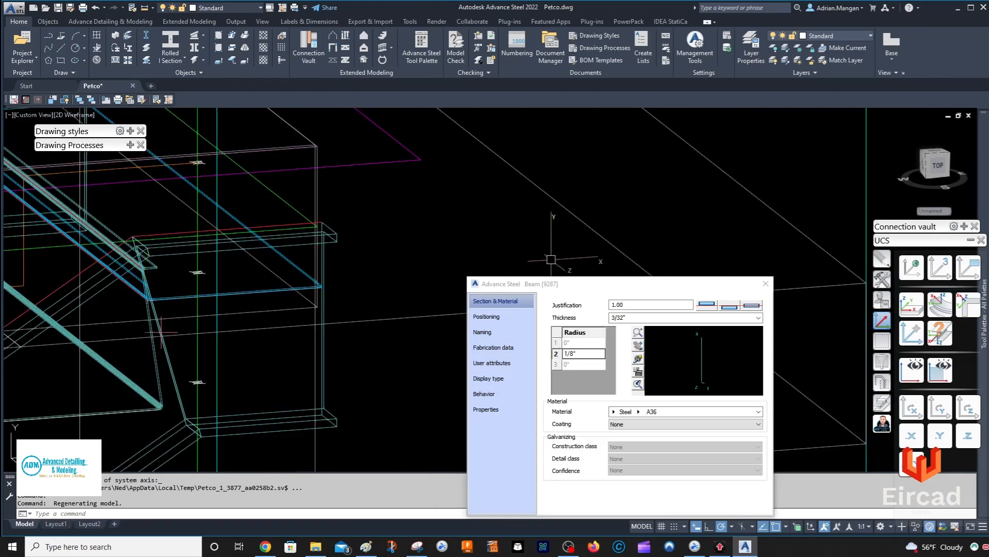
{"action": "left_click", "coordinate": [766, 284]}
- Copy the uppermost existing tread pan one step higher, from its lower nosing corner to the matching corner of the nosing above
{"action": "scroll", "coordinate": [423, 328], "scroll_direction": "down", "scroll_amount": 6}
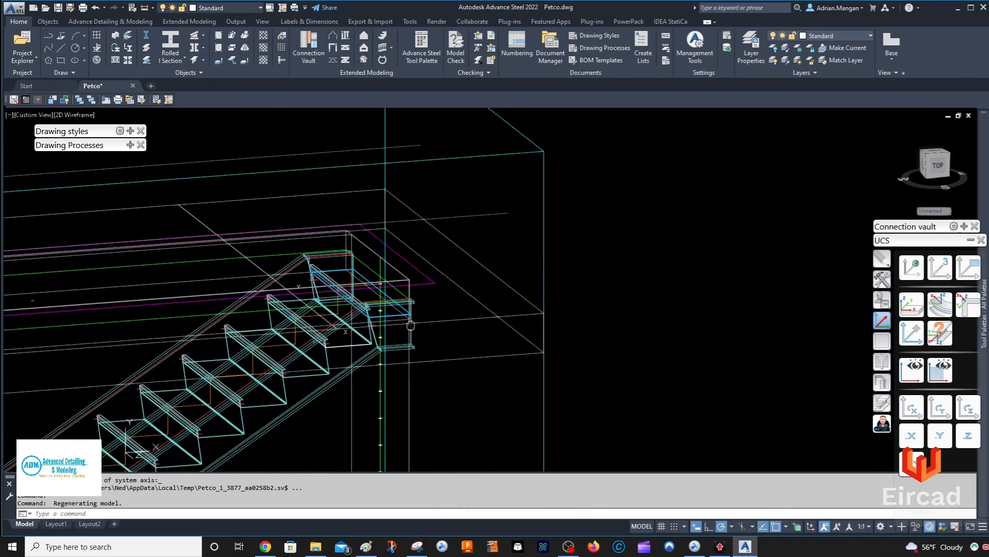
{"action": "middle_click_drag", "start_coordinate": [410, 329], "coordinate": [447, 309], "text": "shift"}
{"action": "scroll", "coordinate": [400, 287], "scroll_direction": "up", "scroll_amount": 5}
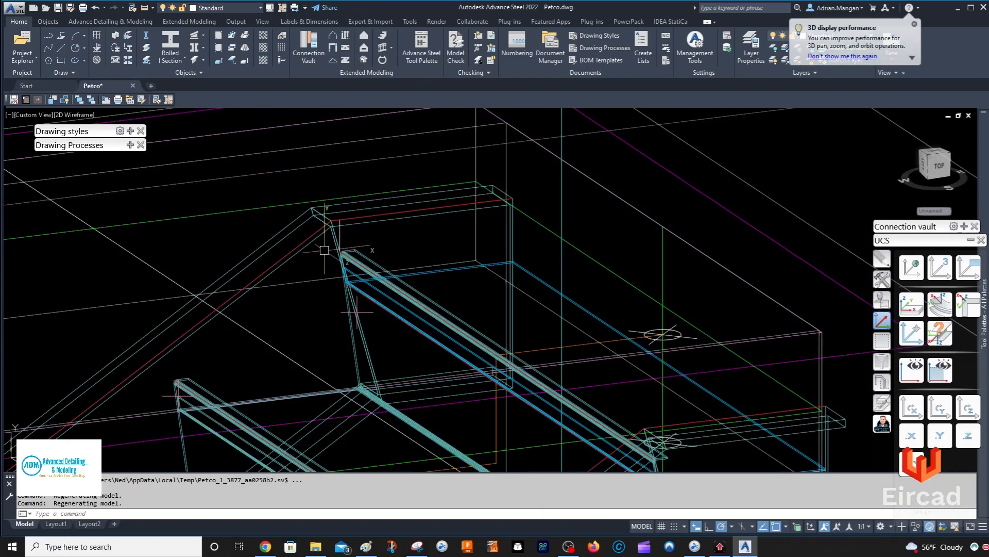
{"action": "left_click", "coordinate": [363, 256]}
{"action": "right_click", "coordinate": [363, 256]}
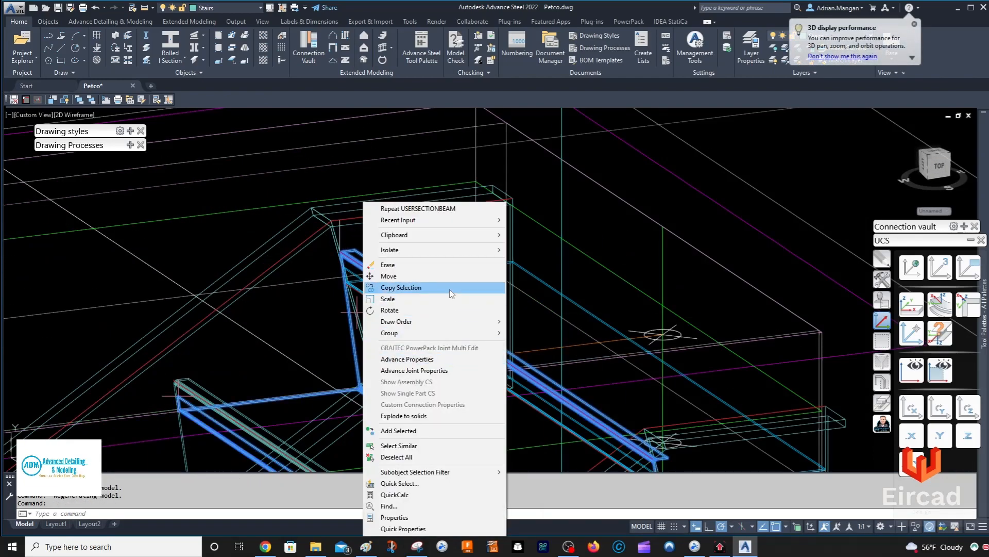
{"action": "left_click", "coordinate": [450, 292]}
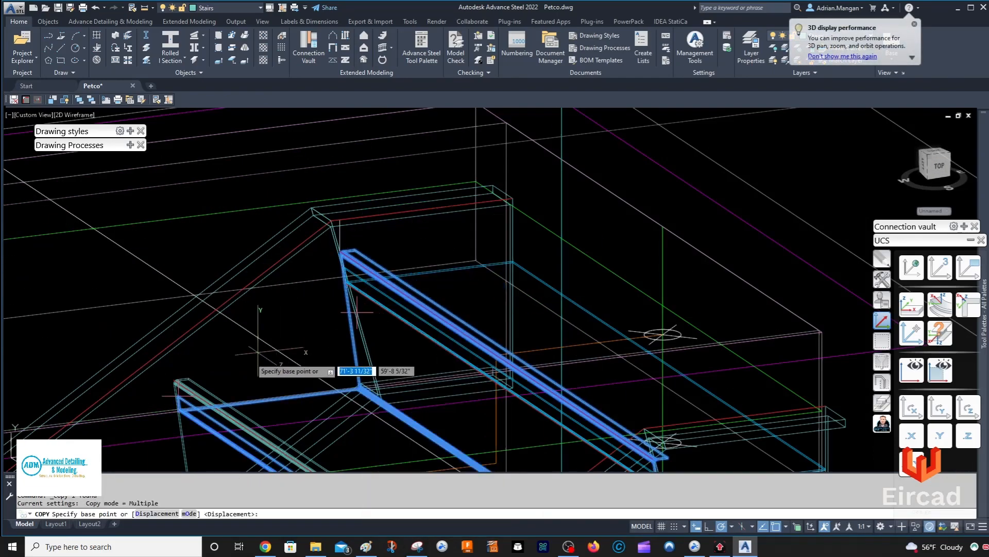
{"action": "left_click", "coordinate": [173, 381]}
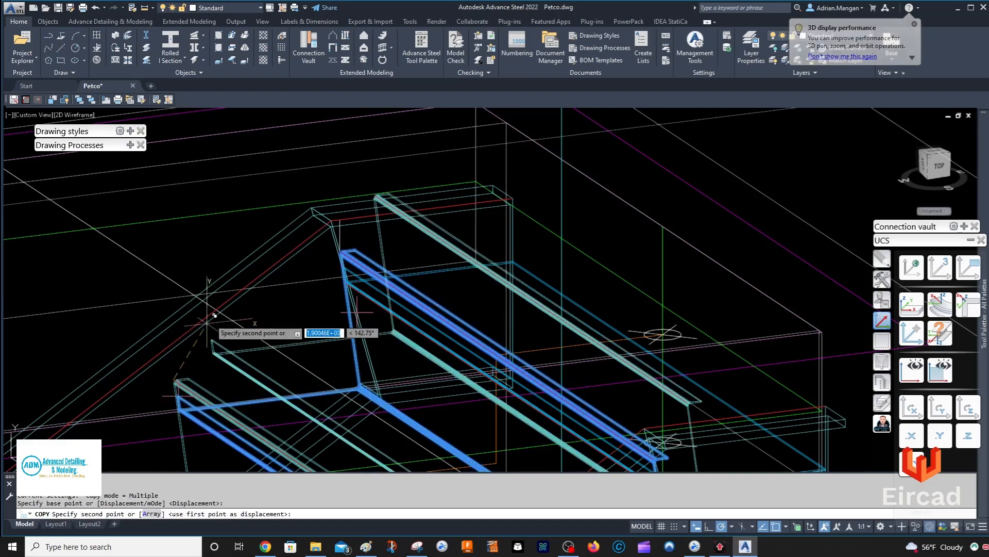
{"action": "left_click", "coordinate": [340, 251]}
{"action": "scroll", "coordinate": [361, 247], "scroll_direction": "down", "scroll_amount": 3}
{"action": "key", "text": "Escape"}
- Try to trim the copied pan with a two-point rectangular contour notch, 3 1/2" wide and 10 31/32" long, from the custom tread's back corner
{"action": "scroll", "coordinate": [566, 284], "scroll_direction": "up", "scroll_amount": 3}
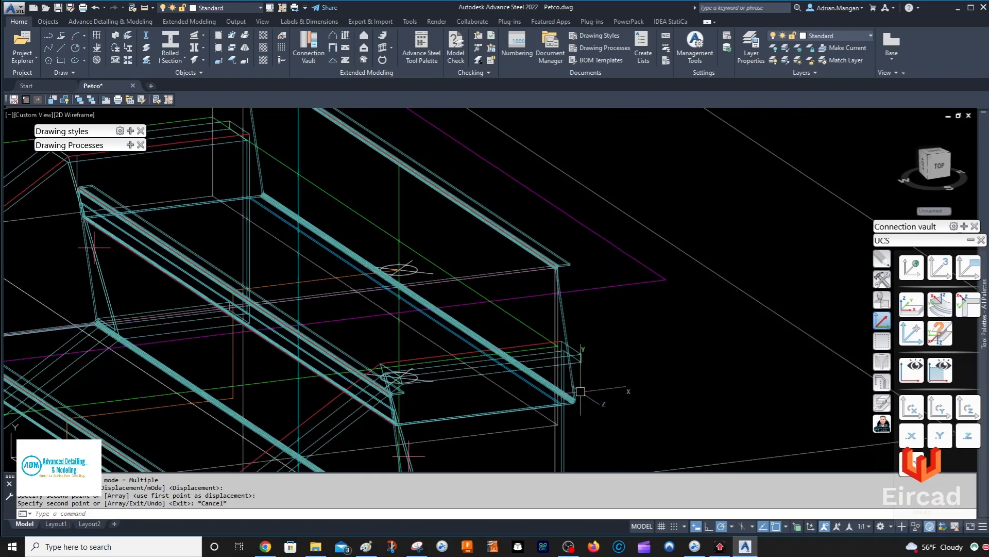
{"action": "scroll", "coordinate": [588, 371], "scroll_direction": "down", "scroll_amount": 4}
{"action": "scroll", "coordinate": [576, 366], "scroll_direction": "up", "scroll_amount": 4}
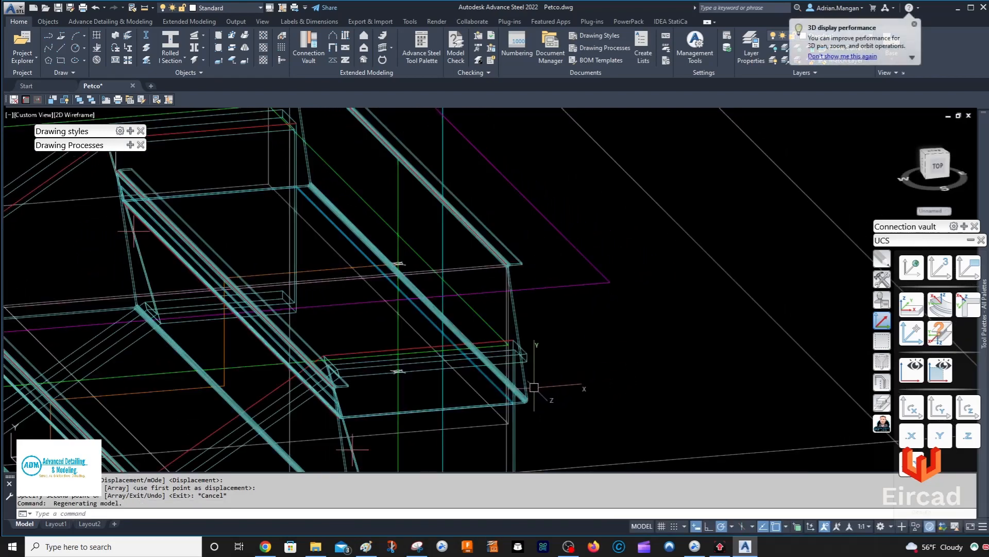
{"action": "middle_click_drag", "start_coordinate": [535, 387], "coordinate": [547, 436]}
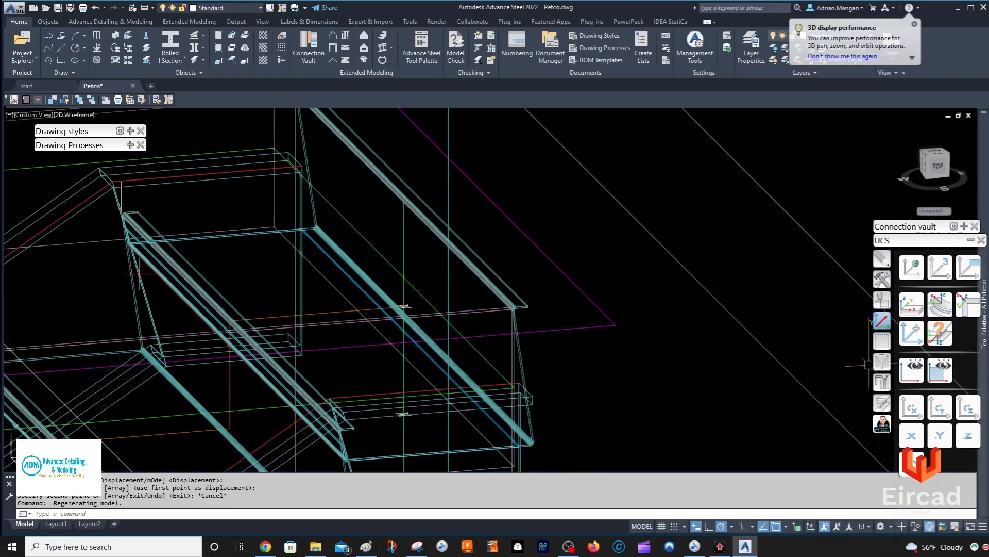
{"action": "left_click", "coordinate": [881, 404]}
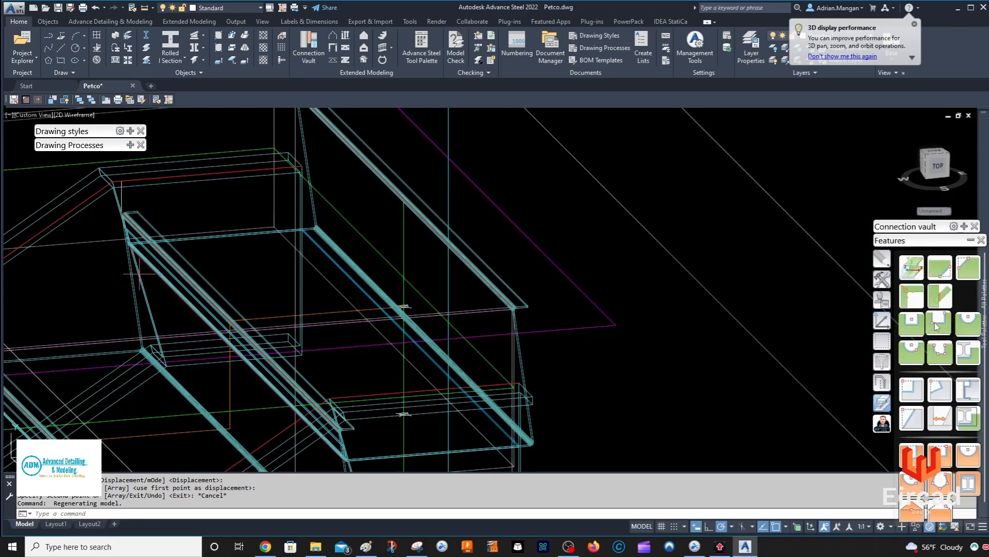
{"action": "left_click", "coordinate": [936, 325]}
{"action": "left_click", "coordinate": [535, 440]}
{"action": "scroll", "coordinate": [525, 445], "scroll_direction": "up", "scroll_amount": 3}
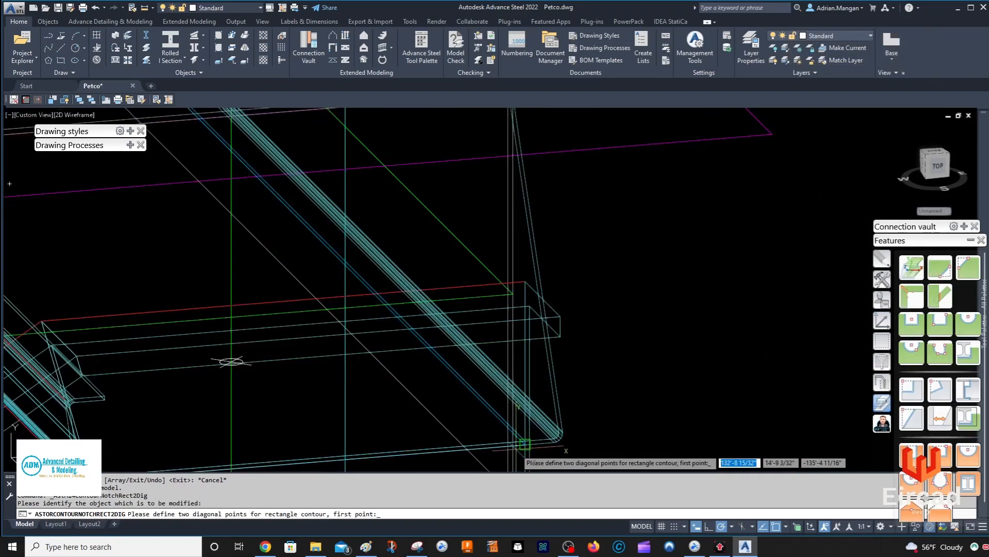
{"action": "left_click", "coordinate": [524, 444]}
{"action": "scroll", "coordinate": [586, 359], "scroll_direction": "down", "scroll_amount": 2}
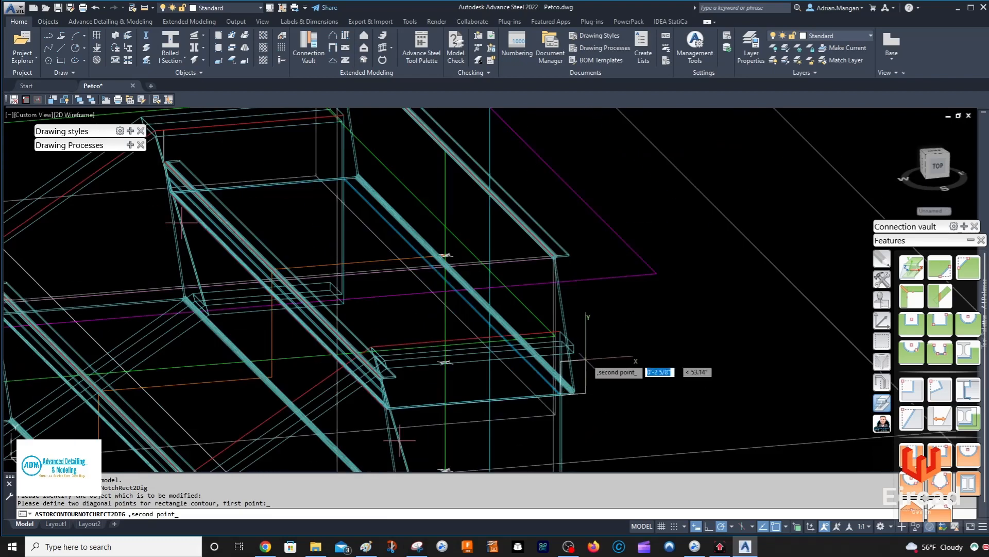
{"action": "left_click", "coordinate": [615, 219]}
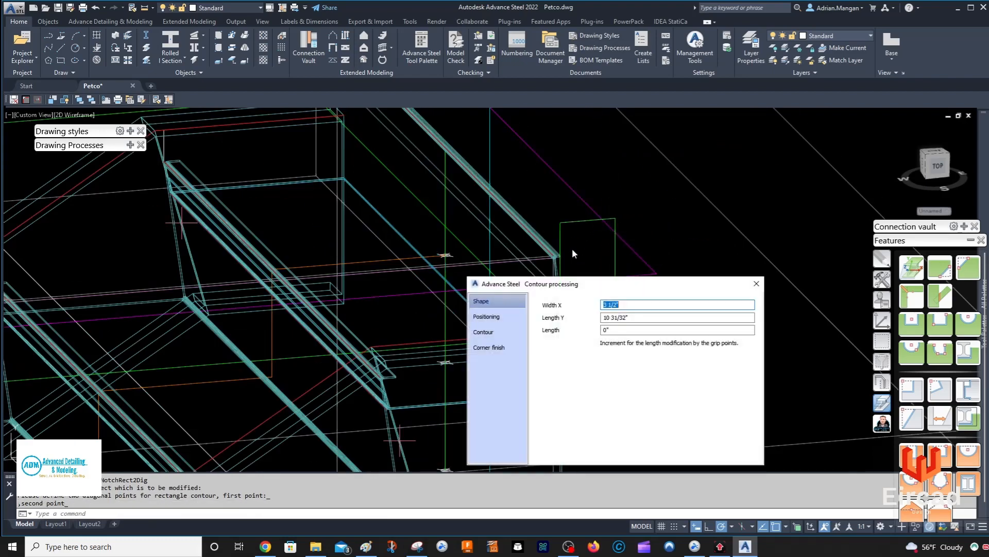
{"action": "left_click", "coordinate": [760, 285]}
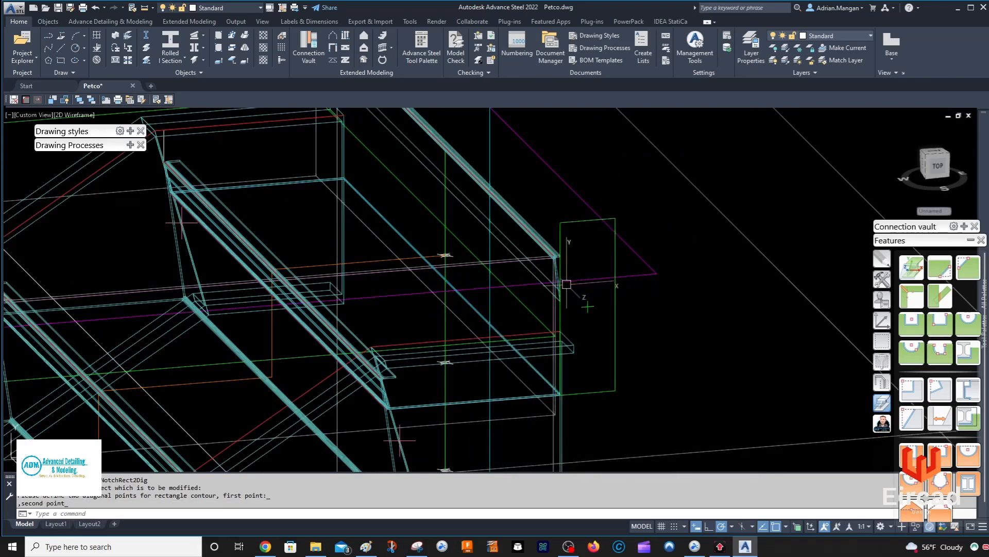
- Delete the rectangular notch contour from the copied tread pan
{"action": "scroll", "coordinate": [588, 306], "scroll_direction": "up", "scroll_amount": 2}
{"action": "scroll", "coordinate": [628, 350], "scroll_direction": "down", "scroll_amount": 3}
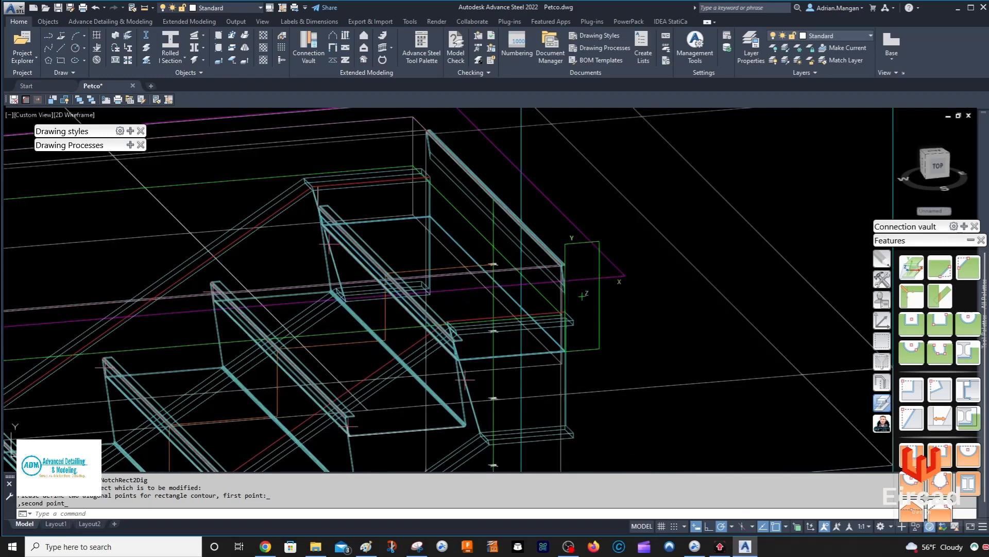
{"action": "left_click", "coordinate": [582, 239]}
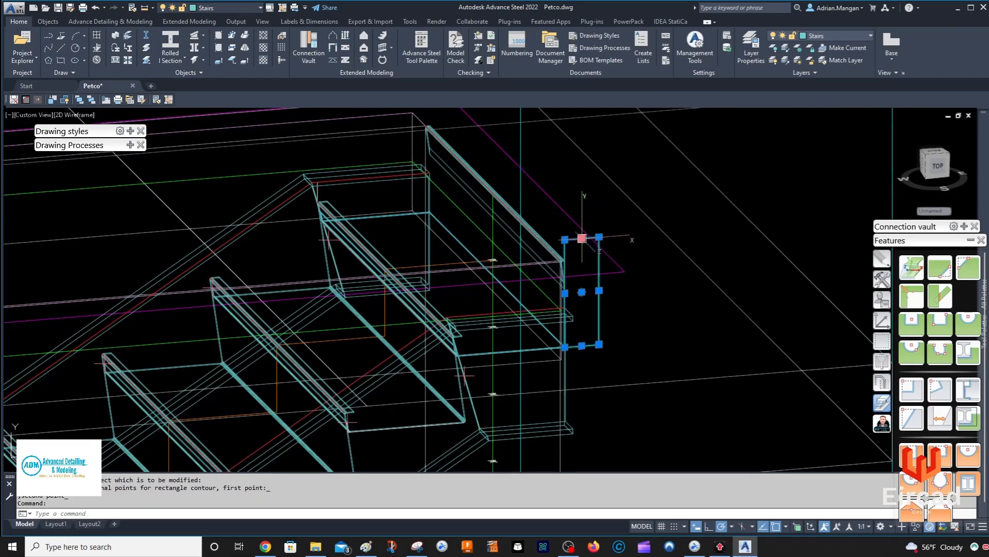
{"action": "key", "text": "Delete"}
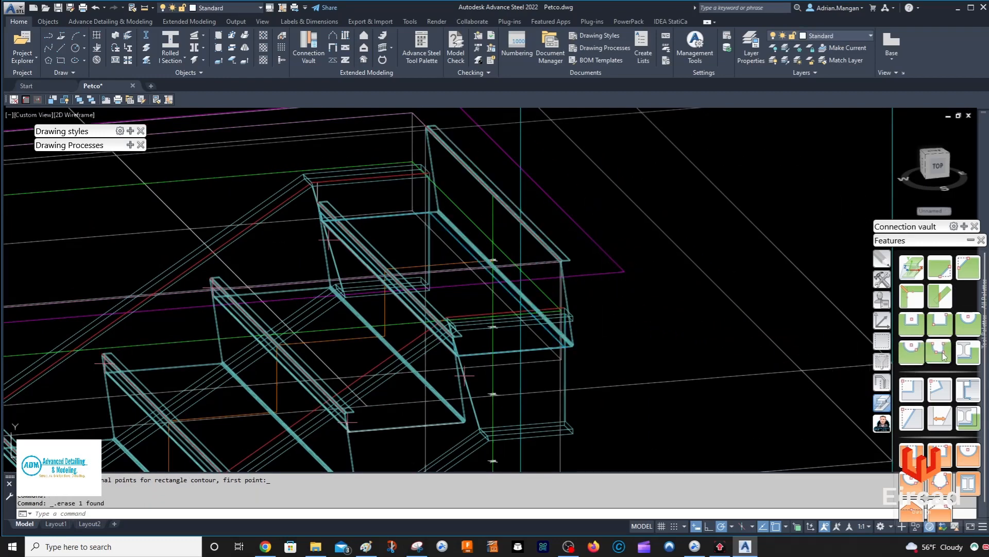
- Start a polygonal contour notch on the copied tread pan, placing points from the custom tread's back corner up to the pan's upper nosing
{"action": "left_click", "coordinate": [945, 355]}
{"action": "scroll", "coordinate": [576, 348], "scroll_direction": "up", "scroll_amount": 5}
{"action": "left_click", "coordinate": [531, 341]}
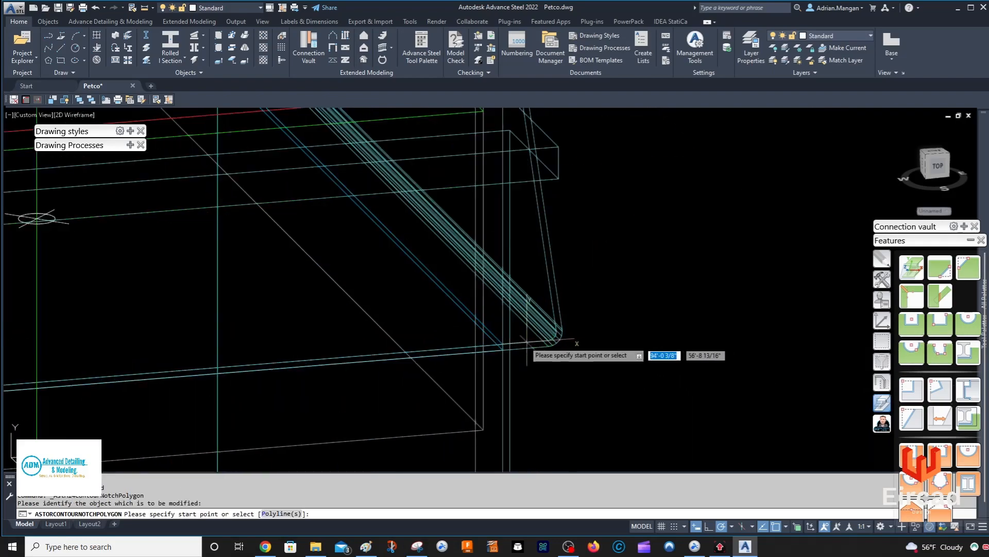
{"action": "scroll", "coordinate": [527, 341], "scroll_direction": "up", "scroll_amount": 3}
{"action": "left_click", "coordinate": [504, 372]}
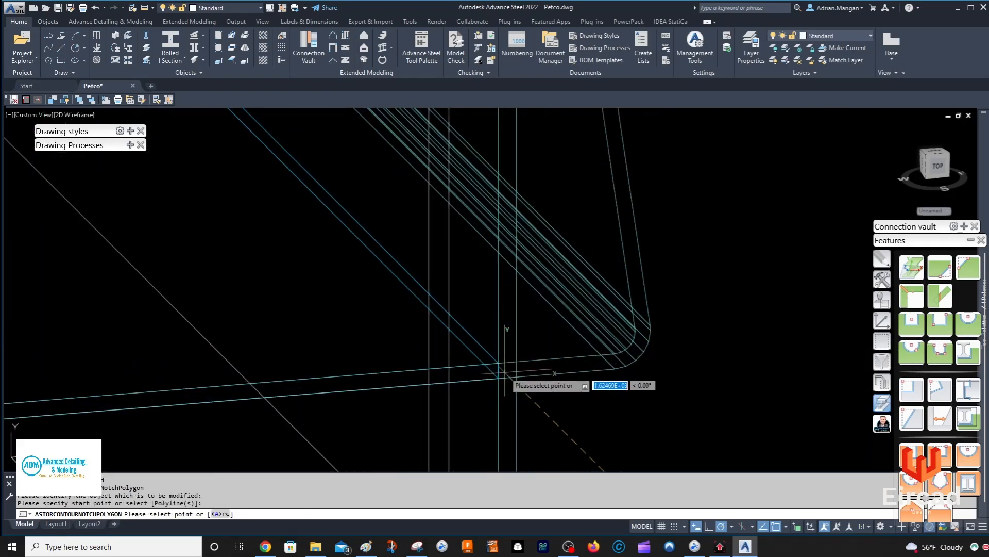
{"action": "left_click", "coordinate": [498, 363]}
{"action": "scroll", "coordinate": [572, 294], "scroll_direction": "down", "scroll_amount": 5}
{"action": "middle_click_drag", "start_coordinate": [574, 262], "coordinate": [574, 419]}
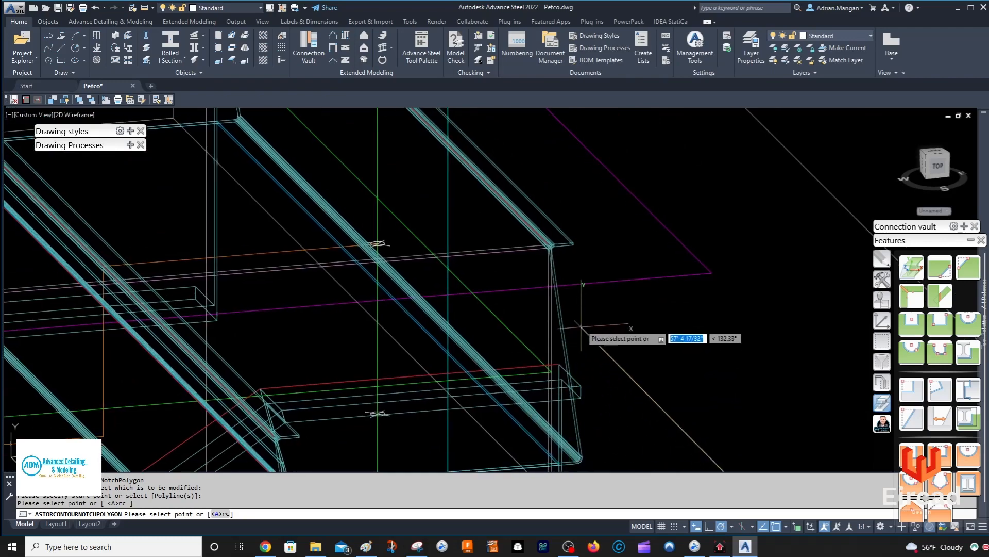
{"action": "scroll", "coordinate": [581, 326], "scroll_direction": "up", "scroll_amount": 3}
{"action": "middle_click_drag", "start_coordinate": [543, 231], "coordinate": [568, 268]}
{"action": "left_click", "coordinate": [573, 277]}
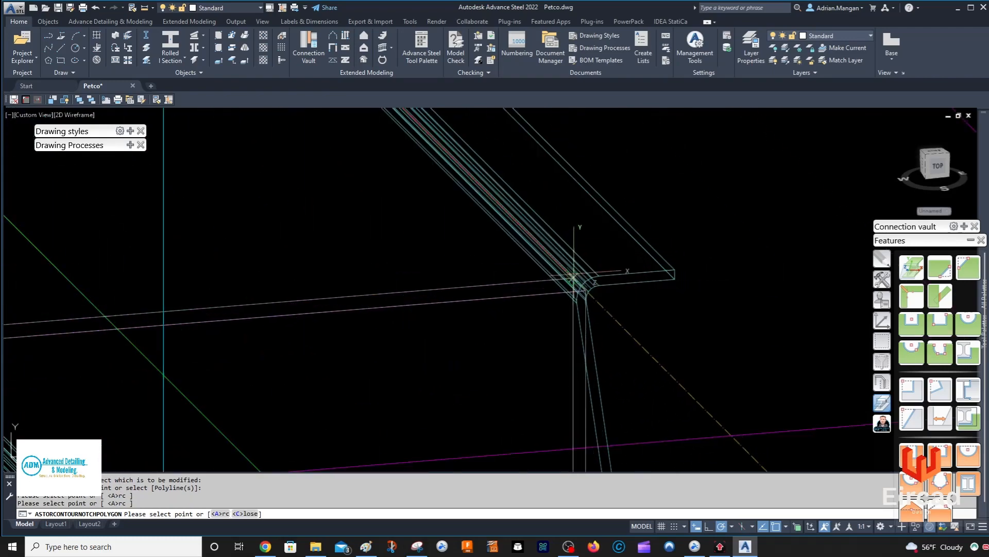
{"action": "left_click", "coordinate": [671, 270]}
- Continue the notch polygon around the upper nosing's outer end, down to the pan's lower bend, and close it at the custom tread's back corner
{"action": "scroll", "coordinate": [735, 342], "scroll_direction": "up", "scroll_amount": 5}
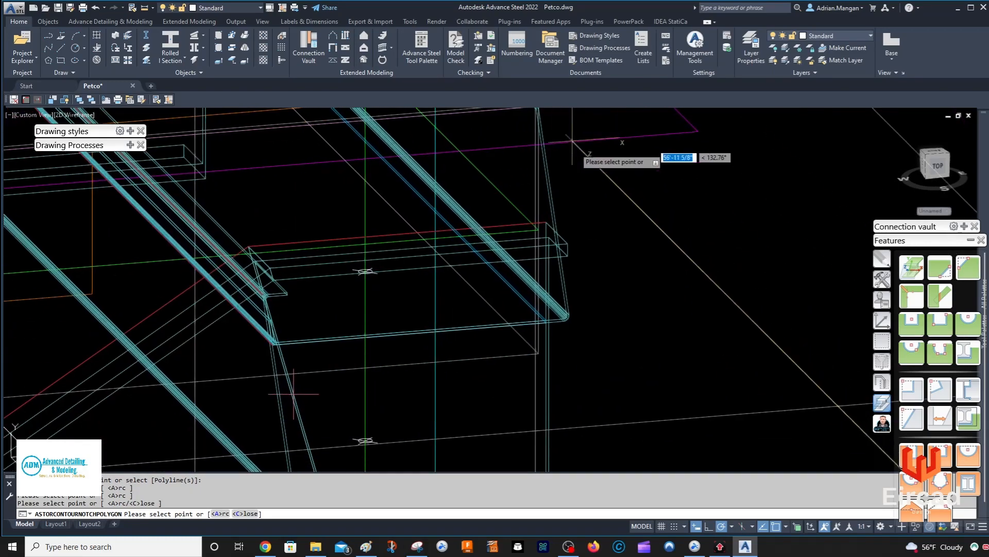
{"action": "scroll", "coordinate": [595, 216], "scroll_direction": "up", "scroll_amount": 6}
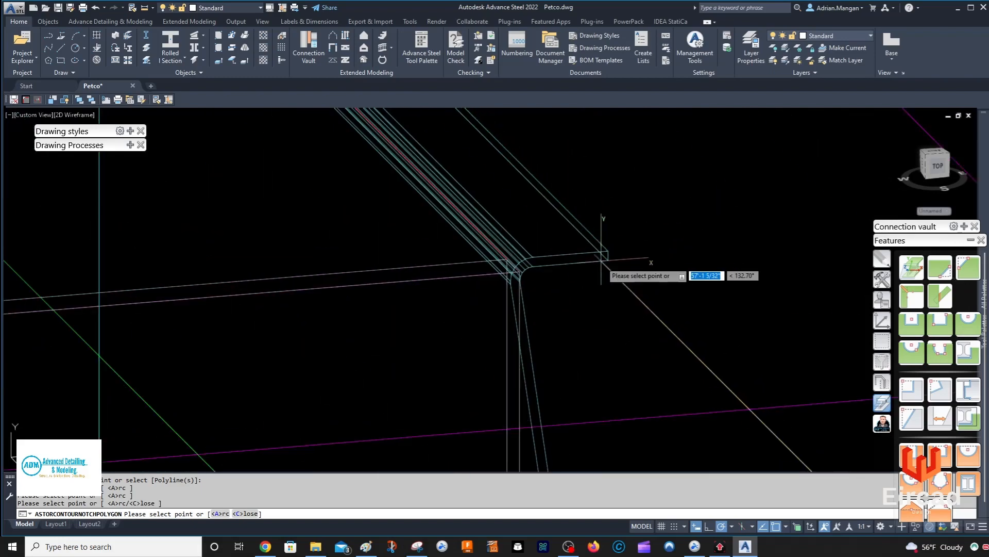
{"action": "left_click", "coordinate": [609, 259]}
{"action": "scroll", "coordinate": [637, 353], "scroll_direction": "down", "scroll_amount": 6}
{"action": "middle_click_drag", "start_coordinate": [638, 353], "coordinate": [602, 283]}
{"action": "scroll", "coordinate": [591, 307], "scroll_direction": "up", "scroll_amount": 5}
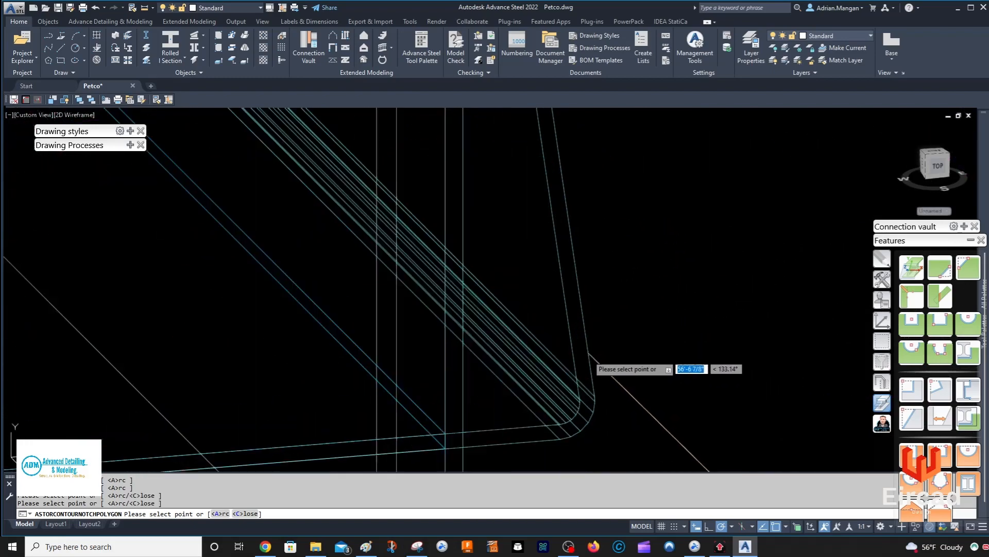
{"action": "scroll", "coordinate": [590, 390], "scroll_direction": "up", "scroll_amount": 4}
{"action": "left_click", "coordinate": [600, 403]}
{"action": "scroll", "coordinate": [653, 396], "scroll_direction": "down", "scroll_amount": 2}
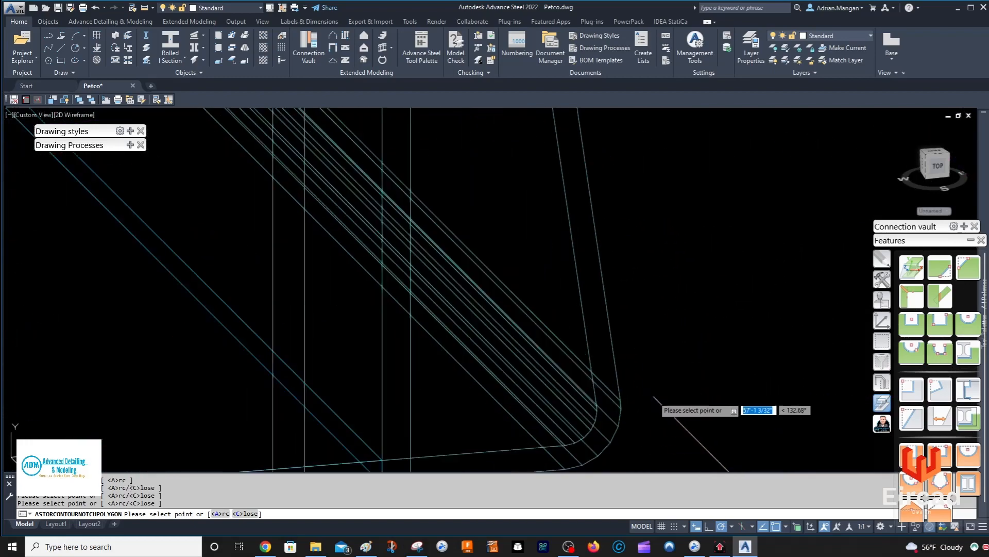
{"action": "scroll", "coordinate": [654, 396], "scroll_direction": "down", "scroll_amount": 4}
{"action": "middle_click_drag", "start_coordinate": [654, 396], "coordinate": [643, 279]}
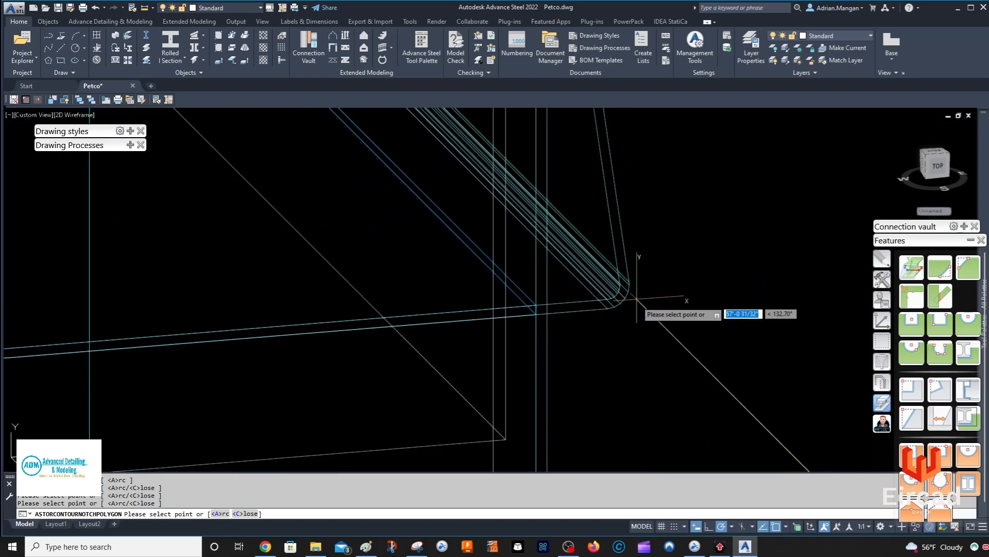
{"action": "scroll", "coordinate": [640, 304], "scroll_direction": "up", "scroll_amount": 4}
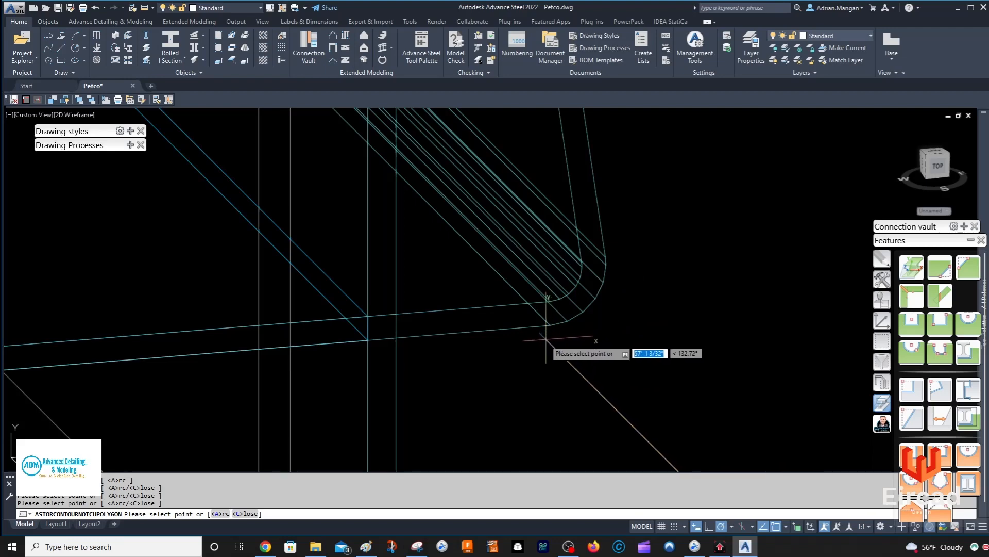
{"action": "left_click", "coordinate": [367, 339]}
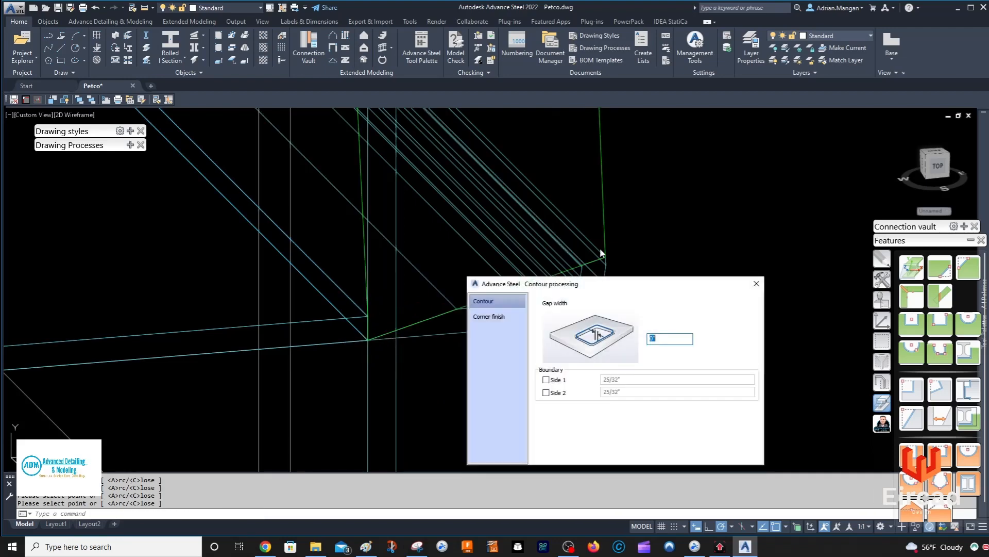
{"action": "left_click", "coordinate": [757, 283]}
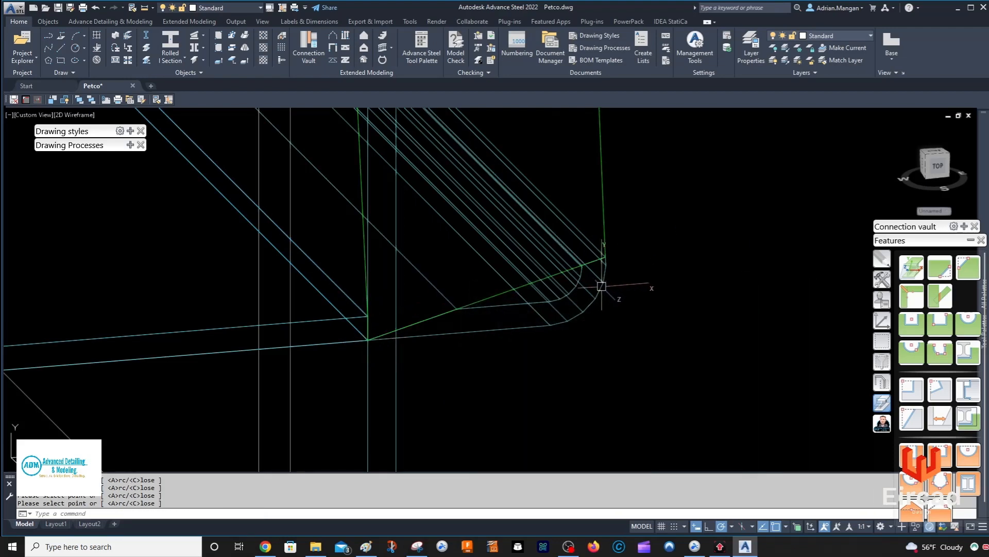
- Draw a construction line upward from the notch's lower outer corner along its outer edge
{"action": "scroll", "coordinate": [642, 267], "scroll_direction": "down", "scroll_amount": 3}
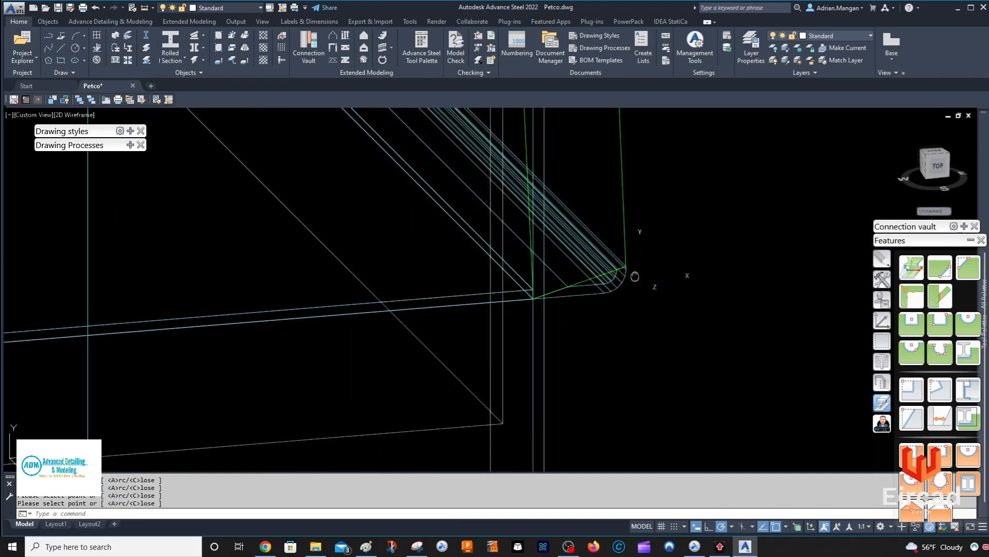
{"action": "type", "text": "l"}
{"action": "key", "text": "Return"}
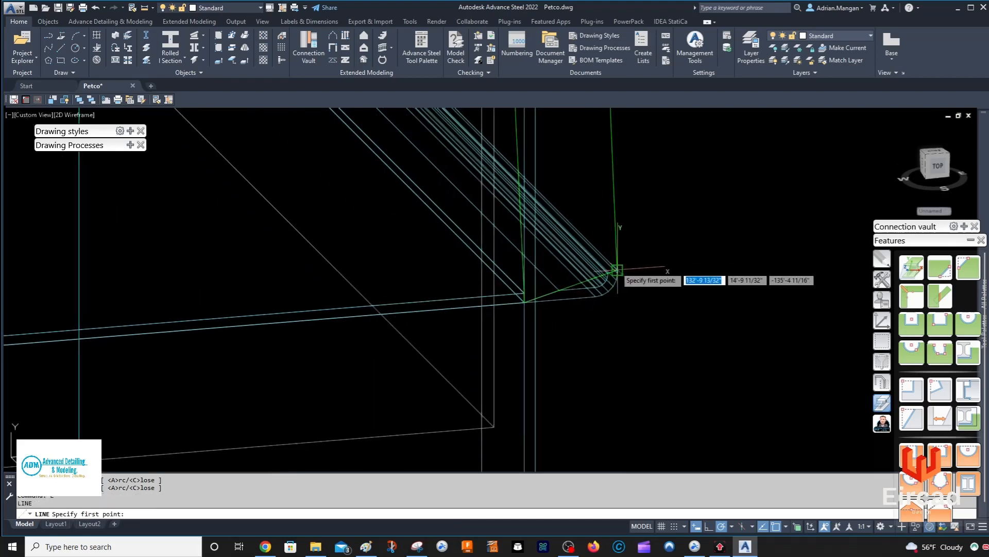
{"action": "left_click", "coordinate": [618, 270]}
{"action": "scroll", "coordinate": [655, 149], "scroll_direction": "down", "scroll_amount": 2}
{"action": "middle_click_drag", "start_coordinate": [655, 147], "coordinate": [645, 270]}
{"action": "scroll", "coordinate": [609, 192], "scroll_direction": "down", "scroll_amount": 5}
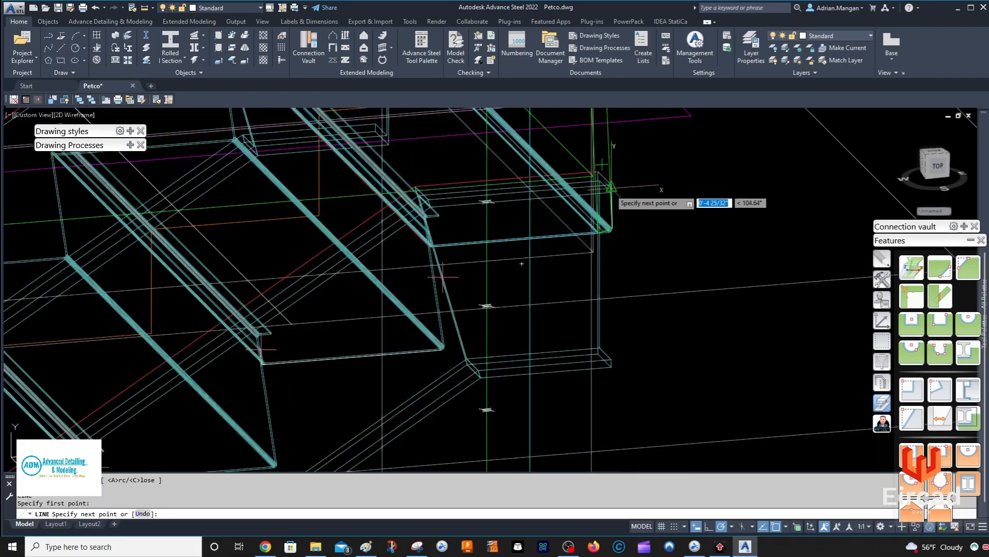
{"action": "middle_click_drag", "start_coordinate": [610, 196], "coordinate": [603, 210]}
{"action": "key", "text": "Escape"}
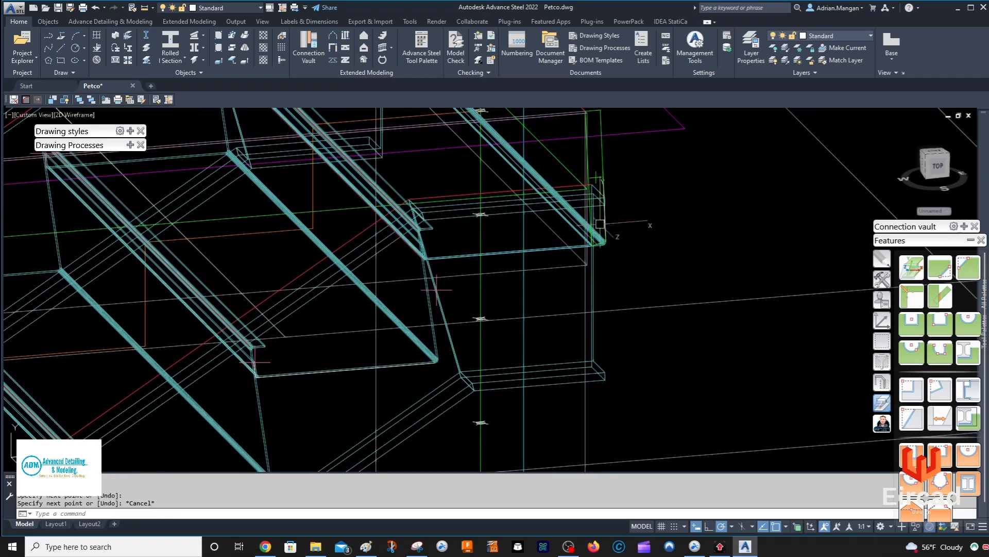
- Draw a construction line from the notch's starting corner along the pan's underside to where the bend begins
{"action": "scroll", "coordinate": [593, 232], "scroll_direction": "up", "scroll_amount": 5}
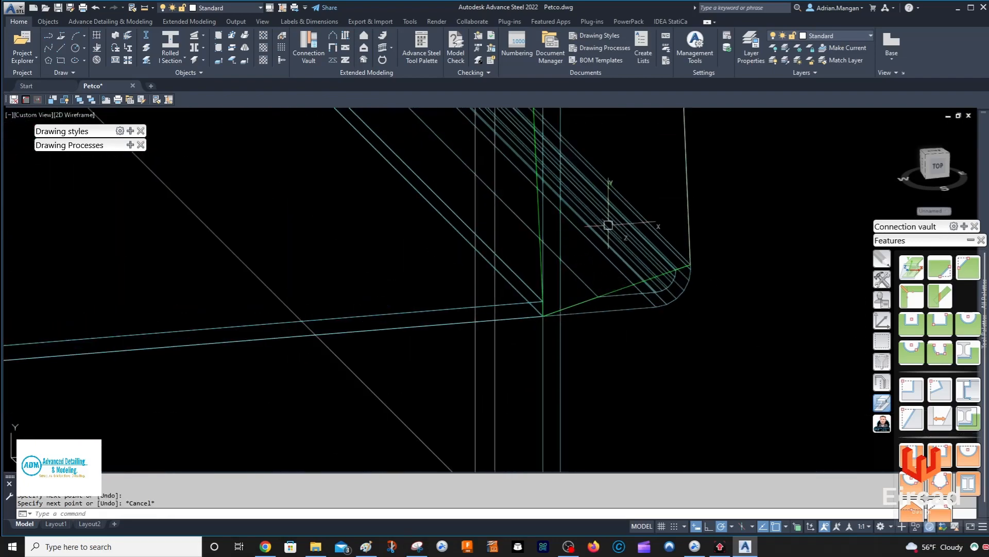
{"action": "type", "text": "l"}
{"action": "key", "text": "Return"}
{"action": "left_click", "coordinate": [543, 315]}
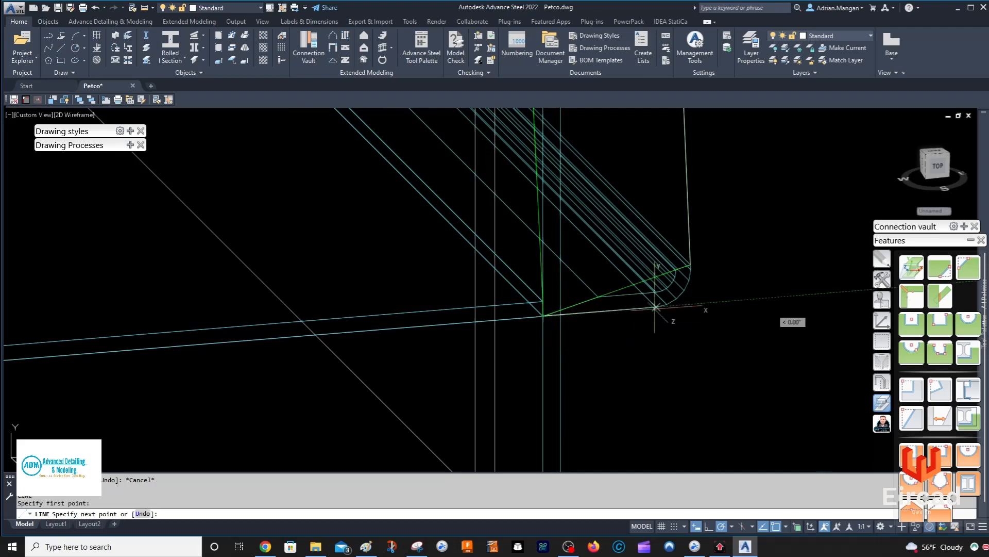
{"action": "left_click", "coordinate": [655, 308]}
{"action": "key", "text": "Escape"}
- Fillet the two construction lines with a radius of 0 so they meet in a sharp corner beyond the pan's bend
{"action": "left_click", "coordinate": [882, 423]}
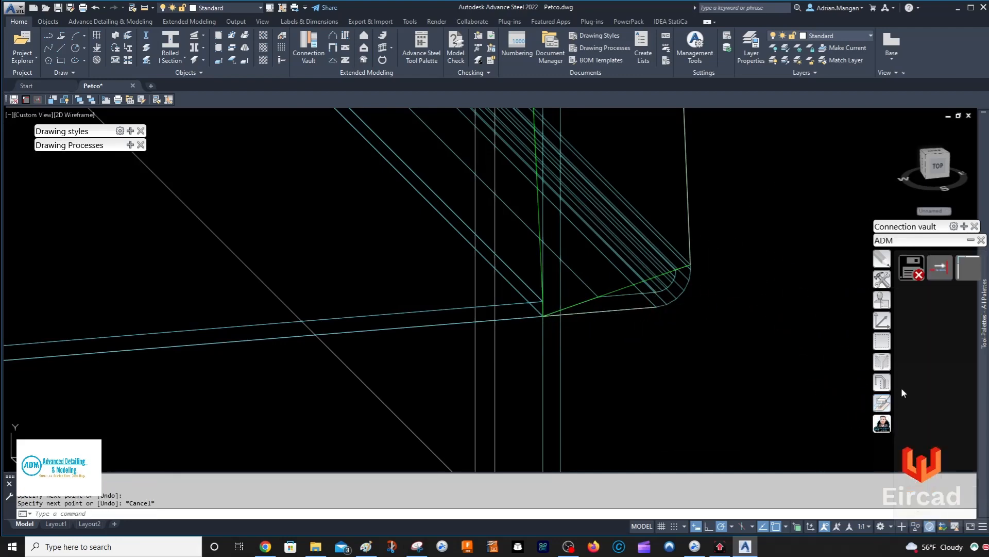
{"action": "left_click", "coordinate": [959, 279]}
{"action": "left_click", "coordinate": [628, 309]}
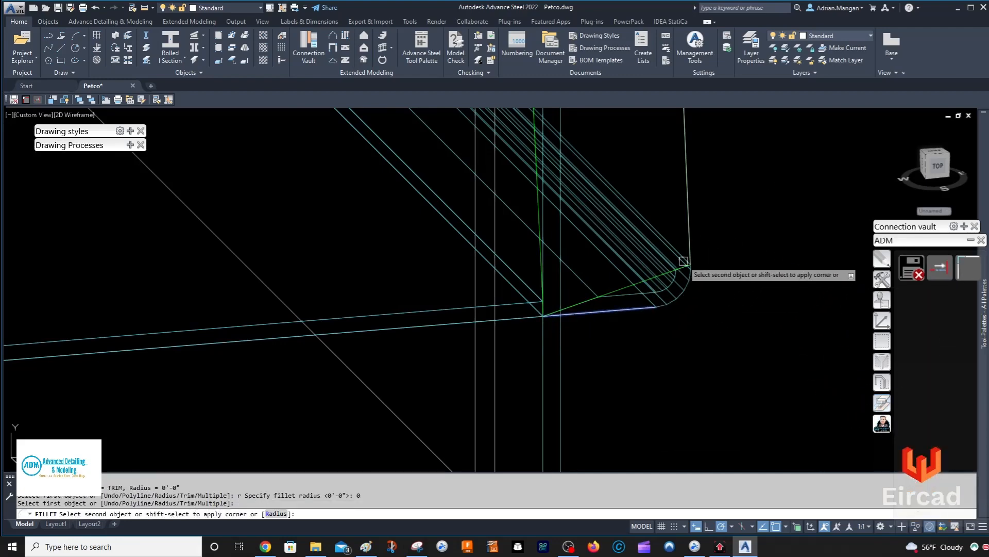
{"action": "left_click", "coordinate": [688, 268]}
- Stretch the notch contour's sloping lower edge by its midpoint to the sharp corner of the two construction lines
{"action": "scroll", "coordinate": [673, 270], "scroll_direction": "up", "scroll_amount": 3}
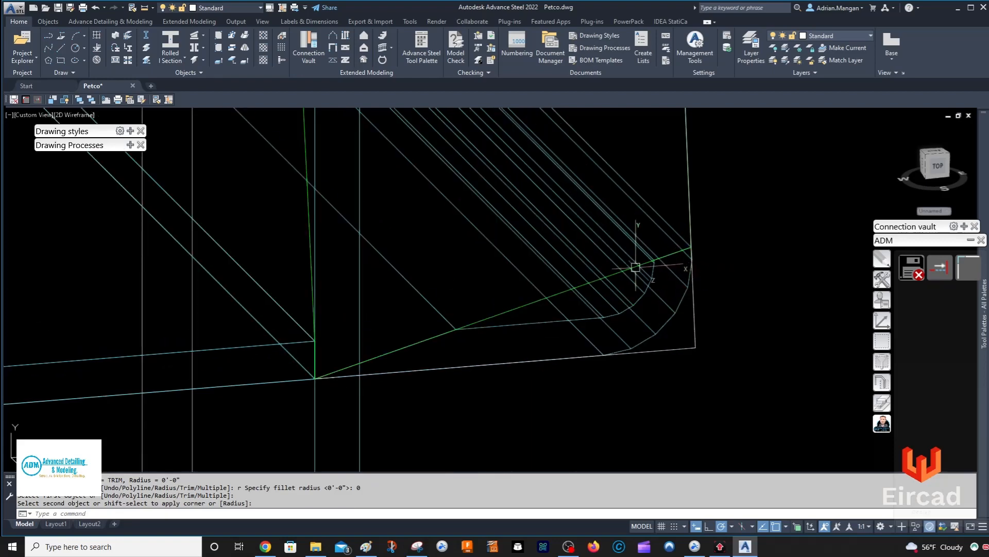
{"action": "left_click", "coordinate": [636, 267]}
{"action": "left_click", "coordinate": [503, 313]}
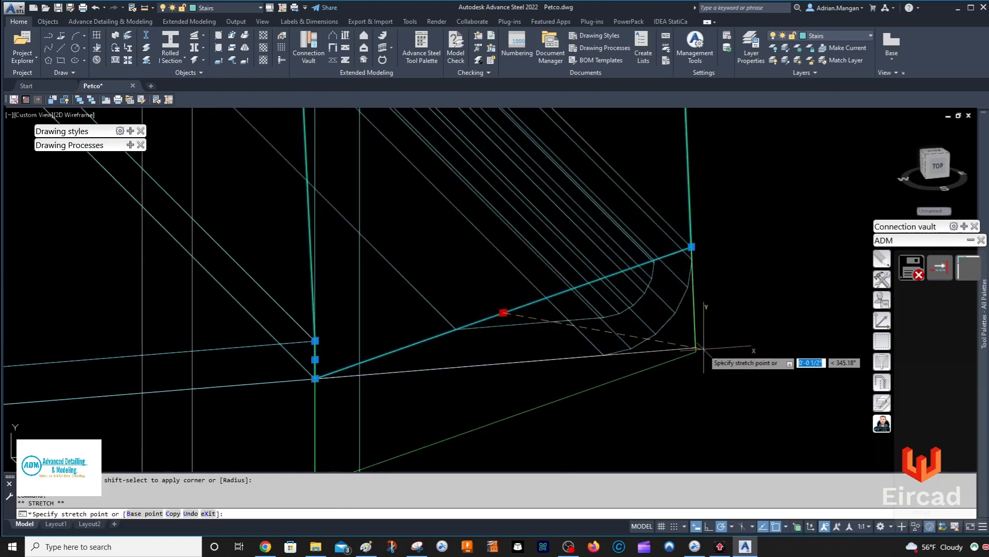
{"action": "left_click", "coordinate": [696, 348]}
{"action": "middle_click_drag", "start_coordinate": [619, 342], "coordinate": [662, 276]}
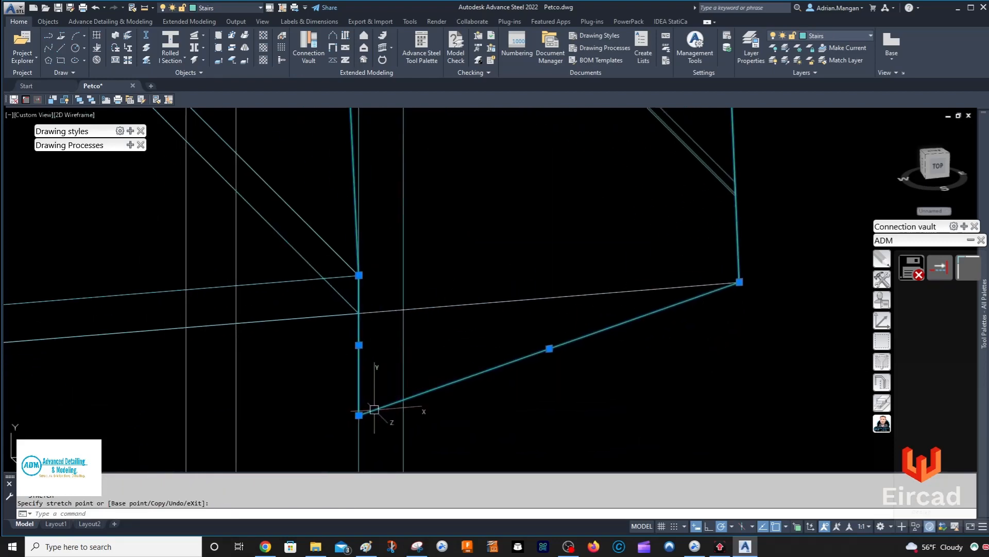
- Stretch the selected plate's lower inner corner up to the reference line intersection, then clear the selection
{"action": "left_click", "coordinate": [360, 313]}
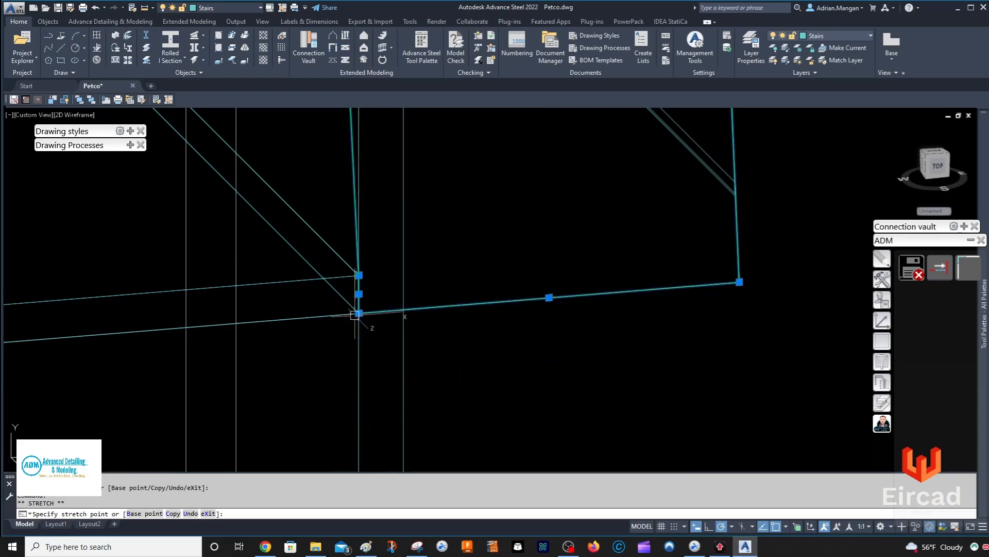
{"action": "scroll", "coordinate": [512, 329], "scroll_direction": "down", "scroll_amount": 4}
{"action": "middle_click_drag", "start_coordinate": [512, 329], "coordinate": [532, 407]}
{"action": "key", "text": "Escape"}
{"action": "scroll", "coordinate": [613, 327], "scroll_direction": "down", "scroll_amount": 6}
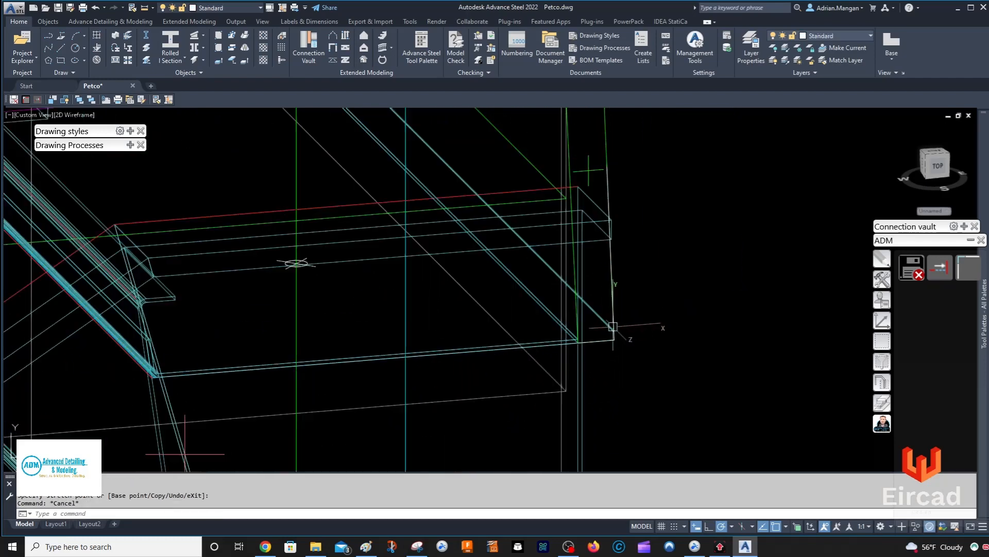
- Stretch the outer edge of the narrow plate at the stair's top landing outward using its midpoint
{"action": "scroll", "coordinate": [612, 329], "scroll_direction": "up", "scroll_amount": 6}
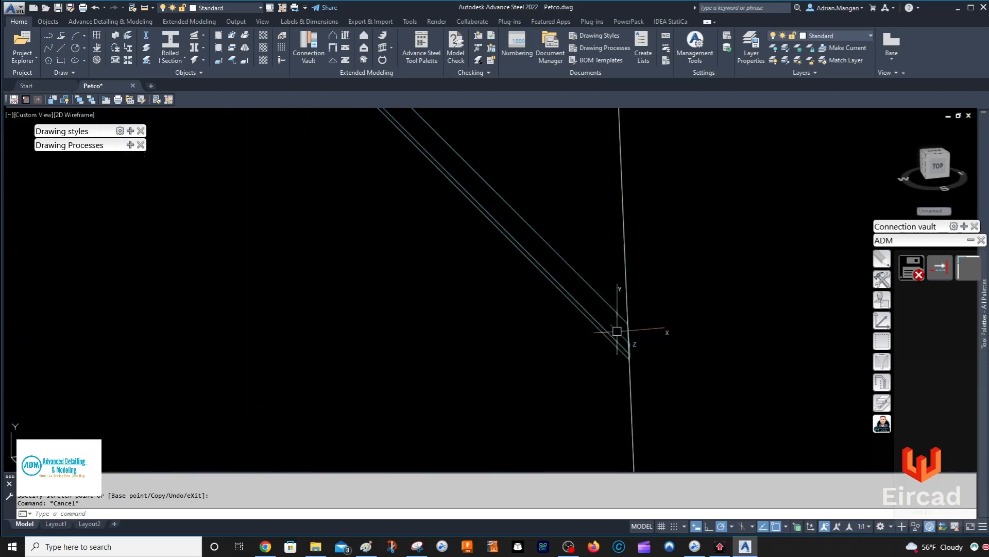
{"action": "scroll", "coordinate": [629, 356], "scroll_direction": "up", "scroll_amount": 2}
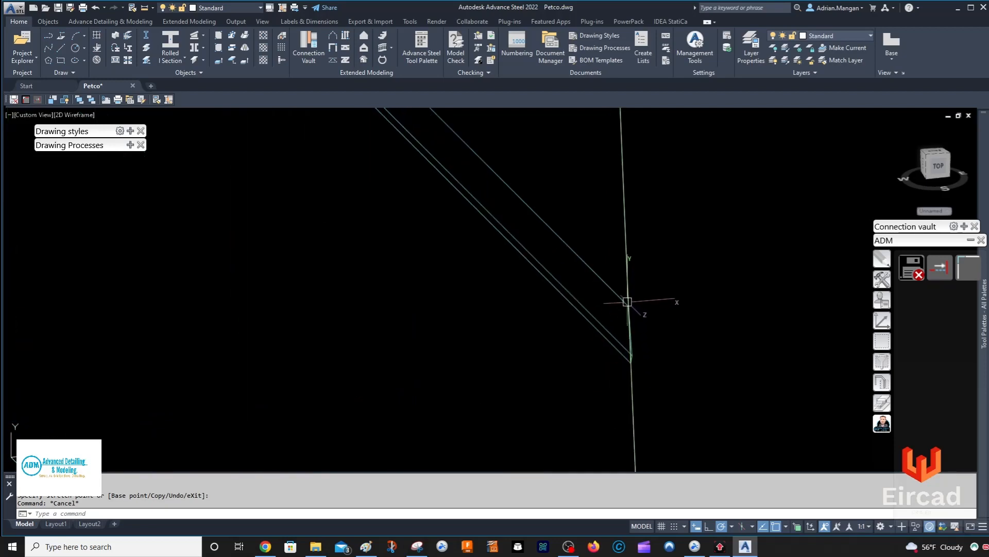
{"action": "scroll", "coordinate": [626, 304], "scroll_direction": "down", "scroll_amount": 8}
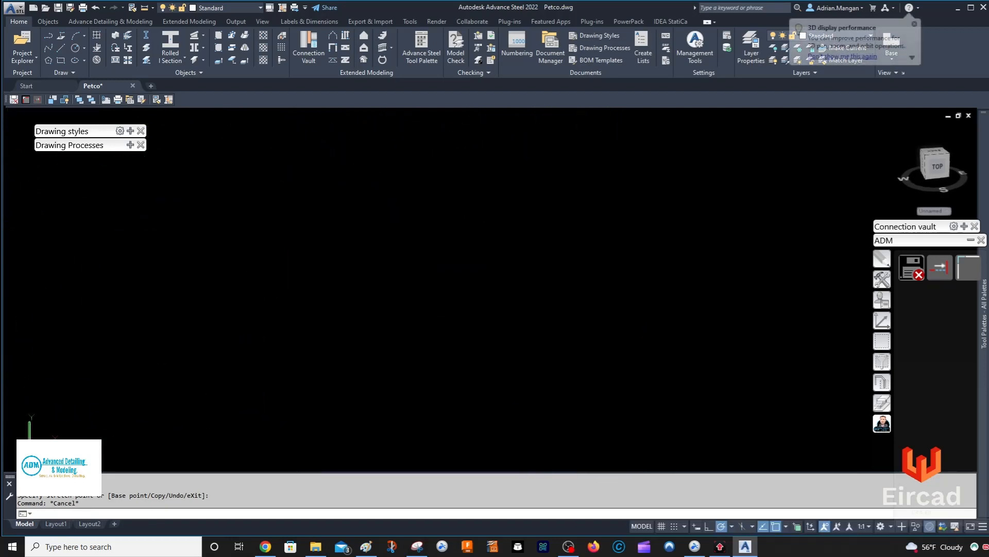
{"action": "scroll", "coordinate": [519, 323], "scroll_direction": "up", "scroll_amount": 8}
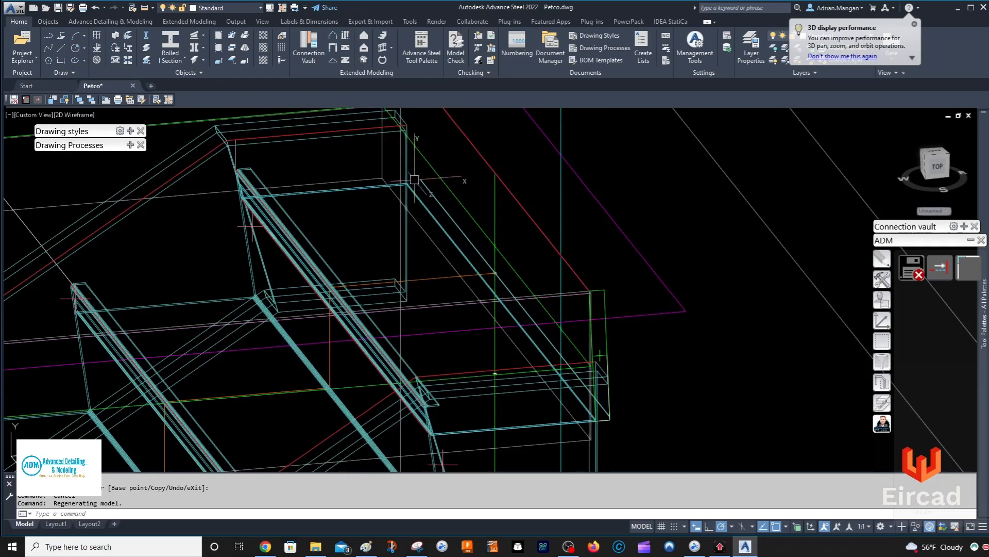
{"action": "scroll", "coordinate": [415, 179], "scroll_direction": "up", "scroll_amount": 3}
{"action": "scroll", "coordinate": [419, 184], "scroll_direction": "down", "scroll_amount": 4}
{"action": "scroll", "coordinate": [490, 261], "scroll_direction": "up", "scroll_amount": 5}
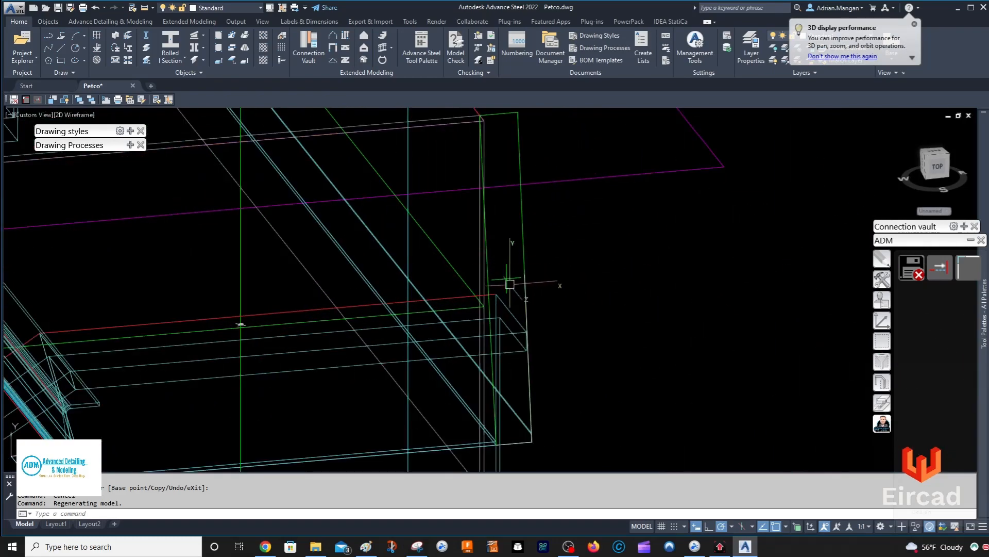
{"action": "left_click", "coordinate": [521, 264]}
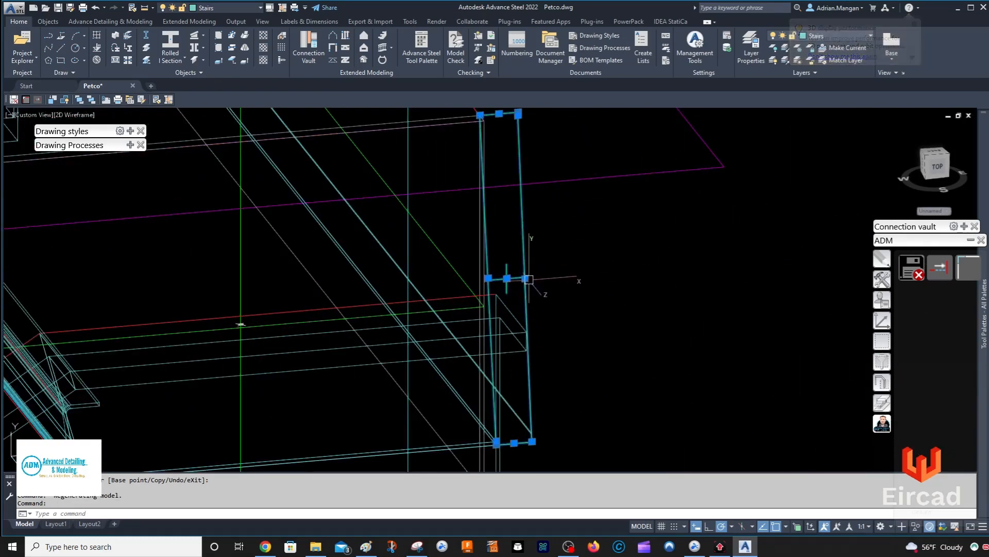
{"action": "left_click", "coordinate": [525, 278]}
{"action": "key", "text": "Escape"}
{"action": "key", "text": "Escape"}
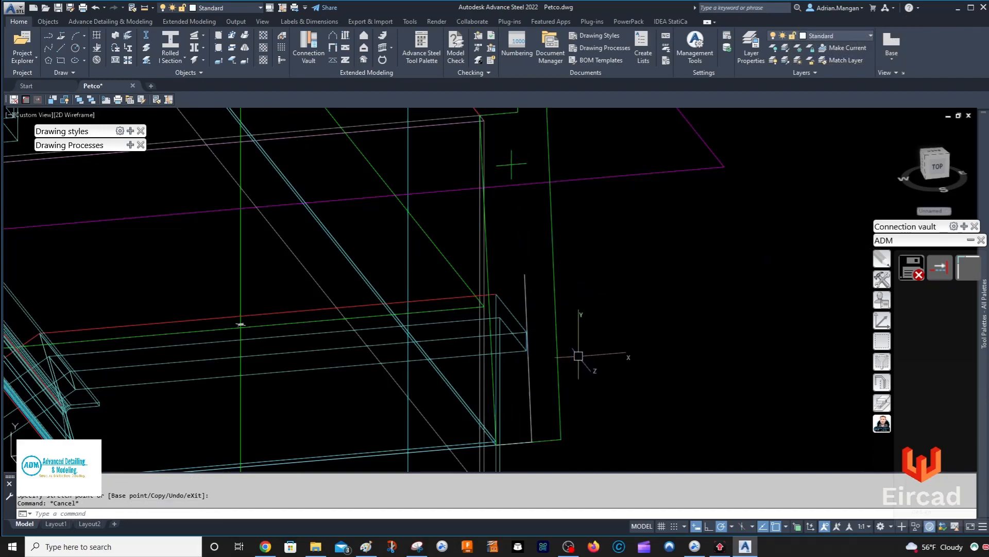
- Examine both ends of the top tread and how they meet the stringers and the landing
{"action": "scroll", "coordinate": [661, 359], "scroll_direction": "down", "scroll_amount": 3}
{"action": "scroll", "coordinate": [579, 362], "scroll_direction": "up", "scroll_amount": 5}
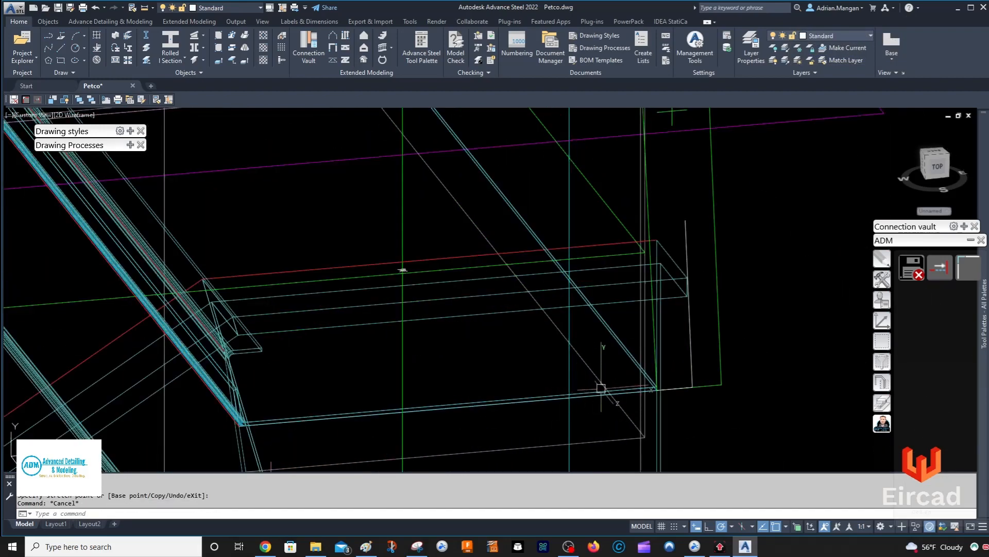
{"action": "scroll", "coordinate": [252, 427], "scroll_direction": "up", "scroll_amount": 5}
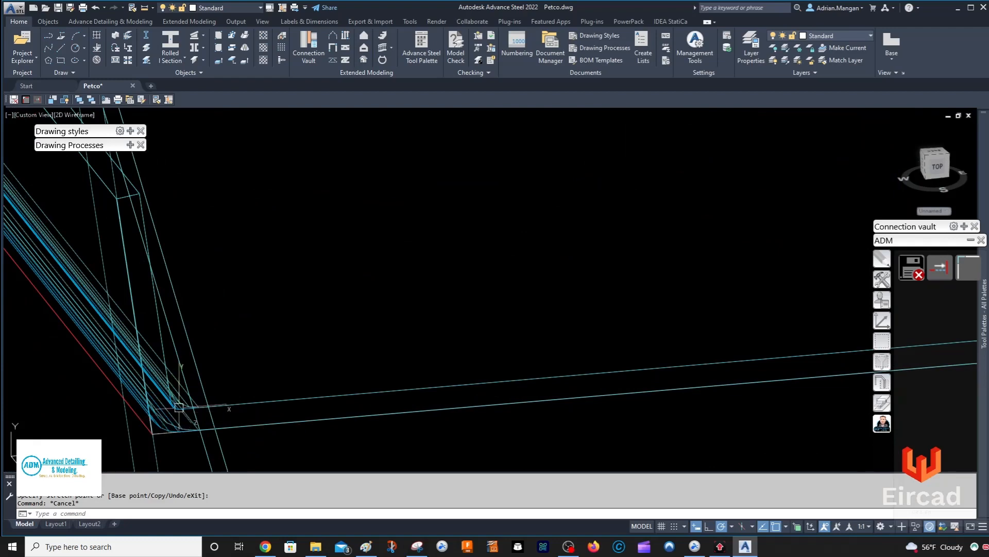
{"action": "middle_click_drag", "start_coordinate": [179, 407], "coordinate": [366, 394]}
{"action": "scroll", "coordinate": [365, 392], "scroll_direction": "up", "scroll_amount": 4}
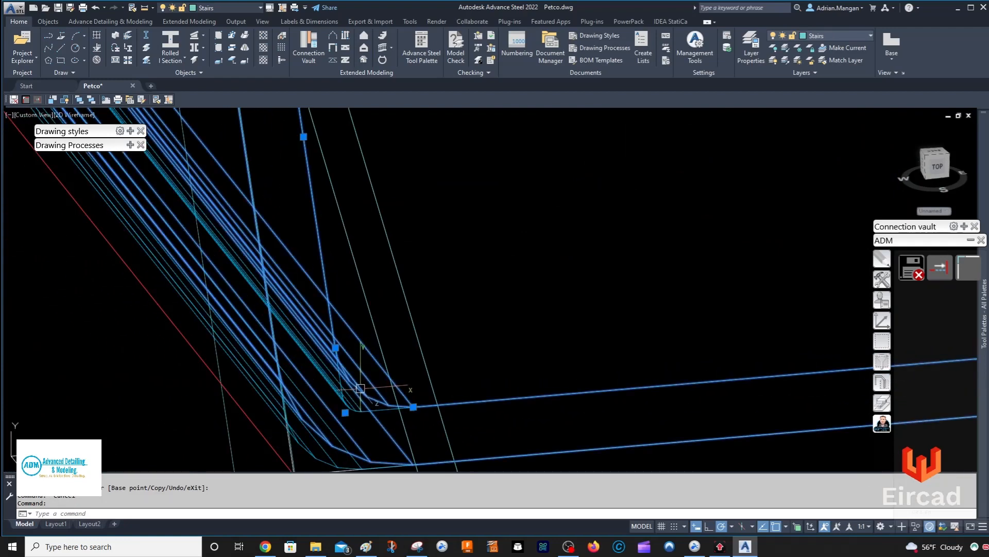
{"action": "scroll", "coordinate": [360, 389], "scroll_direction": "up", "scroll_amount": 3}
{"action": "scroll", "coordinate": [353, 399], "scroll_direction": "down", "scroll_amount": 3}
{"action": "left_click", "coordinate": [351, 413]}
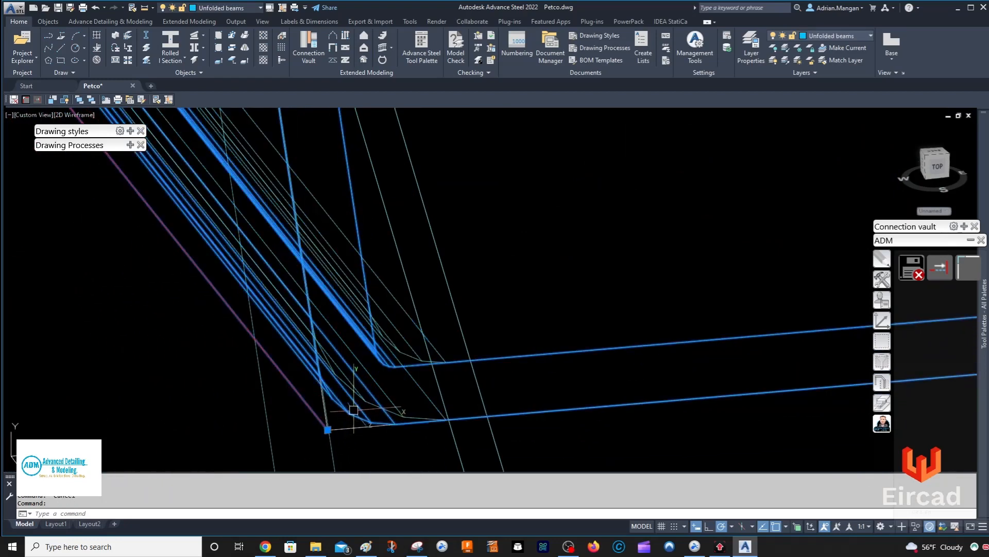
{"action": "key", "text": "Delete"}
{"action": "mouse_move", "coordinate": [354, 410]}
{"action": "middle_mouse_down", "text": "shift"}
{"action": "mouse_move", "coordinate": [452, 412]}
{"action": "mouse_move", "coordinate": [625, 338]}
{"action": "mouse_move", "coordinate": [594, 323]}
{"action": "middle_mouse_up", "text": "shift"}
{"action": "scroll", "coordinate": [509, 217], "scroll_direction": "up", "scroll_amount": 4}
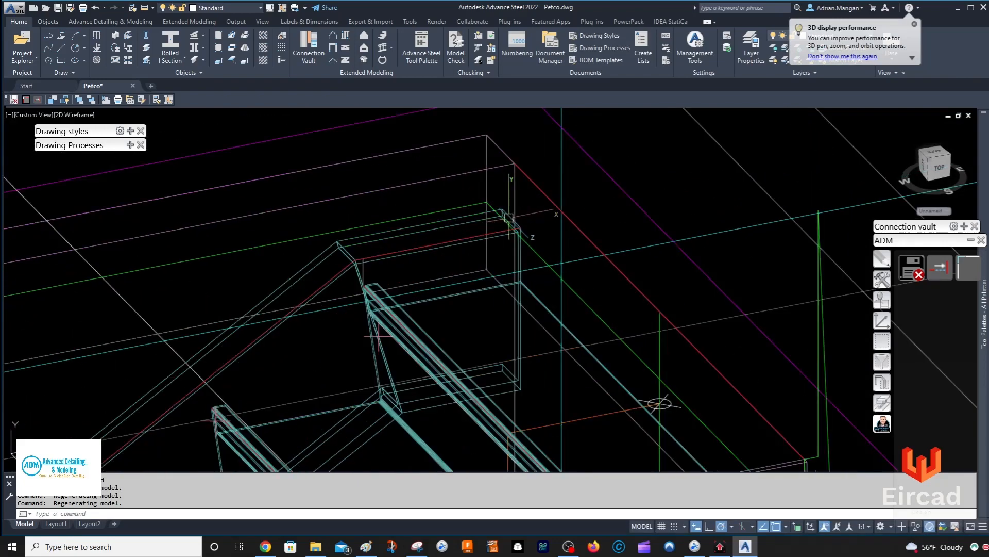
{"action": "scroll", "coordinate": [509, 218], "scroll_direction": "up", "scroll_amount": 3}
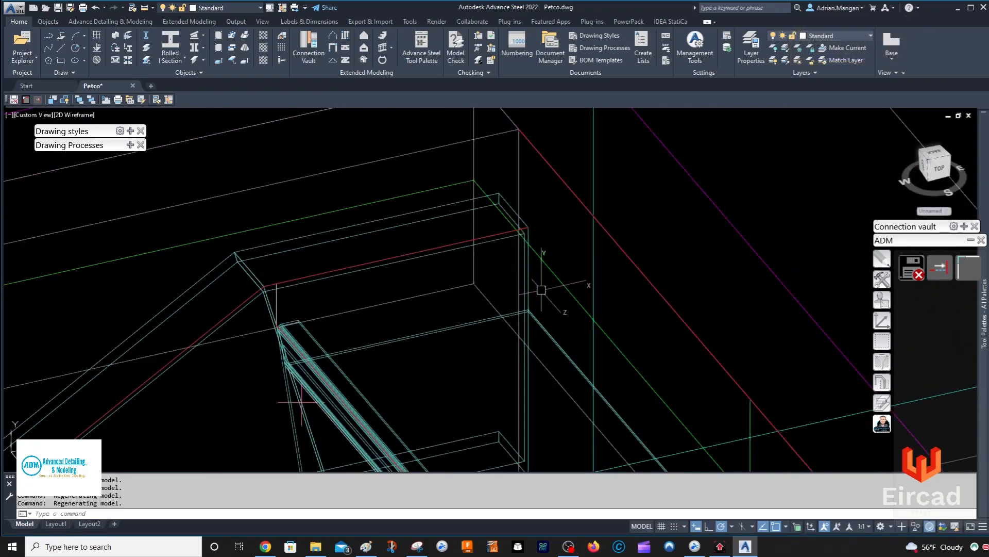
{"action": "left_click", "coordinate": [539, 323]}
{"action": "scroll", "coordinate": [561, 348], "scroll_direction": "down", "scroll_amount": 4}
{"action": "middle_click_drag", "start_coordinate": [615, 390], "coordinate": [591, 335]}
{"action": "scroll", "coordinate": [518, 236], "scroll_direction": "up", "scroll_amount": 3}
{"action": "key", "text": "Escape"}
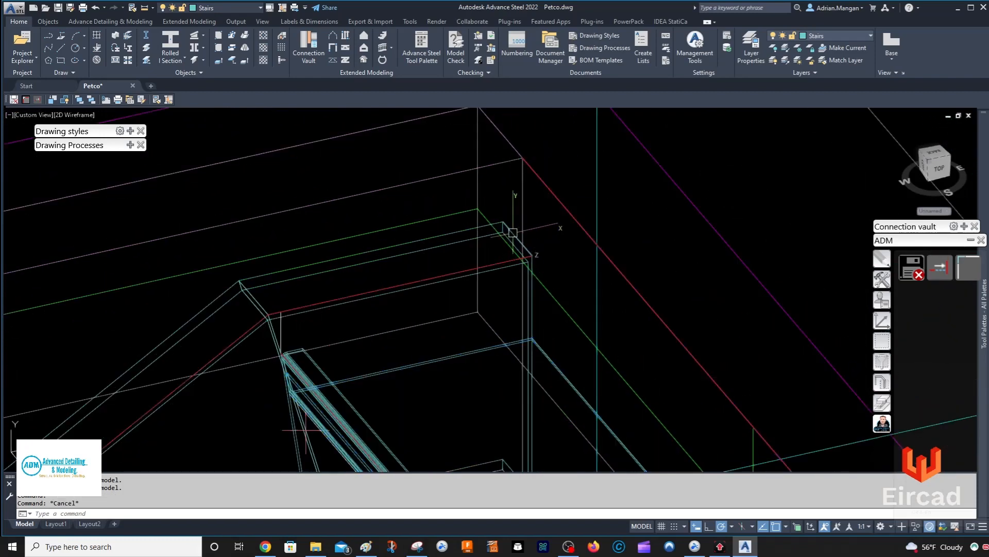
- Measure the distance from the rear stringer's top landing corner to the upper corner of the reference outline
{"action": "middle_click_drag", "start_coordinate": [532, 219], "coordinate": [516, 361], "text": "shift"}
{"action": "scroll", "coordinate": [524, 247], "scroll_direction": "up", "scroll_amount": 4}
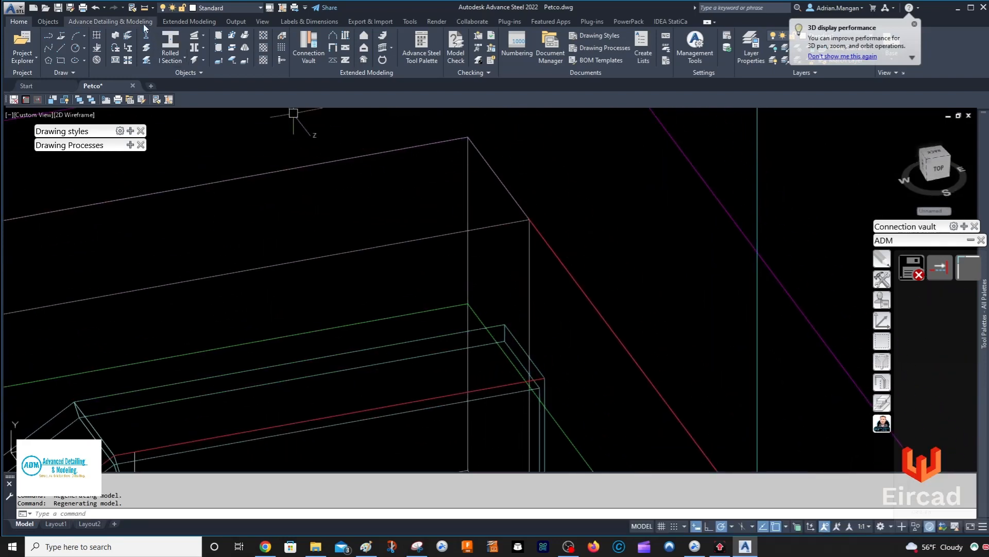
{"action": "left_click", "coordinate": [145, 9]}
{"action": "left_click", "coordinate": [161, 28]}
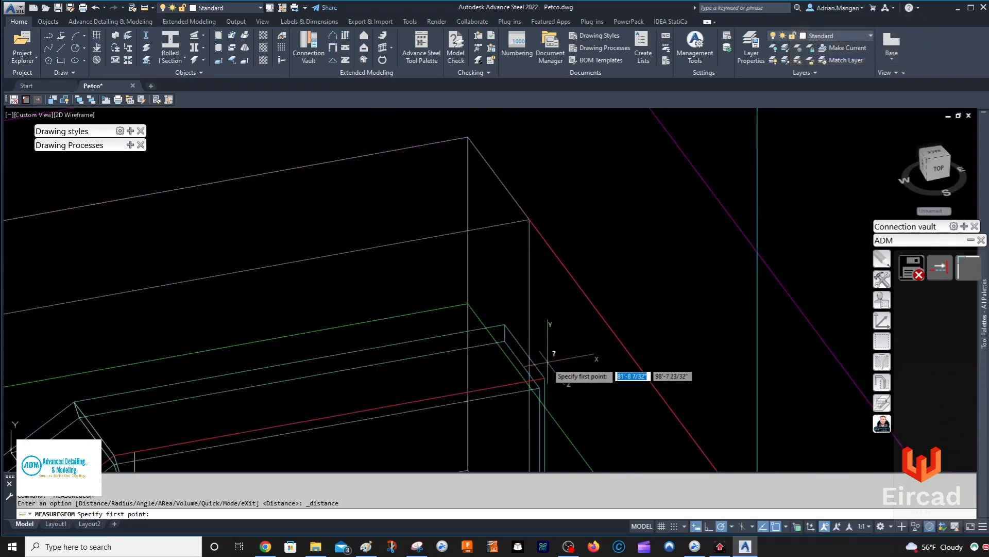
{"action": "left_click", "coordinate": [545, 378]}
{"action": "left_click", "coordinate": [467, 139]}
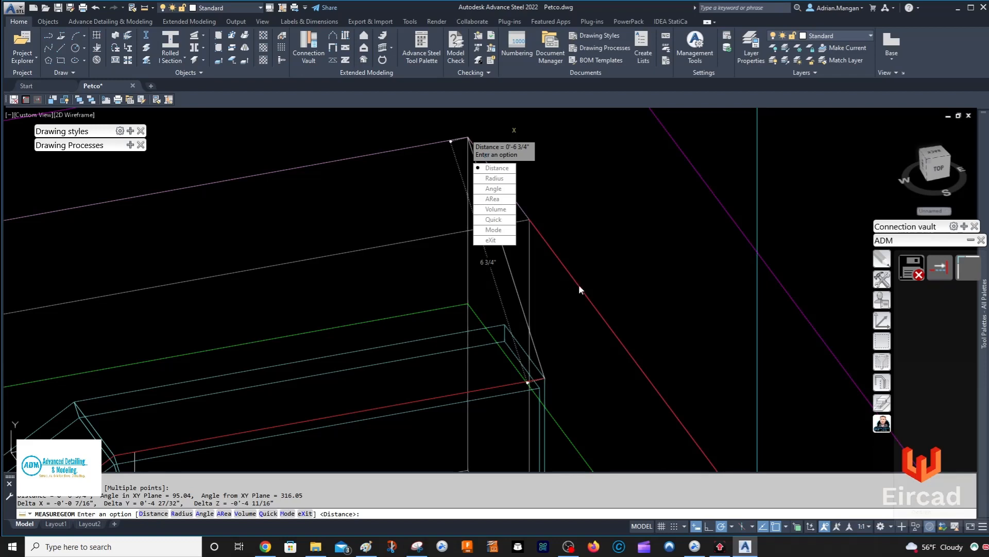
{"action": "key", "text": "Escape"}
- Open the stair's Advance joint properties from the rear stringer and show the top landing settings
{"action": "left_click", "coordinate": [544, 375]}
{"action": "right_click", "coordinate": [545, 376]}
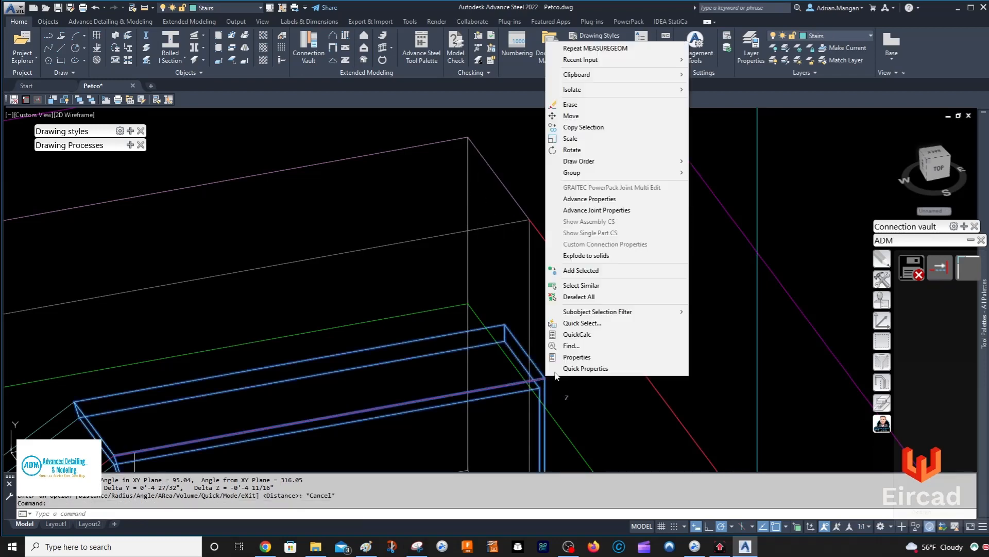
{"action": "left_click", "coordinate": [643, 211]}
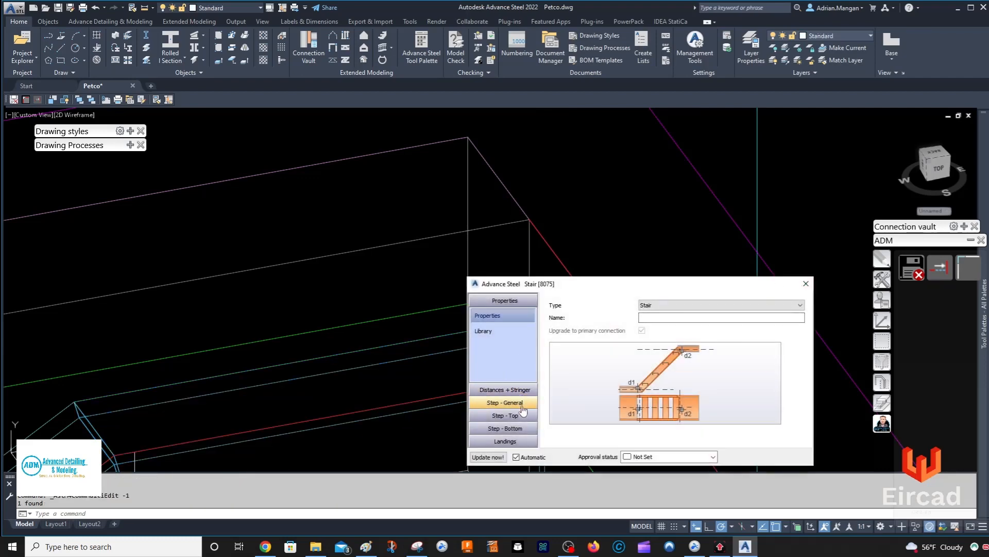
{"action": "left_click", "coordinate": [508, 441]}
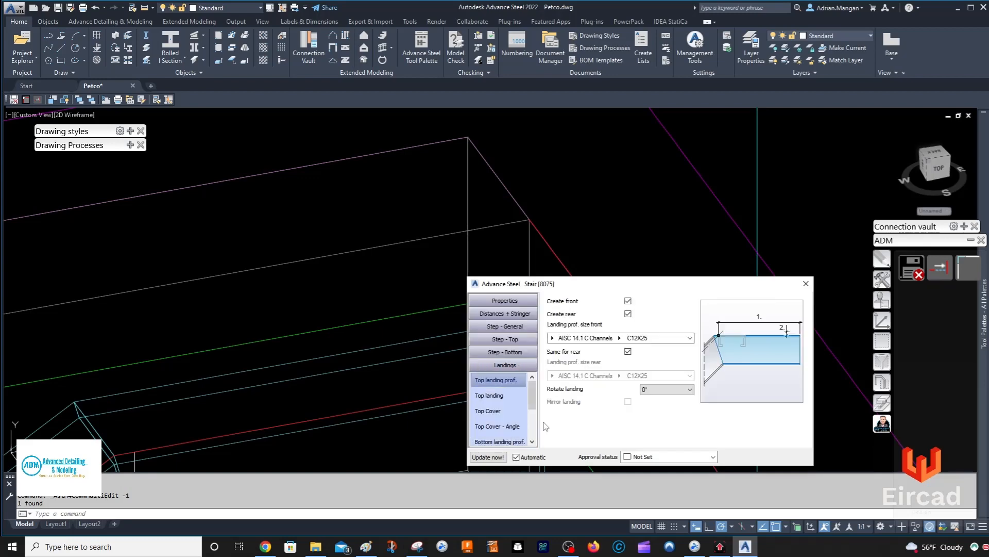
{"action": "left_click", "coordinate": [515, 397]}
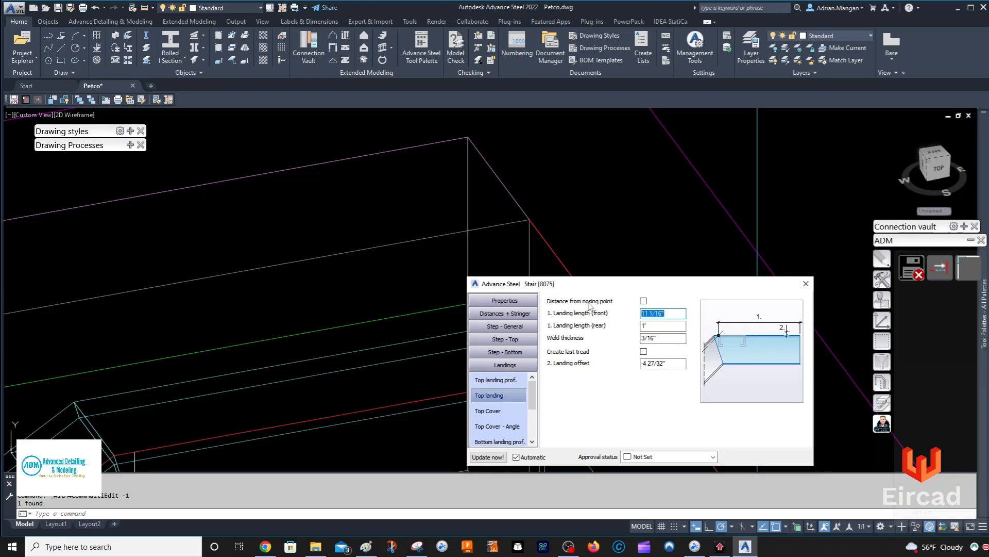
- Set the stair's rear top landing length to 11 1/16 inches and close the joint properties
{"action": "left_click_drag", "start_coordinate": [627, 282], "coordinate": [793, 210]}
{"action": "scroll", "coordinate": [449, 309], "scroll_direction": "down", "scroll_amount": 4}
{"action": "middle_click_drag", "start_coordinate": [449, 309], "coordinate": [571, 324]}
{"action": "scroll", "coordinate": [237, 264], "scroll_direction": "down", "scroll_amount": 4}
{"action": "middle_click_drag", "start_coordinate": [574, 323], "coordinate": [343, 297], "text": "shift"}
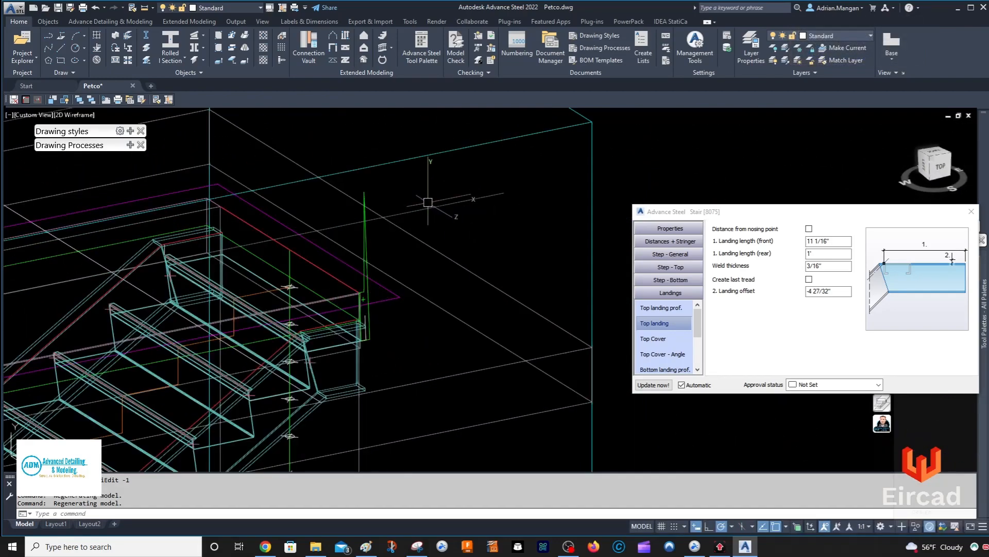
{"action": "left_click", "coordinate": [824, 253]}
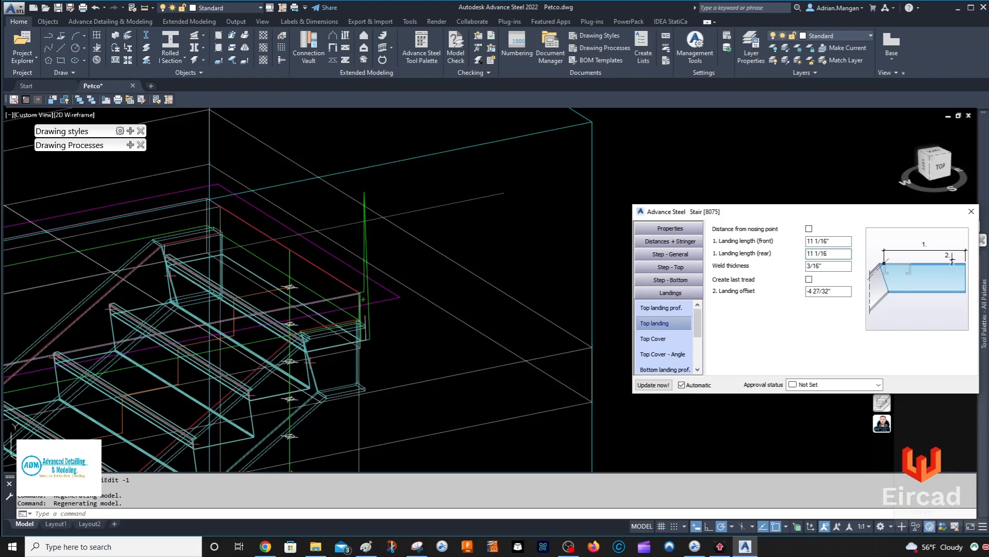
{"action": "mouse_move", "coordinate": [980, 217]}
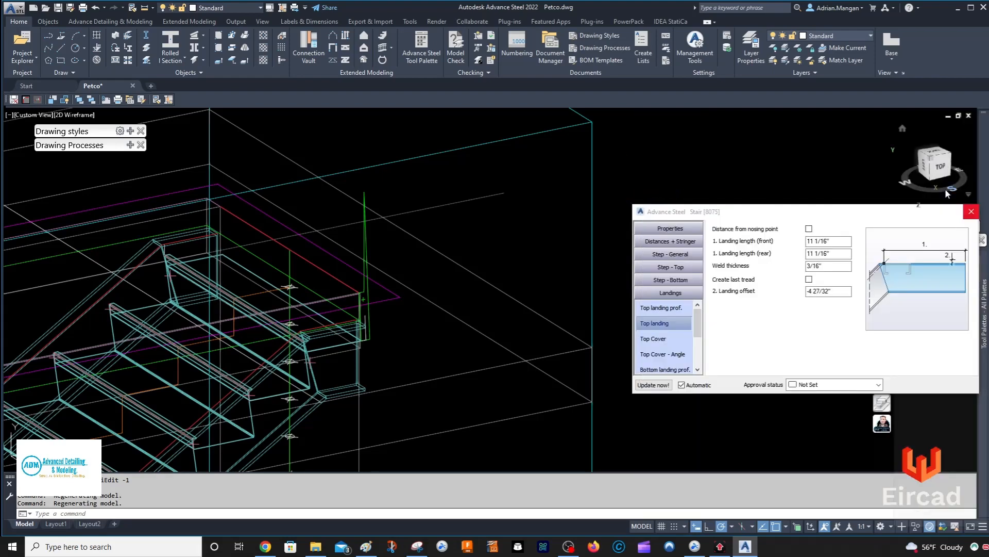
{"action": "left_click", "coordinate": [971, 212]}
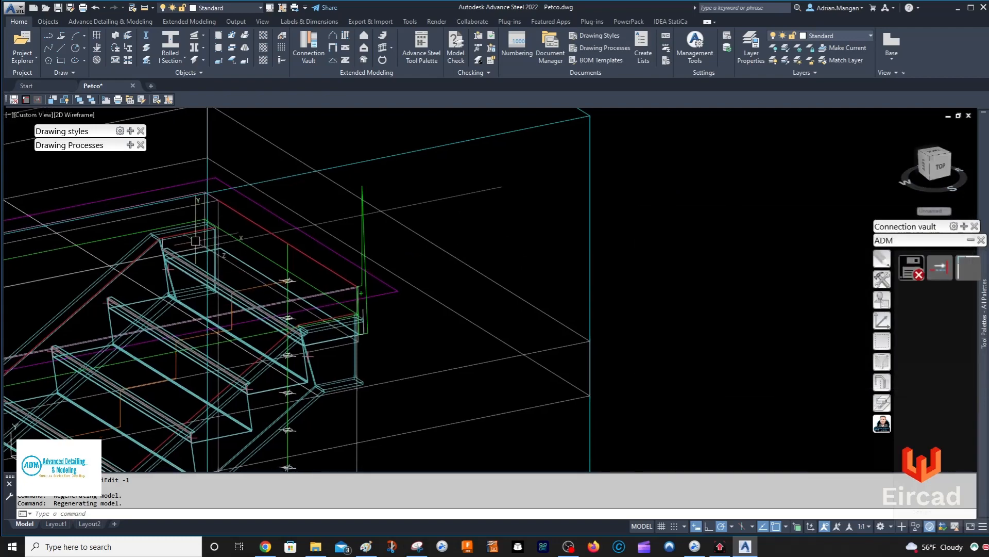
- Examine the rear stringer's top landing end against the surrounding reference lines
{"action": "scroll", "coordinate": [197, 242], "scroll_direction": "up", "scroll_amount": 5}
{"action": "mouse_move", "coordinate": [201, 238]}
{"action": "middle_mouse_down", "text": "shift"}
{"action": "mouse_move", "coordinate": [196, 248]}
{"action": "mouse_move", "coordinate": [204, 234]}
{"action": "middle_mouse_up", "text": "shift"}
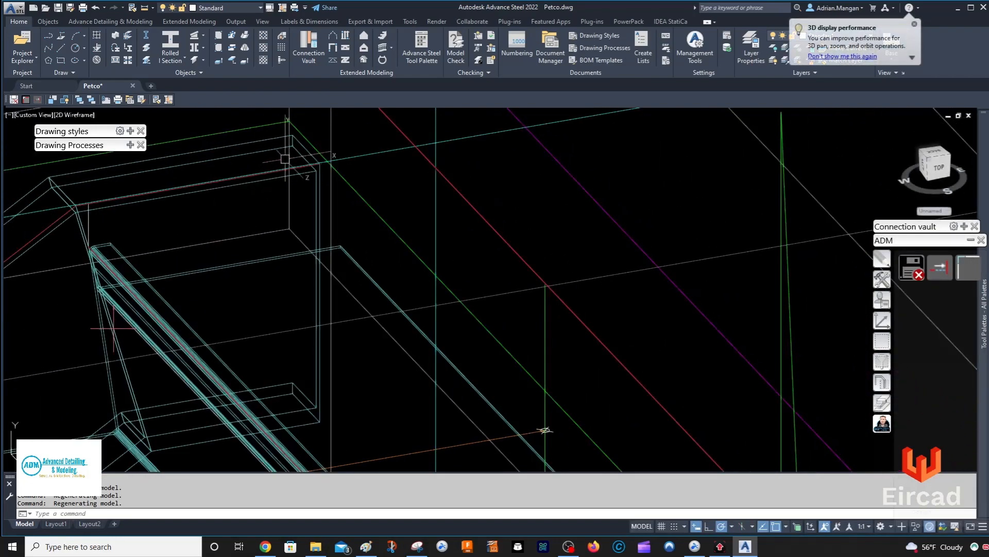
{"action": "scroll", "coordinate": [297, 148], "scroll_direction": "up", "scroll_amount": 5}
{"action": "middle_click_drag", "start_coordinate": [297, 148], "coordinate": [296, 162], "text": "shift"}
{"action": "scroll", "coordinate": [296, 162], "scroll_direction": "down", "scroll_amount": 5}
{"action": "scroll", "coordinate": [531, 278], "scroll_direction": "down", "scroll_amount": 5}
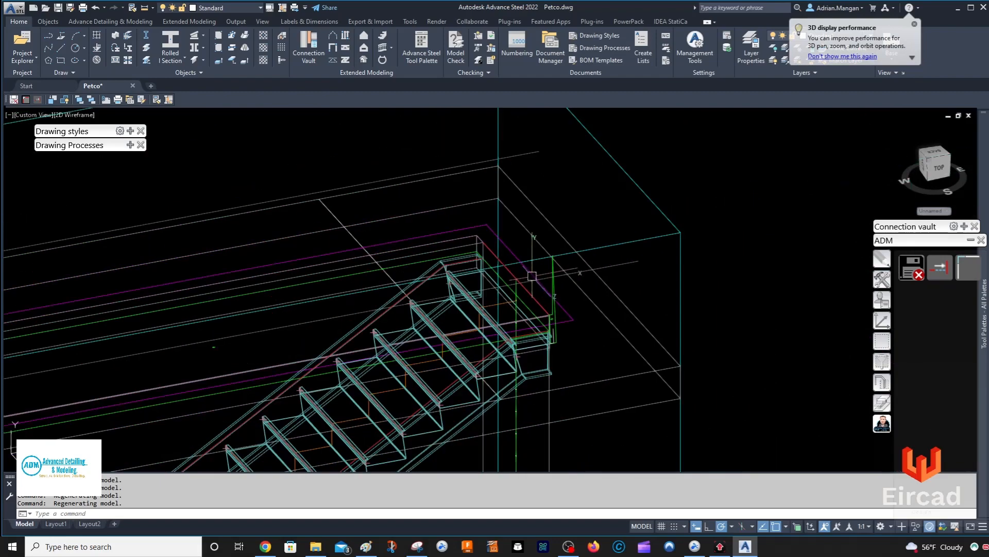
- Try to stretch the top vertex of the narrow landing plate down to the upper end of its short edge
{"action": "scroll", "coordinate": [563, 338], "scroll_direction": "up", "scroll_amount": 7}
{"action": "scroll", "coordinate": [519, 269], "scroll_direction": "up", "scroll_amount": 2}
{"action": "middle_click_drag", "start_coordinate": [521, 237], "coordinate": [549, 365]}
{"action": "scroll", "coordinate": [549, 259], "scroll_direction": "down", "scroll_amount": 2}
{"action": "left_click", "coordinate": [551, 236]}
{"action": "middle_click_drag", "start_coordinate": [544, 132], "coordinate": [565, 205]}
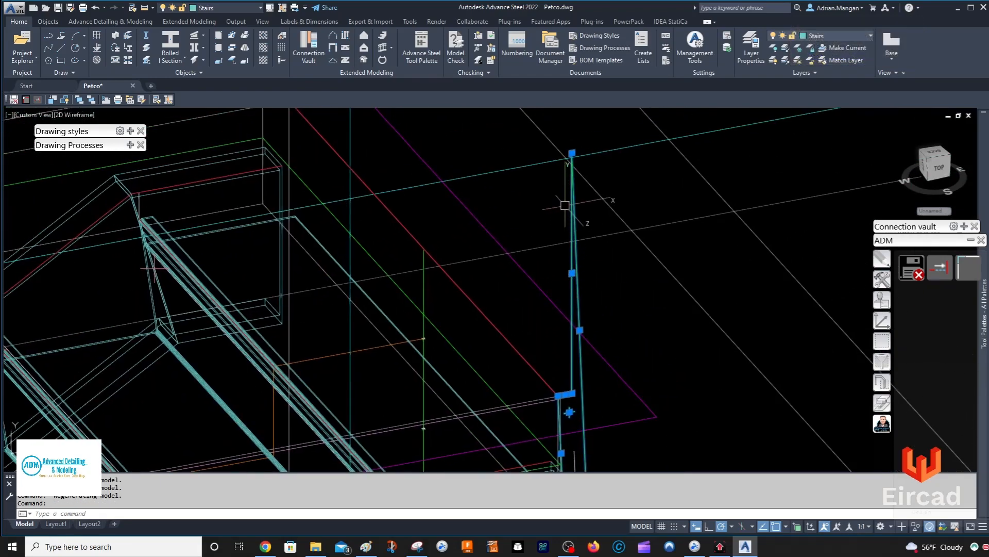
{"action": "left_click", "coordinate": [571, 152]}
{"action": "scroll", "coordinate": [585, 403], "scroll_direction": "up", "scroll_amount": 4}
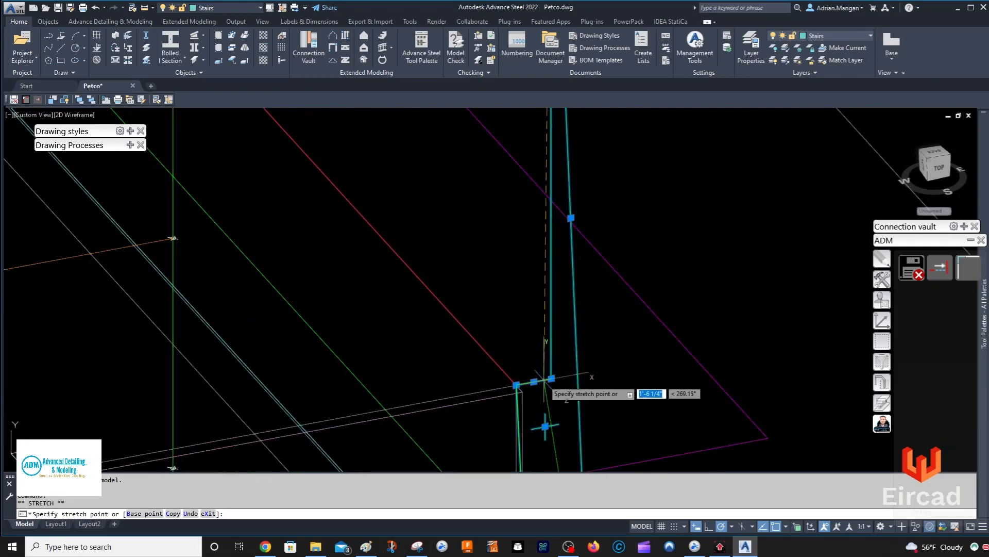
{"action": "scroll", "coordinate": [587, 378], "scroll_direction": "down", "scroll_amount": 4}
{"action": "middle_click_drag", "start_coordinate": [580, 365], "coordinate": [523, 304]}
{"action": "scroll", "coordinate": [577, 342], "scroll_direction": "down", "scroll_amount": 2}
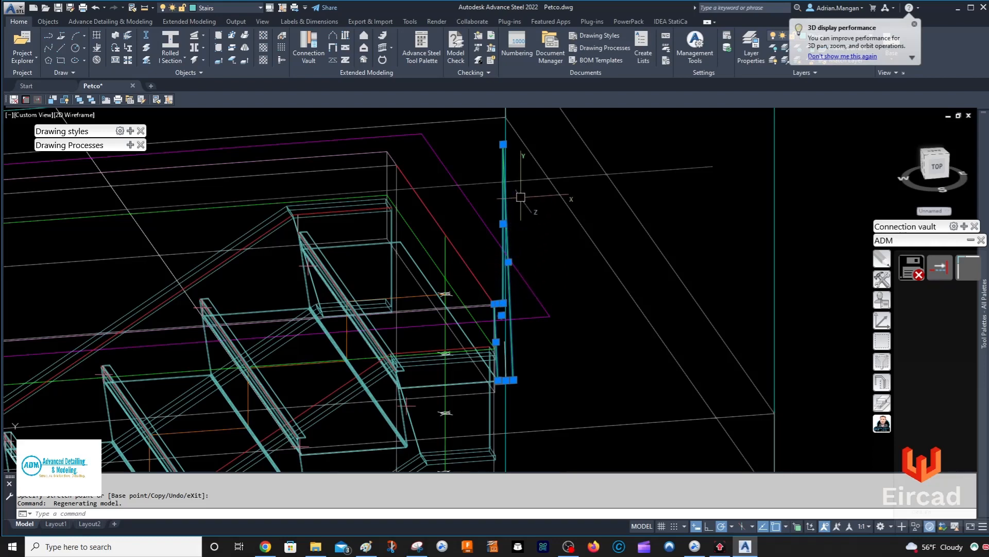
{"action": "right_click", "coordinate": [503, 145]}
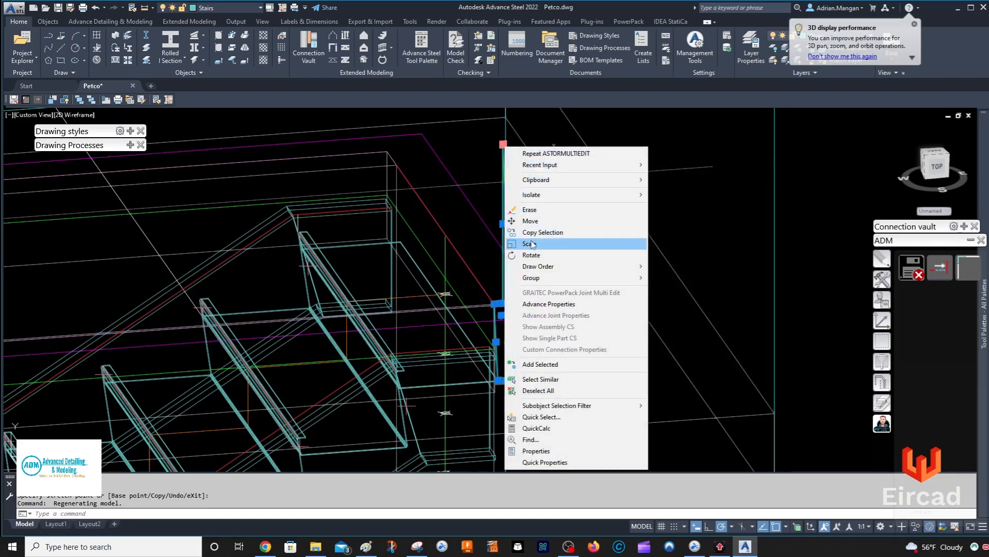
{"action": "left_click", "coordinate": [504, 161]}
{"action": "key", "text": "Escape"}
{"action": "left_click", "coordinate": [503, 159]}
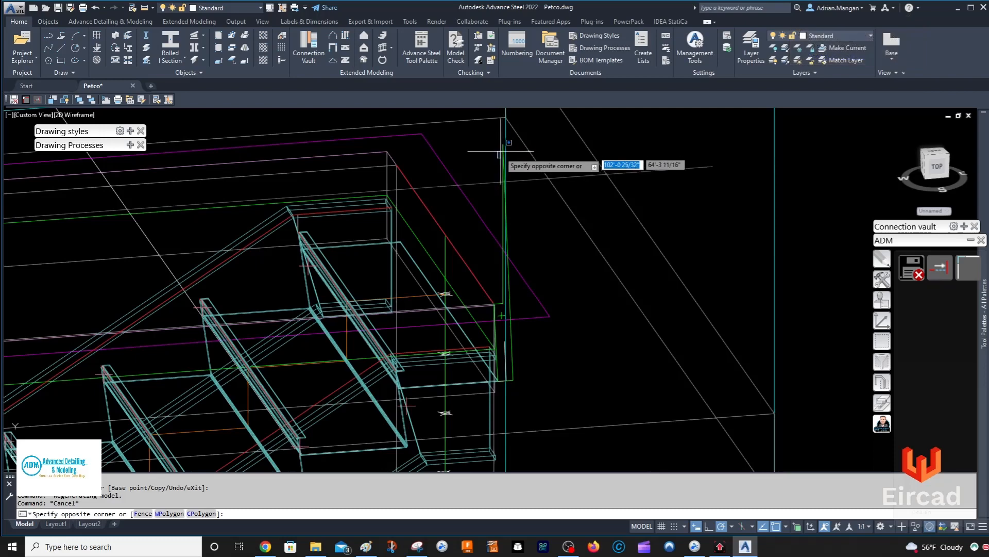
{"action": "left_click", "coordinate": [503, 144]}
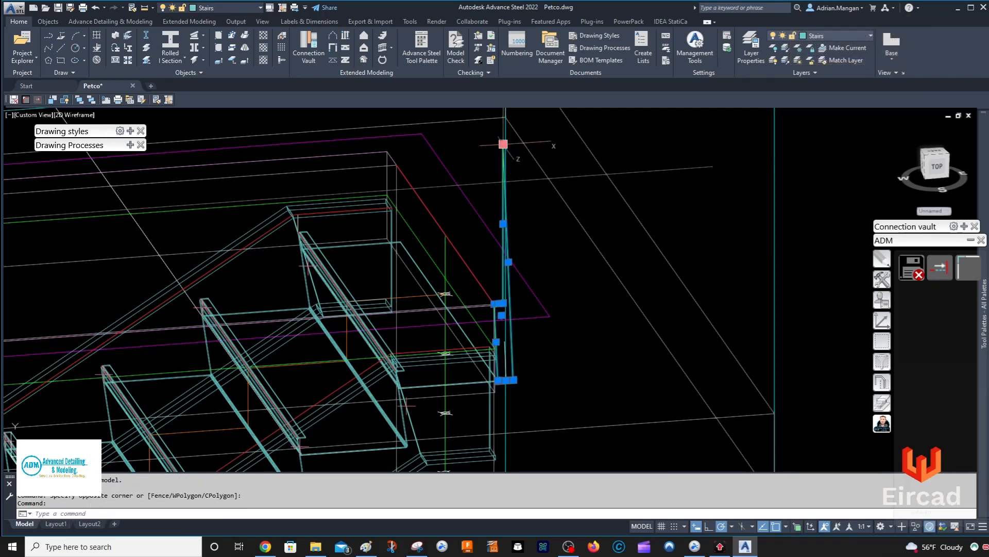
{"action": "right_click", "coordinate": [503, 146]}
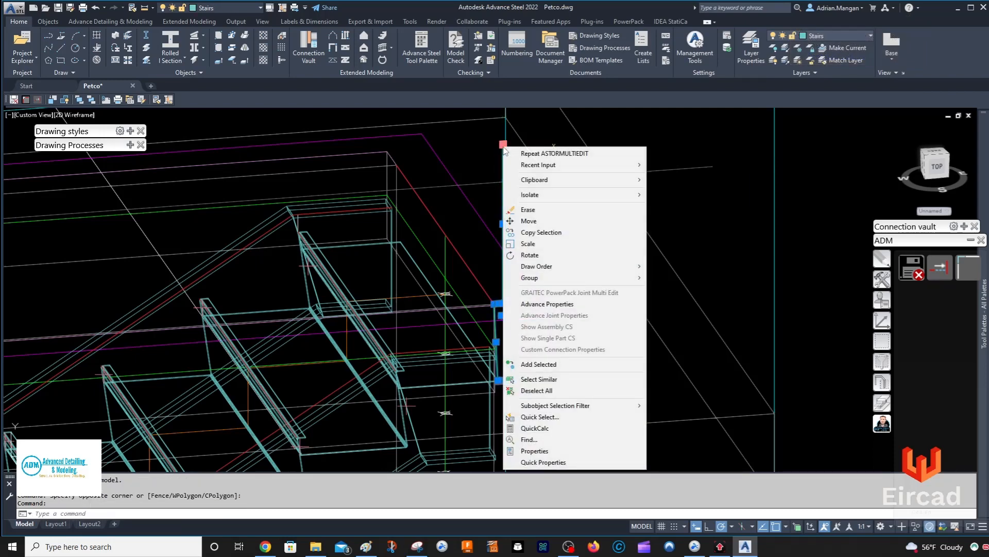
{"action": "key", "text": "Escape"}
{"action": "key", "text": "Escape"}
- Erase the distorted narrow plate at the end of the top landing
{"action": "middle_click_drag", "start_coordinate": [509, 332], "coordinate": [544, 324]}
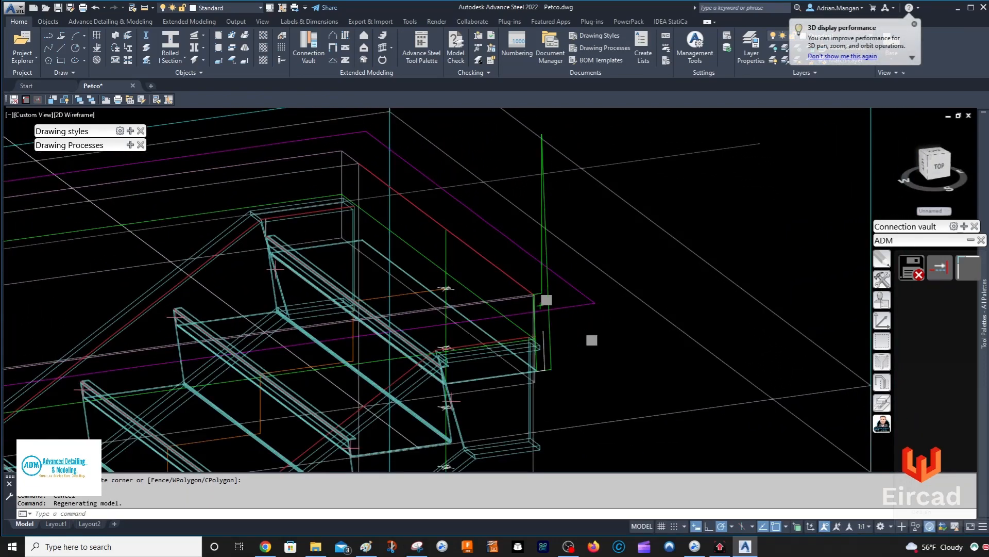
{"action": "scroll", "coordinate": [536, 335], "scroll_direction": "up", "scroll_amount": 5}
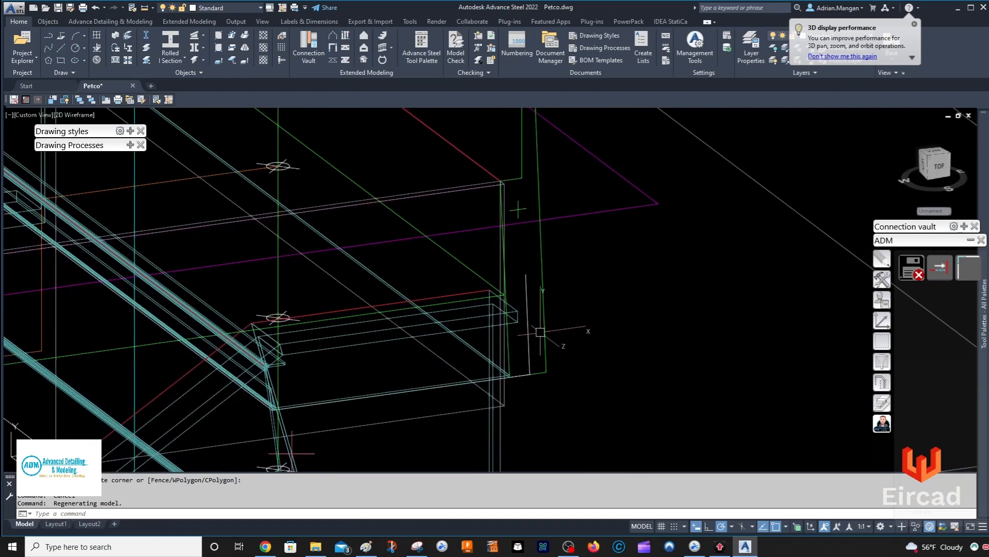
{"action": "left_click", "coordinate": [540, 332]}
{"action": "key", "text": "Delete"}
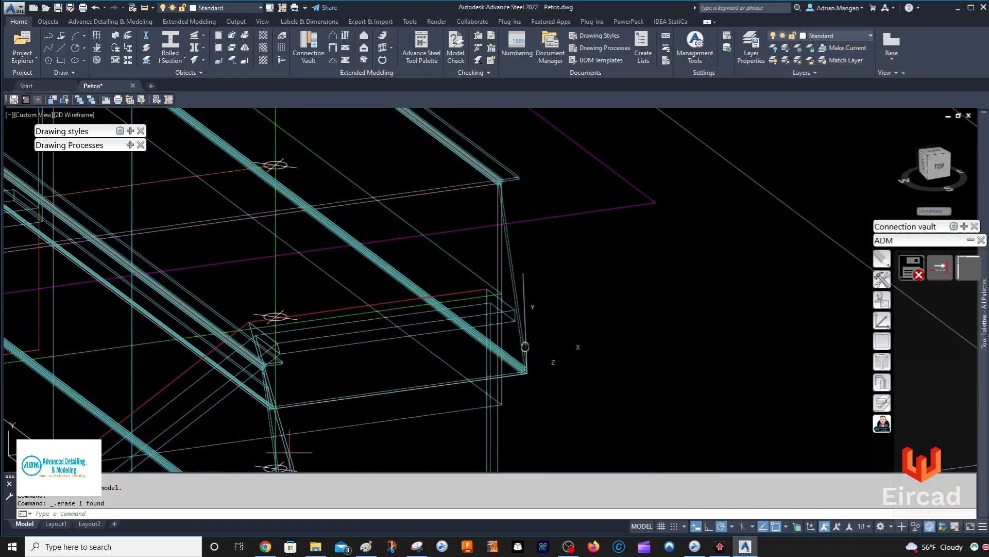
{"action": "middle_click_drag", "start_coordinate": [525, 347], "coordinate": [480, 338]}
{"action": "scroll", "coordinate": [476, 330], "scroll_direction": "up", "scroll_amount": 4}
{"action": "scroll", "coordinate": [476, 330], "scroll_direction": "down", "scroll_amount": 4}
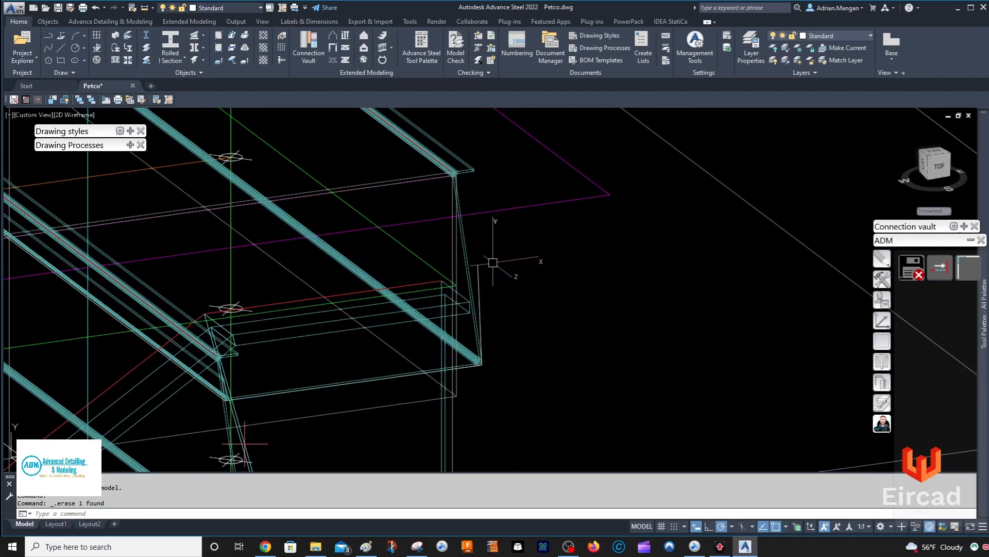
{"action": "scroll", "coordinate": [491, 260], "scroll_direction": "up", "scroll_amount": 3}
{"action": "left_click", "coordinate": [457, 319]}
{"action": "scroll", "coordinate": [458, 325], "scroll_direction": "down", "scroll_amount": 3}
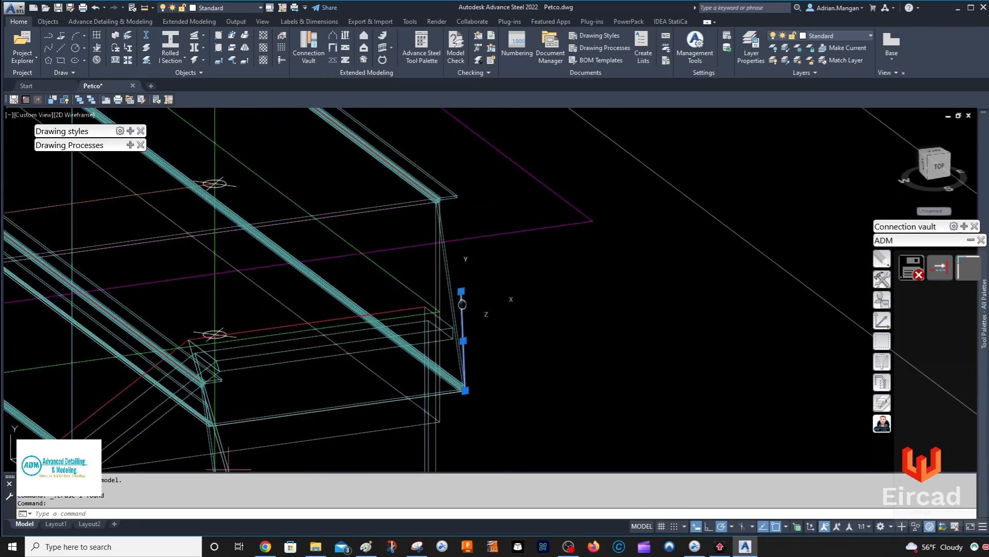
{"action": "left_click", "coordinate": [461, 295]}
{"action": "scroll", "coordinate": [478, 238], "scroll_direction": "up", "scroll_amount": 3}
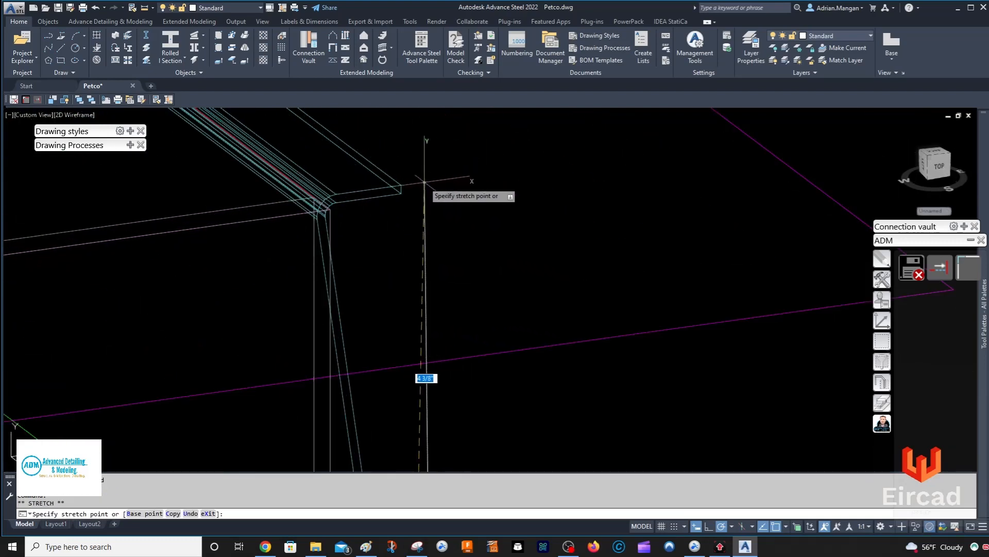
{"action": "scroll", "coordinate": [485, 219], "scroll_direction": "down", "scroll_amount": 3}
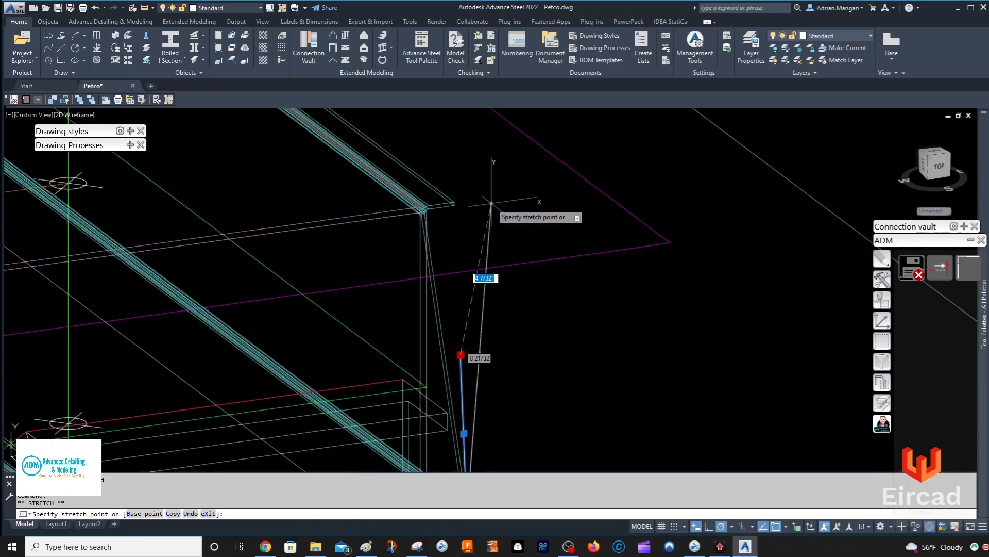
{"action": "scroll", "coordinate": [494, 247], "scroll_direction": "down", "scroll_amount": 3}
{"action": "key", "text": "Escape"}
{"action": "scroll", "coordinate": [489, 365], "scroll_direction": "up", "scroll_amount": 3}
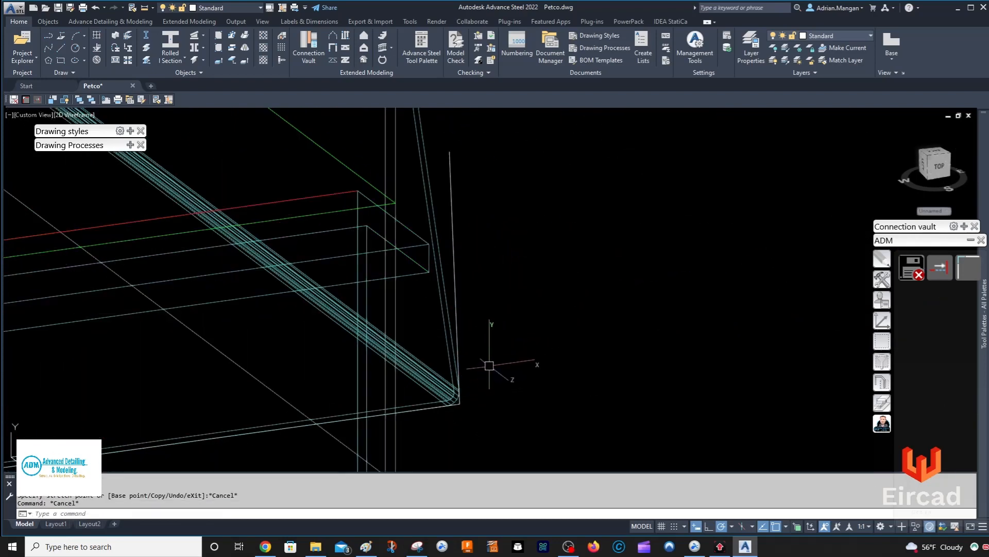
- Replace the short vertical line at the landing's lower outer corner with one reaching the upper flange corner's height, using the .xz point filter
{"action": "left_click", "coordinate": [452, 299]}
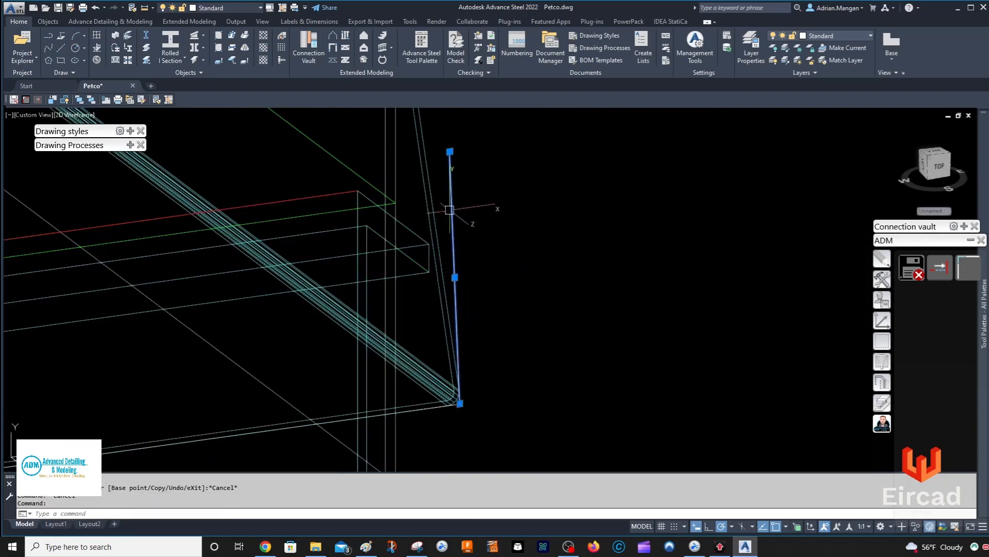
{"action": "key", "text": "Delete"}
{"action": "type", "text": "l"}
{"action": "key", "text": "Return"}
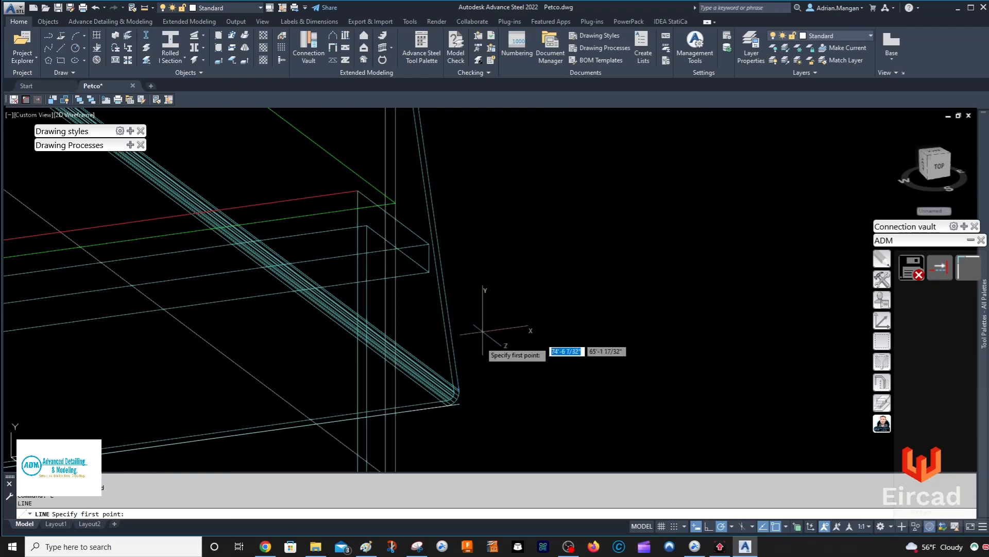
{"action": "left_click", "coordinate": [459, 402]}
{"action": "scroll", "coordinate": [479, 290], "scroll_direction": "up", "scroll_amount": 2}
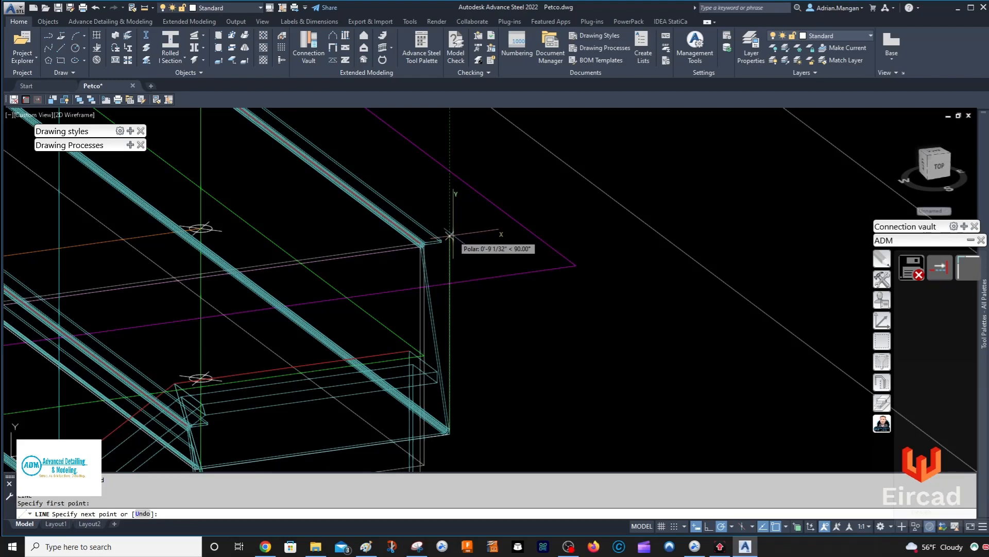
{"action": "left_click", "coordinate": [882, 321]}
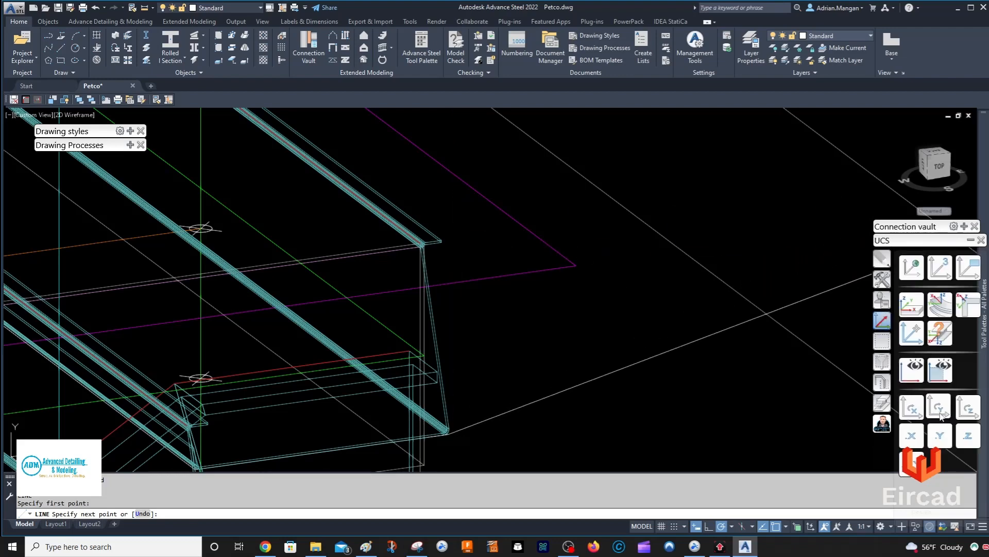
{"action": "left_click", "coordinate": [940, 436]}
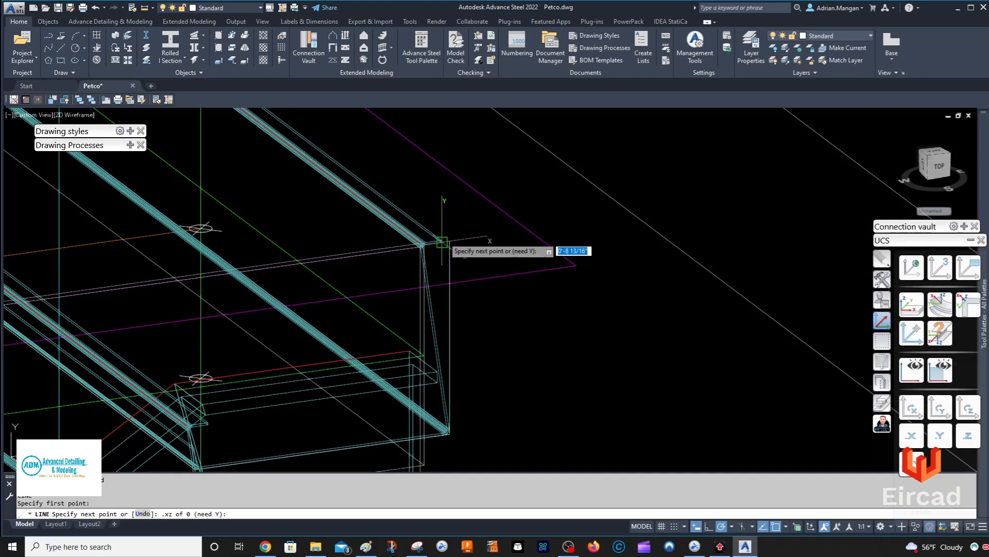
{"action": "scroll", "coordinate": [453, 226], "scroll_direction": "up", "scroll_amount": 1}
{"action": "key", "text": "Escape"}
{"action": "scroll", "coordinate": [495, 211], "scroll_direction": "up", "scroll_amount": 2}
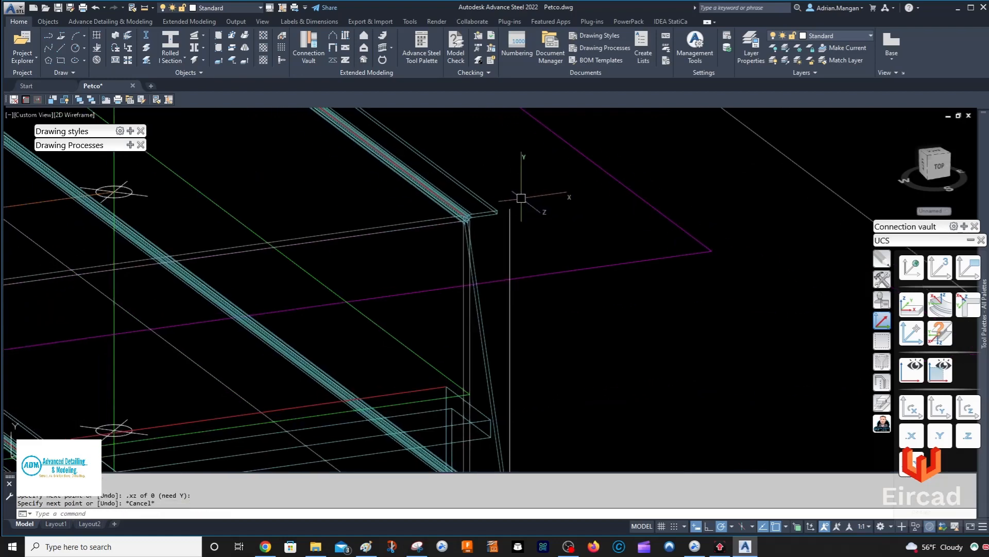
- Draw a line from the vertical line's upper end back along the landing, past the stringer's upper corner
{"action": "left_click", "coordinate": [510, 224]}
{"action": "key", "text": "Escape"}
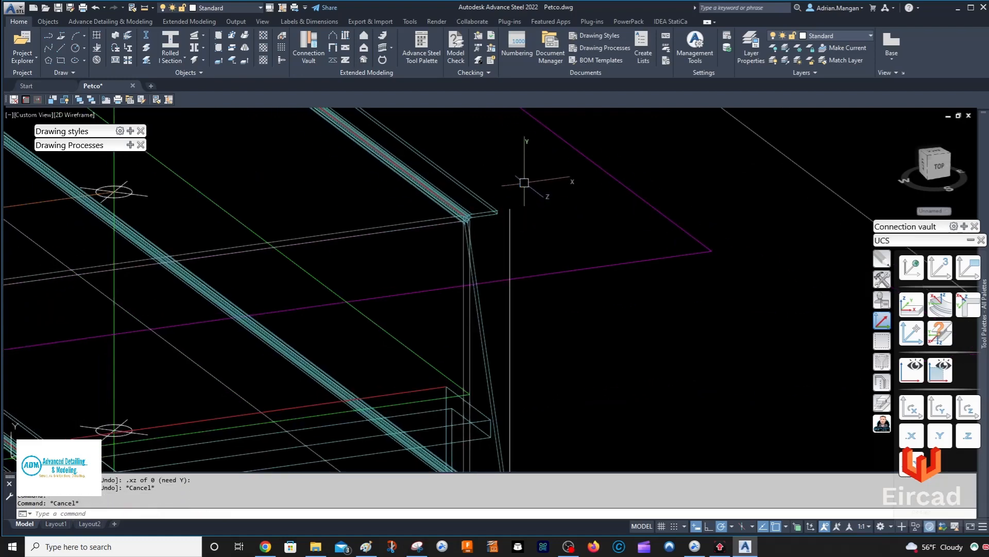
{"action": "key", "text": "Return"}
{"action": "left_click", "coordinate": [510, 209]}
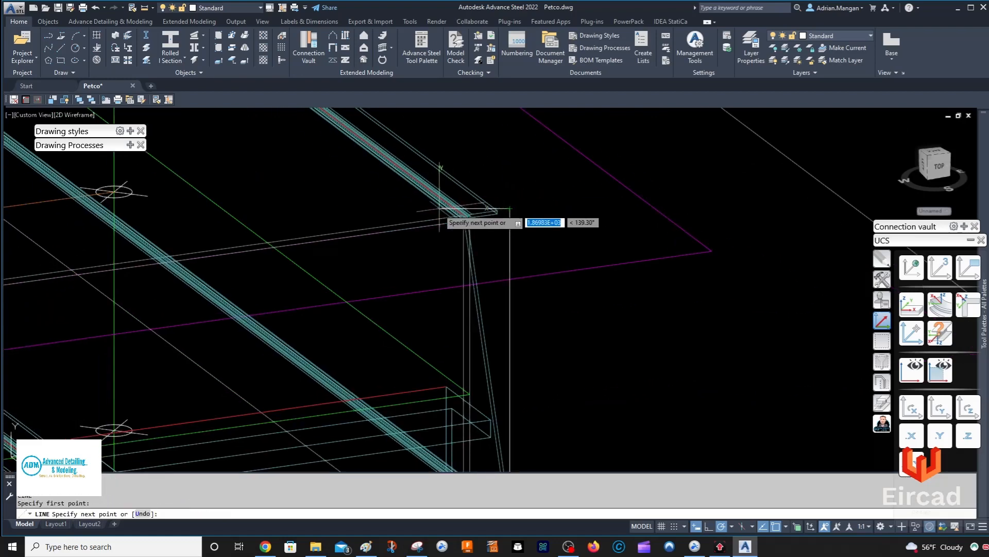
{"action": "scroll", "coordinate": [433, 219], "scroll_direction": "down", "scroll_amount": 4}
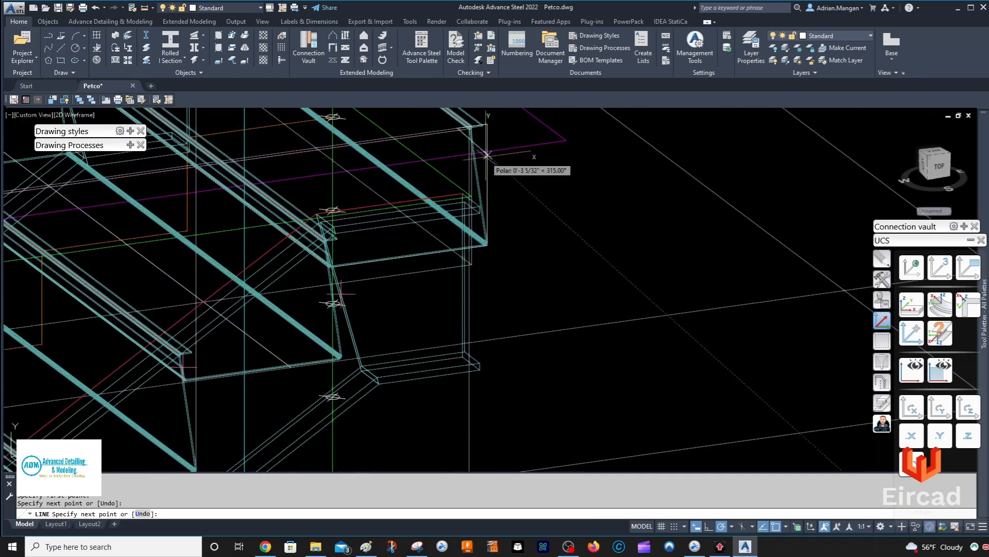
{"action": "scroll", "coordinate": [482, 233], "scroll_direction": "up", "scroll_amount": 5}
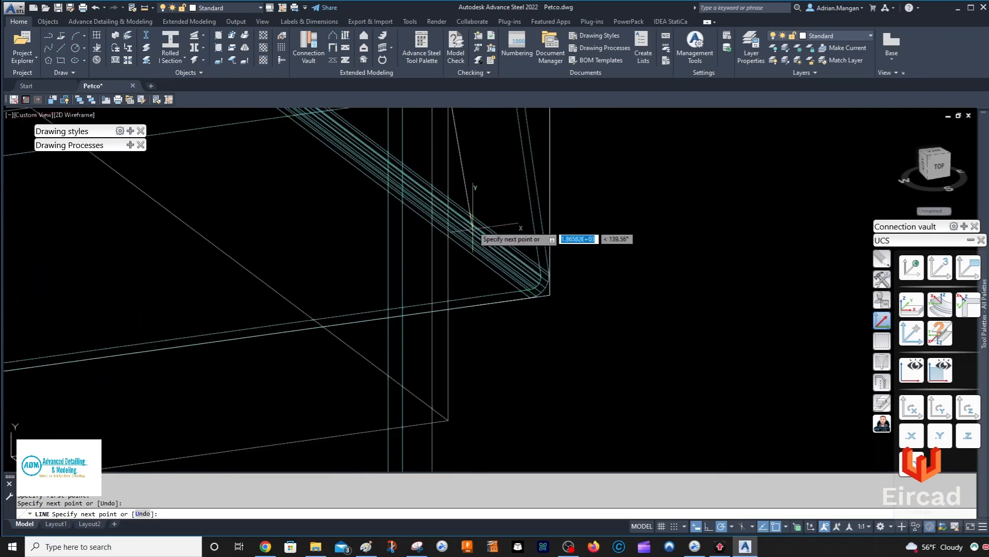
{"action": "scroll", "coordinate": [467, 228], "scroll_direction": "down", "scroll_amount": 4}
{"action": "middle_click_drag", "start_coordinate": [468, 239], "coordinate": [472, 311]}
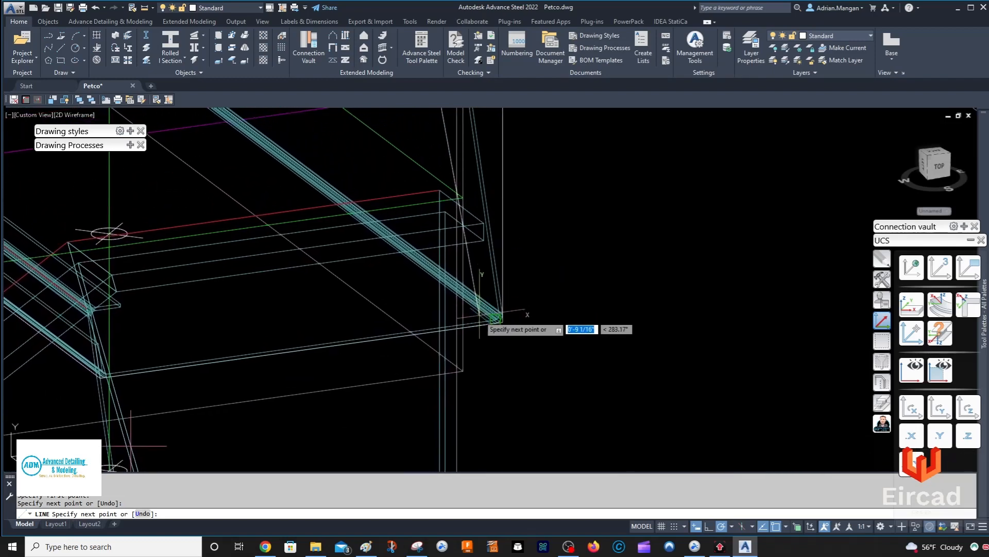
{"action": "scroll", "coordinate": [467, 328], "scroll_direction": "up", "scroll_amount": 4}
{"action": "key", "text": "Escape"}
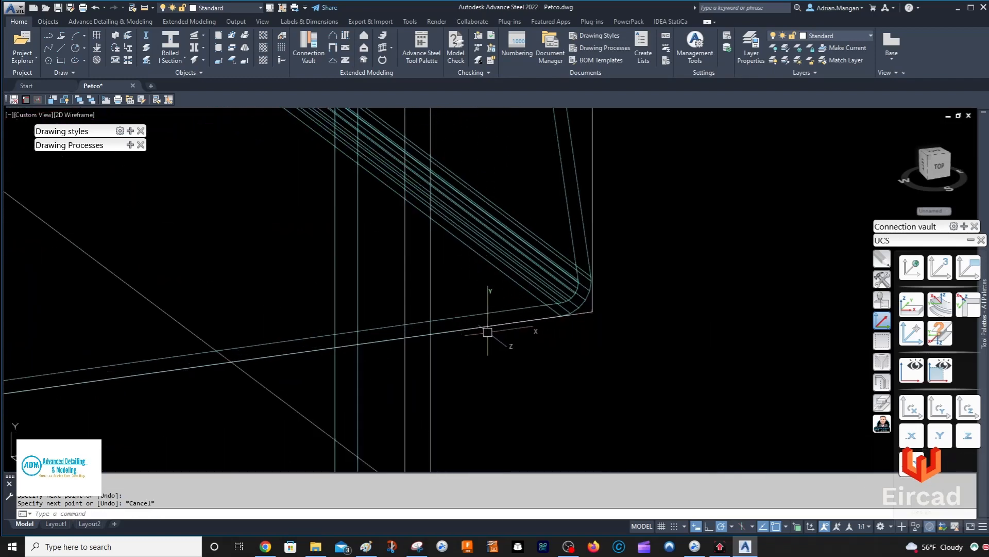
- Shorten the new upper line by stretching its inner end back to the stringer's upper corner
{"action": "left_click", "coordinate": [482, 324]}
{"action": "key", "text": "Escape"}
{"action": "scroll", "coordinate": [484, 324], "scroll_direction": "down", "scroll_amount": 6}
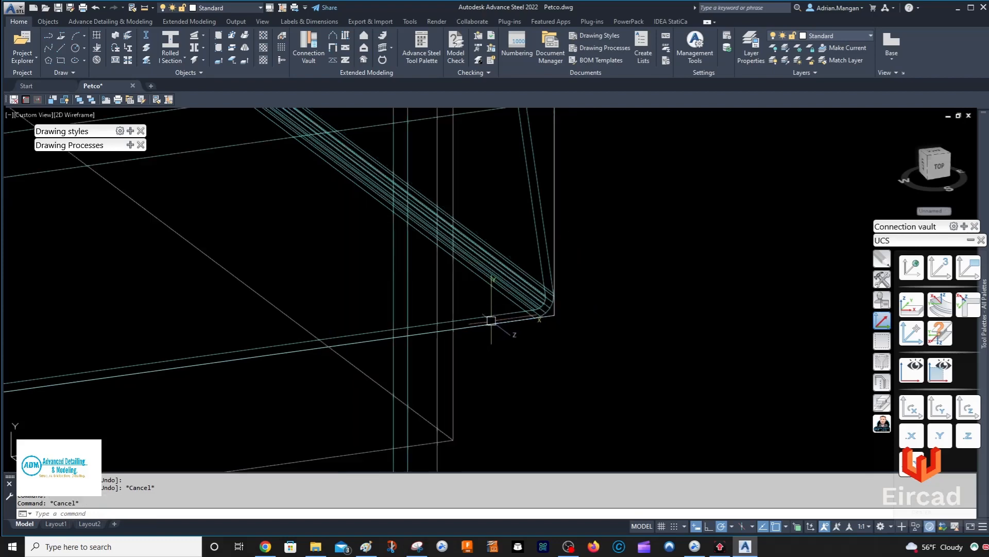
{"action": "middle_click_drag", "start_coordinate": [492, 308], "coordinate": [493, 349]}
{"action": "scroll", "coordinate": [490, 245], "scroll_direction": "down", "scroll_amount": 2}
{"action": "middle_click_drag", "start_coordinate": [490, 246], "coordinate": [494, 327]}
{"action": "scroll", "coordinate": [478, 211], "scroll_direction": "up", "scroll_amount": 3}
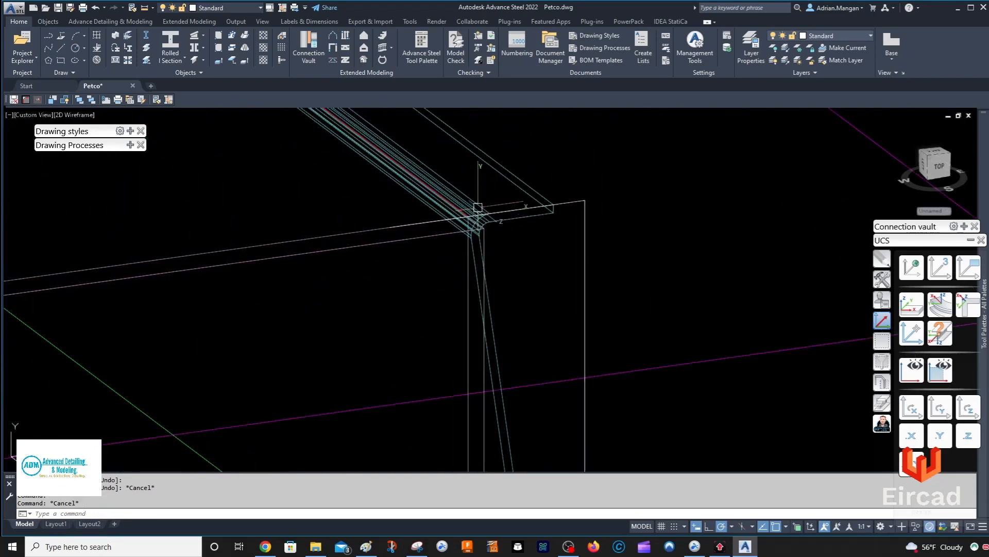
{"action": "left_click", "coordinate": [433, 217]}
{"action": "left_click", "coordinate": [399, 226]}
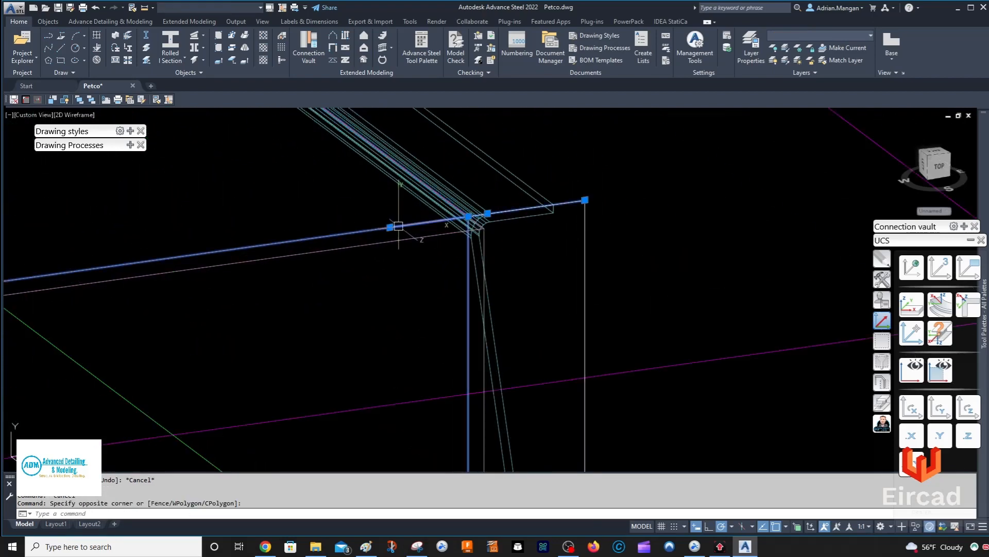
{"action": "left_click", "coordinate": [390, 227]}
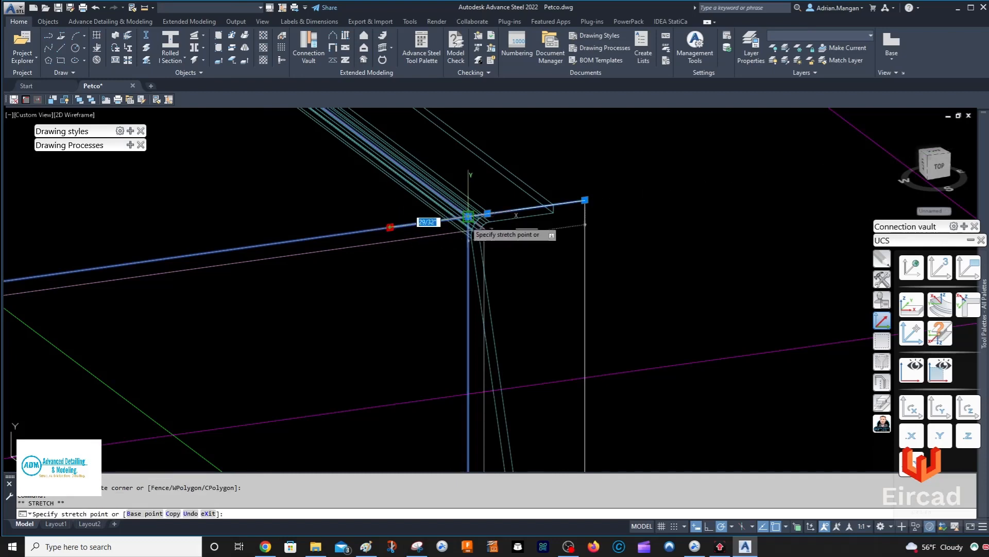
{"action": "key", "text": "Escape"}
- Draw a vertical line from the upper line's inner end down to just above the lower edge line
{"action": "key", "text": "Return"}
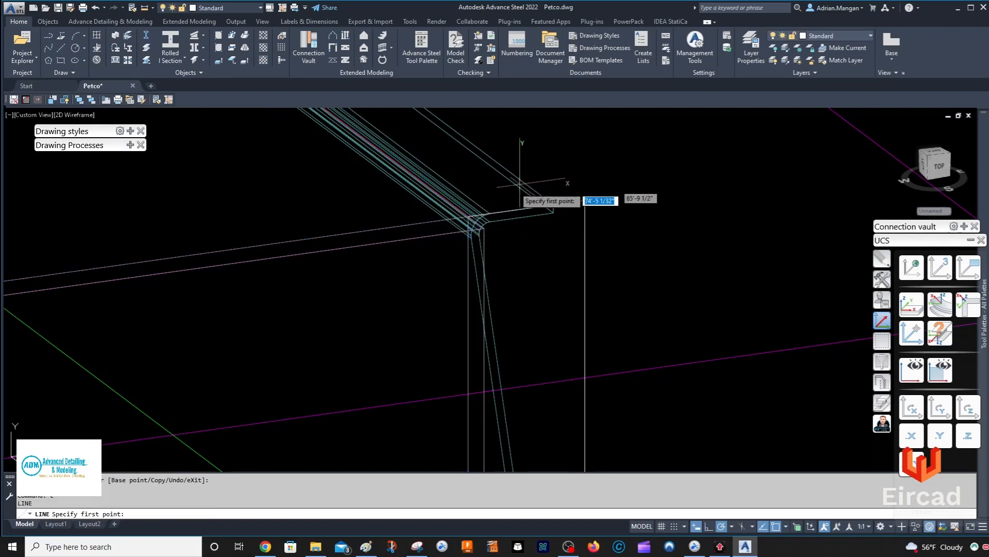
{"action": "left_click", "coordinate": [469, 217]}
{"action": "scroll", "coordinate": [508, 258], "scroll_direction": "down", "scroll_amount": 5}
{"action": "middle_click_drag", "start_coordinate": [501, 251], "coordinate": [492, 180]}
{"action": "scroll", "coordinate": [490, 313], "scroll_direction": "up", "scroll_amount": 4}
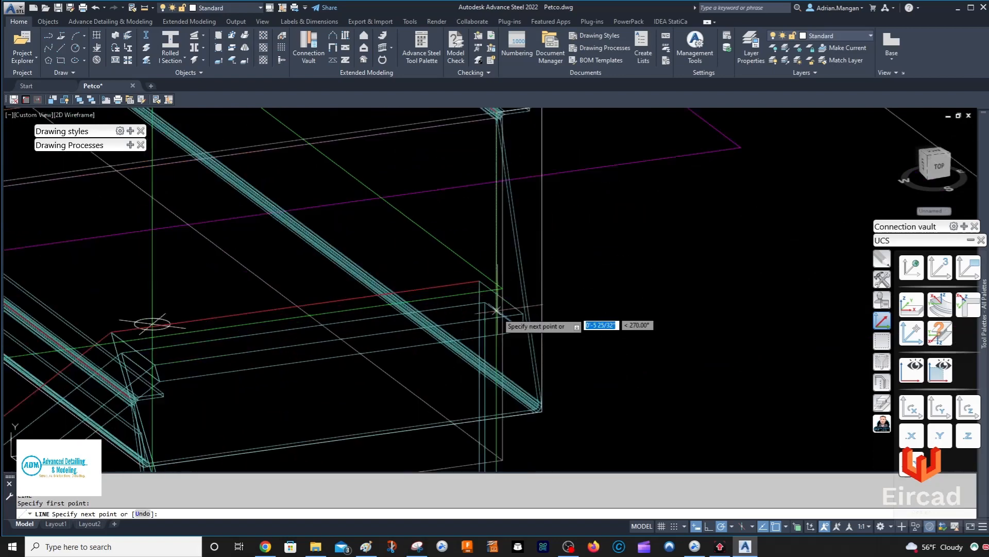
{"action": "middle_click_drag", "start_coordinate": [498, 401], "coordinate": [480, 263]}
{"action": "left_click", "coordinate": [478, 319]}
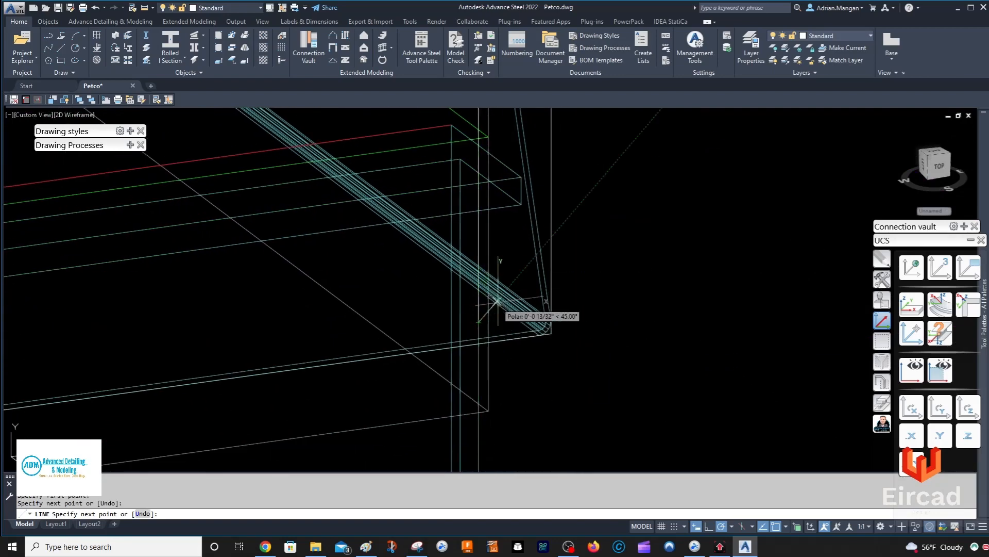
{"action": "key", "text": "Escape"}
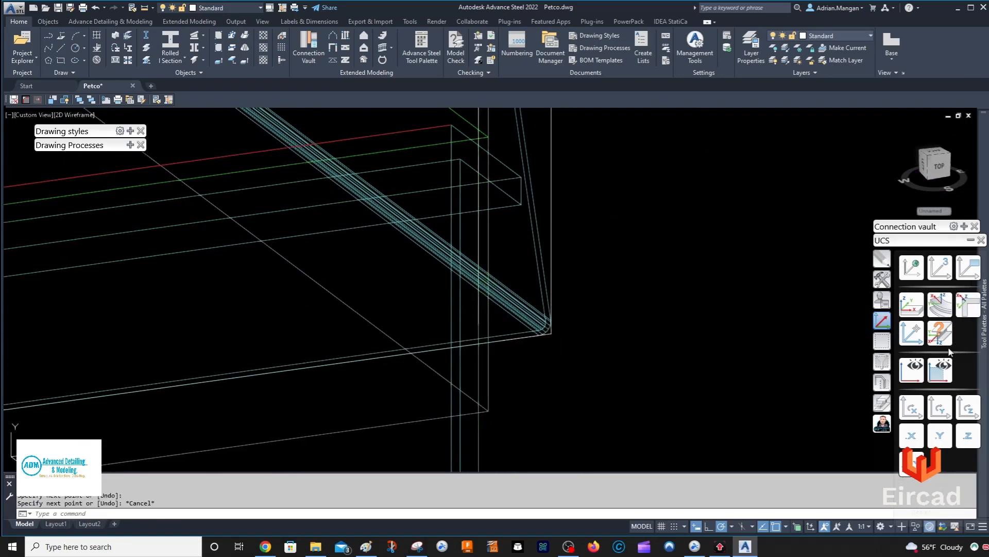
- Join the inner vertical line and the lower edge line in a sharp corner with a zero-radius fillet, and select both lines
{"action": "left_click", "coordinate": [883, 424]}
{"action": "left_click", "coordinate": [976, 272]}
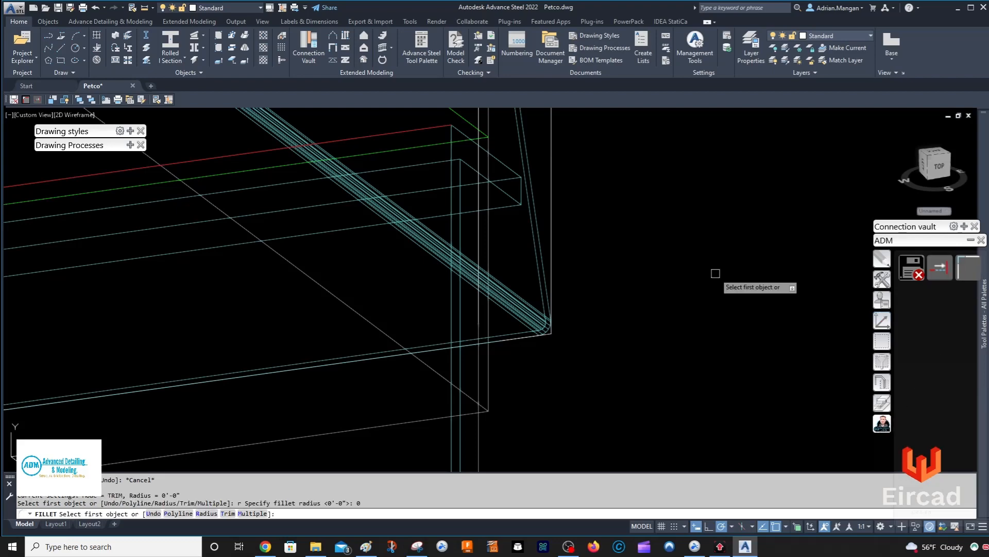
{"action": "left_click", "coordinate": [515, 338]}
{"action": "left_click", "coordinate": [481, 315]}
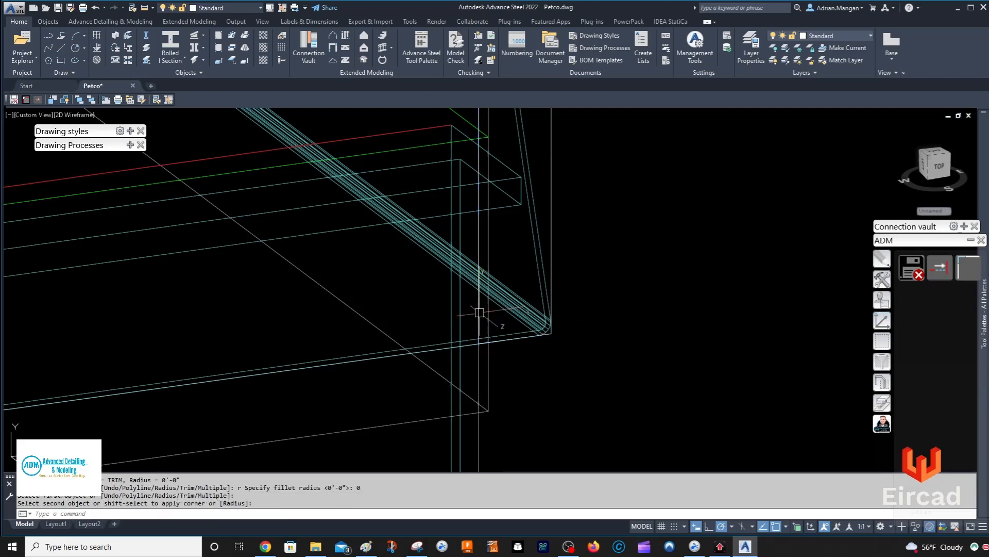
{"action": "left_click", "coordinate": [496, 340]}
{"action": "left_click", "coordinate": [481, 325]}
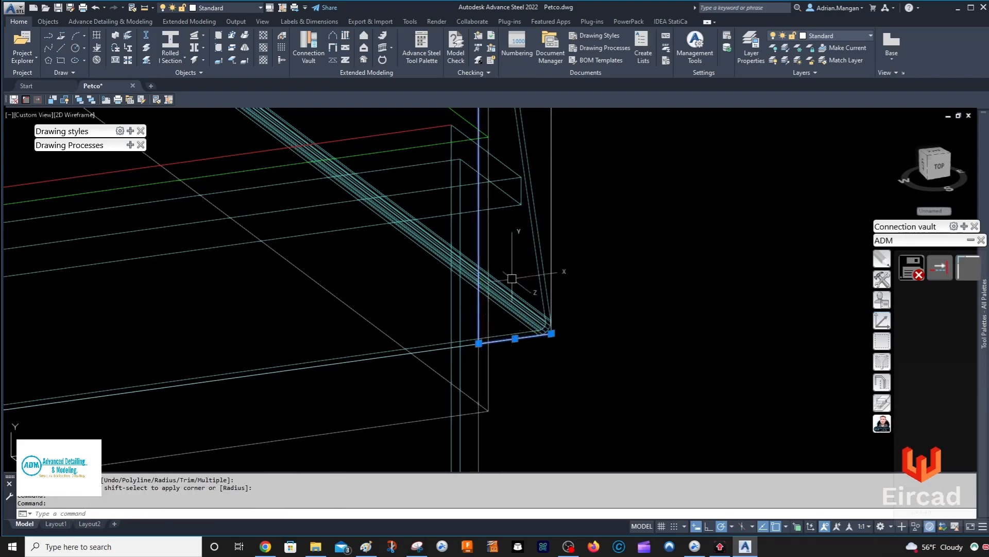
- Check that the lines drawn at the top landing's end form a closed outline, and clear the selection
{"action": "left_click", "coordinate": [551, 230]}
{"action": "scroll", "coordinate": [575, 181], "scroll_direction": "down", "scroll_amount": 6}
{"action": "middle_click_drag", "start_coordinate": [576, 181], "coordinate": [567, 311]}
{"action": "scroll", "coordinate": [552, 244], "scroll_direction": "up", "scroll_amount": 4}
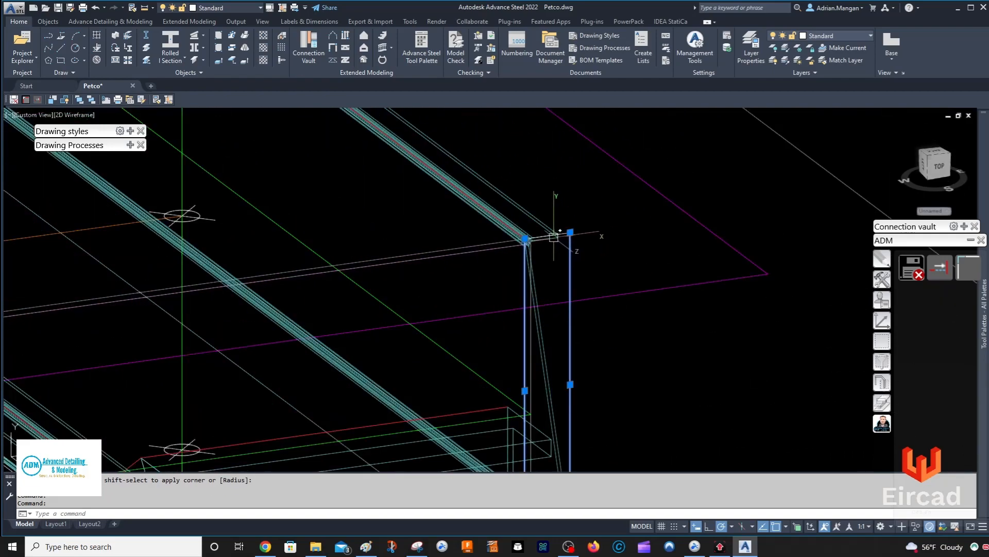
{"action": "scroll", "coordinate": [561, 255], "scroll_direction": "down", "scroll_amount": 4}
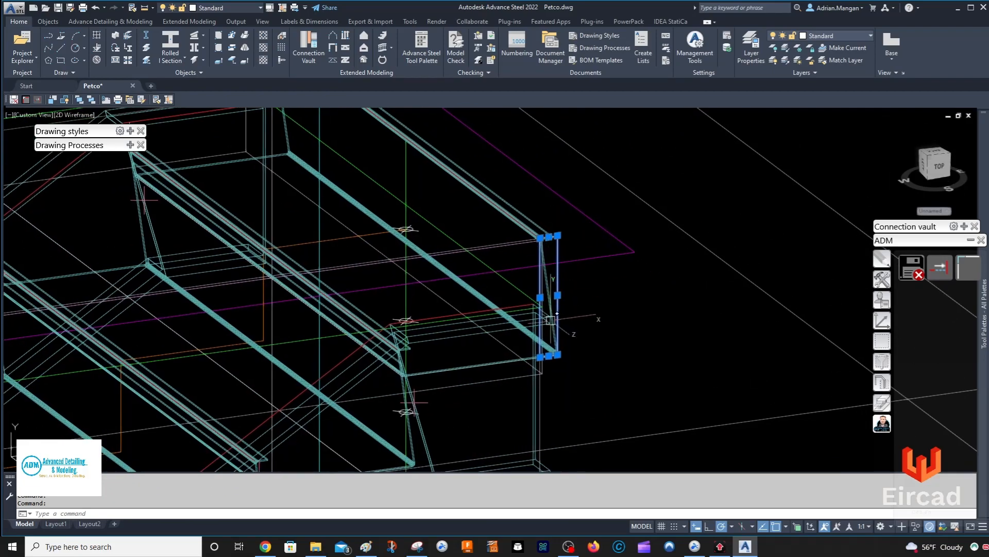
{"action": "key", "text": "Escape"}
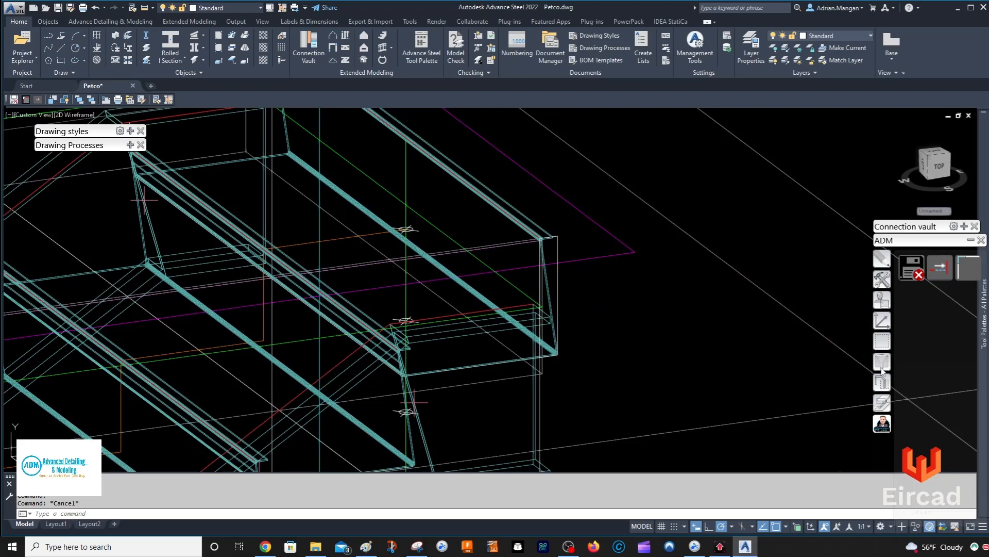
- Cut the sloping member at the top landing's end with a polygon contour notch traced through the drawn outline's four corners
{"action": "left_click", "coordinate": [882, 403]}
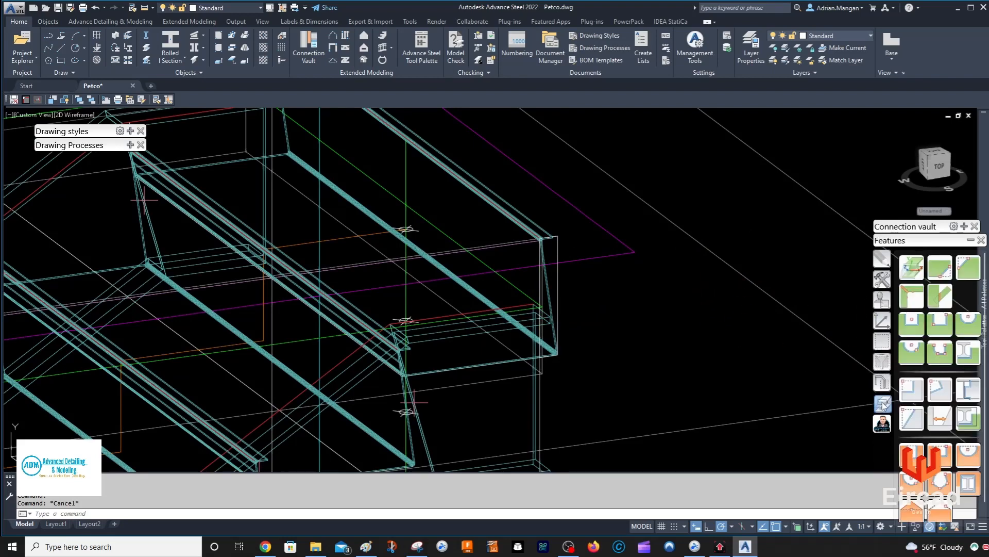
{"action": "left_click", "coordinate": [922, 332]}
{"action": "key", "text": "Escape"}
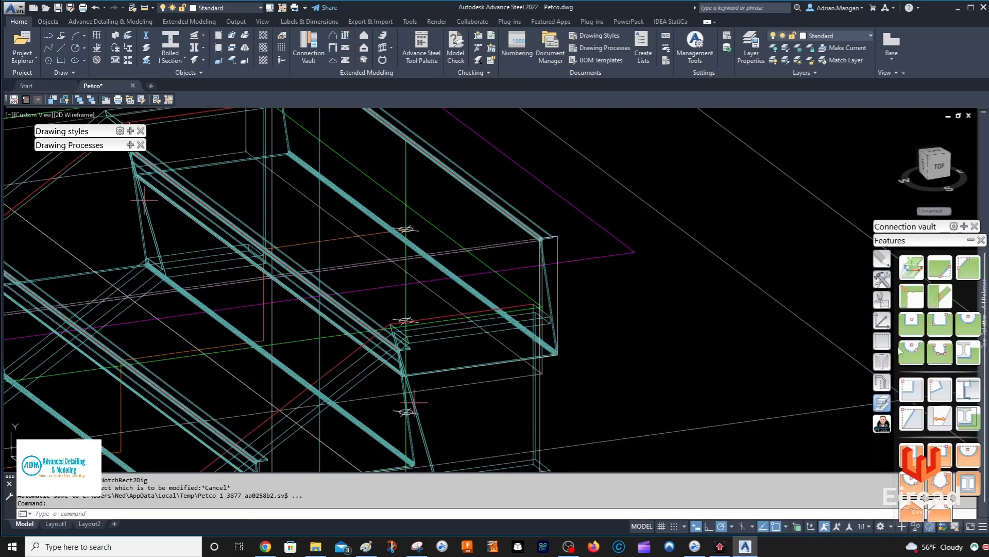
{"action": "left_click", "coordinate": [939, 352]}
{"action": "left_click", "coordinate": [547, 282]}
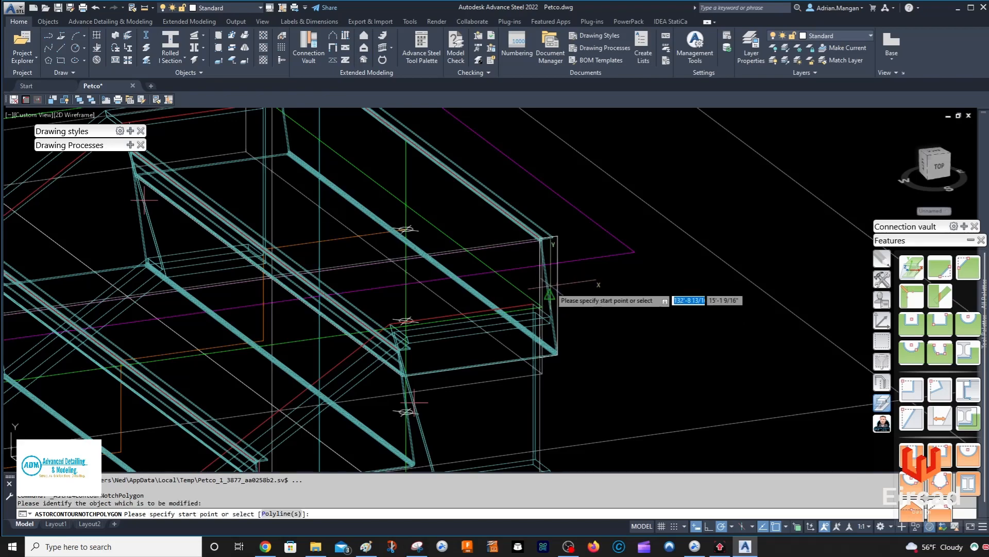
{"action": "scroll", "coordinate": [528, 366], "scroll_direction": "up", "scroll_amount": 5}
{"action": "left_click", "coordinate": [539, 362]}
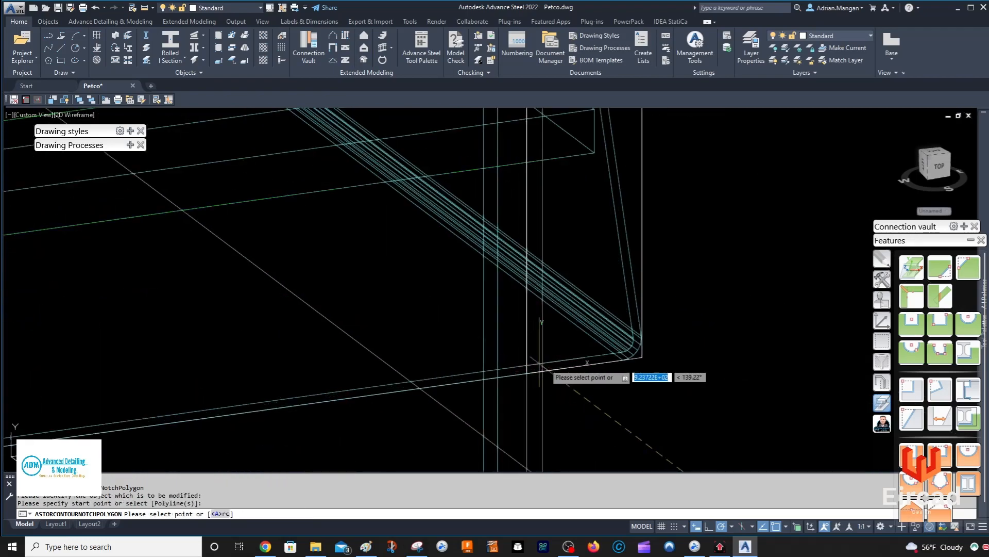
{"action": "left_click", "coordinate": [628, 281]}
{"action": "scroll", "coordinate": [634, 264], "scroll_direction": "up", "scroll_amount": 5}
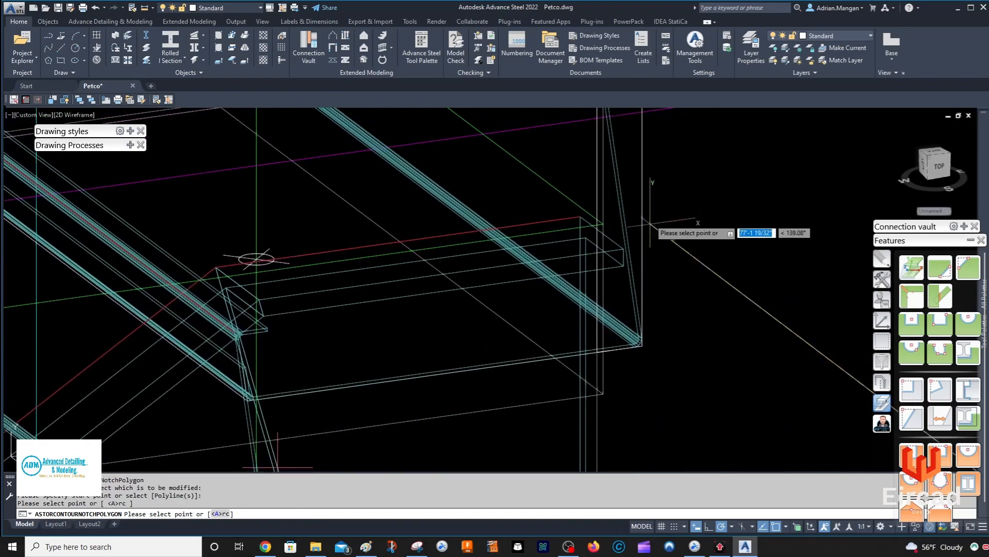
{"action": "left_click", "coordinate": [626, 187]}
{"action": "scroll", "coordinate": [584, 193], "scroll_direction": "up", "scroll_amount": 5}
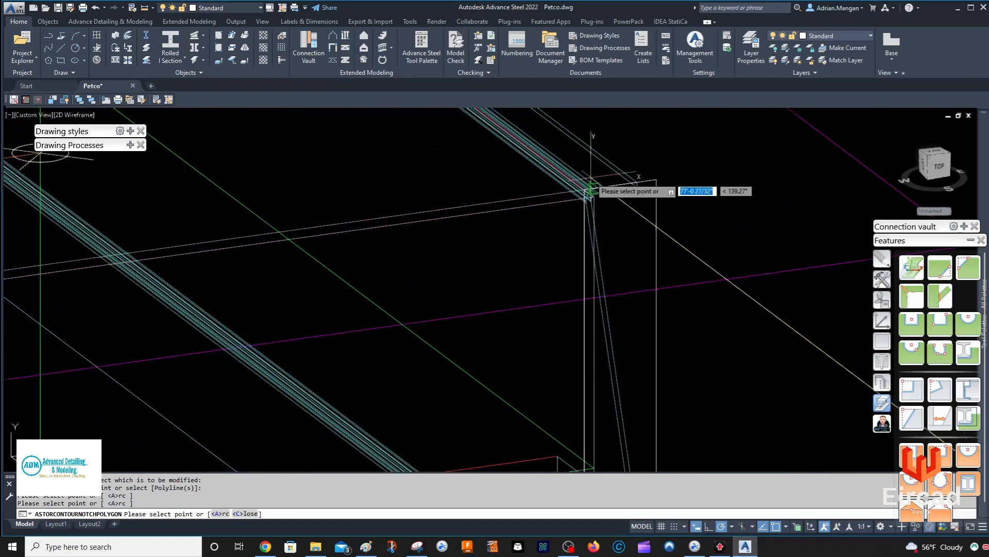
{"action": "left_click", "coordinate": [584, 197]}
{"action": "scroll", "coordinate": [625, 258], "scroll_direction": "up", "scroll_amount": 5}
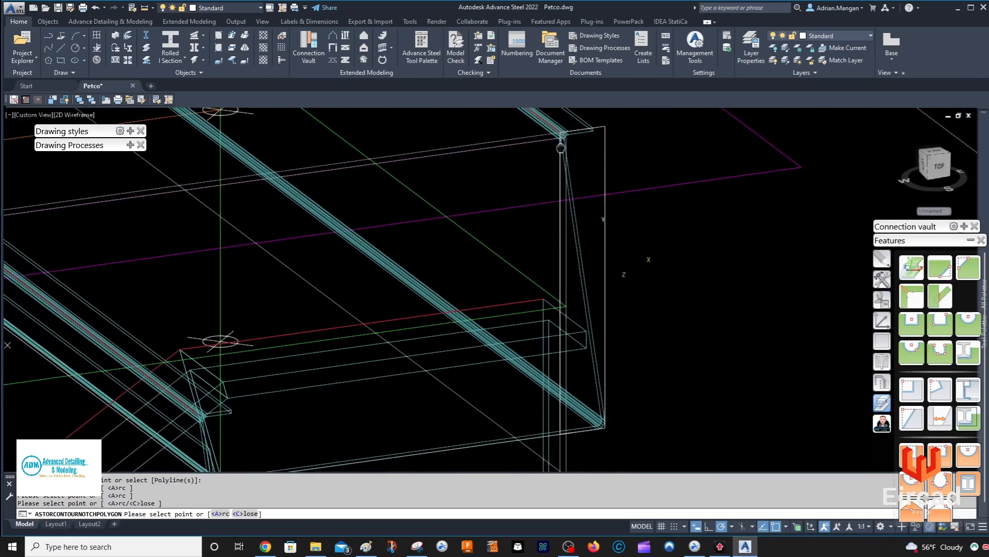
{"action": "scroll", "coordinate": [554, 443], "scroll_direction": "up", "scroll_amount": 5}
{"action": "left_click", "coordinate": [581, 407]}
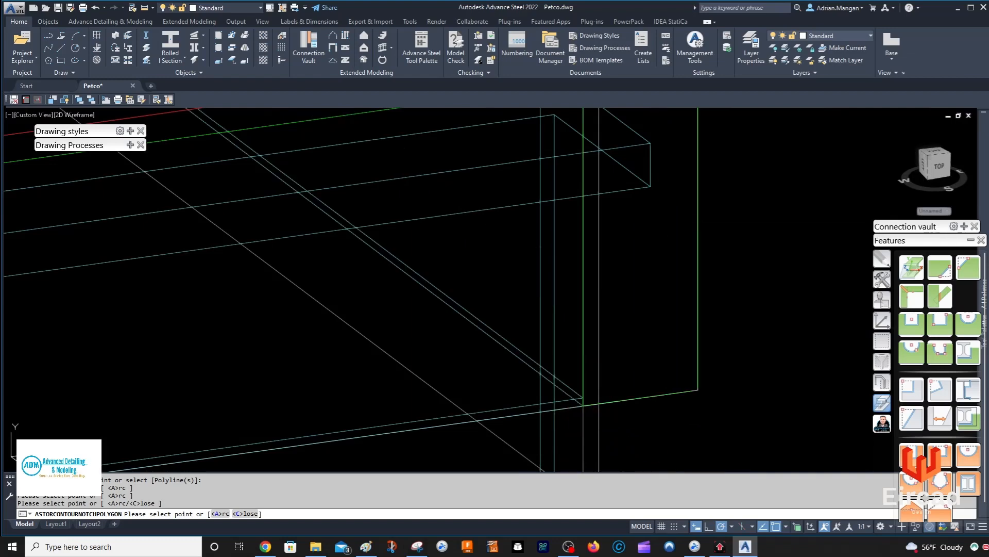
{"action": "left_click", "coordinate": [923, 212]}
{"action": "scroll", "coordinate": [721, 265], "scroll_direction": "down", "scroll_amount": 8}
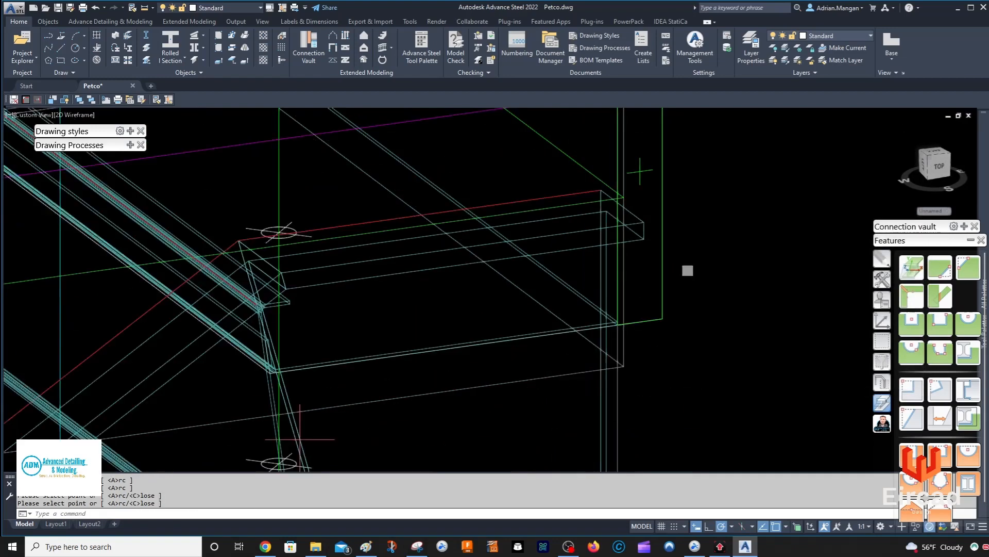
{"action": "middle_click_drag", "start_coordinate": [642, 288], "coordinate": [546, 319]}
{"action": "left_click", "coordinate": [547, 266]}
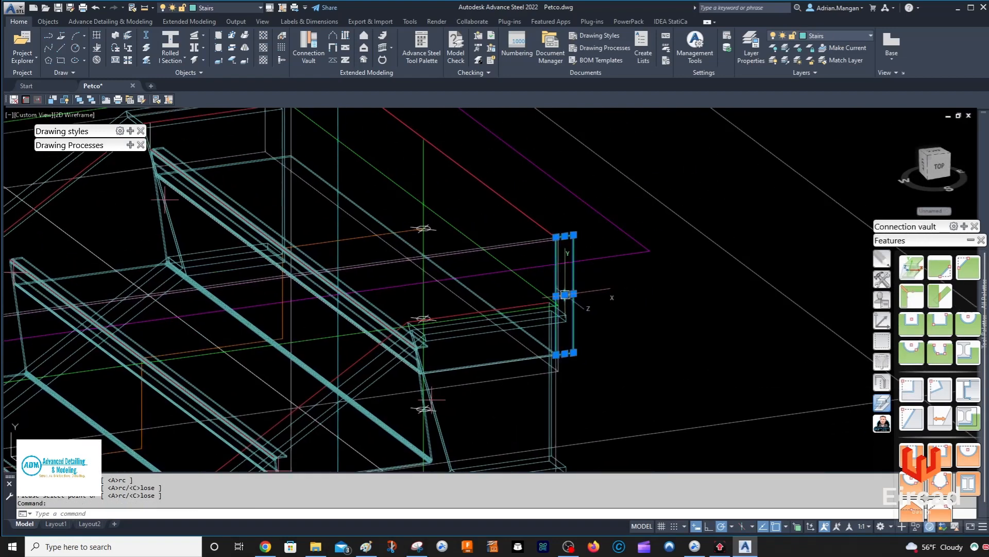
{"action": "left_click", "coordinate": [556, 296]}
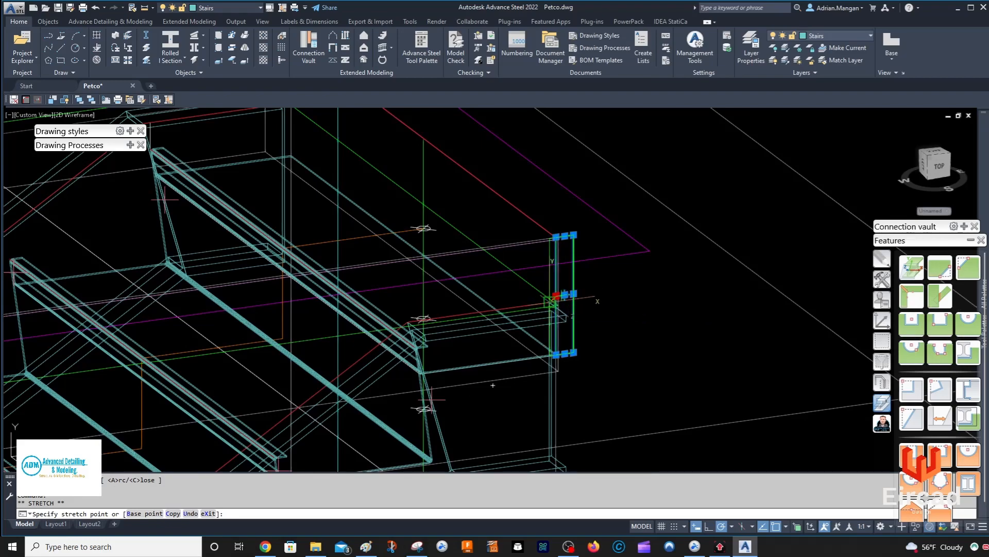
{"action": "key", "text": "Escape"}
- Examine the intermediate landing where the lower and upper stair flights meet
{"action": "scroll", "coordinate": [592, 304], "scroll_direction": "down", "scroll_amount": 5}
{"action": "middle_click_drag", "start_coordinate": [507, 247], "coordinate": [525, 332]}
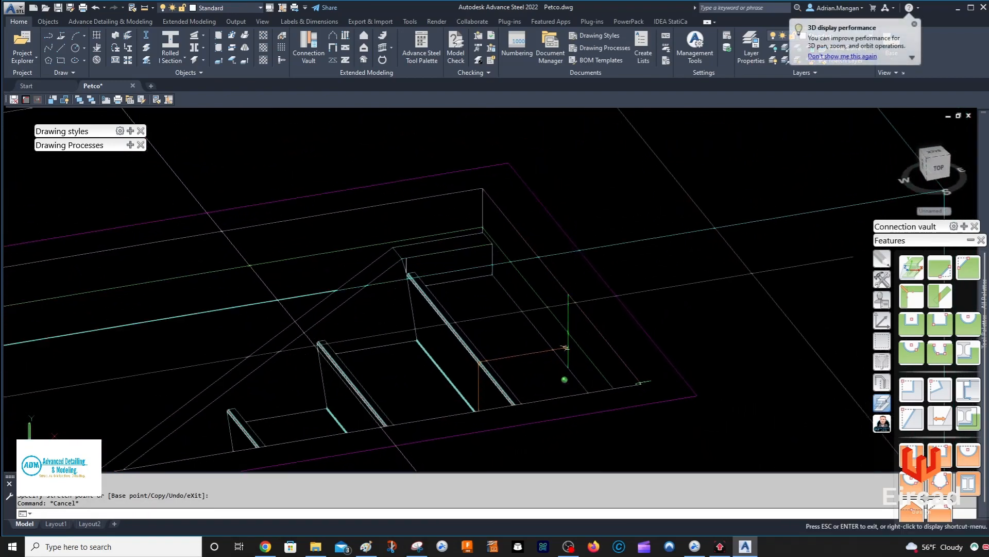
{"action": "scroll", "coordinate": [536, 309], "scroll_direction": "down", "scroll_amount": 3}
{"action": "scroll", "coordinate": [528, 299], "scroll_direction": "up", "scroll_amount": 3}
{"action": "middle_click_drag", "start_coordinate": [530, 295], "coordinate": [590, 191], "text": "shift"}
{"action": "scroll", "coordinate": [545, 315], "scroll_direction": "down", "scroll_amount": 4}
{"action": "scroll", "coordinate": [516, 294], "scroll_direction": "up", "scroll_amount": 6}
{"action": "scroll", "coordinate": [515, 294], "scroll_direction": "down", "scroll_amount": 4}
{"action": "scroll", "coordinate": [535, 288], "scroll_direction": "down", "scroll_amount": 5}
{"action": "middle_click_drag", "start_coordinate": [402, 329], "coordinate": [431, 258]}
{"action": "scroll", "coordinate": [322, 341], "scroll_direction": "up", "scroll_amount": 6}
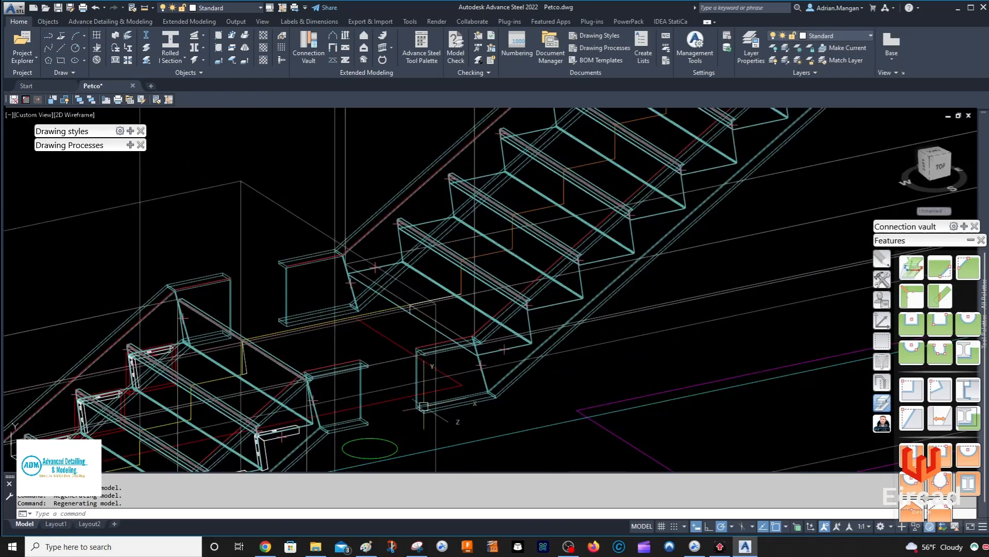
{"action": "middle_click_drag", "start_coordinate": [416, 375], "coordinate": [443, 310]}
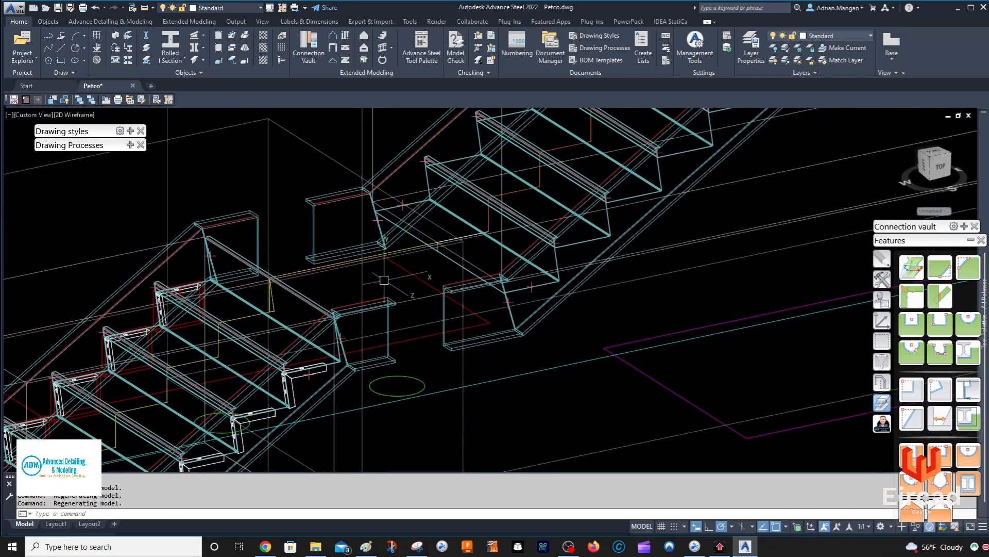
{"action": "scroll", "coordinate": [385, 301], "scroll_direction": "down", "scroll_amount": 5}
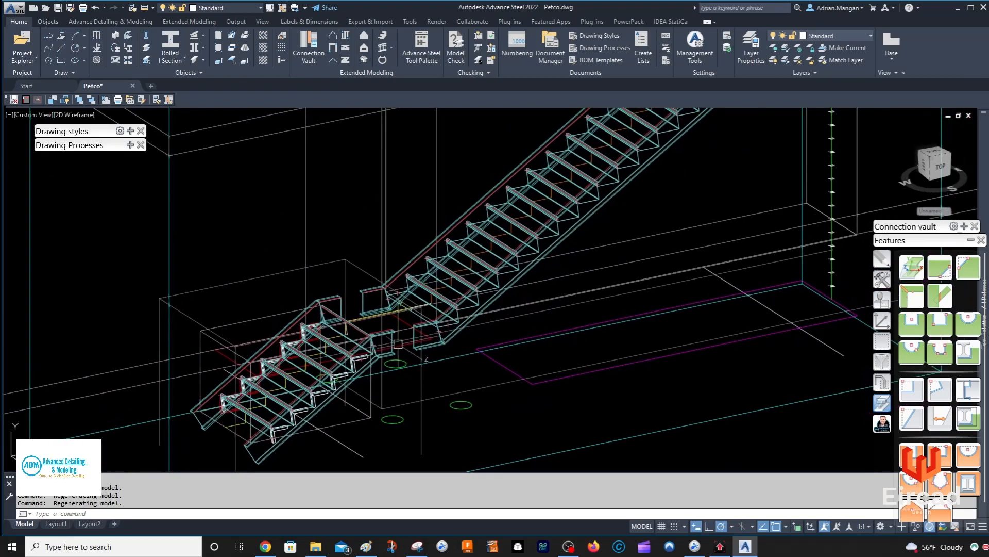
{"action": "middle_click_drag", "start_coordinate": [446, 346], "coordinate": [480, 315]}
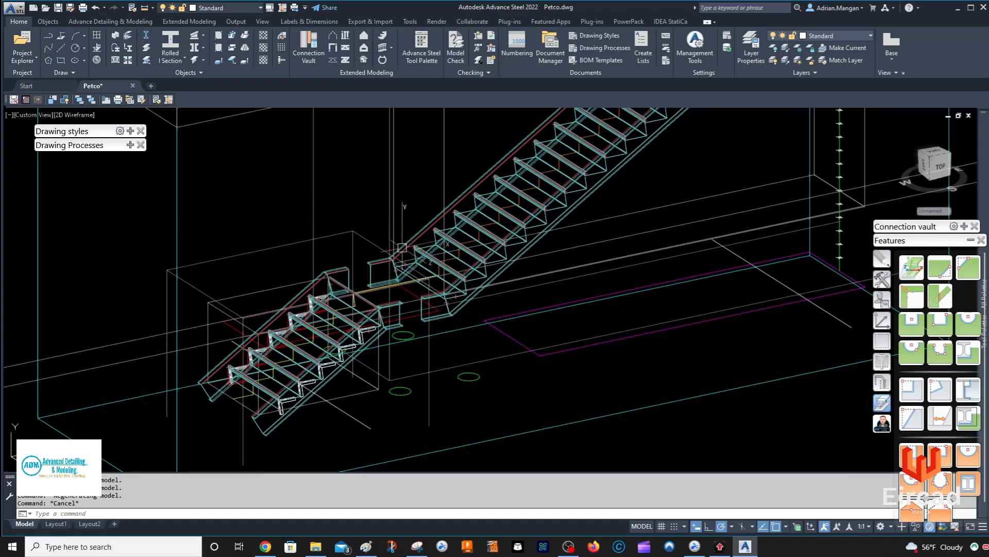
- Turn off the front and rear bottom landing profiles in the upper flight's stair joint properties
{"action": "scroll", "coordinate": [402, 247], "scroll_direction": "up", "scroll_amount": 4}
{"action": "left_click", "coordinate": [379, 299]}
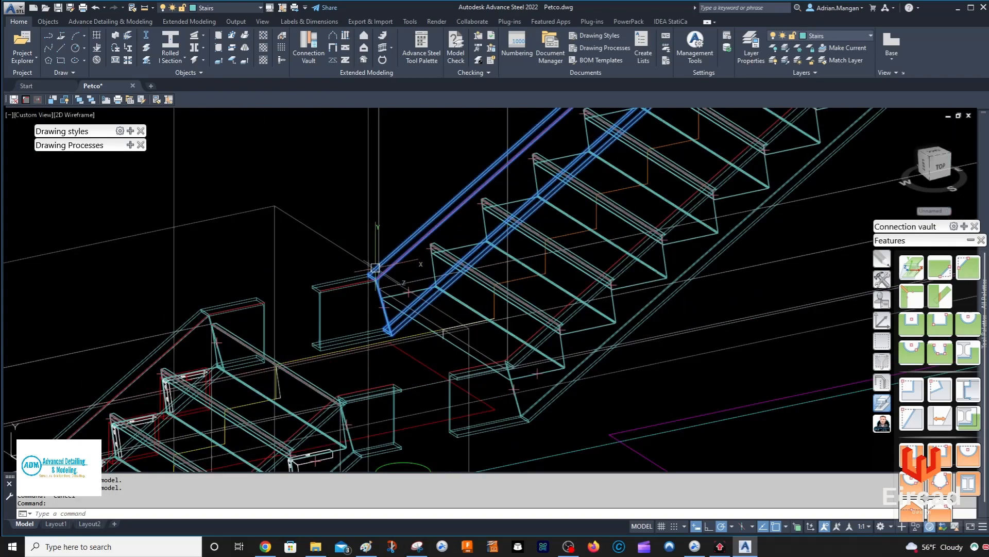
{"action": "right_click", "coordinate": [376, 288]}
{"action": "left_click", "coordinate": [441, 368]}
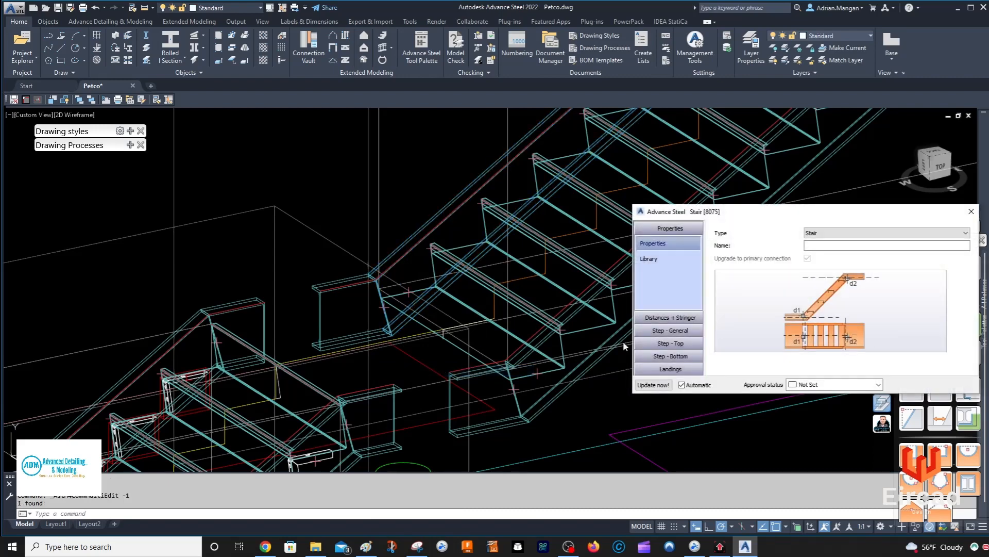
{"action": "left_click", "coordinate": [667, 369]}
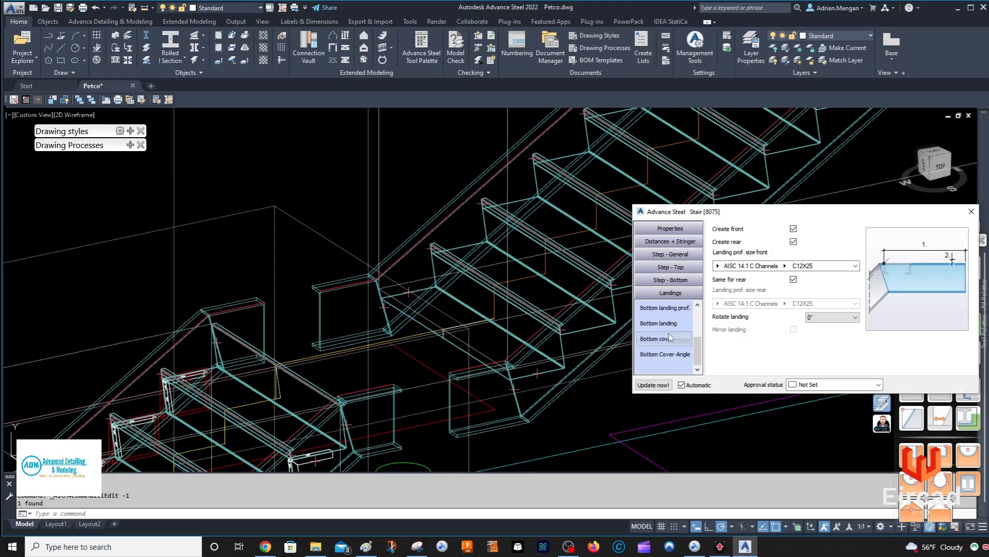
{"action": "left_click", "coordinate": [672, 324]}
{"action": "left_click", "coordinate": [680, 309]}
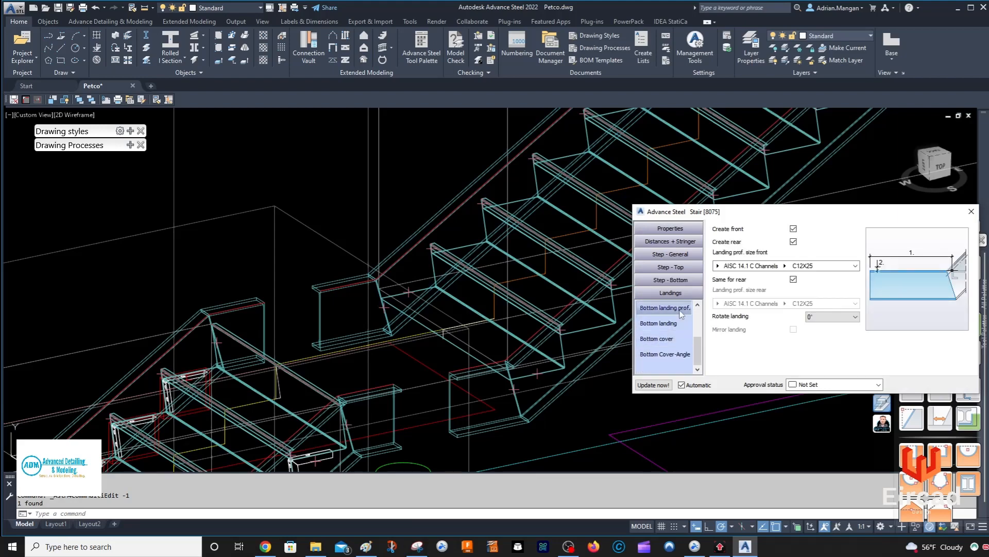
{"action": "left_click", "coordinate": [793, 241]}
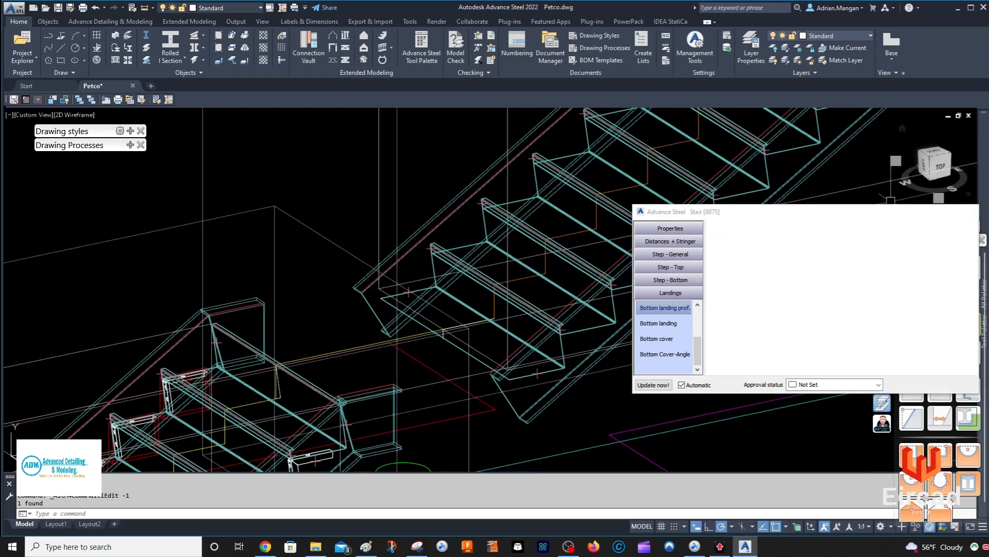
{"action": "left_click", "coordinate": [972, 213]}
- Open the lower flight's stair joint properties and set its front top landing length to 2' 4"
{"action": "middle_click_drag", "start_coordinate": [496, 333], "coordinate": [421, 313], "text": "shift"}
{"action": "scroll", "coordinate": [421, 313], "scroll_direction": "up", "scroll_amount": 5}
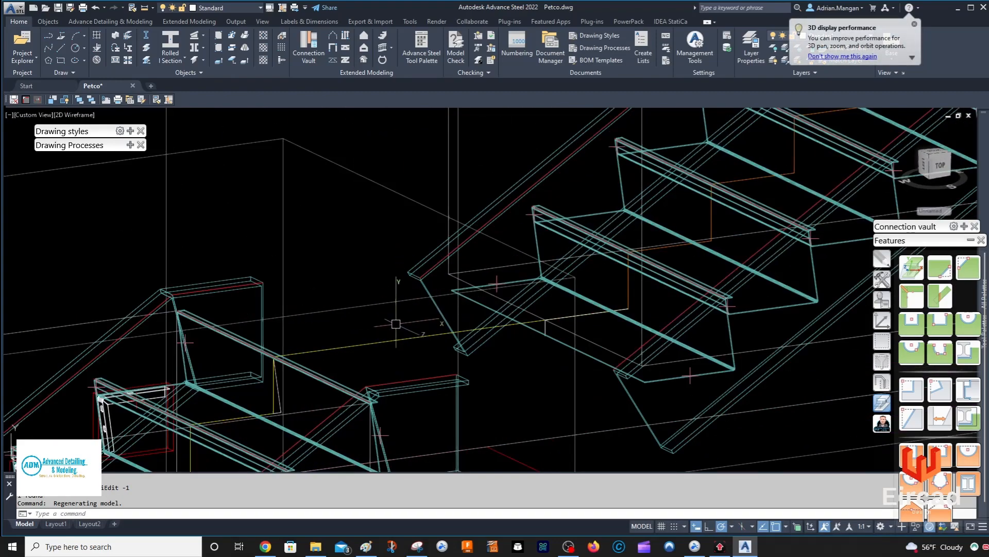
{"action": "left_click", "coordinate": [253, 288]}
{"action": "right_click", "coordinate": [247, 202]}
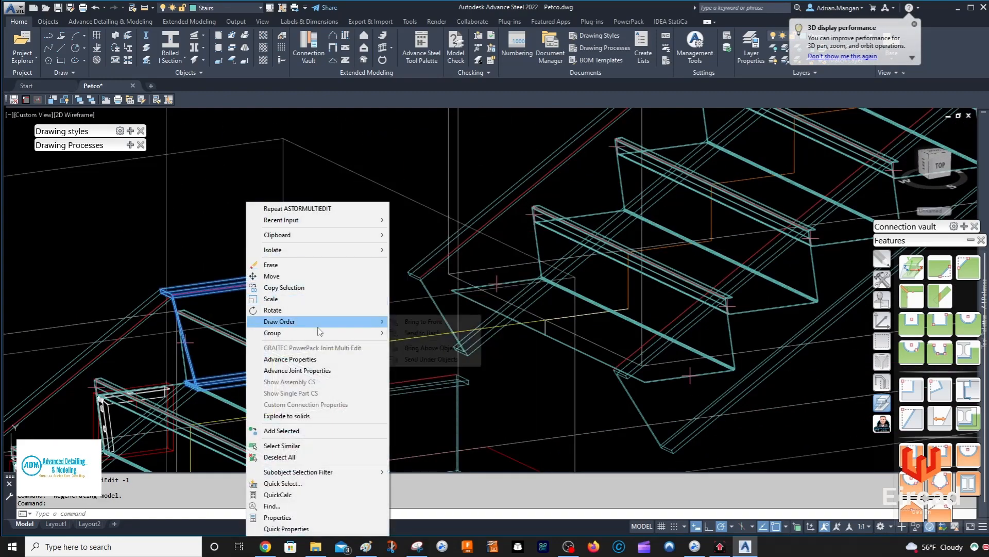
{"action": "left_click", "coordinate": [318, 371]}
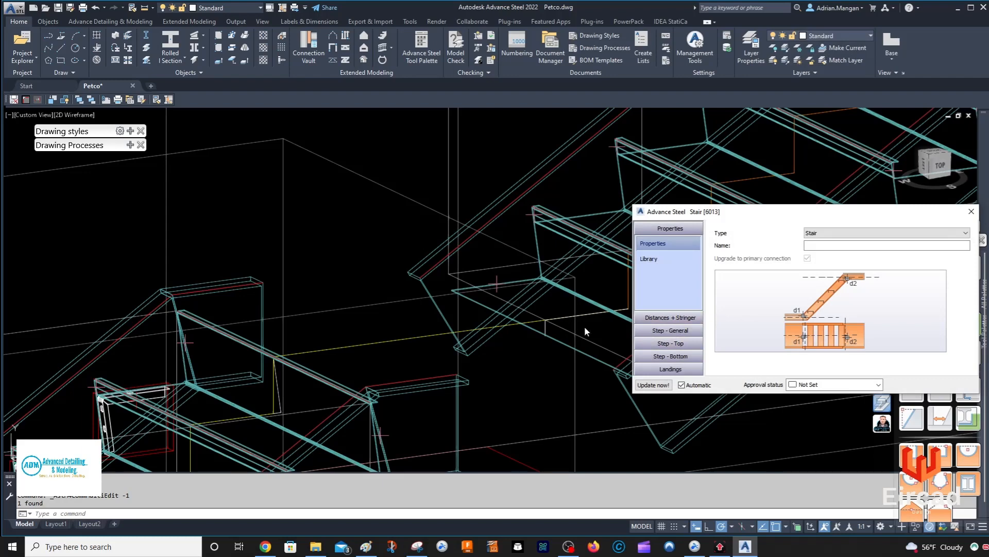
{"action": "left_click", "coordinate": [671, 369]}
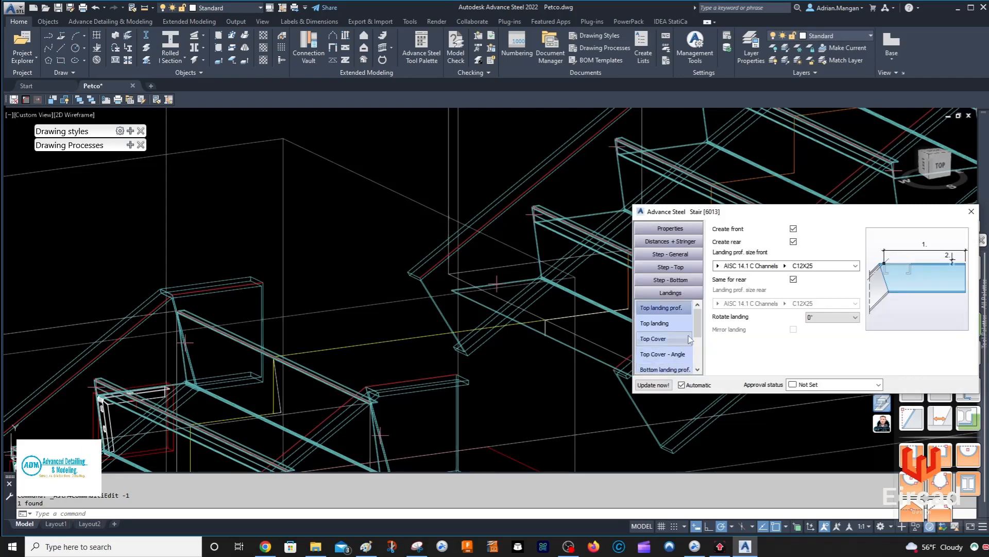
{"action": "left_click", "coordinate": [678, 328]}
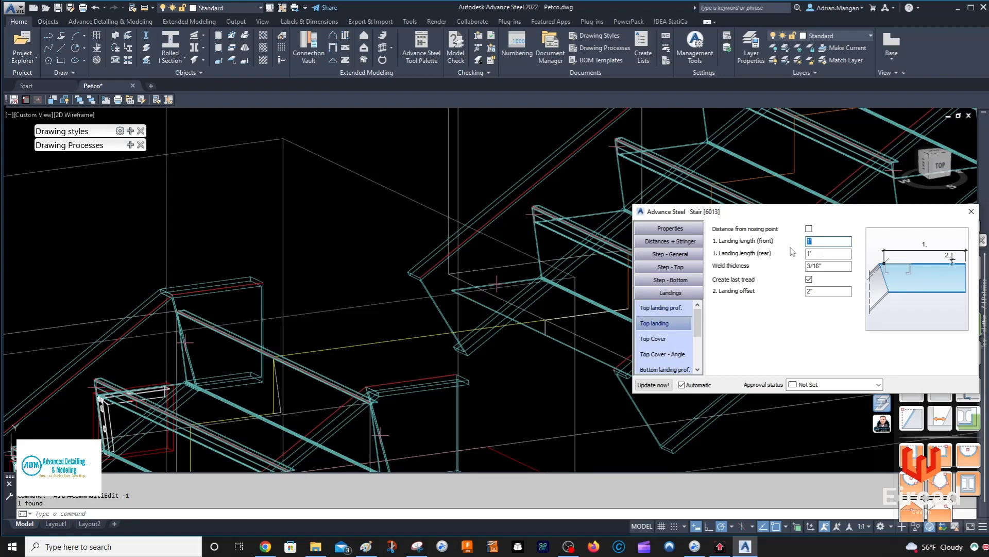
{"action": "key", "text": "Return"}
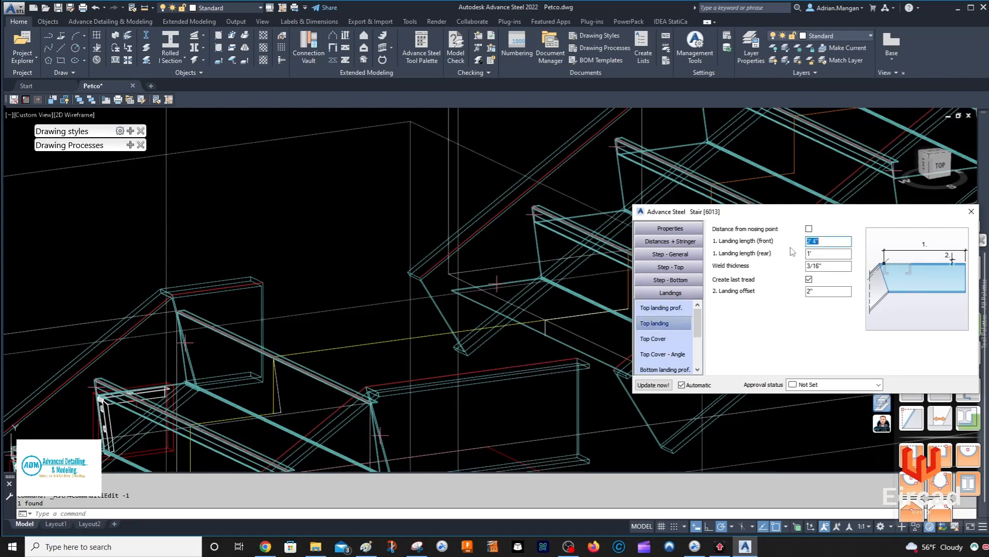
- Set both the front and rear top landing lengths of the lower flight to 2' 10"
{"action": "scroll", "coordinate": [341, 270], "scroll_direction": "down", "scroll_amount": 3}
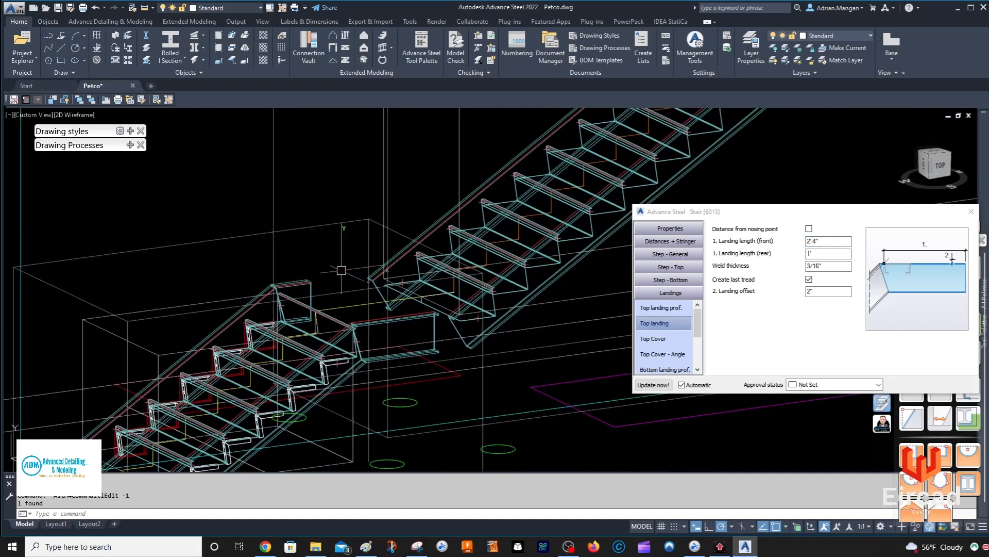
{"action": "scroll", "coordinate": [467, 307], "scroll_direction": "up", "scroll_amount": 3}
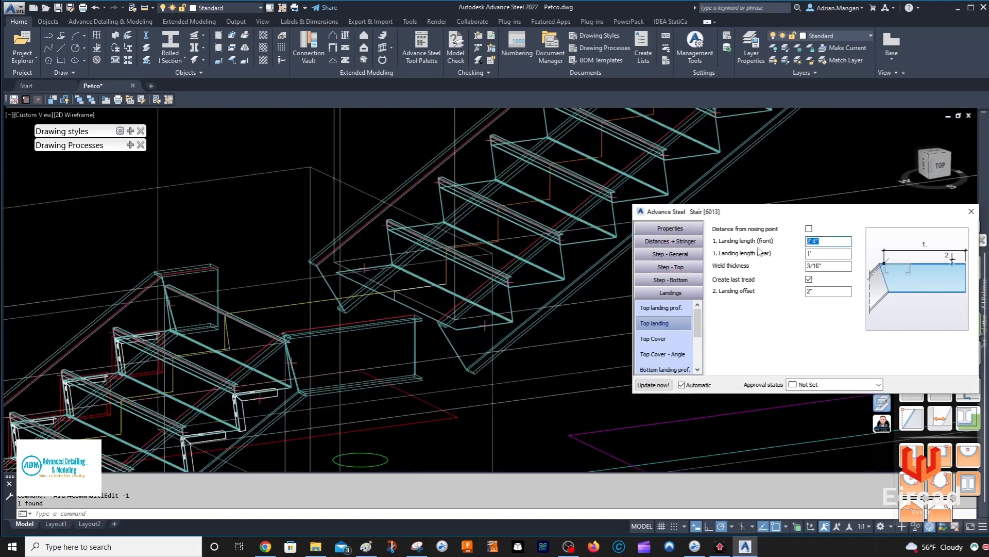
{"action": "type", "text": "34"}
{"action": "key", "text": "Return"}
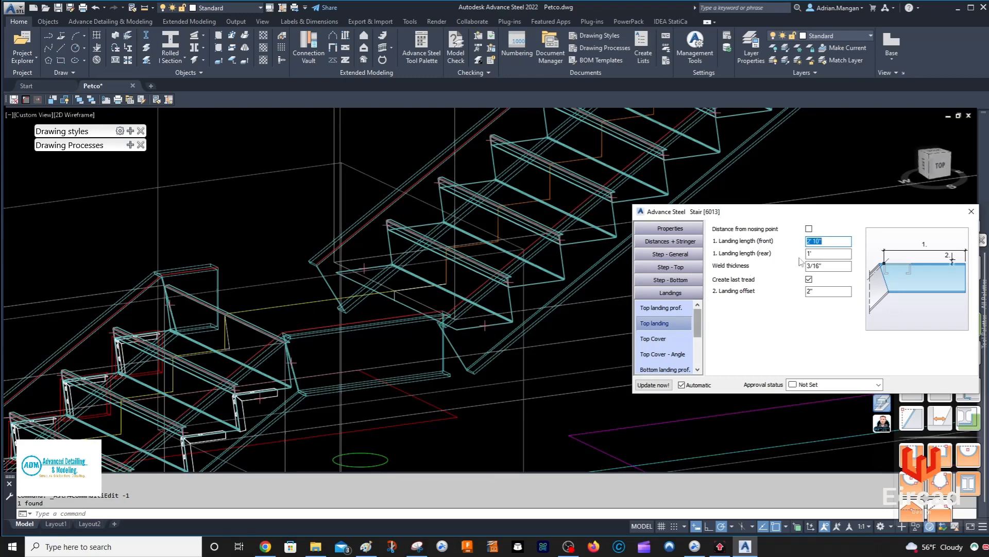
{"action": "type", "text": "3"}
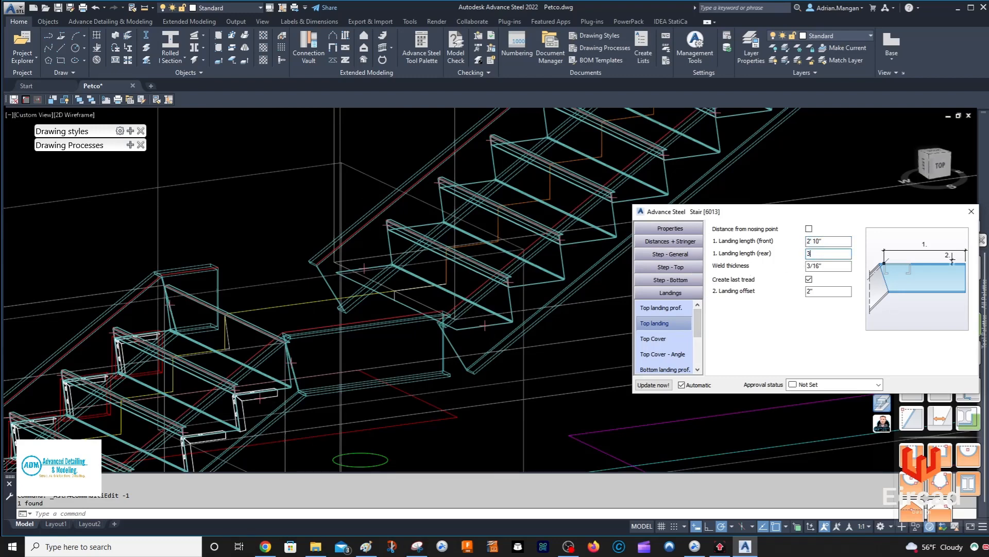
{"action": "type", "text": "4"}
{"action": "key", "text": "Return"}
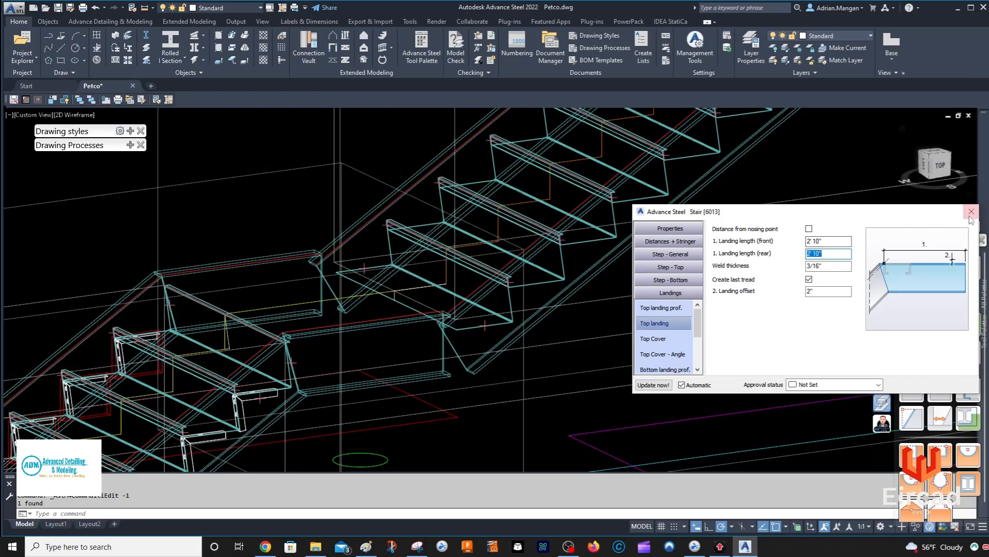
- Miter the far-side landing stringer of the lower flight with the upper flight's matching stringer
{"action": "left_click", "coordinate": [972, 211]}
{"action": "scroll", "coordinate": [283, 251], "scroll_direction": "up", "scroll_amount": 2}
{"action": "scroll", "coordinate": [283, 251], "scroll_direction": "up", "scroll_amount": 3}
{"action": "scroll", "coordinate": [282, 247], "scroll_direction": "down", "scroll_amount": 3}
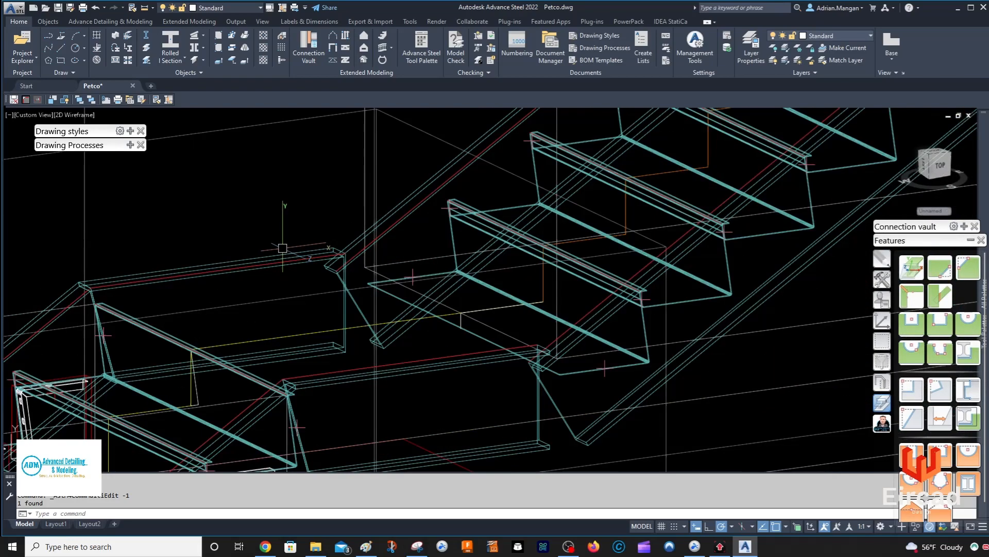
{"action": "scroll", "coordinate": [530, 310], "scroll_direction": "down", "scroll_amount": 5}
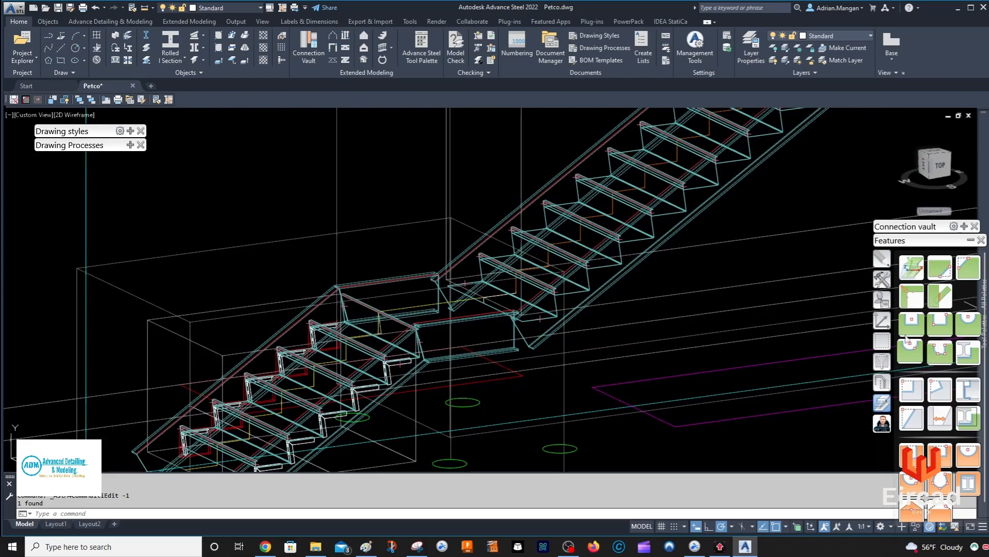
{"action": "left_click", "coordinate": [921, 301]}
{"action": "scroll", "coordinate": [446, 283], "scroll_direction": "up", "scroll_amount": 3}
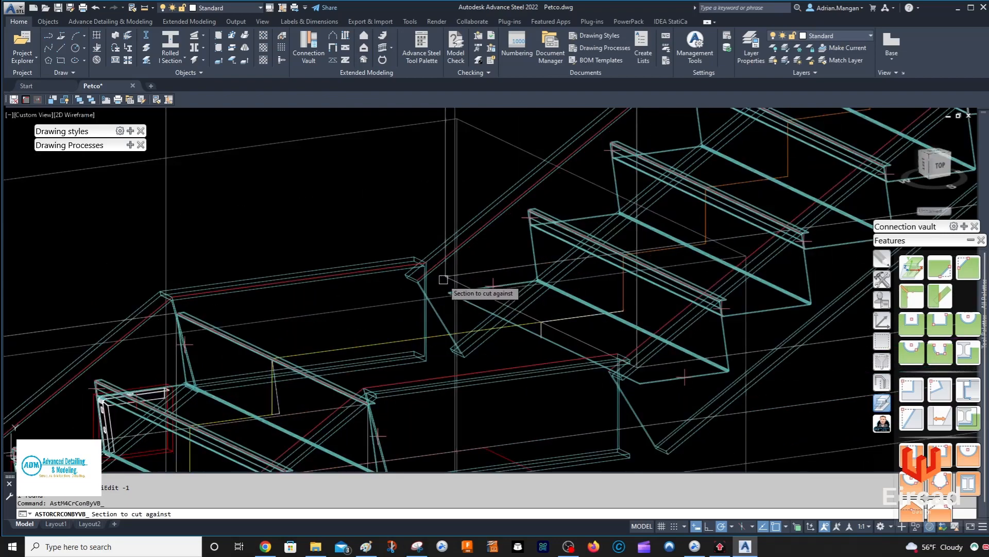
{"action": "key", "text": "Return"}
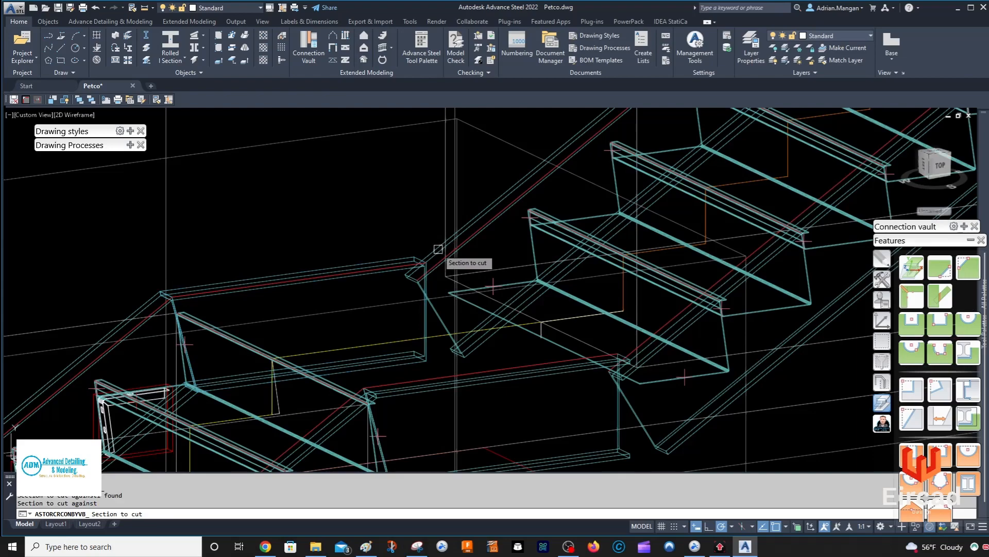
{"action": "left_click", "coordinate": [438, 249]}
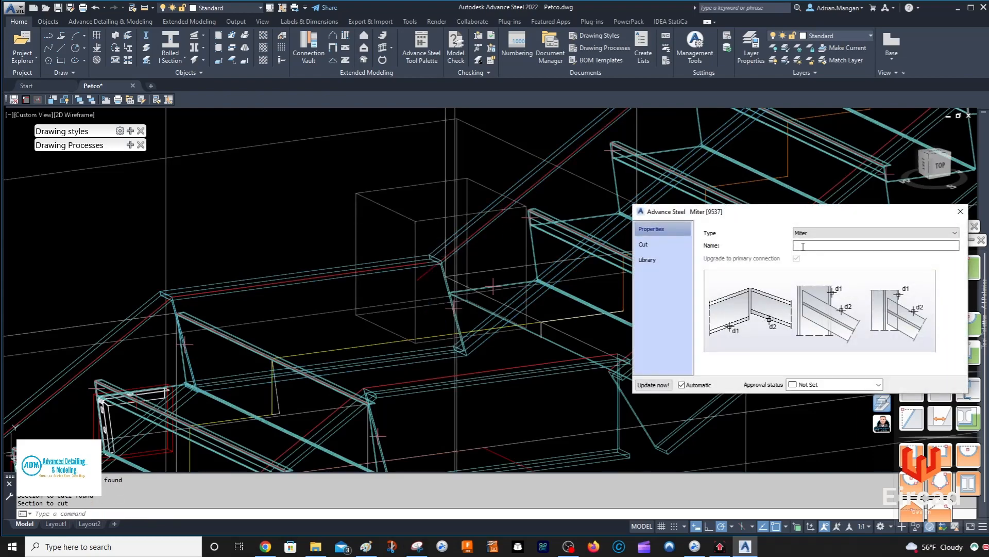
{"action": "left_click", "coordinate": [959, 212]}
{"action": "scroll", "coordinate": [608, 285], "scroll_direction": "down", "scroll_amount": 3}
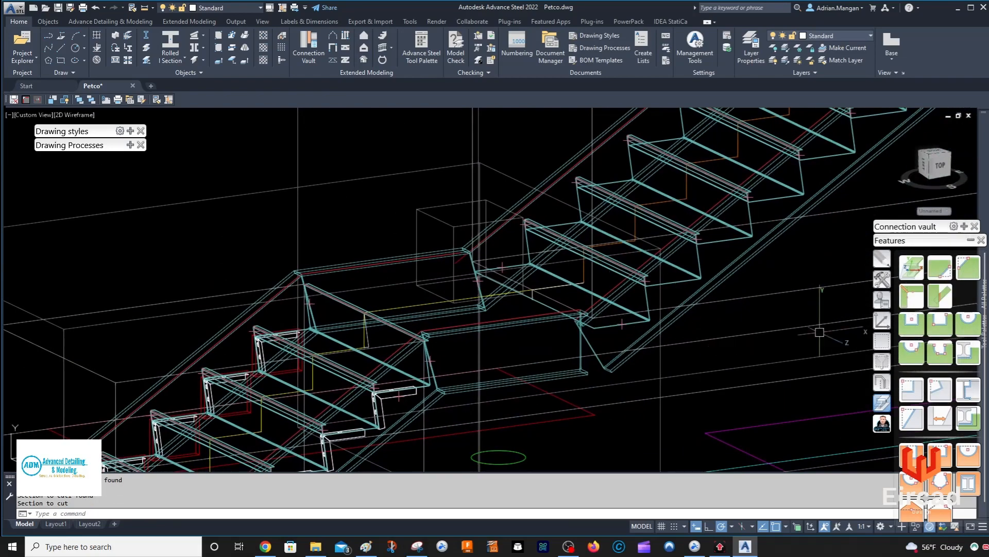
- Miter the near-side landing stringer of the lower flight with the upper flight's near-side stringer
{"action": "left_click", "coordinate": [900, 301]}
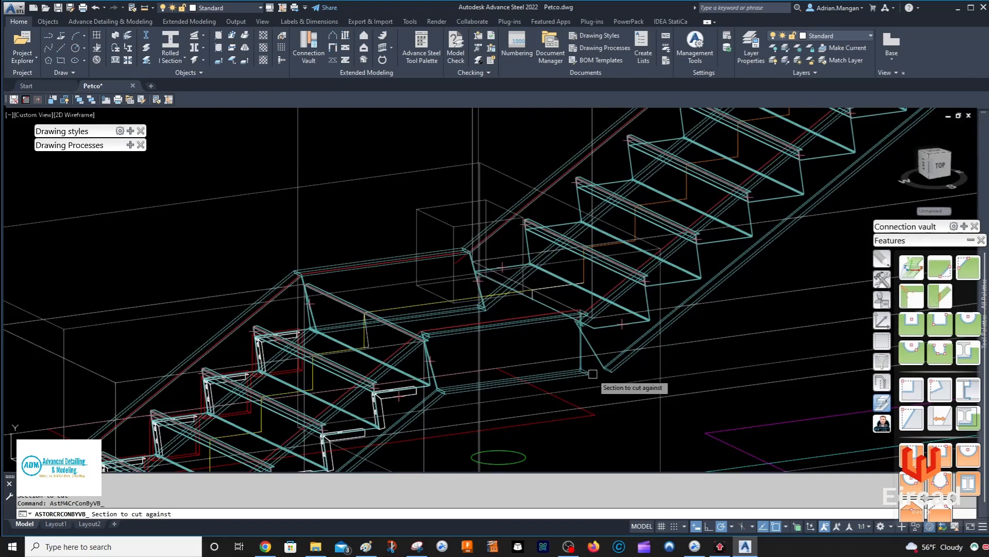
{"action": "left_click", "coordinate": [575, 376]}
{"action": "key", "text": "Return"}
{"action": "left_click", "coordinate": [620, 371]}
{"action": "key", "text": "Return"}
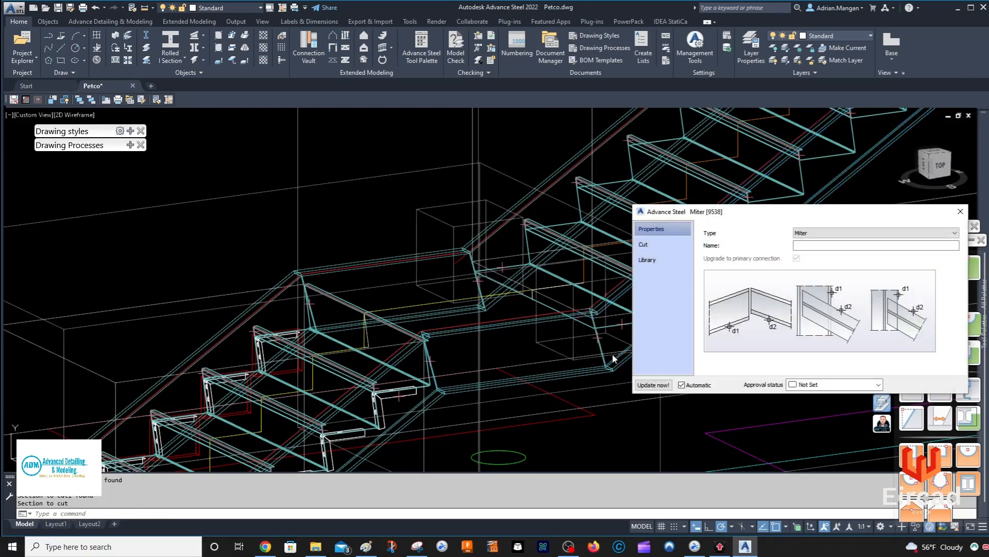
{"action": "left_click", "coordinate": [959, 211]}
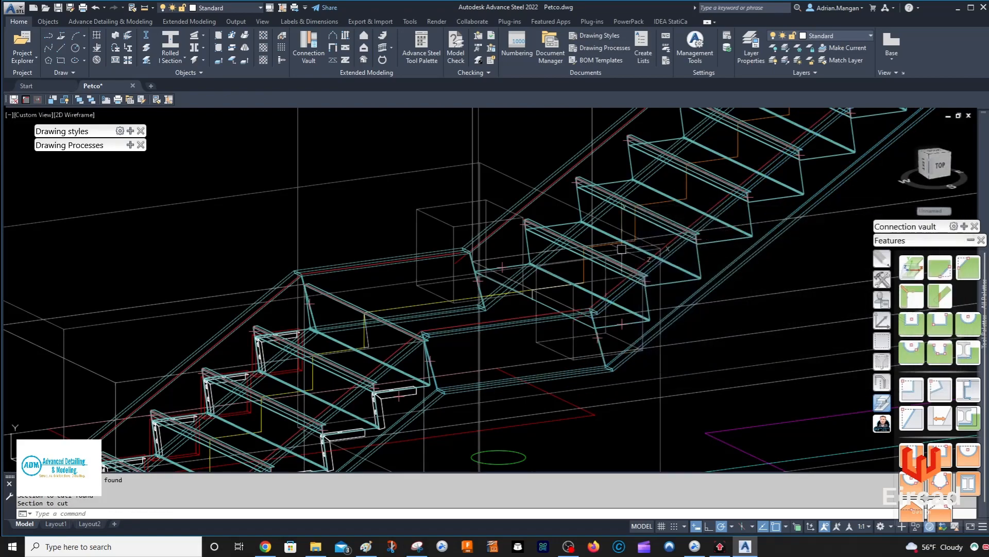
- Measure the horizontal distance across the mitered corner of the far-side landing stringer
{"action": "scroll", "coordinate": [480, 244], "scroll_direction": "up", "scroll_amount": 5}
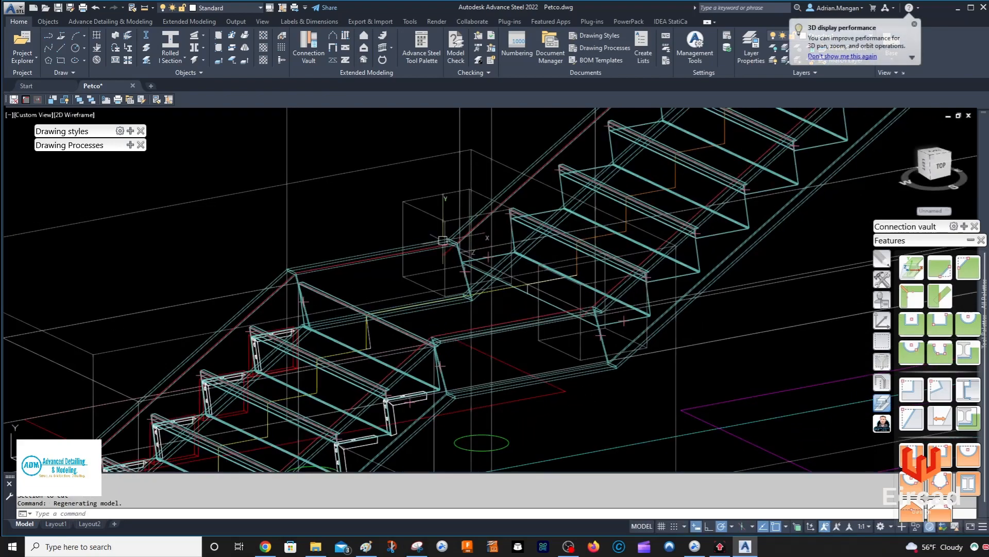
{"action": "left_click", "coordinate": [153, 9]}
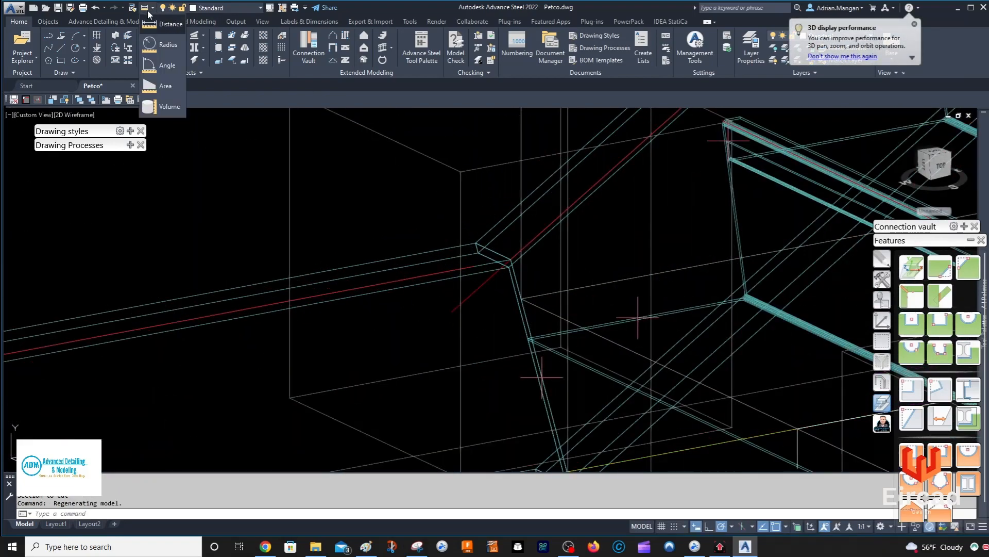
{"action": "left_click", "coordinate": [154, 23]}
{"action": "left_click", "coordinate": [475, 242]}
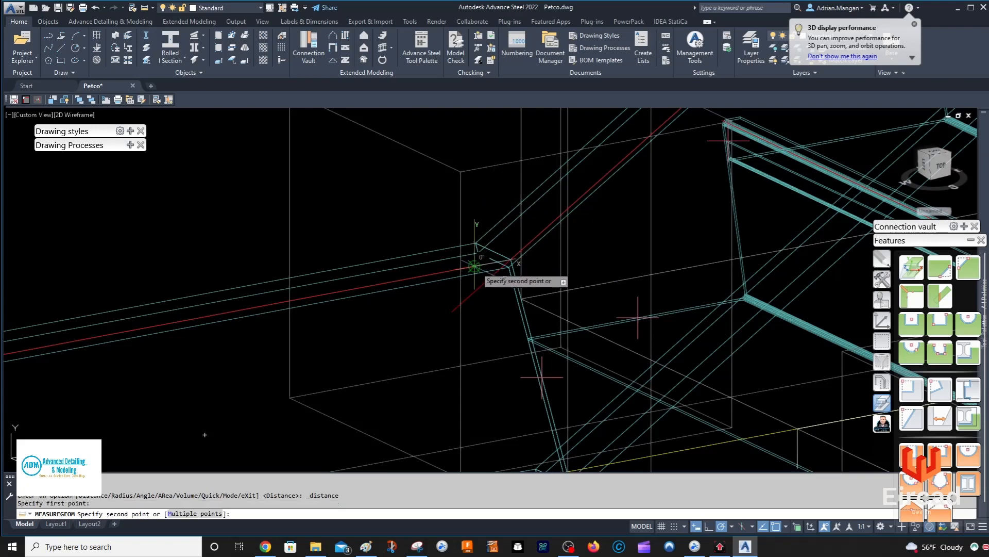
{"action": "left_click", "coordinate": [511, 236]}
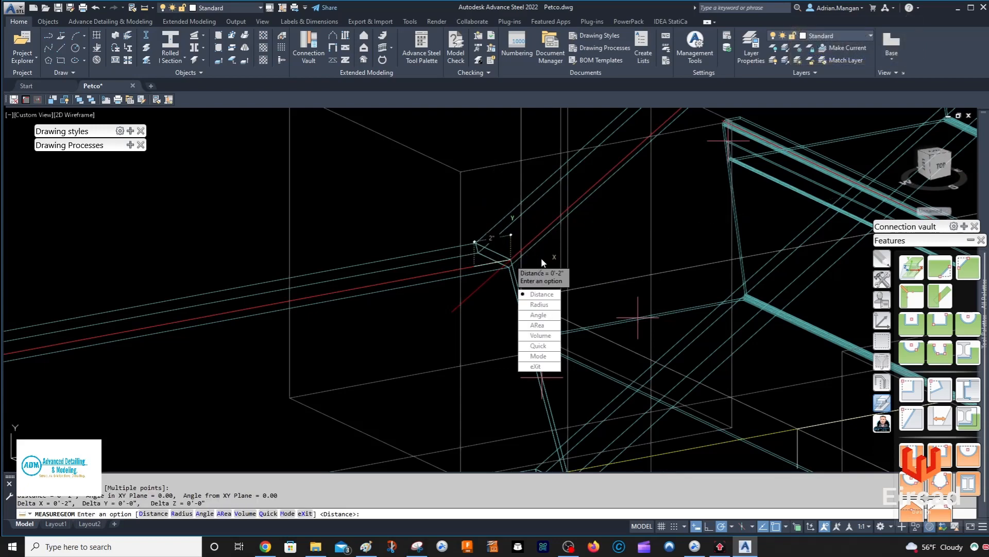
{"action": "key", "text": "Escape"}
- Set both the front and rear top landing lengths of the lower flight's stair joint to 3'
{"action": "left_click", "coordinate": [422, 265]}
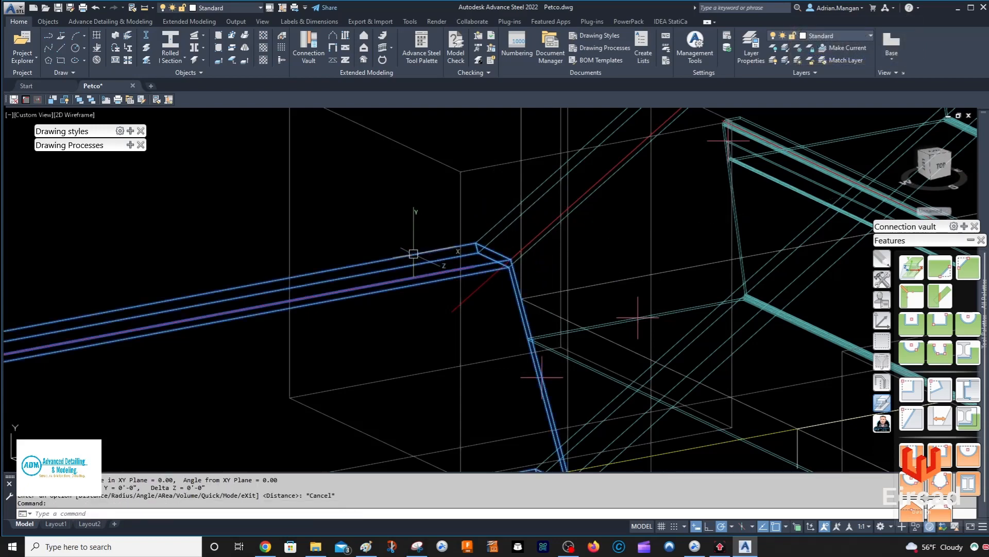
{"action": "right_click", "coordinate": [414, 256]}
{"action": "left_click", "coordinate": [499, 371]}
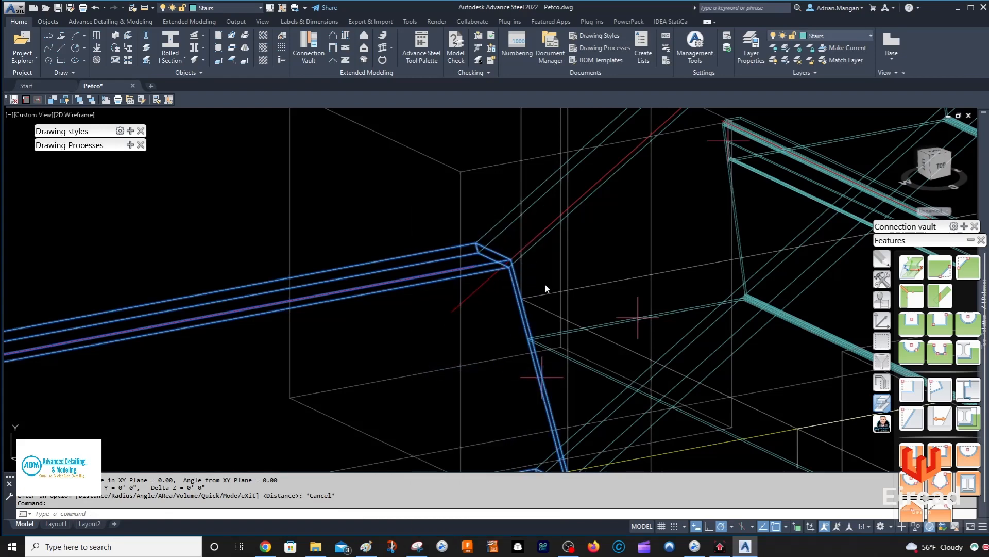
{"action": "double_click", "coordinate": [509, 254]}
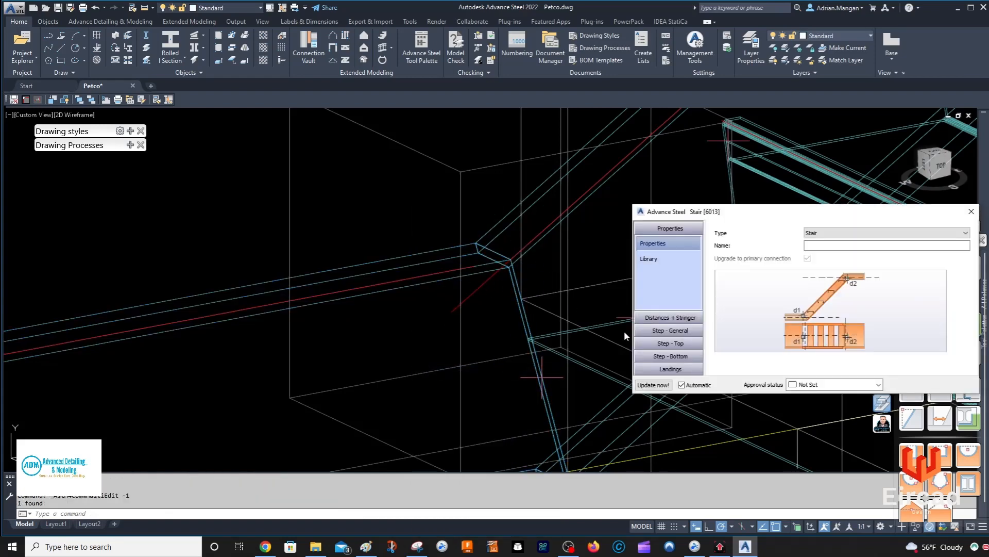
{"action": "left_click", "coordinate": [682, 369]}
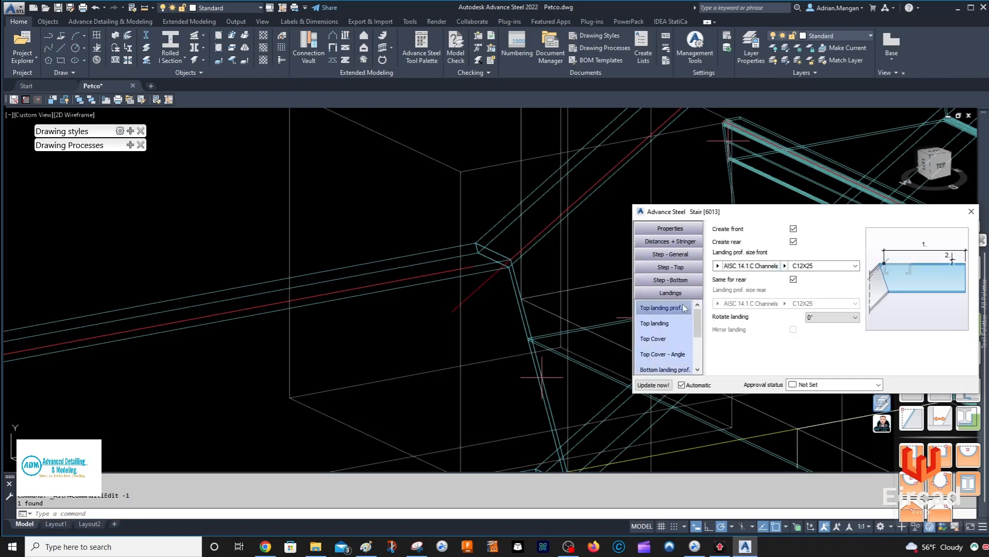
{"action": "left_click", "coordinate": [664, 323]}
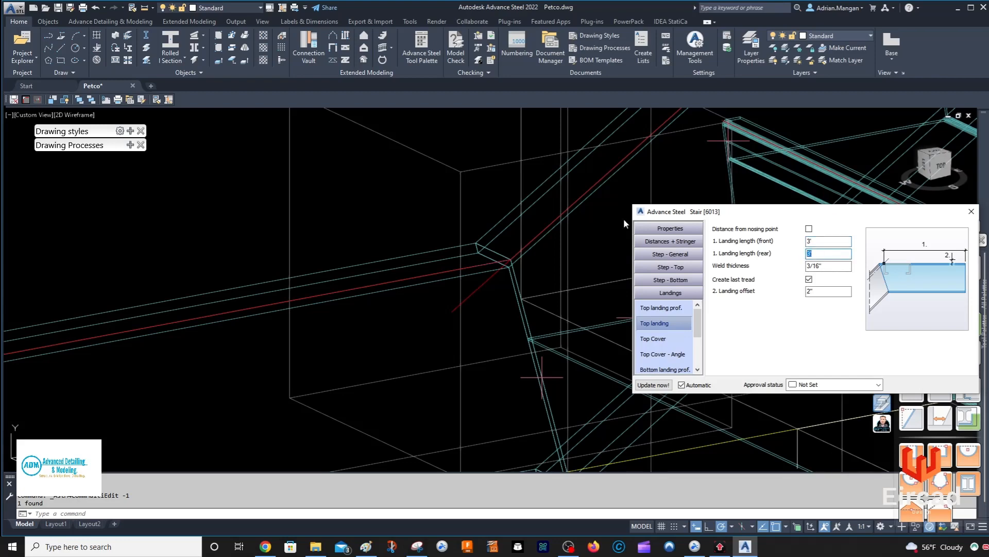
{"action": "left_click", "coordinate": [970, 211]}
- Trim both upper-flight stringers to the landing stringer using Trim/Extend with the System option
{"action": "scroll", "coordinate": [407, 166], "scroll_direction": "down", "scroll_amount": 2}
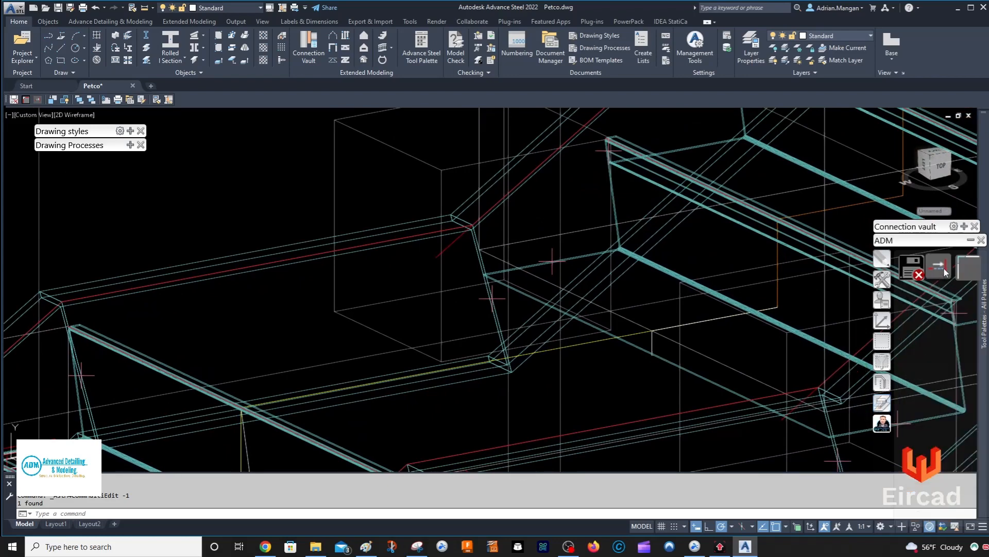
{"action": "left_click", "coordinate": [946, 272]}
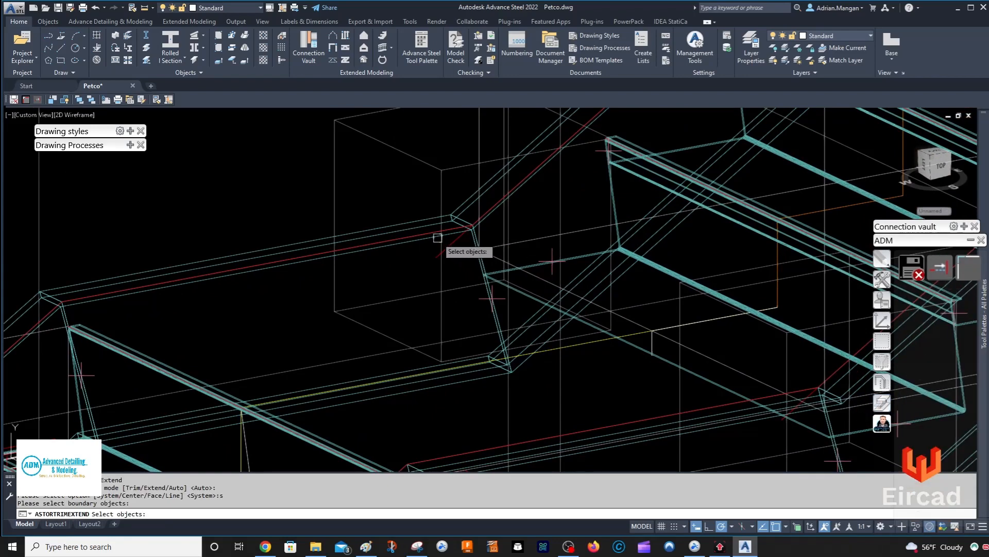
{"action": "left_click", "coordinate": [458, 226]}
{"action": "key", "text": "Return"}
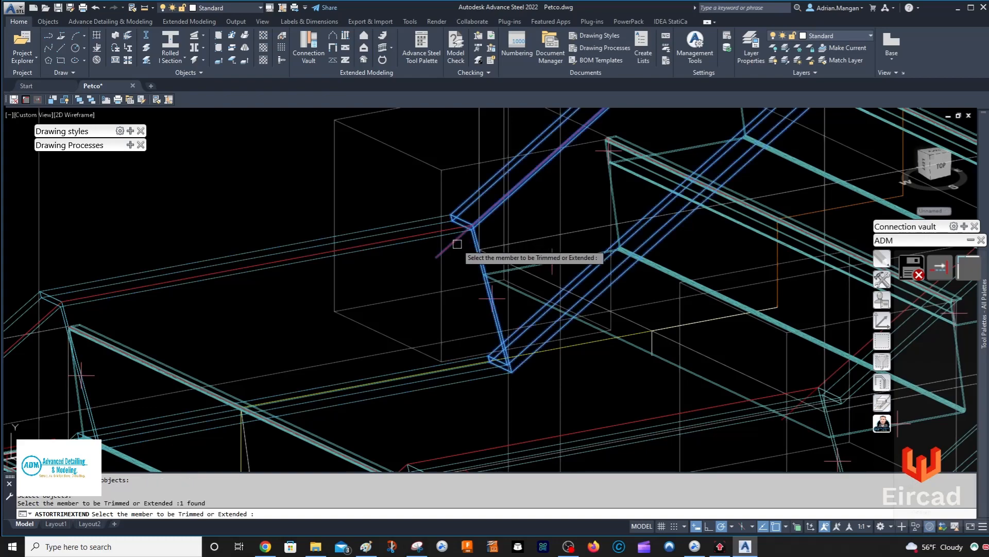
{"action": "left_click", "coordinate": [458, 216]}
{"action": "scroll", "coordinate": [524, 258], "scroll_direction": "down", "scroll_amount": 3}
{"action": "scroll", "coordinate": [524, 260], "scroll_direction": "up", "scroll_amount": 3}
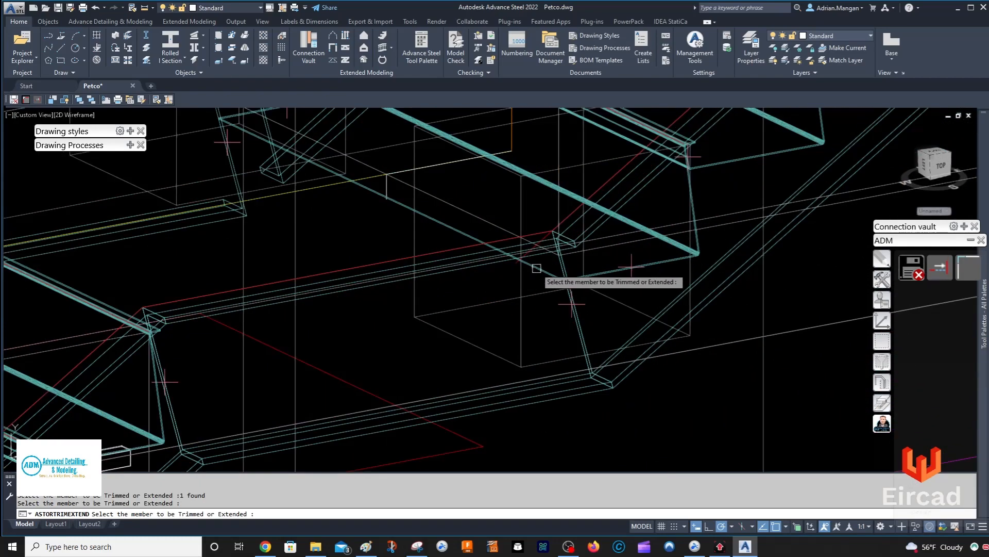
{"action": "scroll", "coordinate": [524, 265], "scroll_direction": "up", "scroll_amount": 3}
{"action": "left_click", "coordinate": [517, 258]}
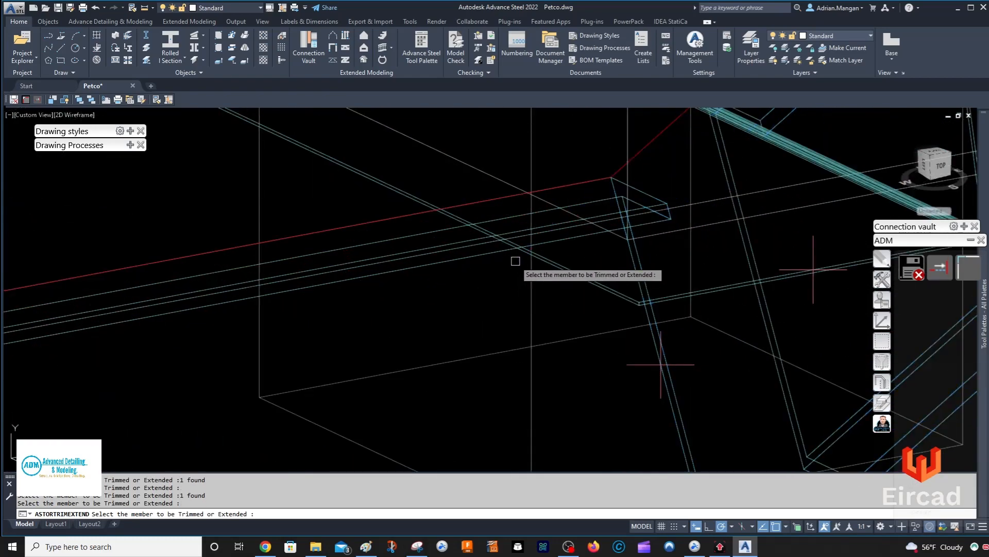
{"action": "key", "text": "Return"}
- Examine the connected landing between the lower and upper flights from several angles
{"action": "scroll", "coordinate": [531, 253], "scroll_direction": "down", "scroll_amount": 5}
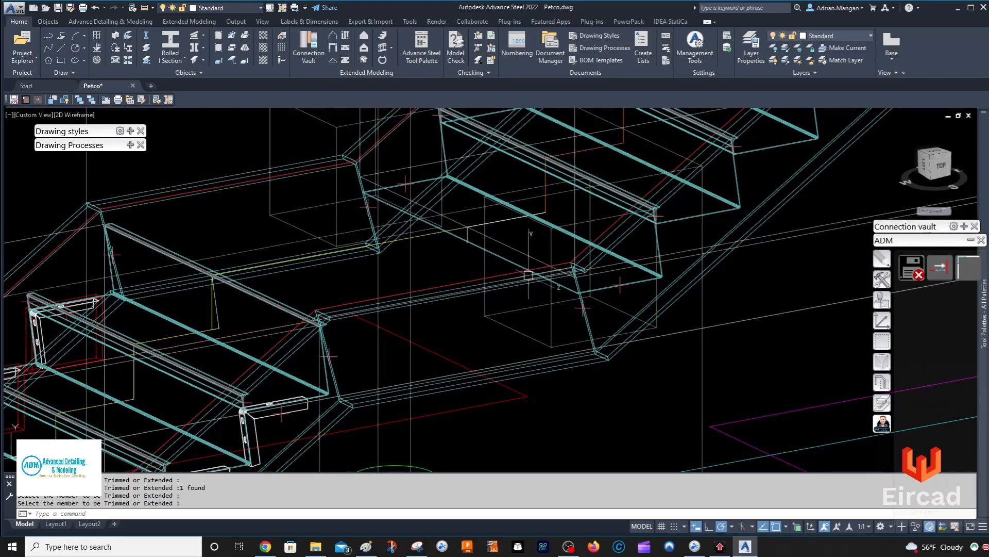
{"action": "scroll", "coordinate": [528, 275], "scroll_direction": "down", "scroll_amount": 4}
{"action": "scroll", "coordinate": [543, 280], "scroll_direction": "down", "scroll_amount": 6}
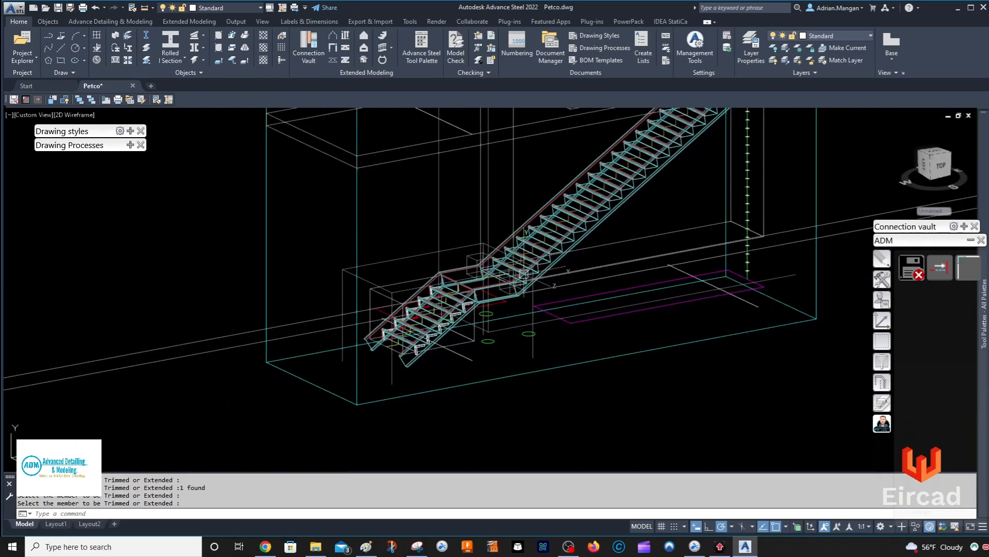
{"action": "middle_click_drag", "start_coordinate": [560, 301], "coordinate": [582, 214], "text": "shift"}
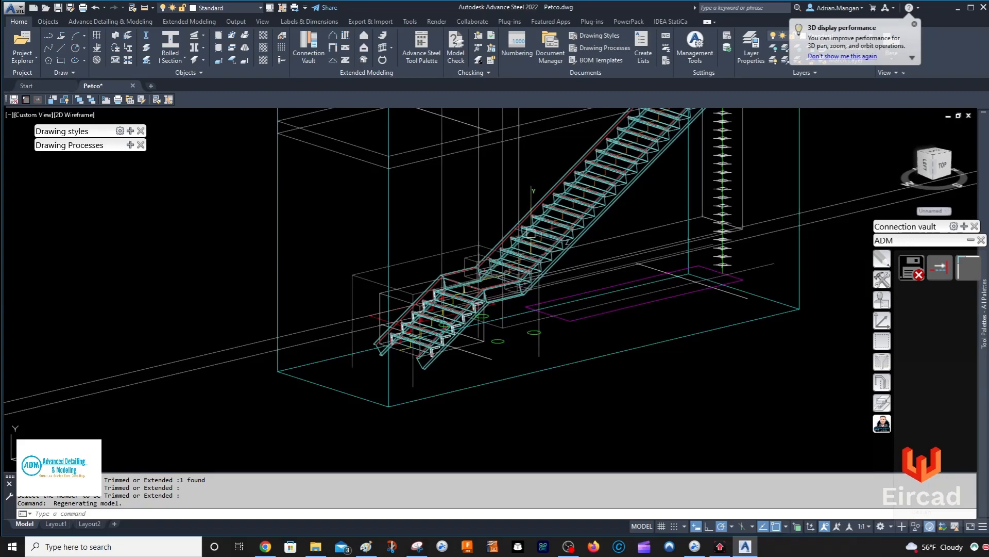
{"action": "scroll", "coordinate": [615, 240], "scroll_direction": "down", "scroll_amount": 2}
{"action": "scroll", "coordinate": [444, 315], "scroll_direction": "up", "scroll_amount": 8}
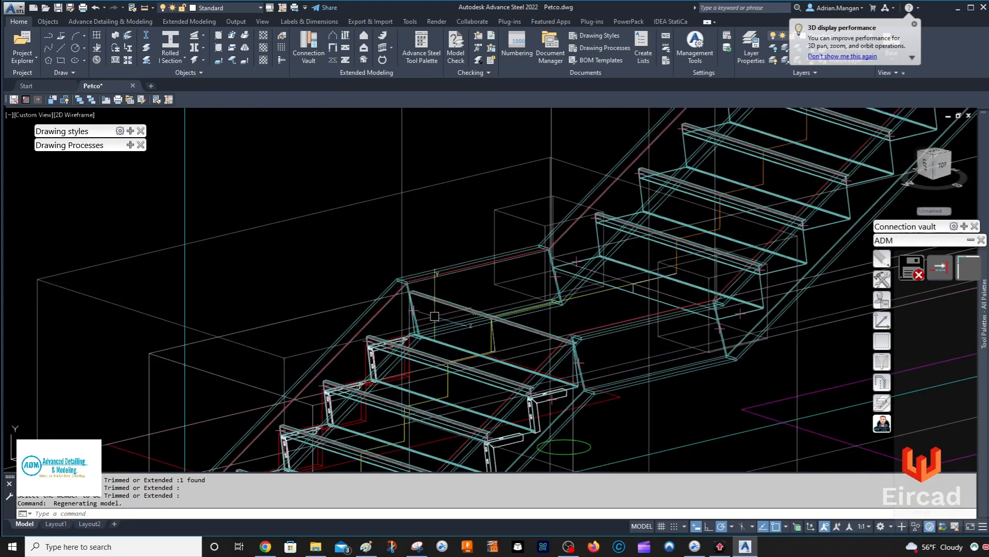
{"action": "middle_click_drag", "start_coordinate": [477, 304], "coordinate": [526, 326], "text": "shift"}
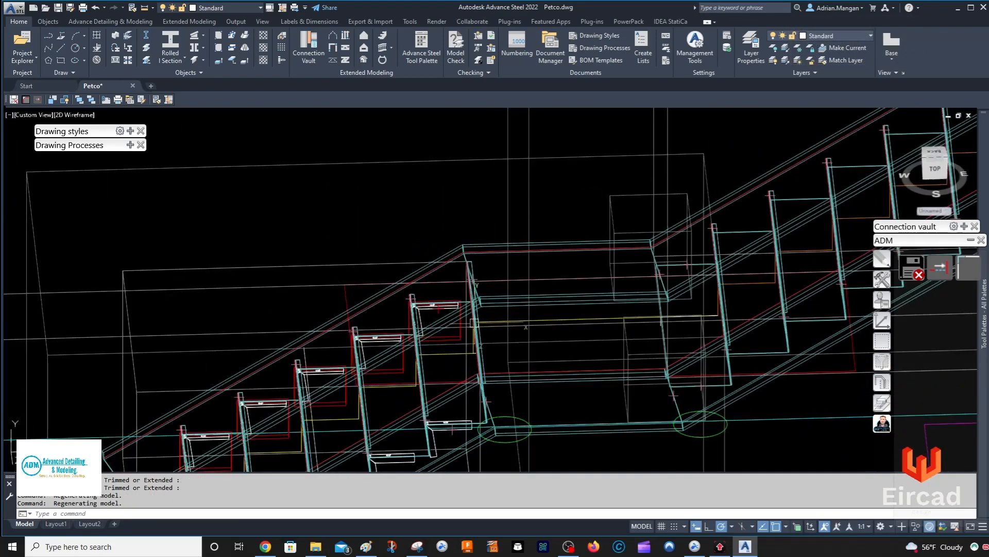
{"action": "scroll", "coordinate": [567, 297], "scroll_direction": "down", "scroll_amount": 4}
{"action": "middle_click_drag", "start_coordinate": [567, 297], "coordinate": [630, 281], "text": "shift"}
{"action": "scroll", "coordinate": [490, 316], "scroll_direction": "up", "scroll_amount": 9}
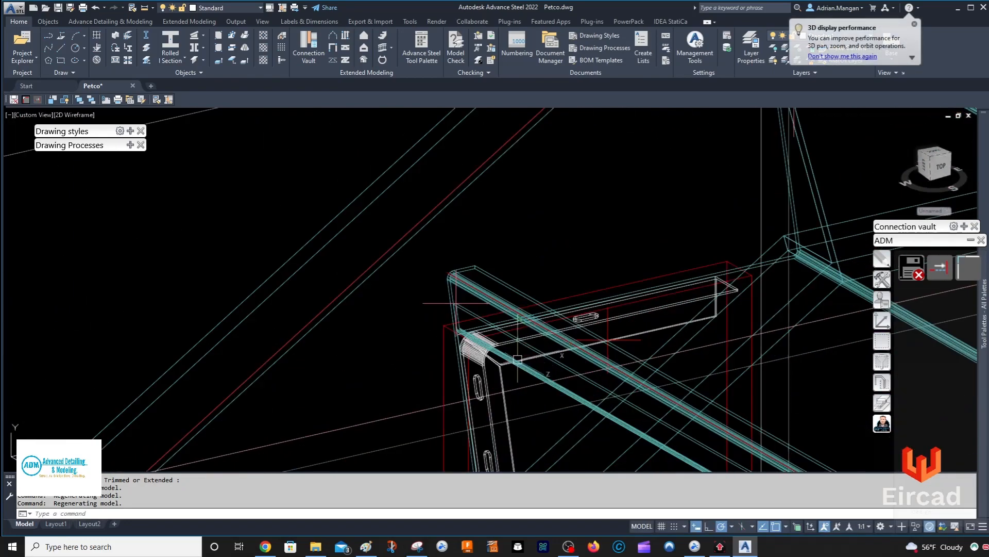
{"action": "left_click", "coordinate": [523, 351]}
{"action": "scroll", "coordinate": [567, 310], "scroll_direction": "down", "scroll_amount": 4}
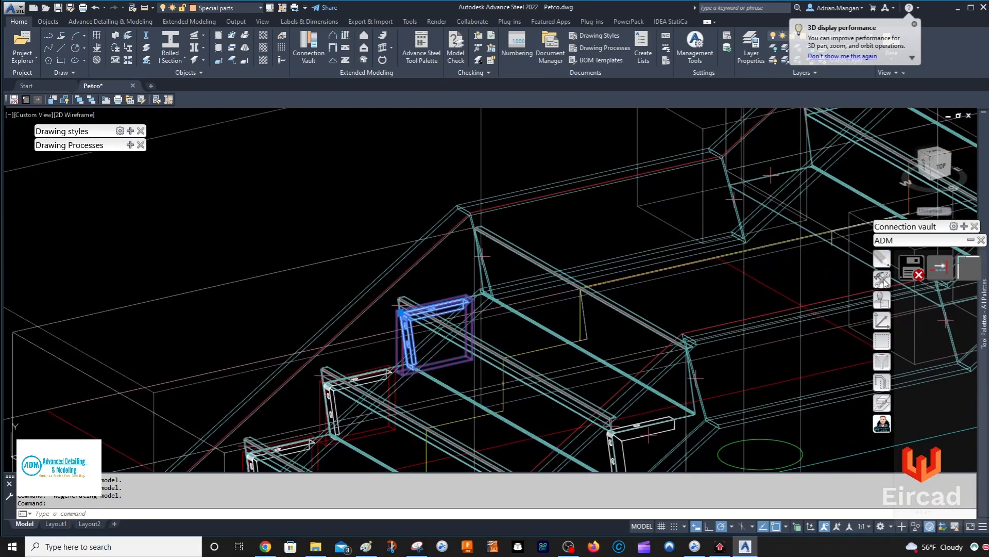
{"action": "left_click", "coordinate": [883, 279]}
{"action": "left_click", "coordinate": [972, 274]}
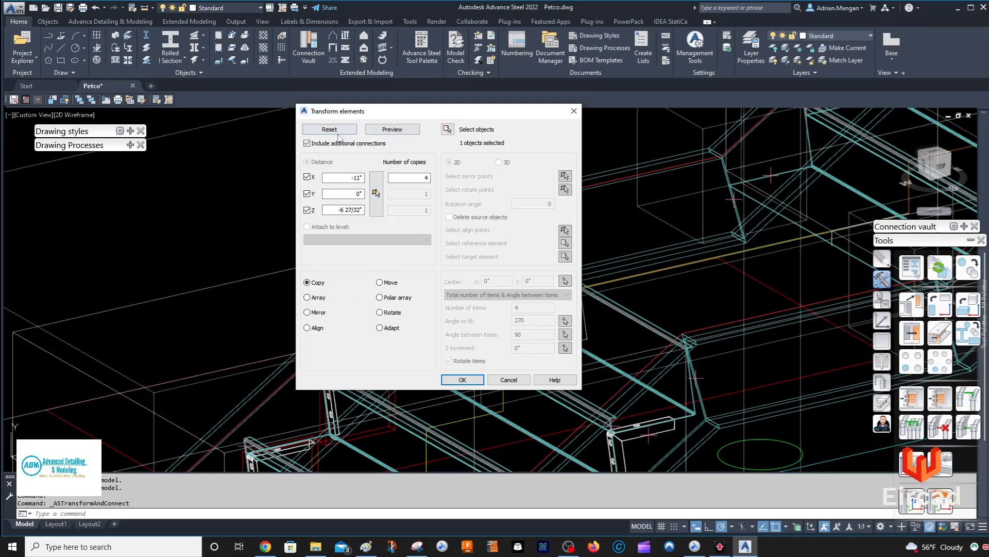
{"action": "key", "text": "Escape"}
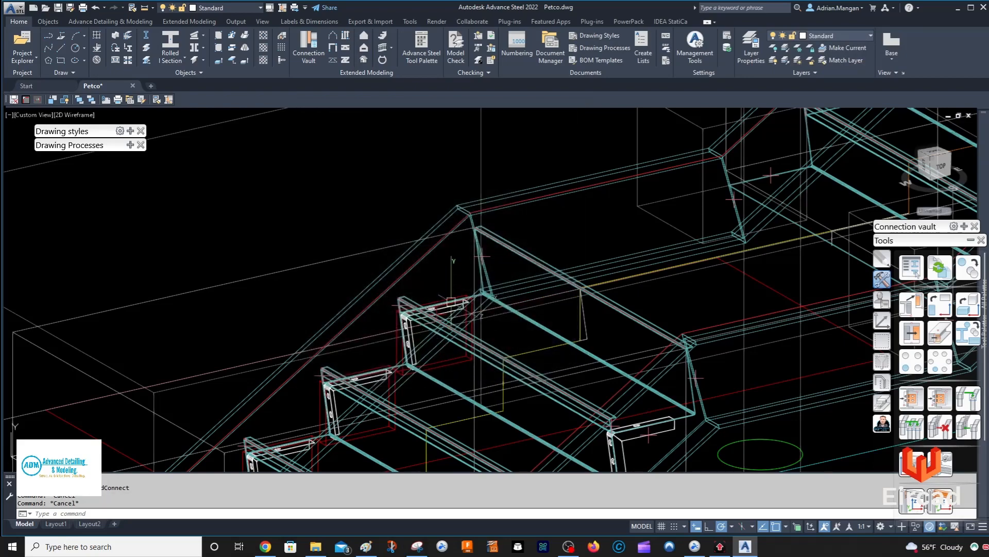
- Copy the lower flight's uppermost far-side support angle to the first upper-flight tread, using matching tread nosing corners as reference points
{"action": "scroll", "coordinate": [448, 327], "scroll_direction": "up", "scroll_amount": 5}
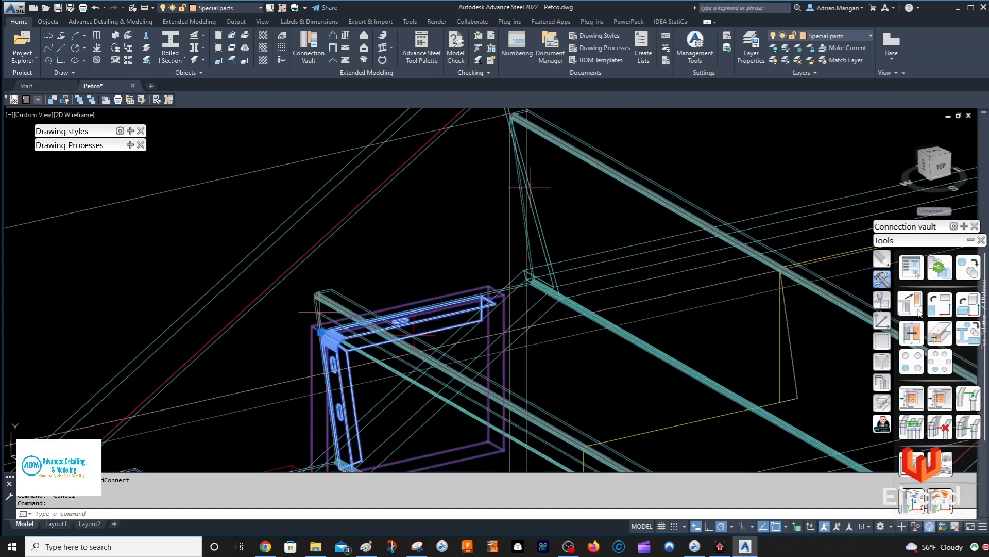
{"action": "left_click", "coordinate": [911, 304]}
{"action": "scroll", "coordinate": [276, 280], "scroll_direction": "up", "scroll_amount": 3}
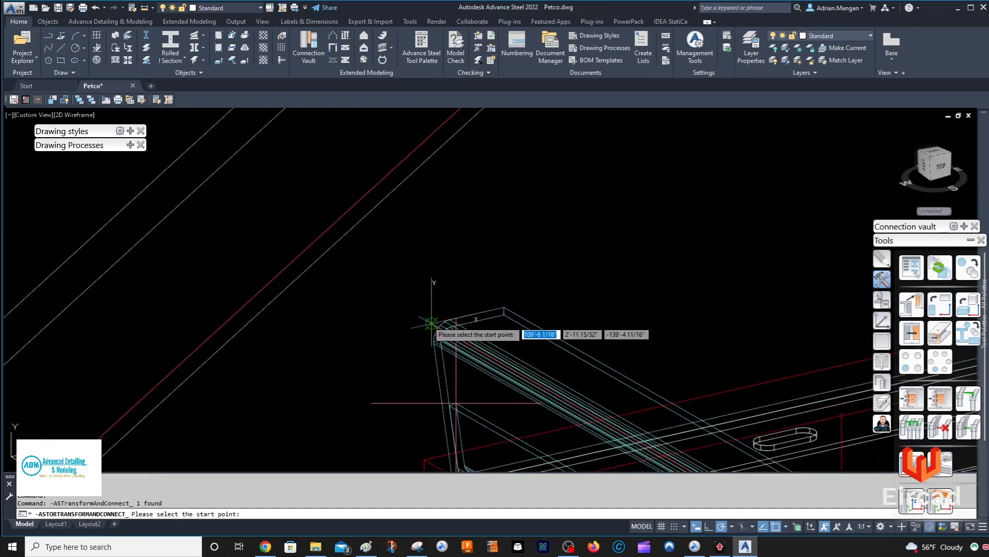
{"action": "left_click", "coordinate": [432, 324]}
{"action": "scroll", "coordinate": [495, 206], "scroll_direction": "down", "scroll_amount": 5}
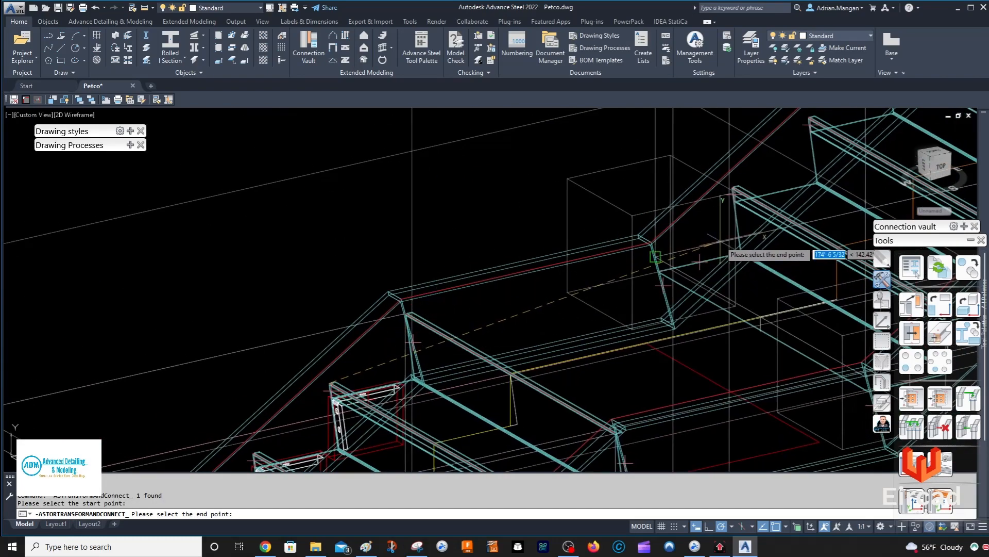
{"action": "scroll", "coordinate": [742, 221], "scroll_direction": "up", "scroll_amount": 5}
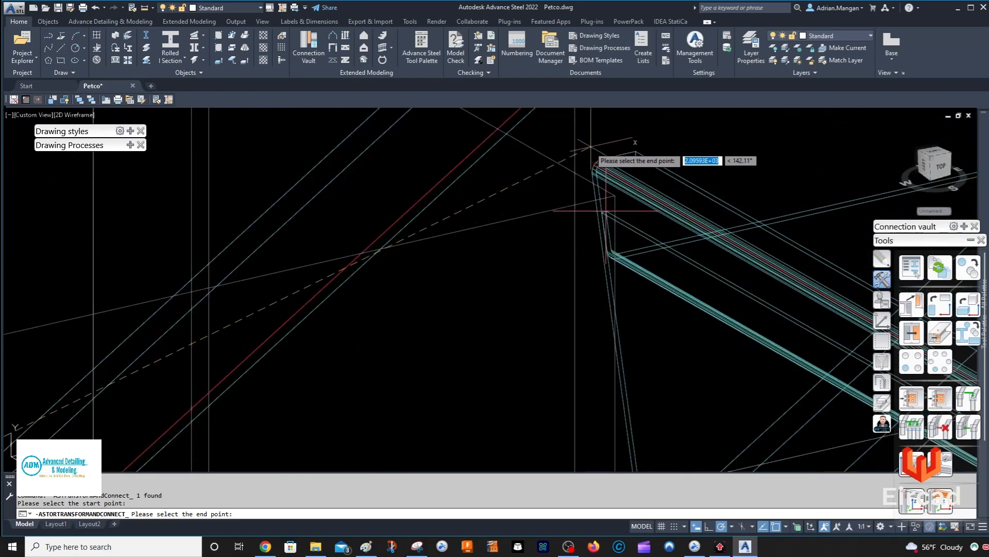
{"action": "left_click", "coordinate": [594, 163]}
{"action": "scroll", "coordinate": [613, 129], "scroll_direction": "down", "scroll_amount": 5}
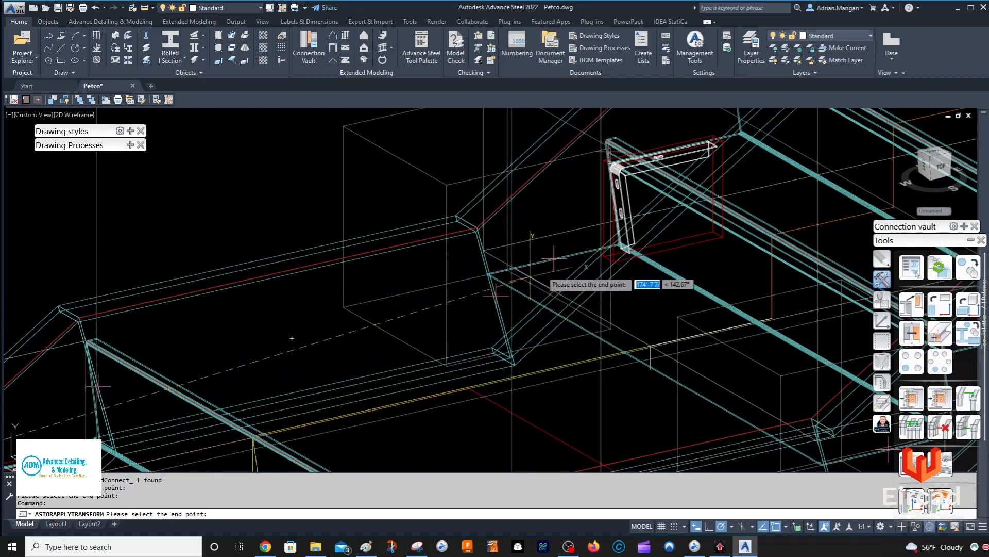
{"action": "scroll", "coordinate": [554, 258], "scroll_direction": "down", "scroll_amount": 4}
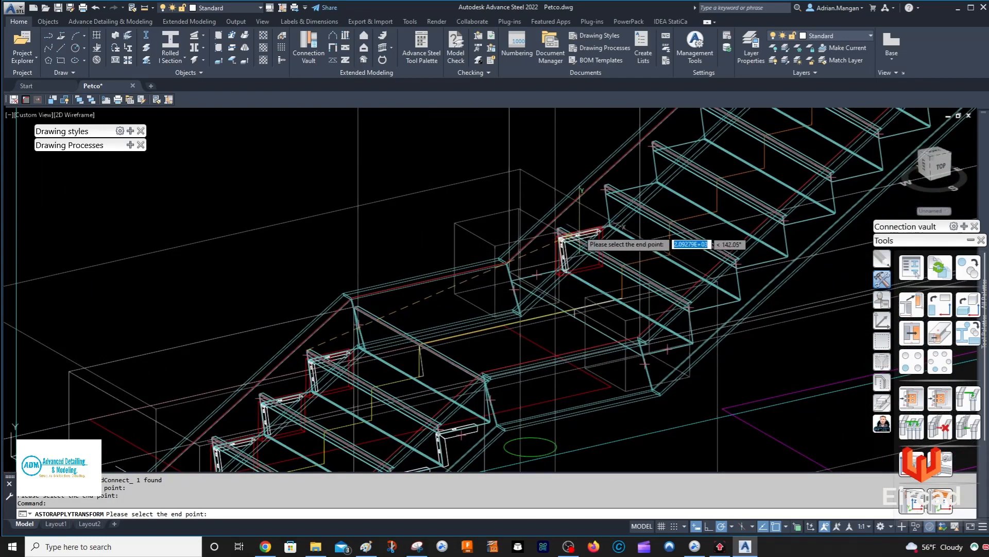
{"action": "scroll", "coordinate": [572, 234], "scroll_direction": "up", "scroll_amount": 3}
{"action": "key", "text": "Escape"}
{"action": "scroll", "coordinate": [611, 246], "scroll_direction": "up", "scroll_amount": 3}
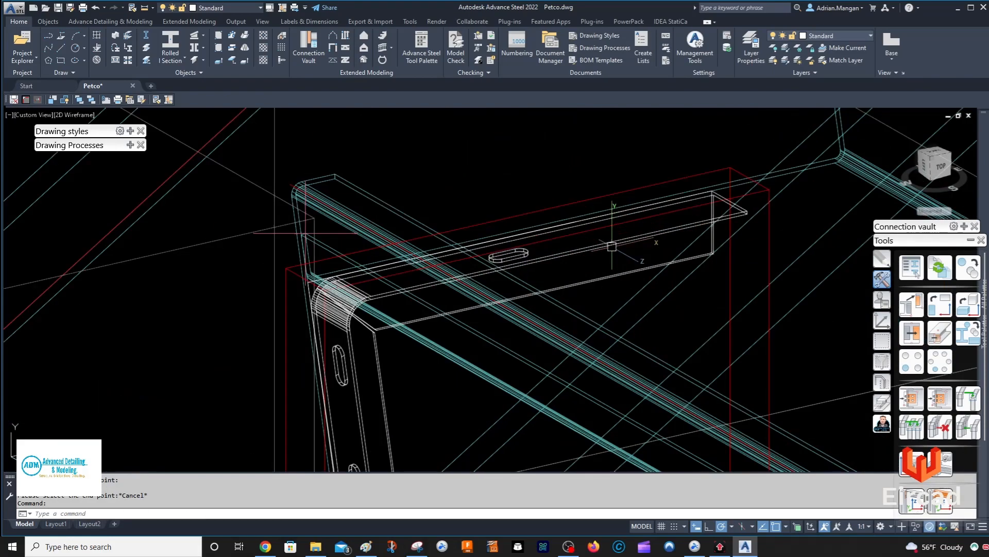
{"action": "scroll", "coordinate": [611, 247], "scroll_direction": "down", "scroll_amount": 3}
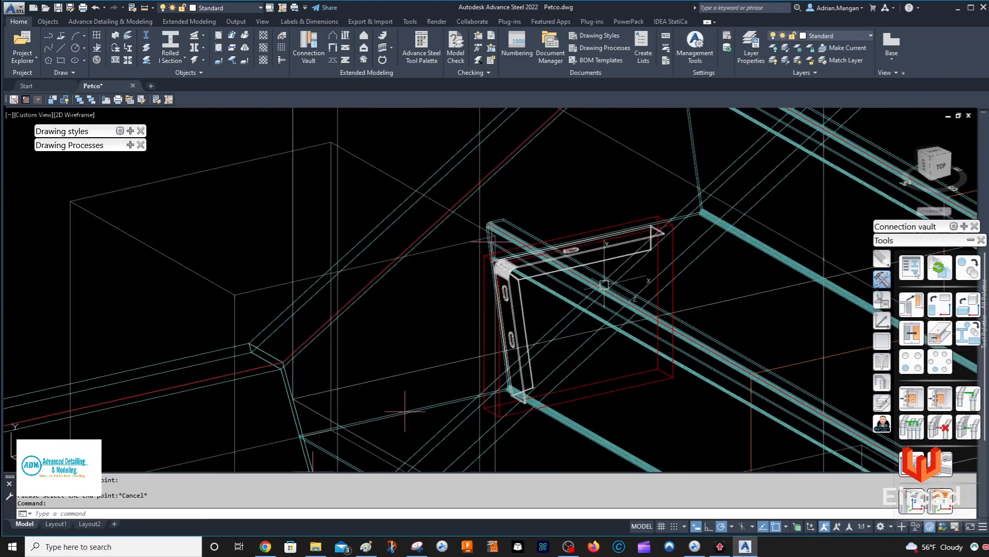
- Mark the main structure connected to the far-side stringer to check which support angles belong to it
{"action": "left_click", "coordinate": [888, 344]}
{"action": "left_click", "coordinate": [940, 398]}
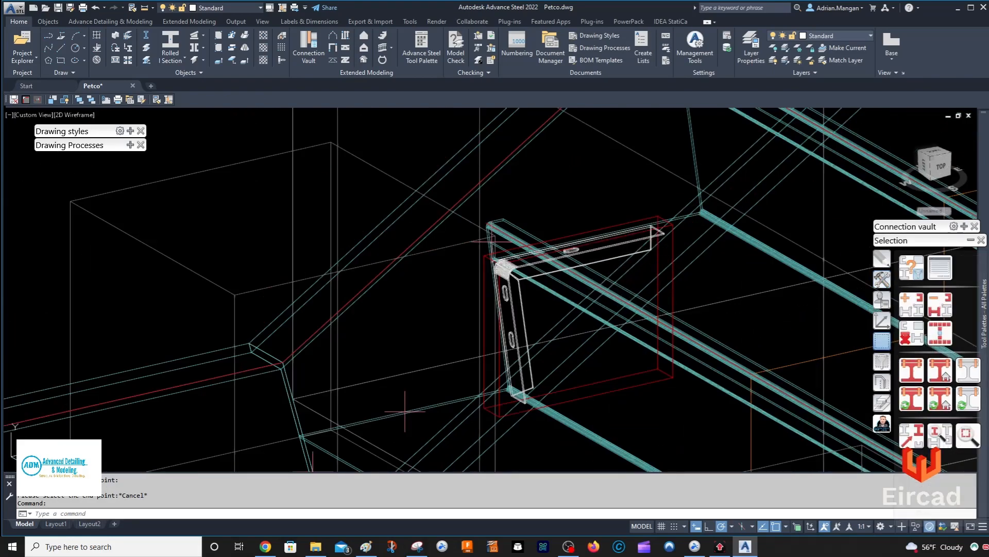
{"action": "left_click", "coordinate": [469, 143]}
{"action": "key", "text": "Return"}
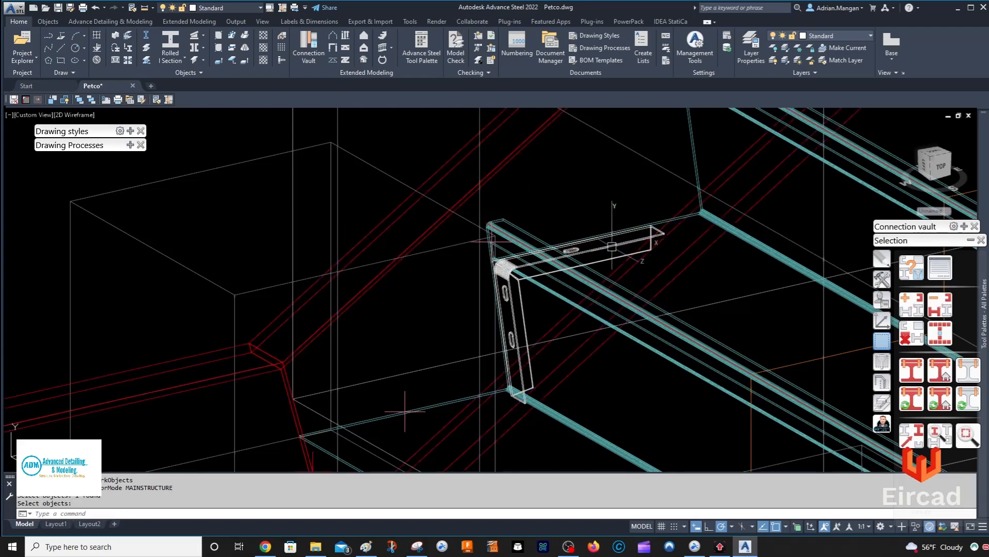
{"action": "key", "text": "Escape"}
- Delete the copied support angle from the upper flight's first tread
{"action": "left_click", "coordinate": [612, 247]}
{"action": "key", "text": "Delete"}
{"action": "scroll", "coordinate": [674, 202], "scroll_direction": "down", "scroll_amount": 7}
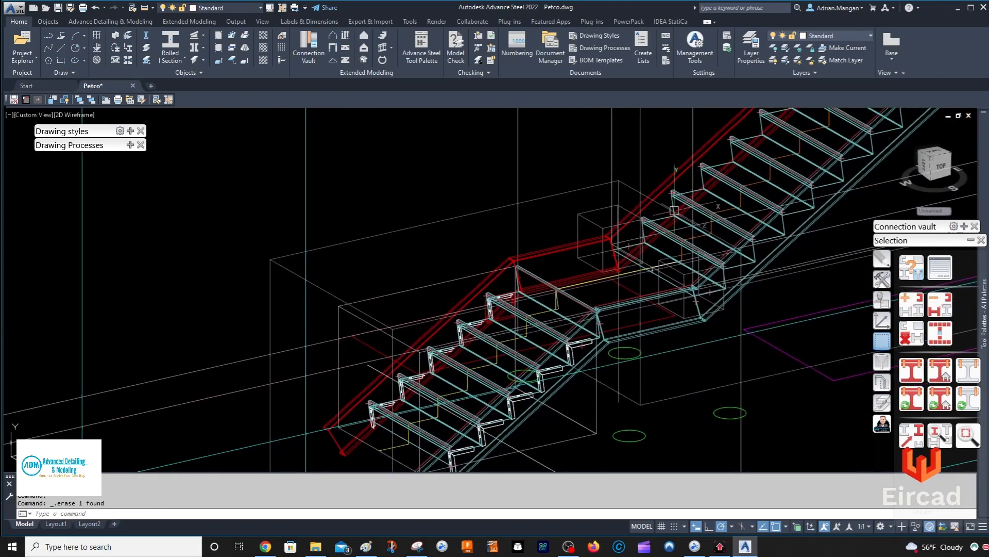
{"action": "scroll", "coordinate": [487, 289], "scroll_direction": "up", "scroll_amount": 5}
{"action": "key", "text": "Escape"}
{"action": "scroll", "coordinate": [637, 262], "scroll_direction": "down", "scroll_amount": 5}
{"action": "middle_click_drag", "start_coordinate": [592, 263], "coordinate": [479, 279]}
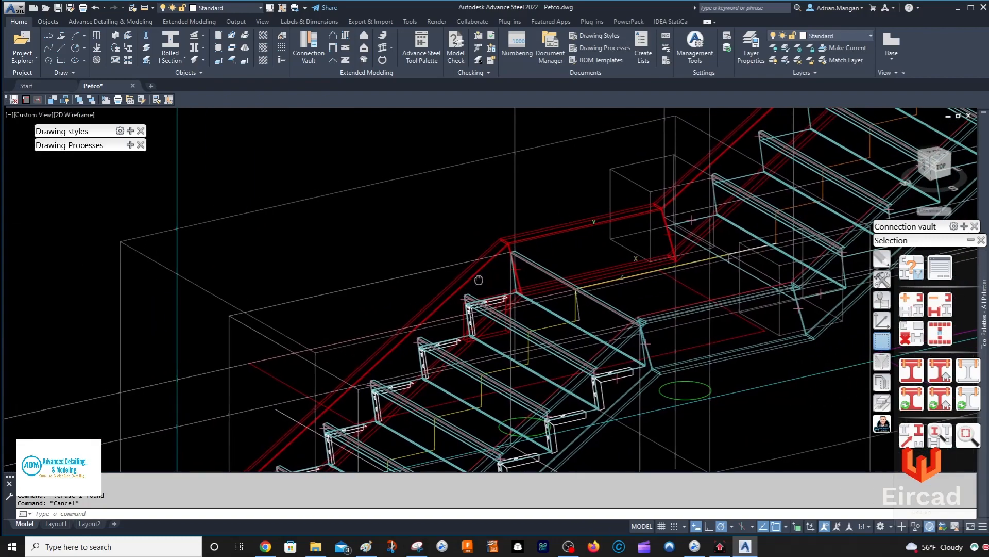
- Select the marked far-side stringer assembly and inspect the lower flight for support angles that are not connected to it
{"action": "scroll", "coordinate": [476, 296], "scroll_direction": "up", "scroll_amount": 4}
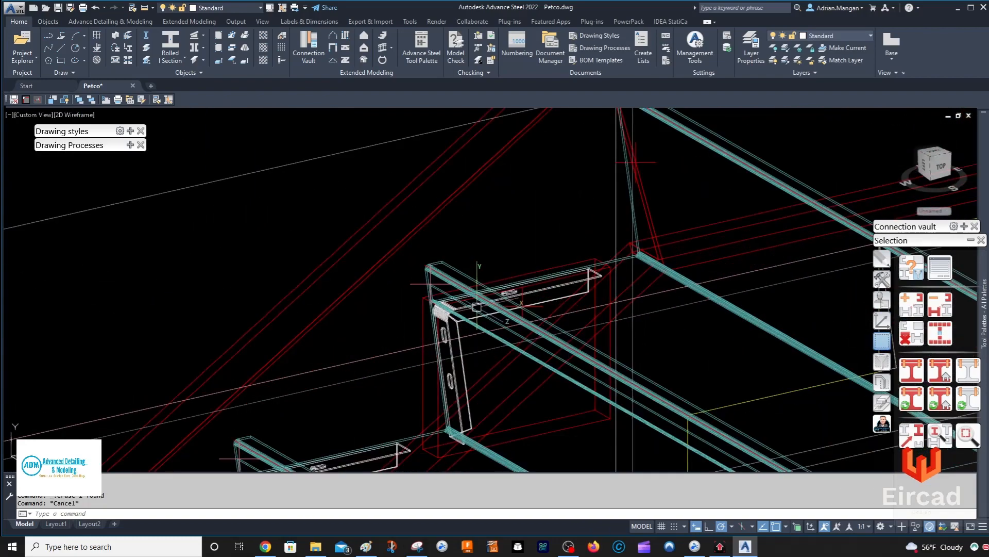
{"action": "scroll", "coordinate": [667, 282], "scroll_direction": "down", "scroll_amount": 4}
{"action": "left_click", "coordinate": [938, 333]}
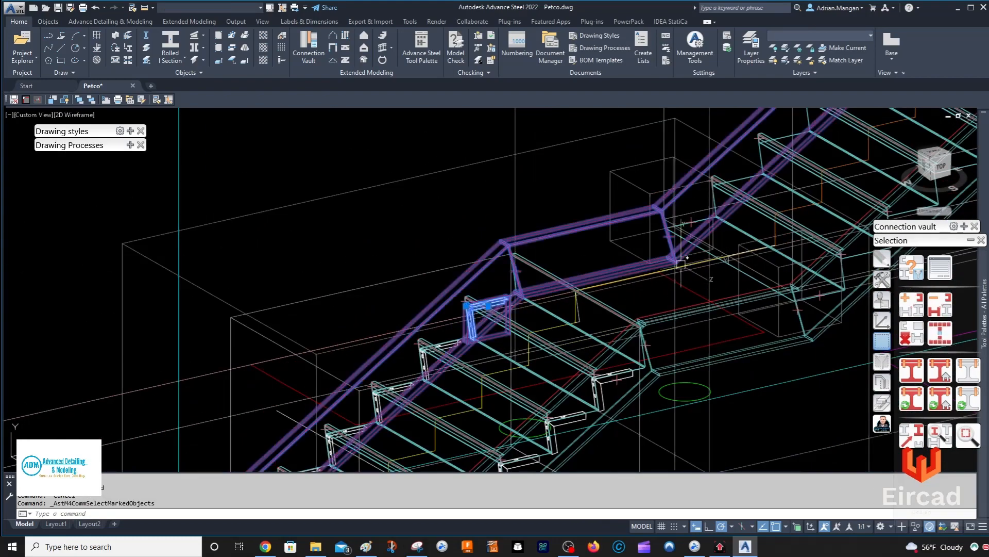
{"action": "left_click_drag", "start_coordinate": [678, 264], "coordinate": [675, 267], "text": "shift"}
{"action": "middle_click_drag", "start_coordinate": [674, 266], "coordinate": [665, 272], "text": "shift"}
{"action": "middle_click_drag", "start_coordinate": [360, 396], "coordinate": [548, 276]}
{"action": "scroll", "coordinate": [548, 289], "scroll_direction": "up", "scroll_amount": 4}
{"action": "key", "text": "Escape"}
{"action": "scroll", "coordinate": [637, 278], "scroll_direction": "down", "scroll_amount": 1}
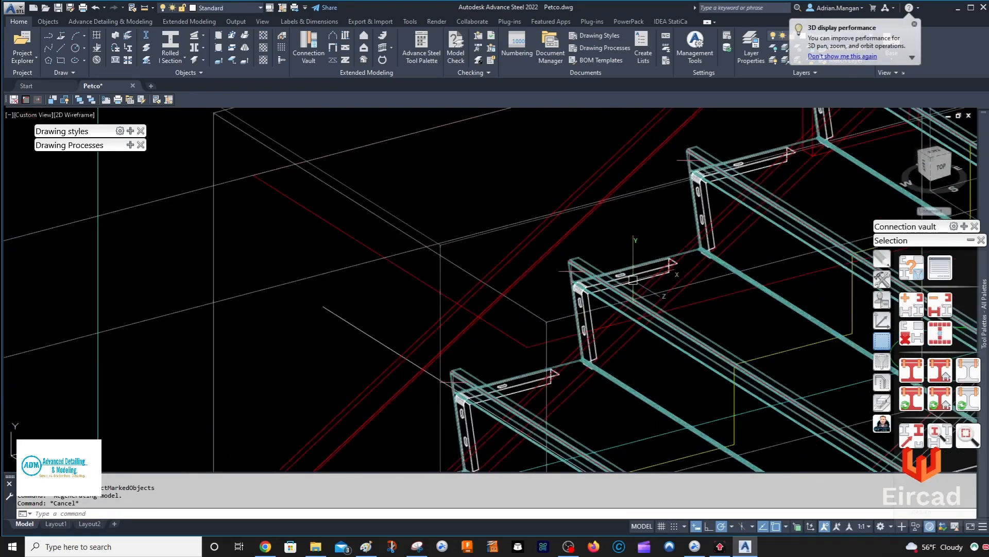
{"action": "scroll", "coordinate": [638, 278], "scroll_direction": "down", "scroll_amount": 2}
{"action": "middle_click_drag", "start_coordinate": [656, 254], "coordinate": [585, 301]}
{"action": "scroll", "coordinate": [616, 267], "scroll_direction": "down", "scroll_amount": 4}
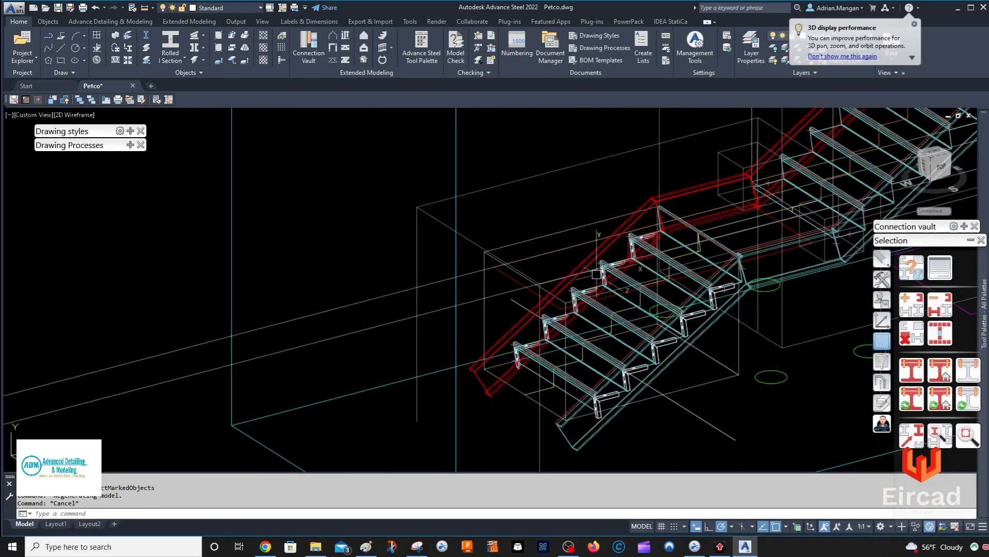
{"action": "middle_click_drag", "start_coordinate": [664, 206], "coordinate": [559, 266]}
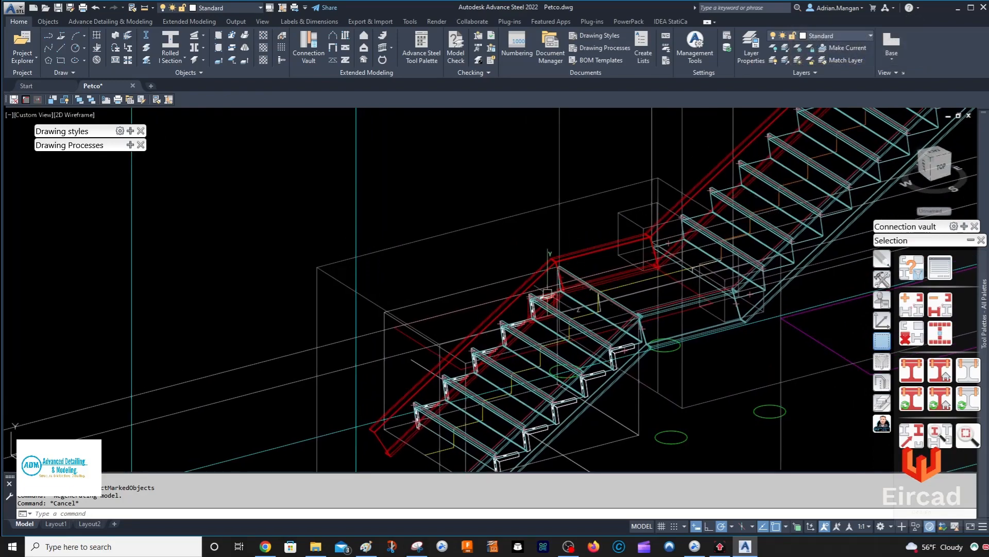
- Connect the four lower far-side support angles to the stringer by adding them to the weld at the uppermost angle
{"action": "scroll", "coordinate": [548, 294], "scroll_direction": "up", "scroll_amount": 8}
{"action": "scroll", "coordinate": [670, 310], "scroll_direction": "down", "scroll_amount": 7}
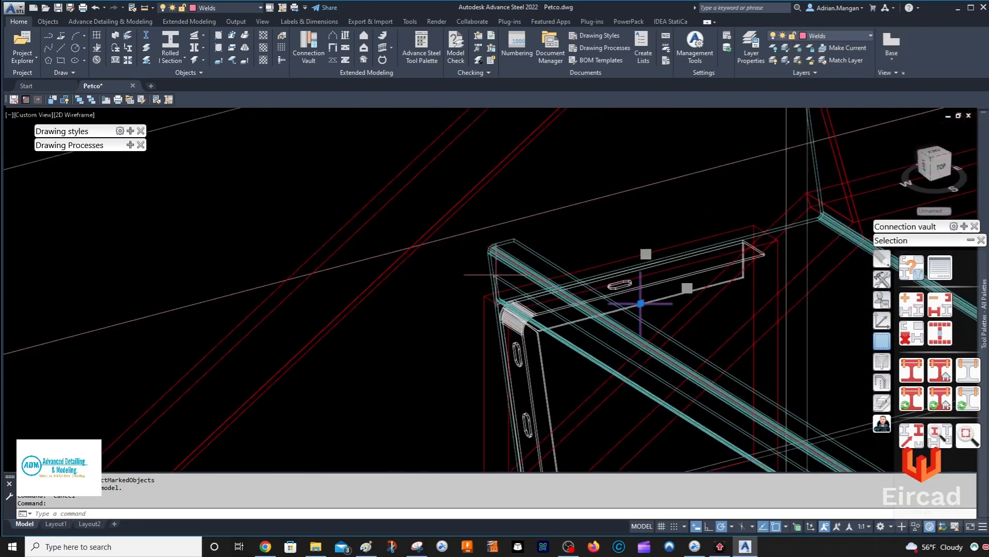
{"action": "left_click", "coordinate": [56, 23]}
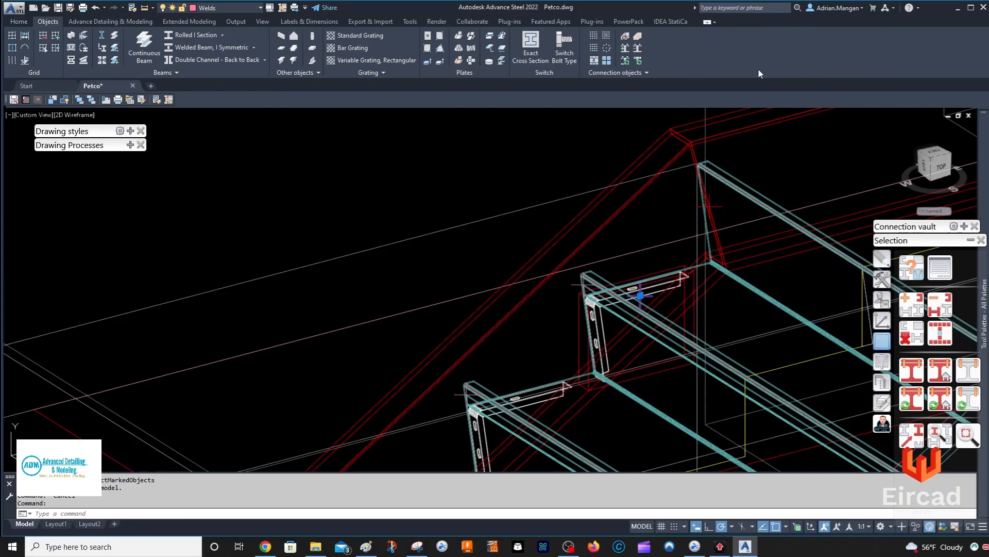
{"action": "left_click", "coordinate": [625, 48]}
{"action": "scroll", "coordinate": [630, 292], "scroll_direction": "down", "scroll_amount": 4}
{"action": "middle_click_drag", "start_coordinate": [629, 291], "coordinate": [666, 205]}
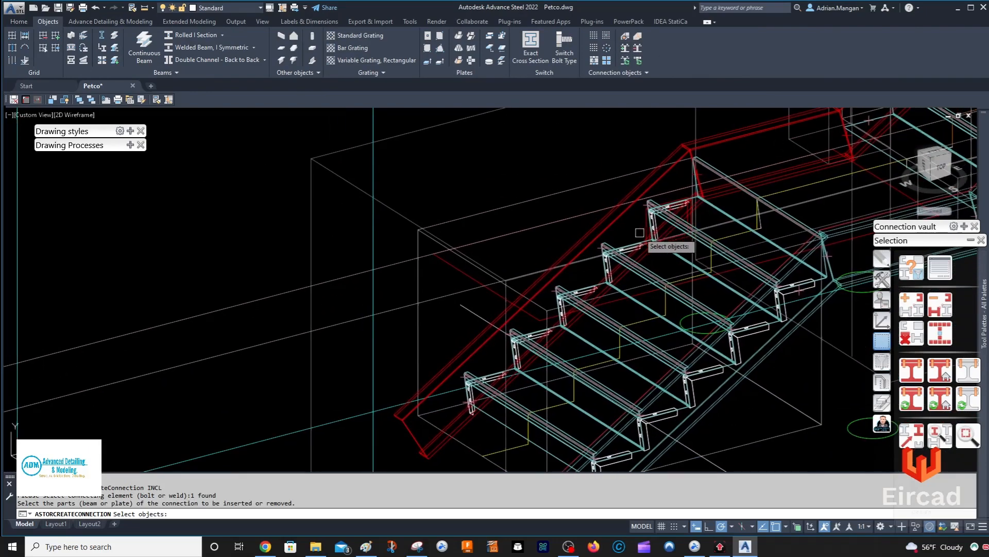
{"action": "scroll", "coordinate": [640, 231], "scroll_direction": "up", "scroll_amount": 2}
{"action": "left_click", "coordinate": [630, 255]}
{"action": "scroll", "coordinate": [630, 256], "scroll_direction": "up", "scroll_amount": 5}
{"action": "left_click", "coordinate": [632, 272], "text": "shift"}
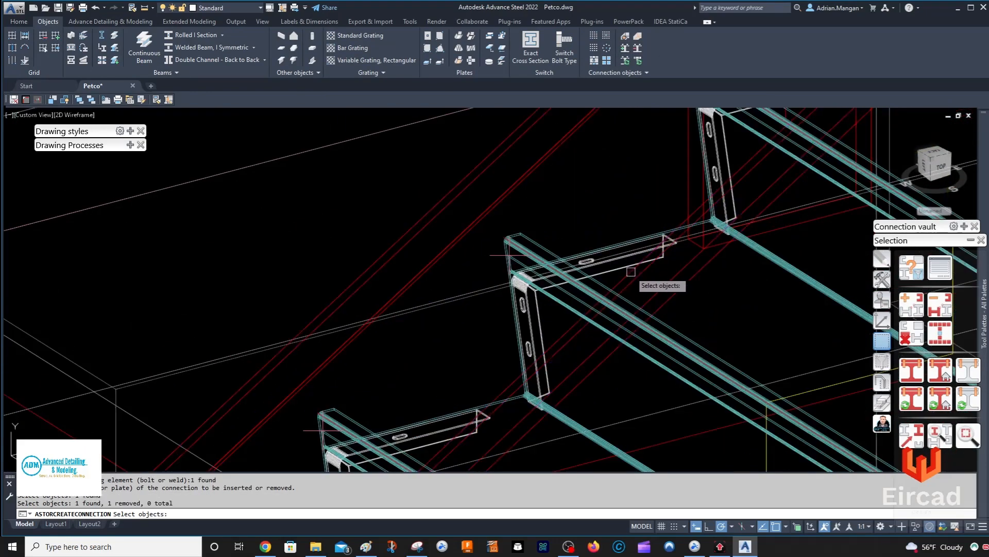
{"action": "left_click", "coordinate": [629, 273]}
{"action": "left_click", "coordinate": [635, 280], "text": "shift"}
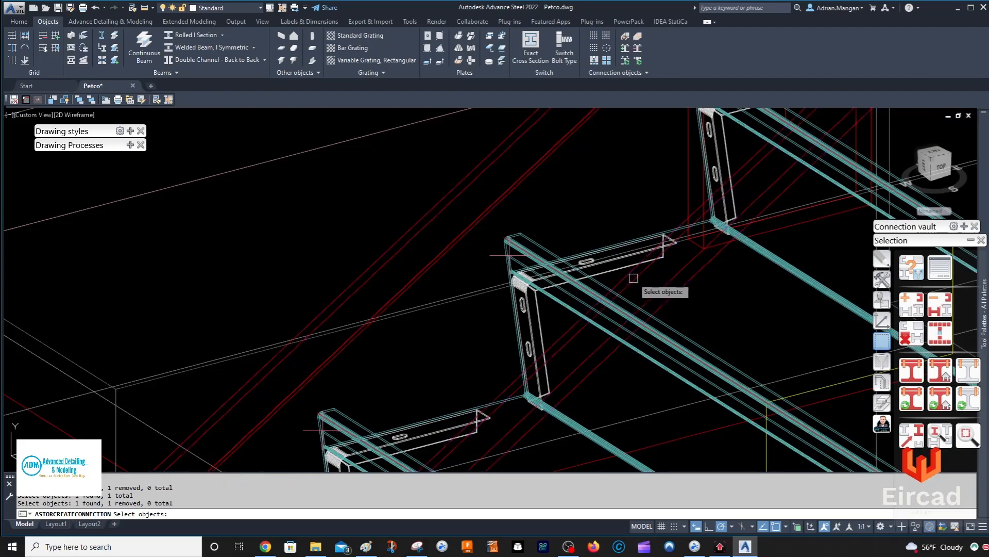
{"action": "left_click", "coordinate": [606, 270]}
{"action": "middle_click_drag", "start_coordinate": [606, 271], "coordinate": [703, 151]}
{"action": "left_click", "coordinate": [517, 327]}
{"action": "scroll", "coordinate": [517, 327], "scroll_direction": "down", "scroll_amount": 2}
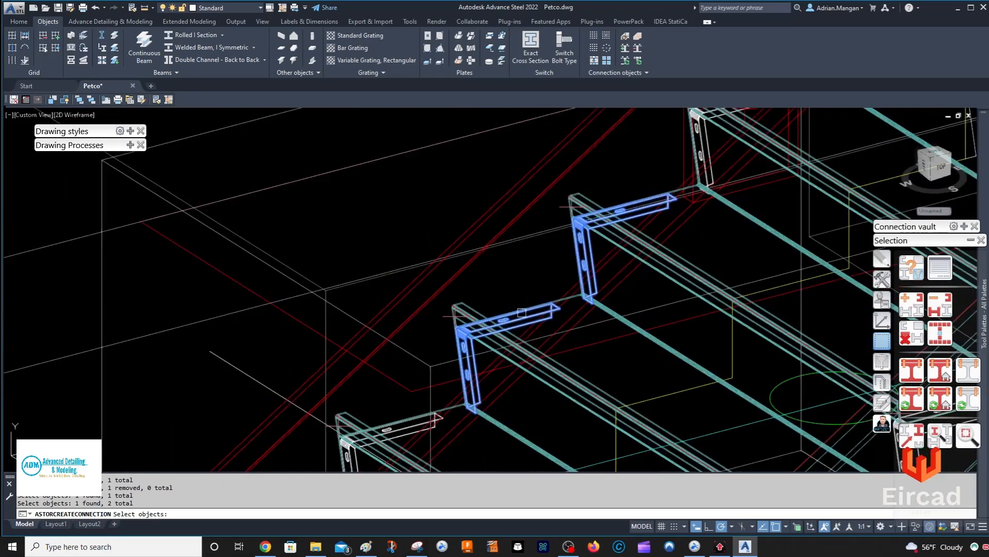
{"action": "middle_click_drag", "start_coordinate": [398, 453], "coordinate": [526, 304]}
{"action": "left_click", "coordinate": [526, 286]}
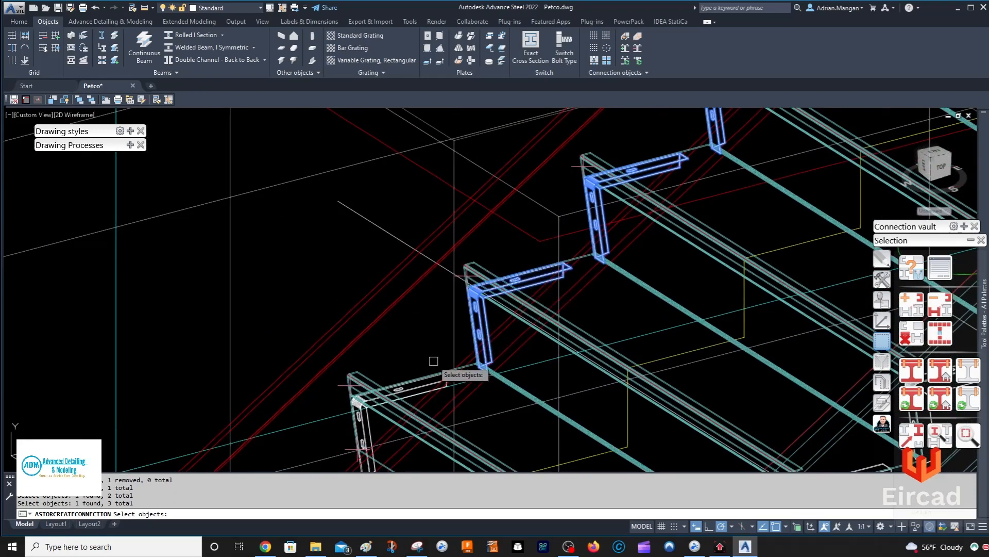
{"action": "scroll", "coordinate": [411, 390], "scroll_direction": "up", "scroll_amount": 2}
{"action": "left_click", "coordinate": [412, 395]}
{"action": "scroll", "coordinate": [412, 395], "scroll_direction": "down", "scroll_amount": 4}
{"action": "middle_click_drag", "start_coordinate": [412, 394], "coordinate": [550, 202]}
{"action": "key", "text": "Return"}
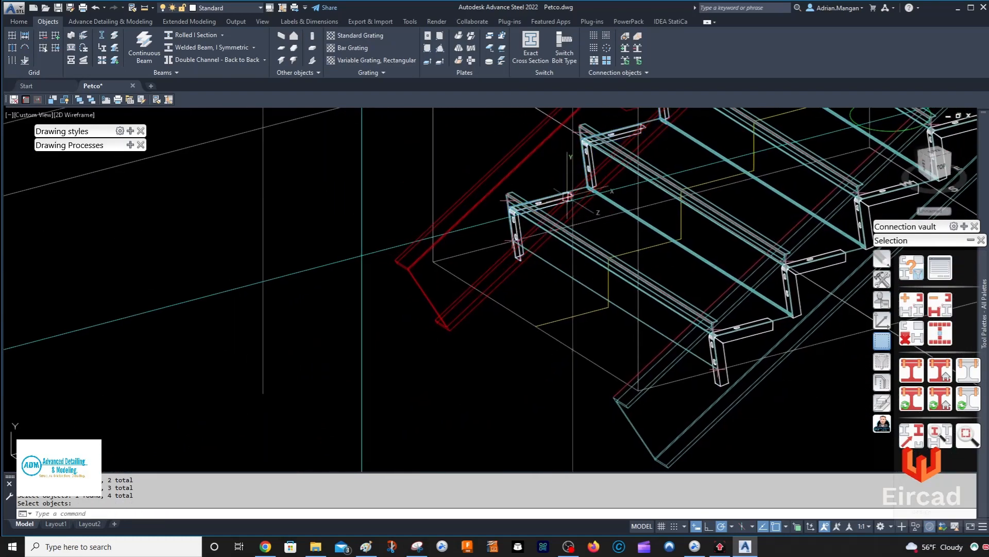
- Mark the far-side stringer's main structure again and view the selected assembly on its own to check its support angles
{"action": "scroll", "coordinate": [485, 308], "scroll_direction": "down", "scroll_amount": 4}
{"action": "middle_click_drag", "start_coordinate": [484, 305], "coordinate": [469, 330]}
{"action": "scroll", "coordinate": [634, 177], "scroll_direction": "up", "scroll_amount": 4}
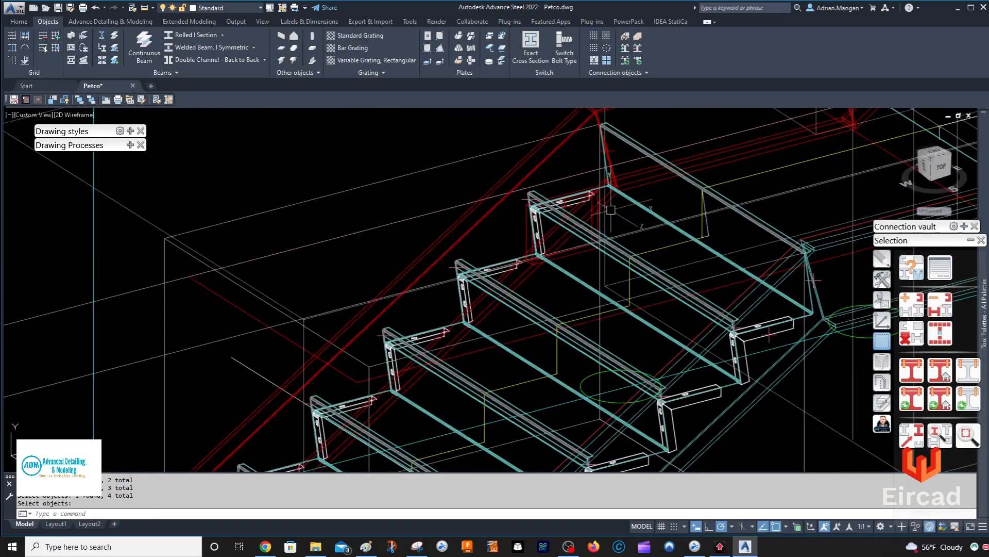
{"action": "scroll", "coordinate": [611, 210], "scroll_direction": "down", "scroll_amount": 3}
{"action": "left_click", "coordinate": [937, 381]}
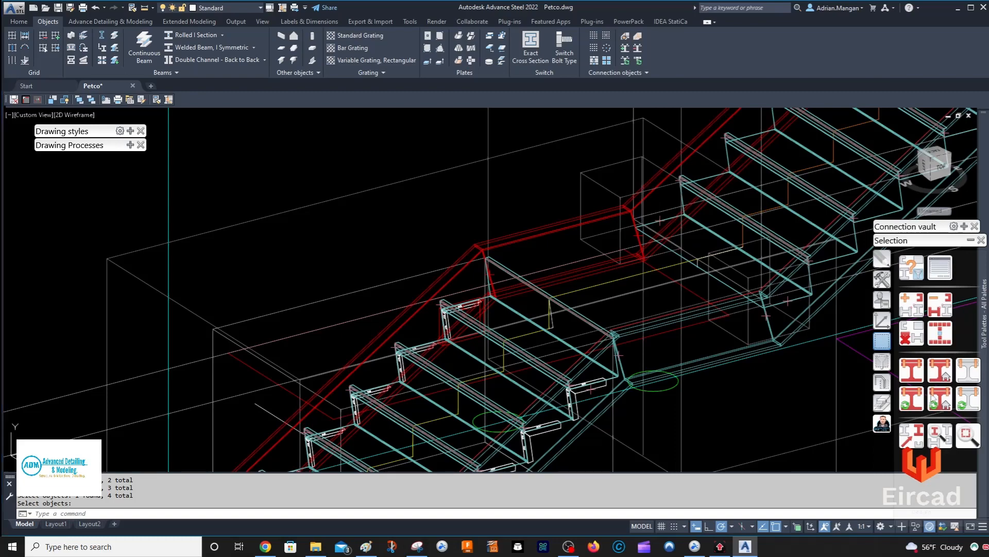
{"action": "scroll", "coordinate": [577, 206], "scroll_direction": "down", "scroll_amount": 3}
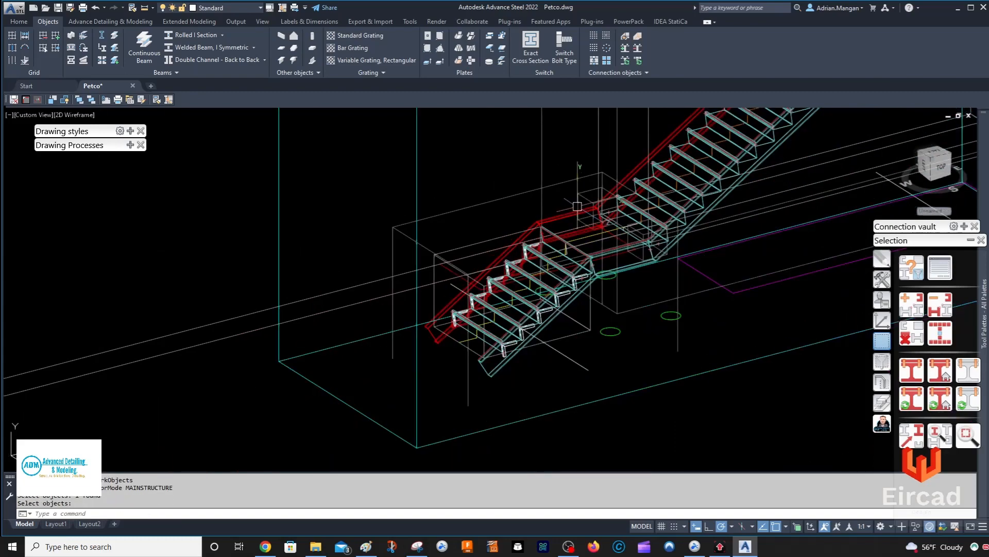
{"action": "middle_click_drag", "start_coordinate": [600, 219], "coordinate": [608, 178], "text": "shift"}
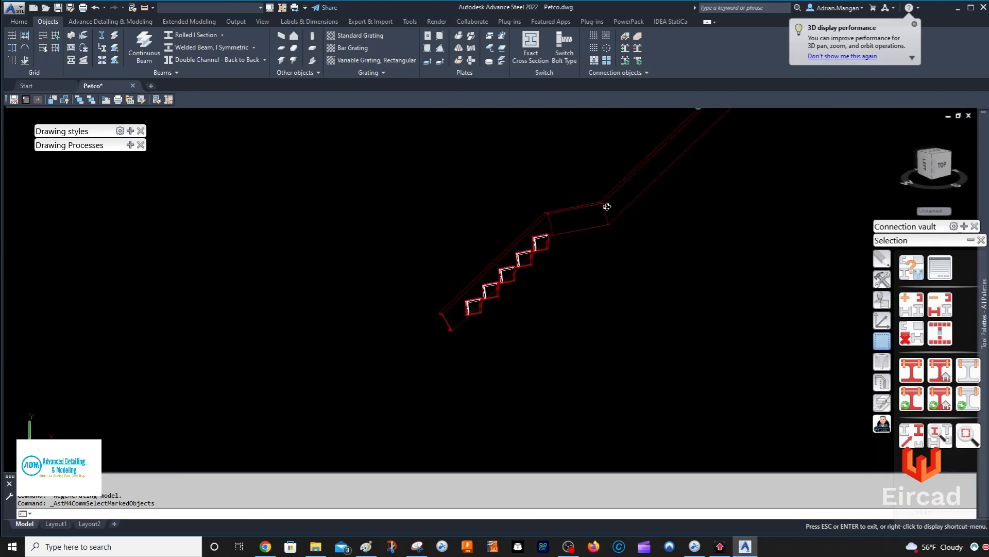
{"action": "key", "text": "Escape"}
- Select the lower flight's uppermost far-side support angle together with its weld and open the Transform elements settings for them
{"action": "scroll", "coordinate": [607, 201], "scroll_direction": "up", "scroll_amount": 6}
{"action": "scroll", "coordinate": [452, 281], "scroll_direction": "up", "scroll_amount": 4}
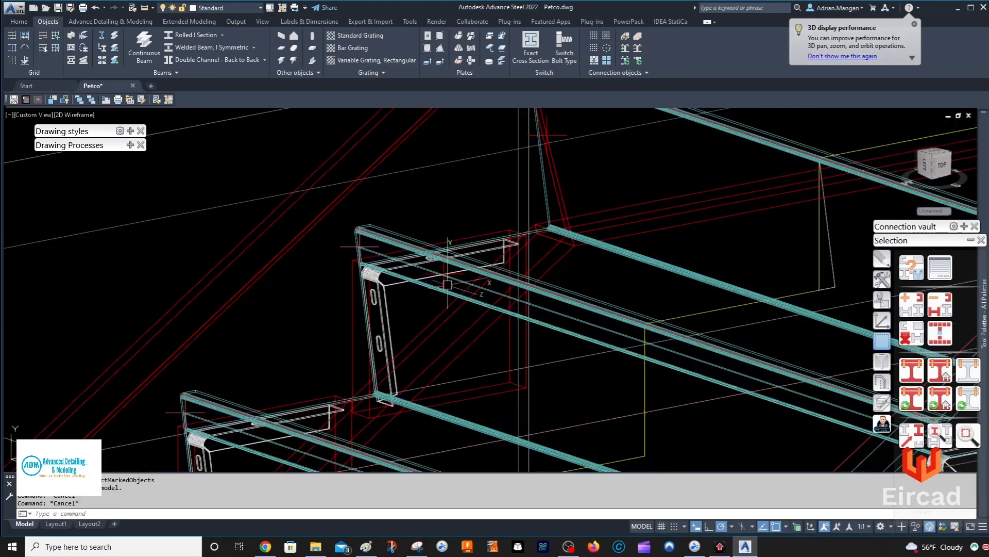
{"action": "scroll", "coordinate": [443, 282], "scroll_direction": "up", "scroll_amount": 3}
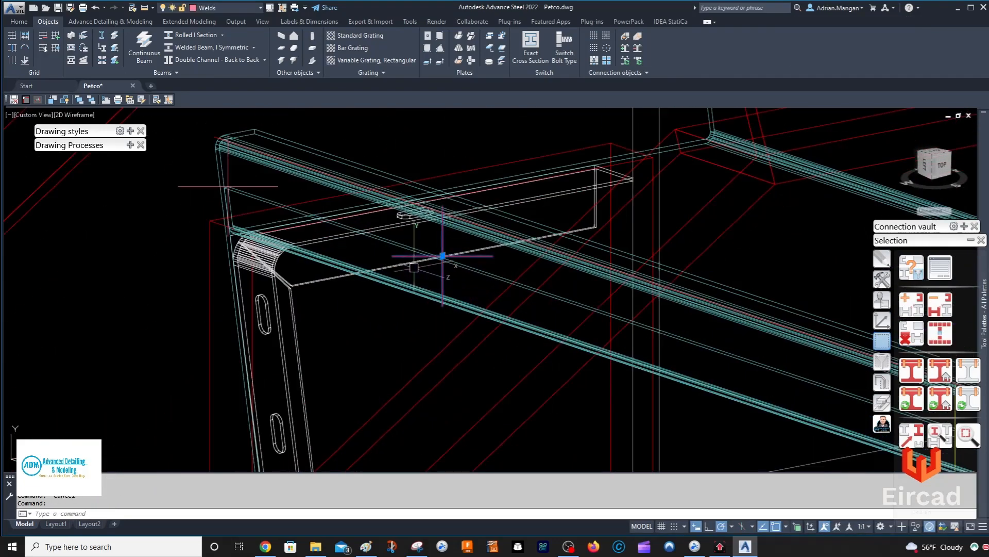
{"action": "left_click", "coordinate": [424, 259]}
{"action": "scroll", "coordinate": [431, 310], "scroll_direction": "down", "scroll_amount": 5}
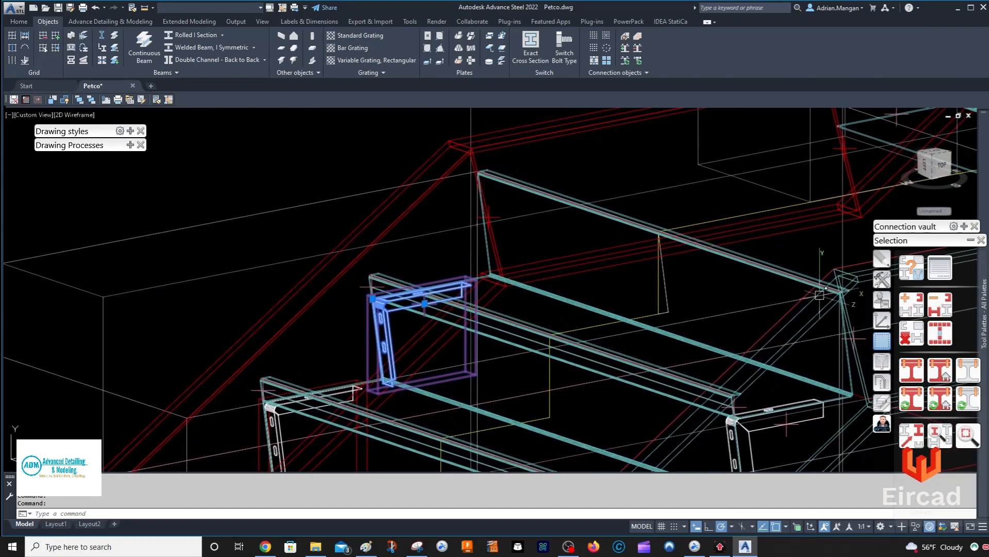
{"action": "left_click", "coordinate": [882, 280]}
{"action": "left_click", "coordinate": [969, 267]}
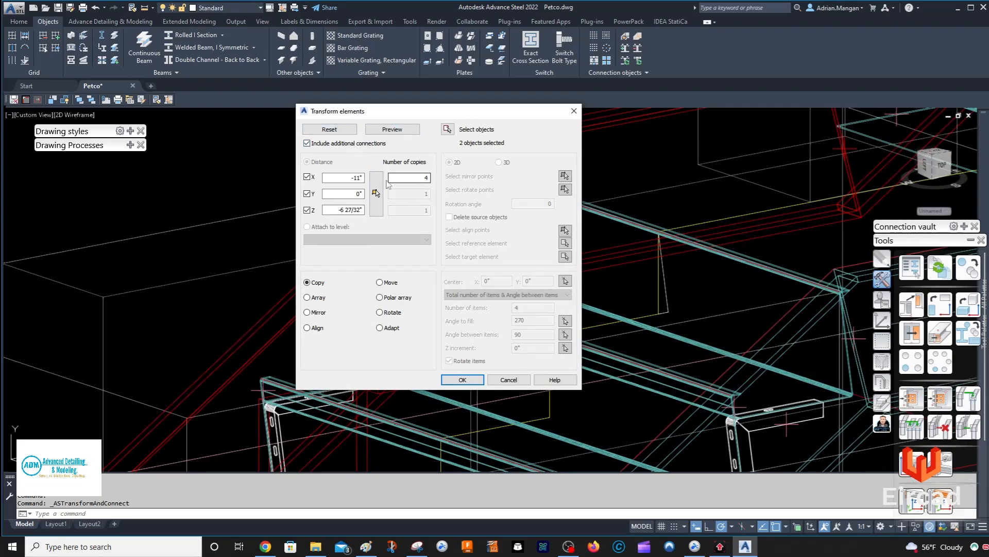
- Define the copy distance from the corner of the lower angle's tread to the matching corner of the upper flight's first tread
{"action": "left_click", "coordinate": [376, 194]}
{"action": "scroll", "coordinate": [379, 278], "scroll_direction": "up", "scroll_amount": 4}
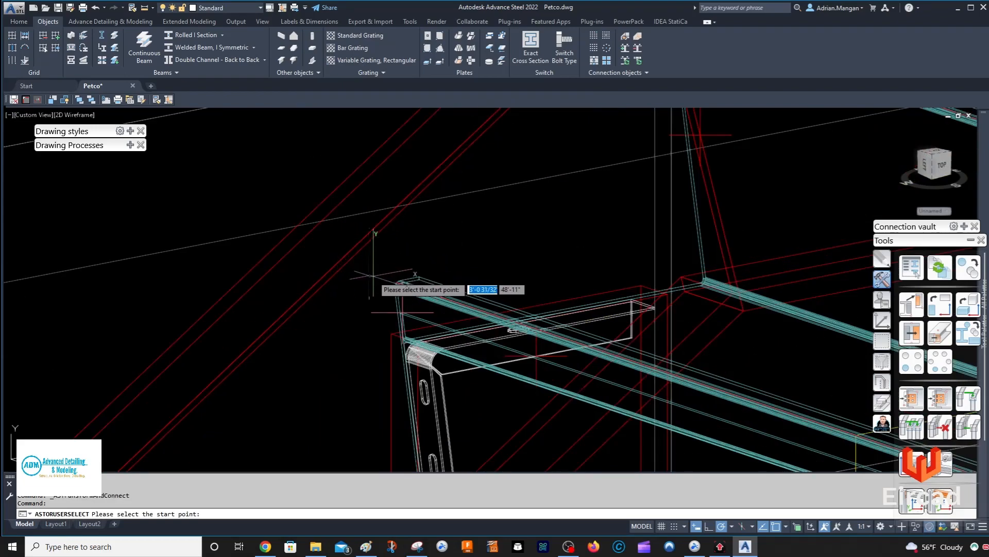
{"action": "left_click", "coordinate": [382, 278]}
{"action": "scroll", "coordinate": [430, 221], "scroll_direction": "down", "scroll_amount": 5}
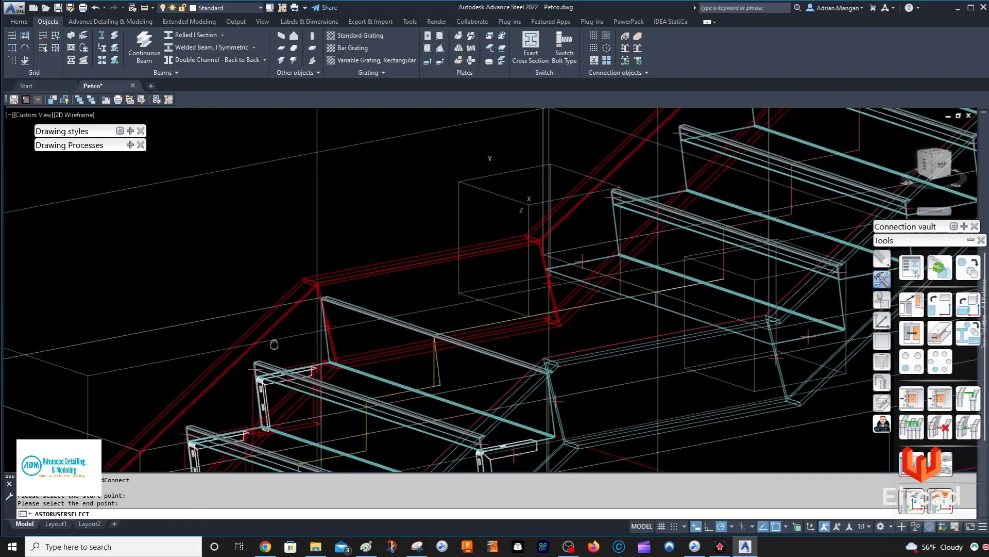
{"action": "scroll", "coordinate": [513, 214], "scroll_direction": "up", "scroll_amount": 5}
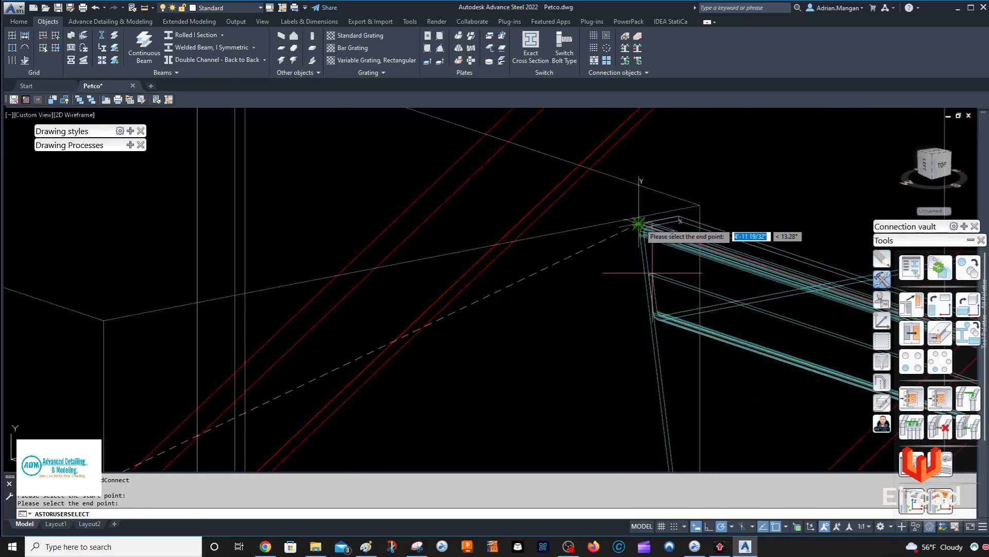
{"action": "left_click", "coordinate": [647, 200]}
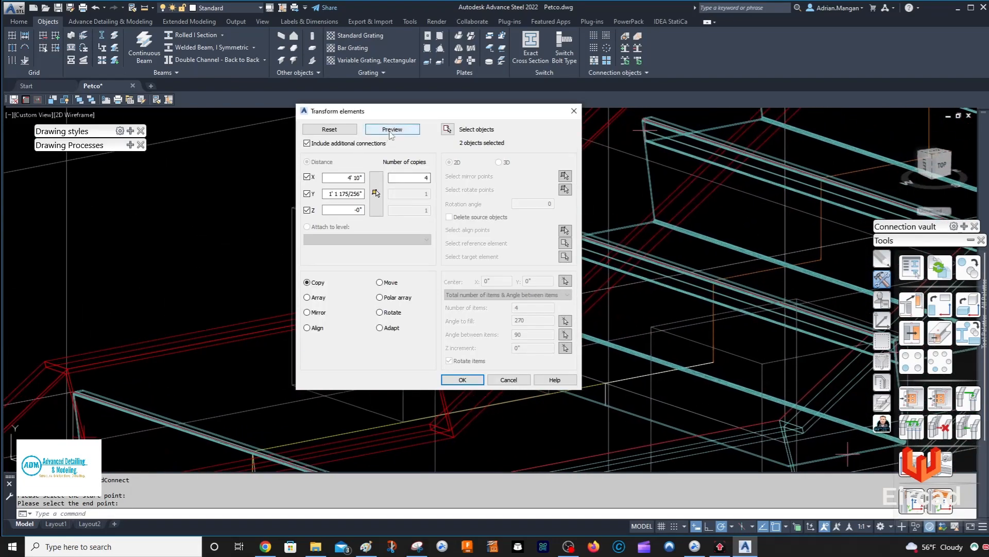
- Preview the copy, try the upper far-side stringer as the corresponding entity, and accept the support angle on the upper flight's first tread
{"action": "left_click", "coordinate": [392, 128]}
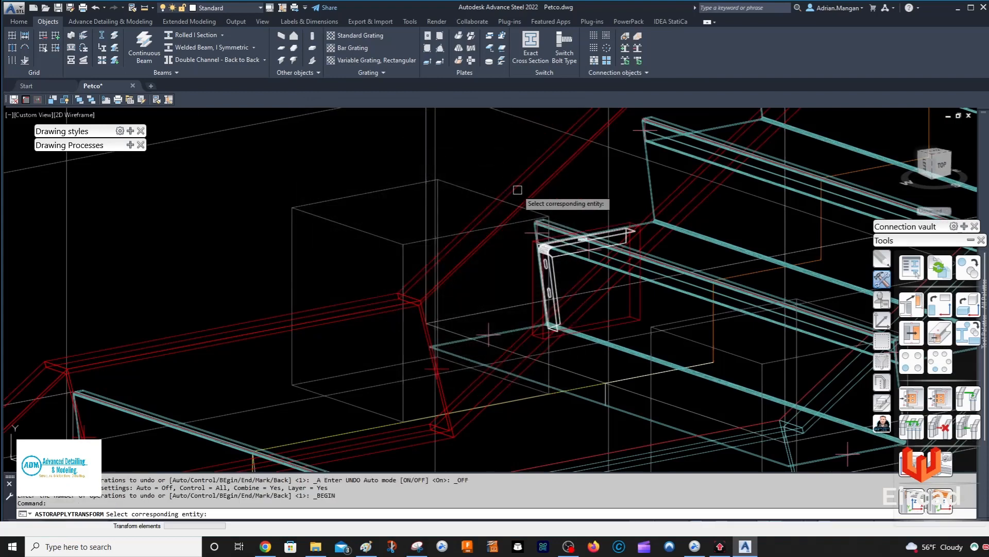
{"action": "left_click", "coordinate": [492, 239]}
{"action": "left_click", "coordinate": [537, 190]}
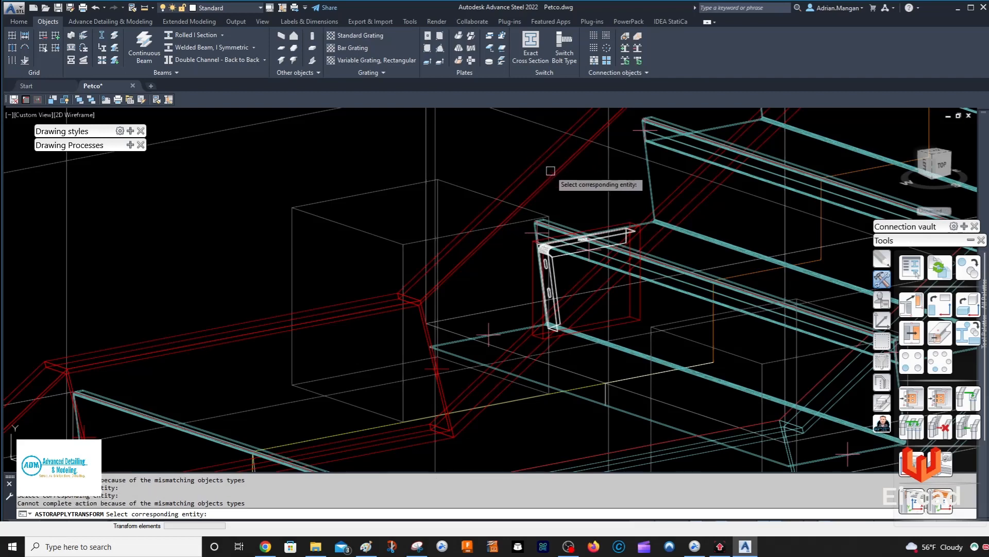
{"action": "key", "text": "Escape"}
{"action": "key", "text": "Escape"}
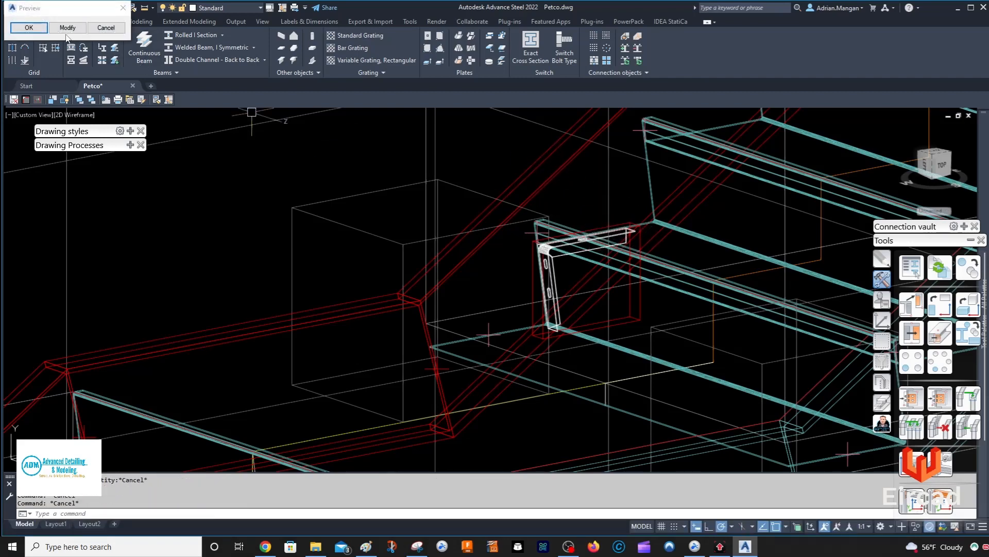
{"action": "left_click", "coordinate": [29, 28]}
- Set up copying the upper flight's first far-side support angle with a one-tread spacing of 11" in X and 6 27/32" in Y
{"action": "scroll", "coordinate": [390, 190], "scroll_direction": "up", "scroll_amount": 5}
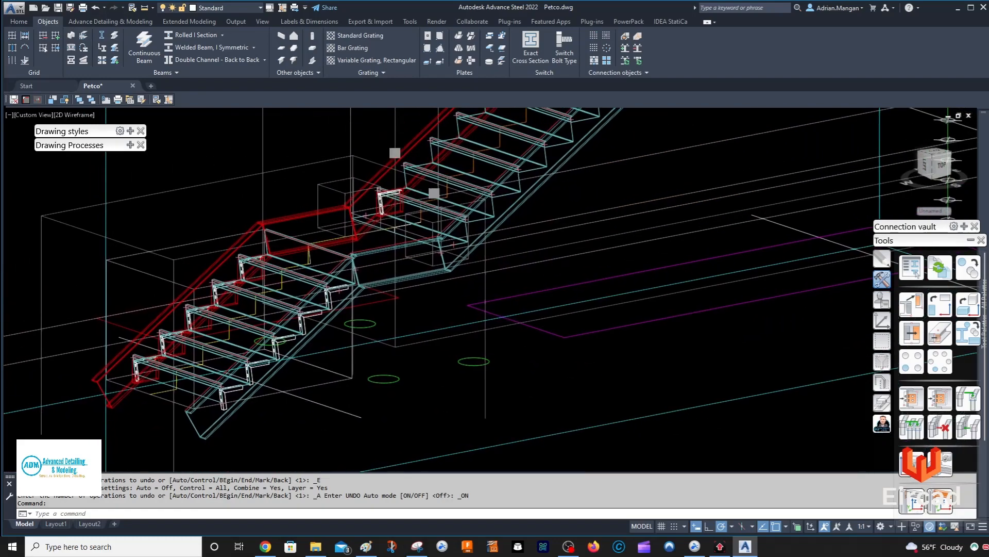
{"action": "left_click", "coordinate": [390, 190]}
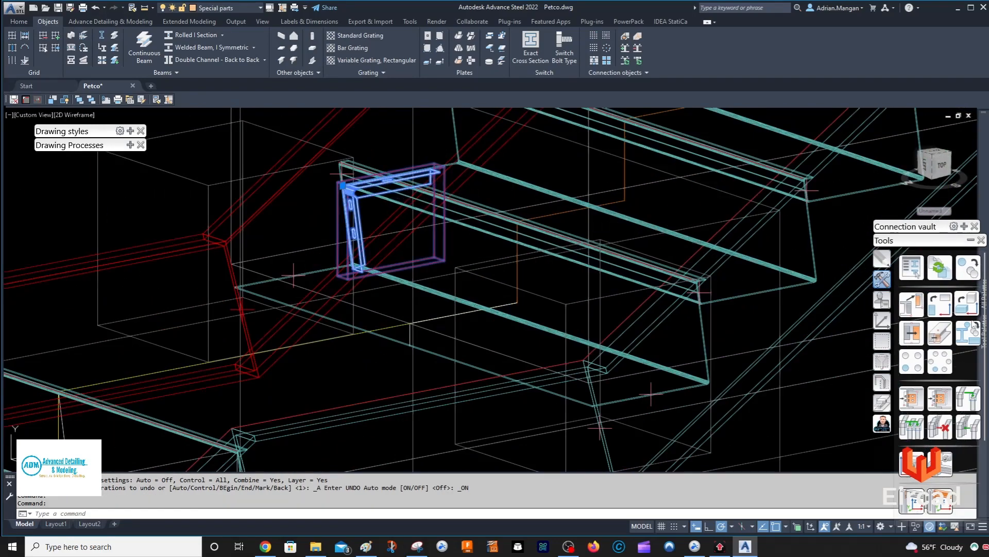
{"action": "left_click", "coordinate": [968, 269]}
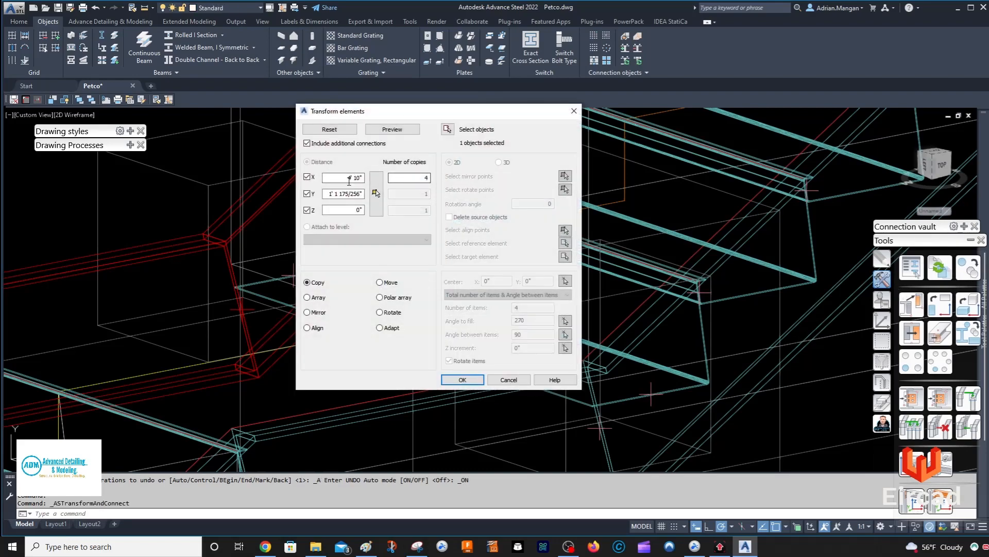
{"action": "left_click", "coordinate": [374, 192]}
{"action": "scroll", "coordinate": [334, 168], "scroll_direction": "up", "scroll_amount": 5}
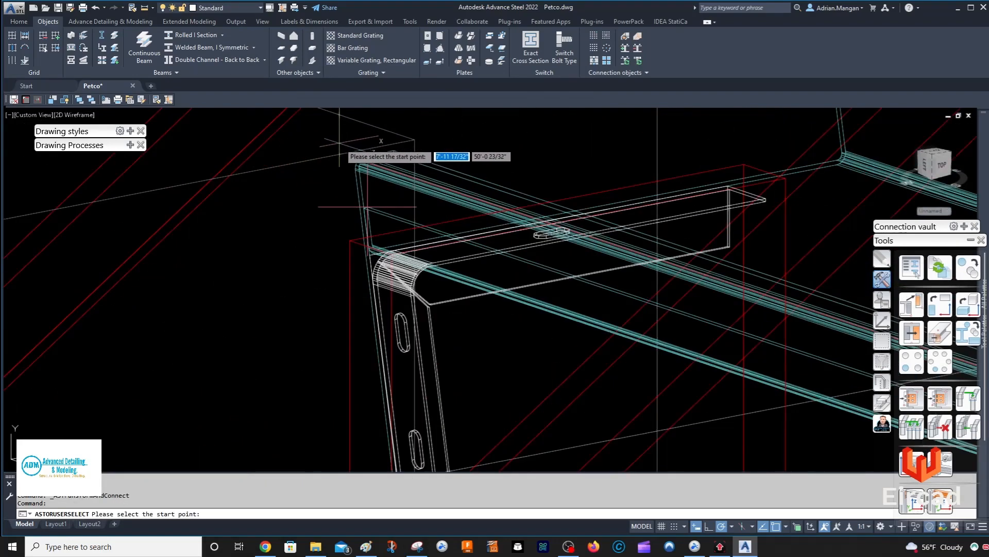
{"action": "left_click", "coordinate": [395, 153]}
{"action": "scroll", "coordinate": [538, 184], "scroll_direction": "down", "scroll_amount": 5}
{"action": "middle_click_drag", "start_coordinate": [538, 184], "coordinate": [439, 356]}
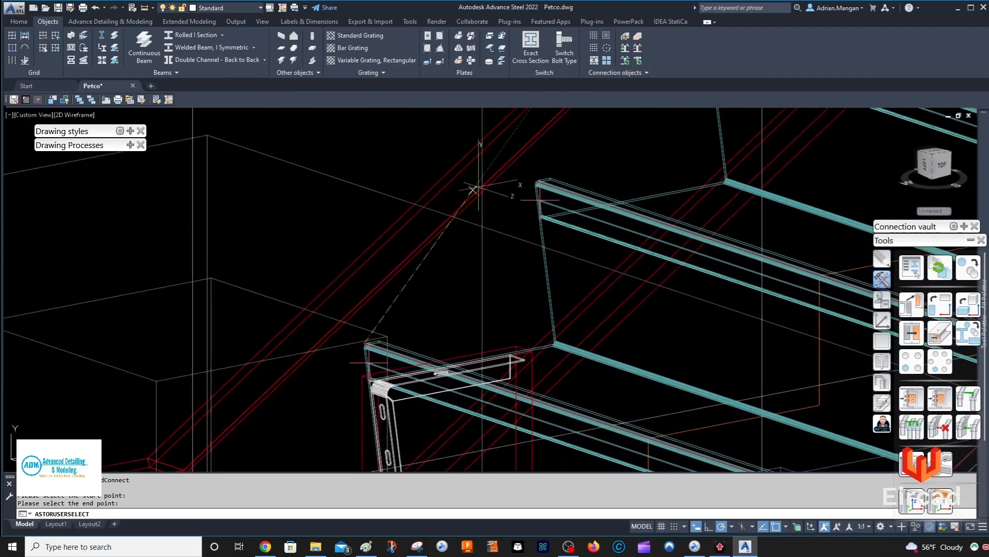
{"action": "scroll", "coordinate": [509, 180], "scroll_direction": "up", "scroll_amount": 7}
{"action": "left_click", "coordinate": [614, 196]}
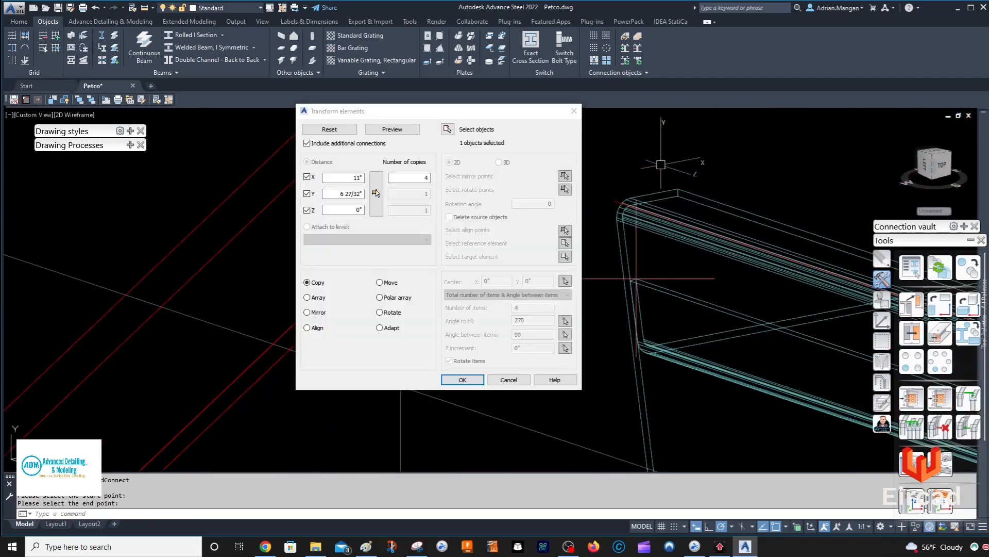
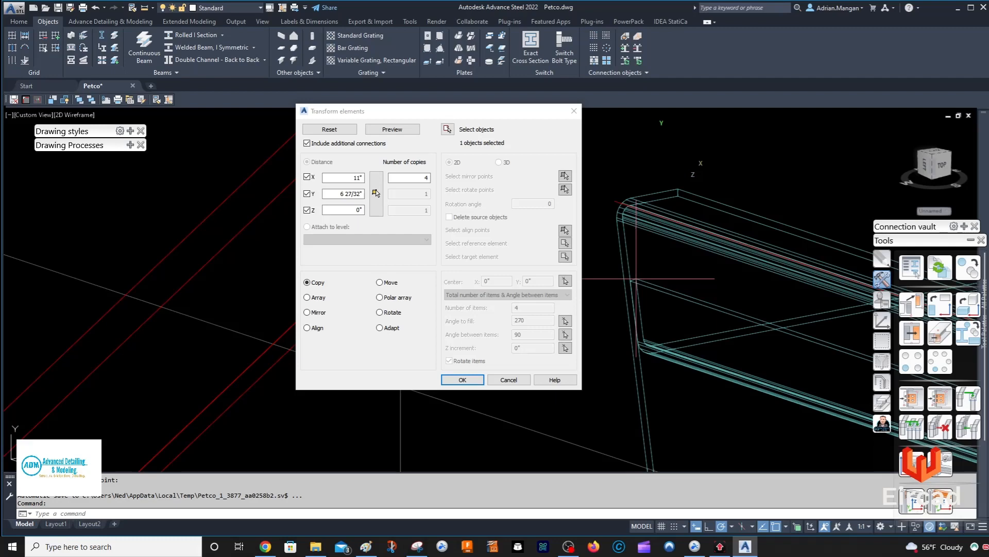
- Preview 20 copies of the support angle up to the top of the upper flight and return to the copy settings
{"action": "double_click", "coordinate": [425, 177]}
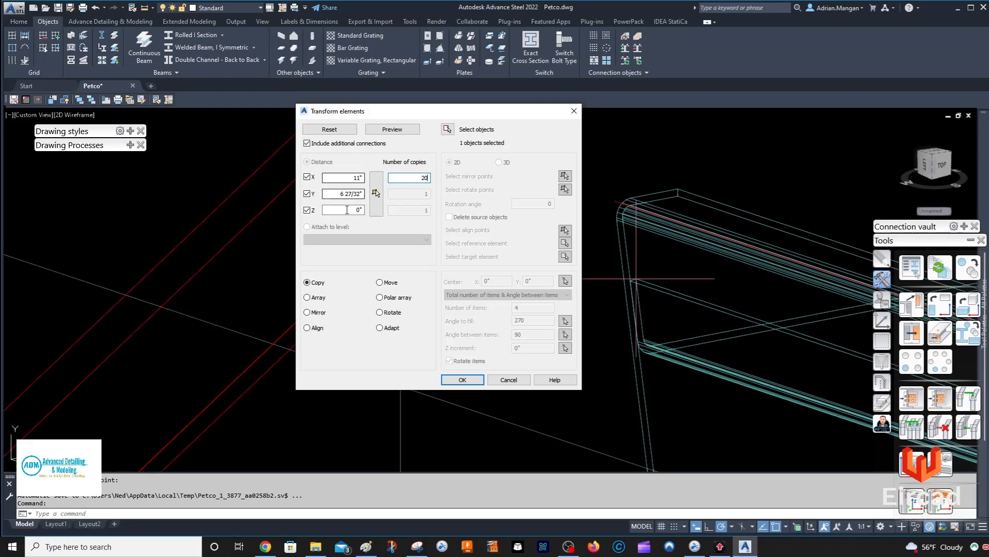
{"action": "left_click", "coordinate": [392, 130]}
{"action": "scroll", "coordinate": [648, 243], "scroll_direction": "down", "scroll_amount": 5}
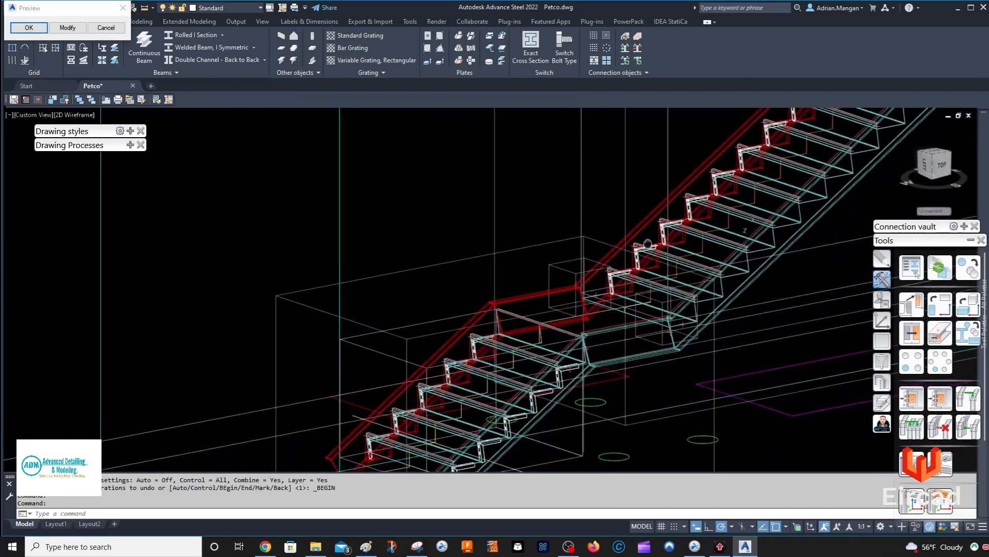
{"action": "middle_click_drag", "start_coordinate": [648, 244], "coordinate": [500, 398]}
{"action": "middle_click_drag", "start_coordinate": [665, 201], "coordinate": [495, 448]}
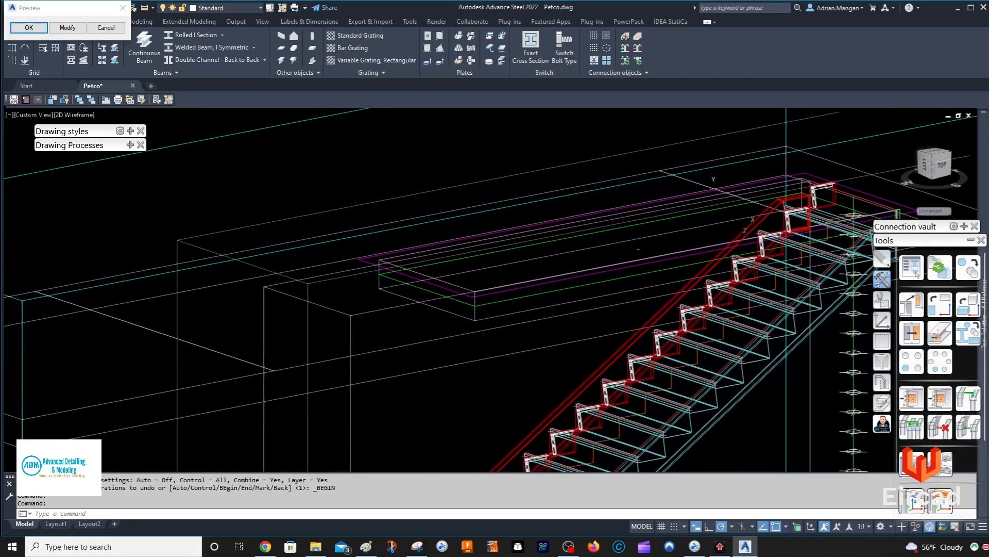
{"action": "left_click", "coordinate": [63, 29]}
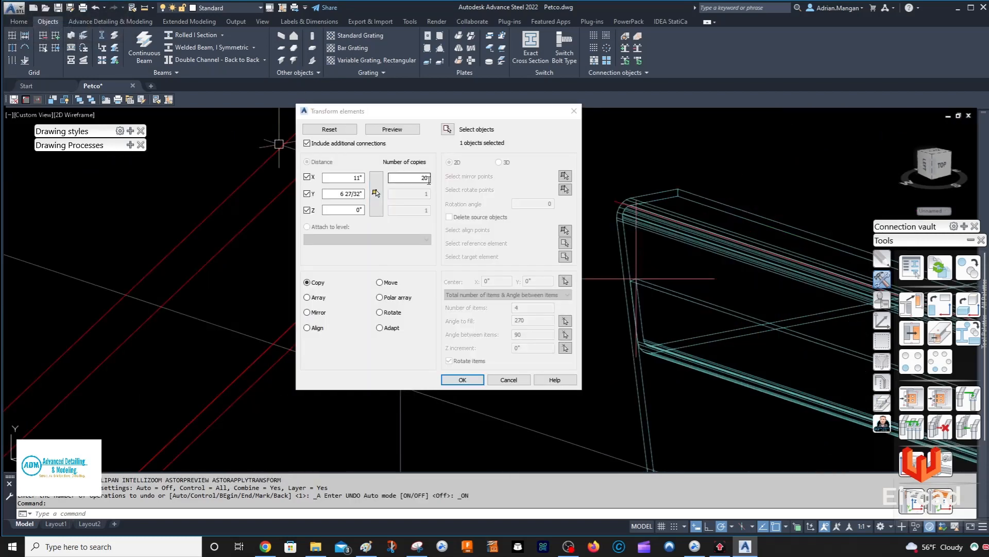
- Set the number of copies to 19 and create the support angles along the upper flight's far-side stringer
{"action": "double_click", "coordinate": [416, 182]}
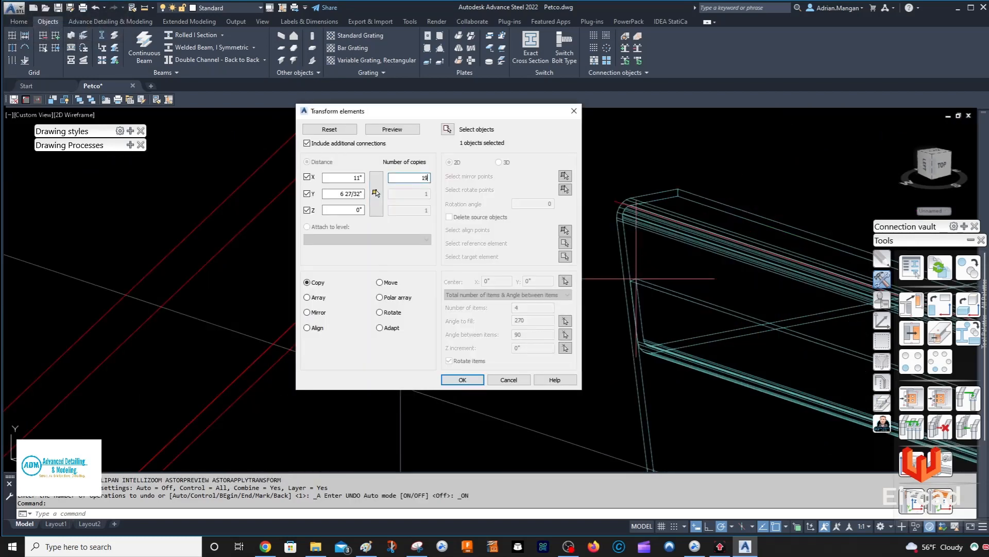
{"action": "left_click", "coordinate": [462, 380]}
{"action": "scroll", "coordinate": [575, 214], "scroll_direction": "down", "scroll_amount": 5}
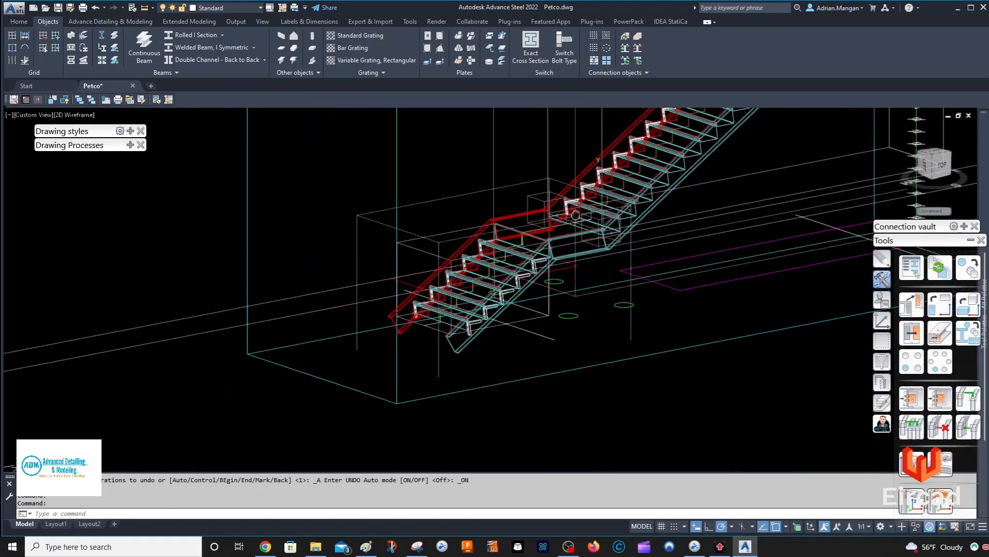
- Inspect the copied support angles along the whole stair from several viewing angles, including the top end of the upper flight
{"action": "scroll", "coordinate": [576, 214], "scroll_direction": "up", "scroll_amount": 5}
{"action": "scroll", "coordinate": [433, 357], "scroll_direction": "down", "scroll_amount": 3}
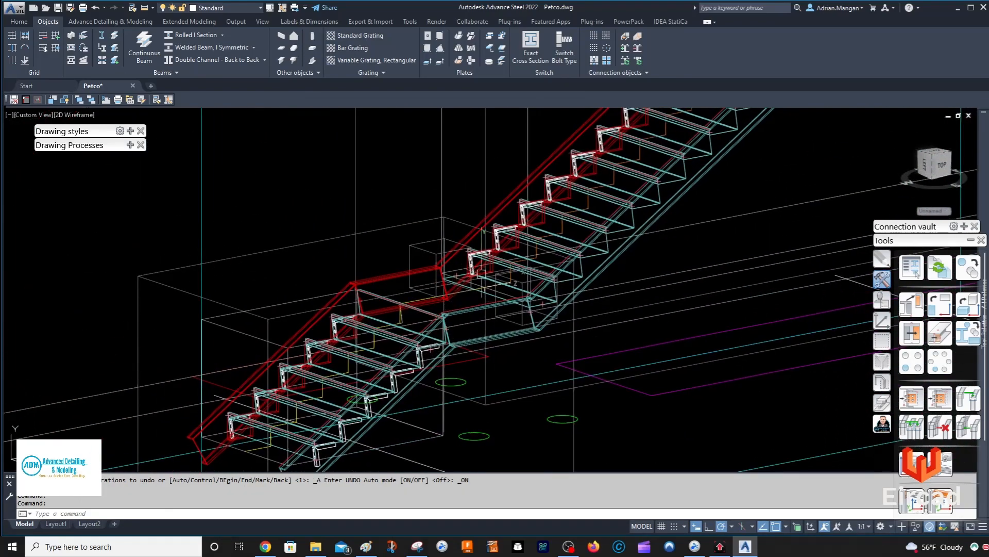
{"action": "scroll", "coordinate": [481, 272], "scroll_direction": "up", "scroll_amount": 5}
{"action": "scroll", "coordinate": [499, 188], "scroll_direction": "down", "scroll_amount": 8}
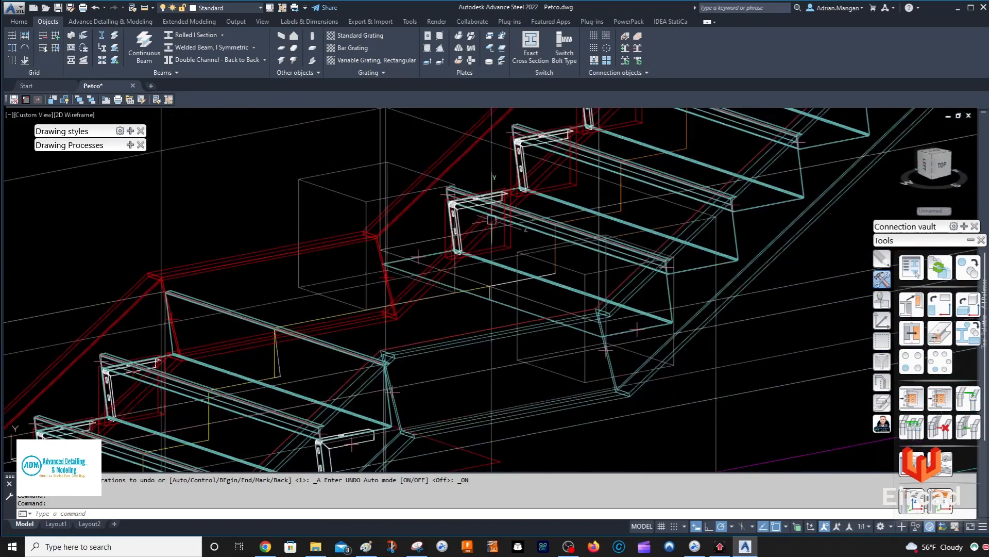
{"action": "key", "text": "Escape"}
{"action": "middle_click_drag", "start_coordinate": [479, 257], "coordinate": [371, 223], "text": "shift"}
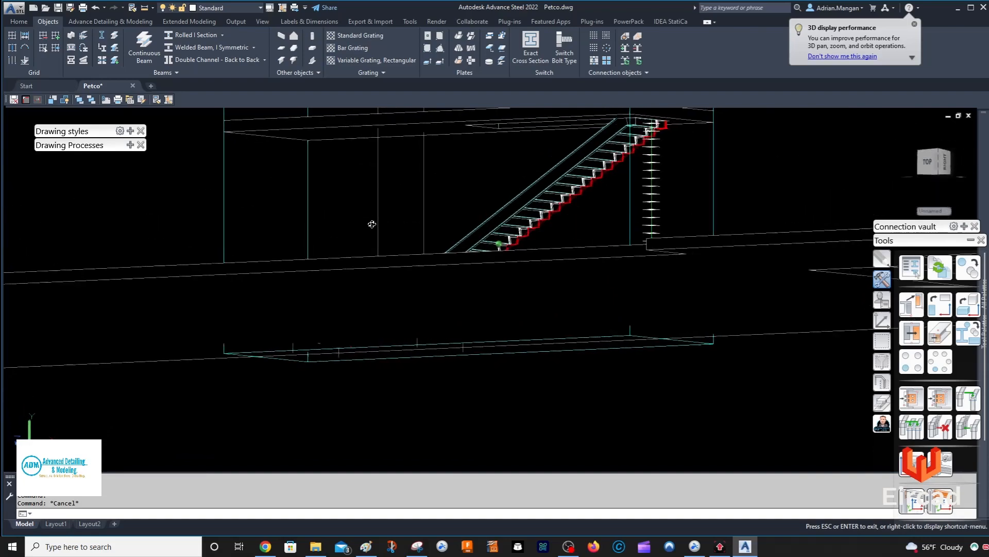
{"action": "scroll", "coordinate": [655, 148], "scroll_direction": "up", "scroll_amount": 6}
{"action": "middle_click_drag", "start_coordinate": [654, 148], "coordinate": [615, 269], "text": "shift"}
{"action": "scroll", "coordinate": [640, 178], "scroll_direction": "down", "scroll_amount": 5}
{"action": "scroll", "coordinate": [669, 226], "scroll_direction": "down", "scroll_amount": 5}
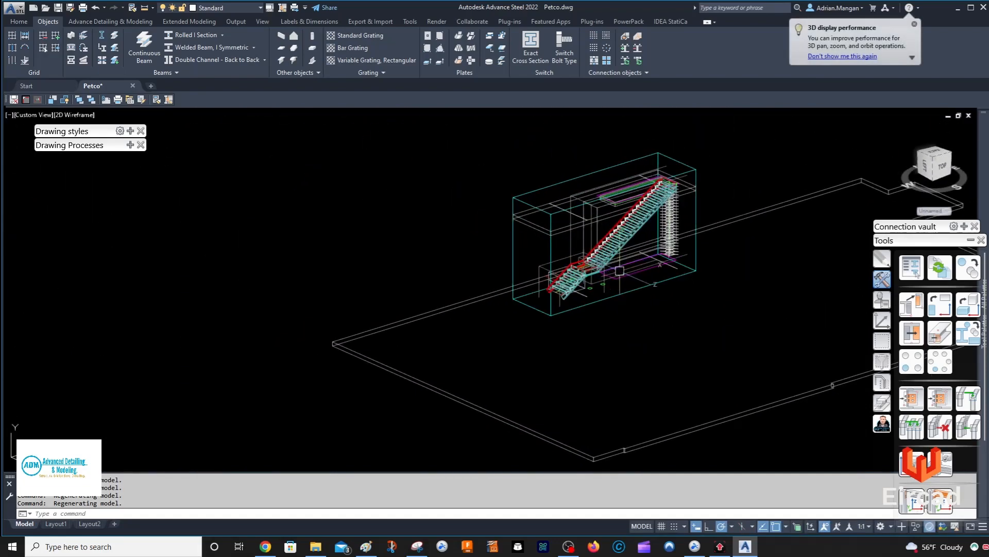
{"action": "scroll", "coordinate": [571, 306], "scroll_direction": "up", "scroll_amount": 7}
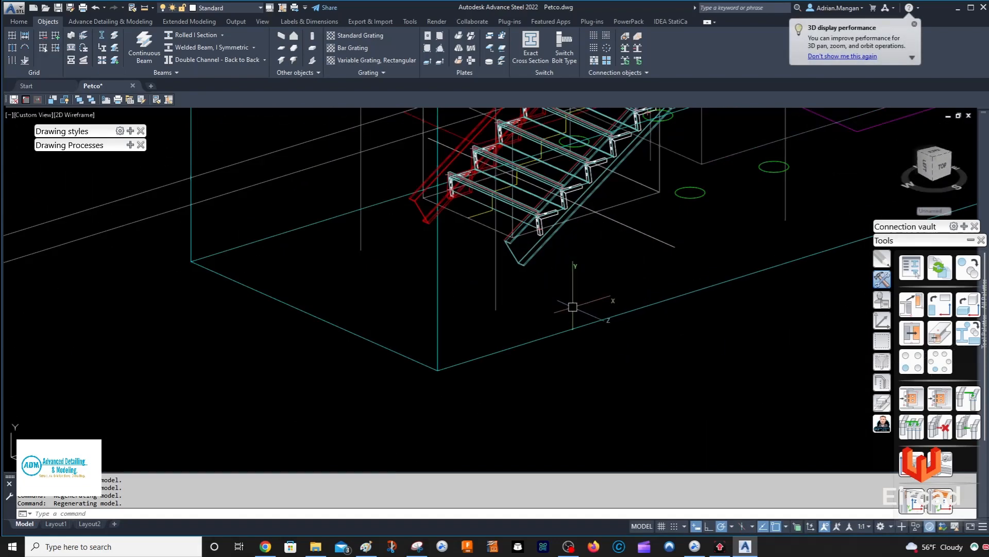
- Clear the red marking from the far-side stringer assembly
{"action": "middle_click_drag", "start_coordinate": [570, 236], "coordinate": [498, 329]}
{"action": "scroll", "coordinate": [430, 240], "scroll_direction": "up", "scroll_amount": 6}
{"action": "scroll", "coordinate": [578, 310], "scroll_direction": "down", "scroll_amount": 6}
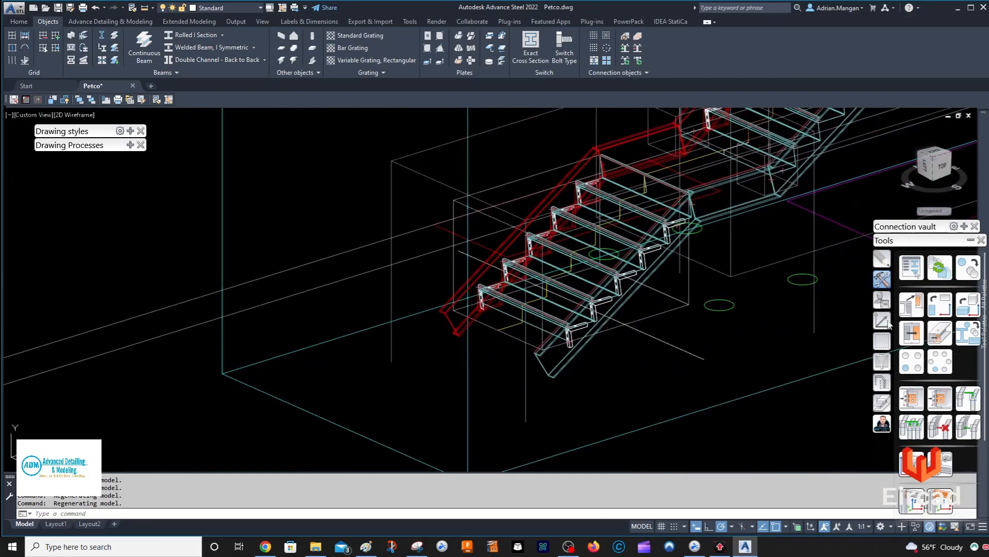
{"action": "left_click", "coordinate": [882, 340]}
{"action": "left_click", "coordinate": [899, 338]}
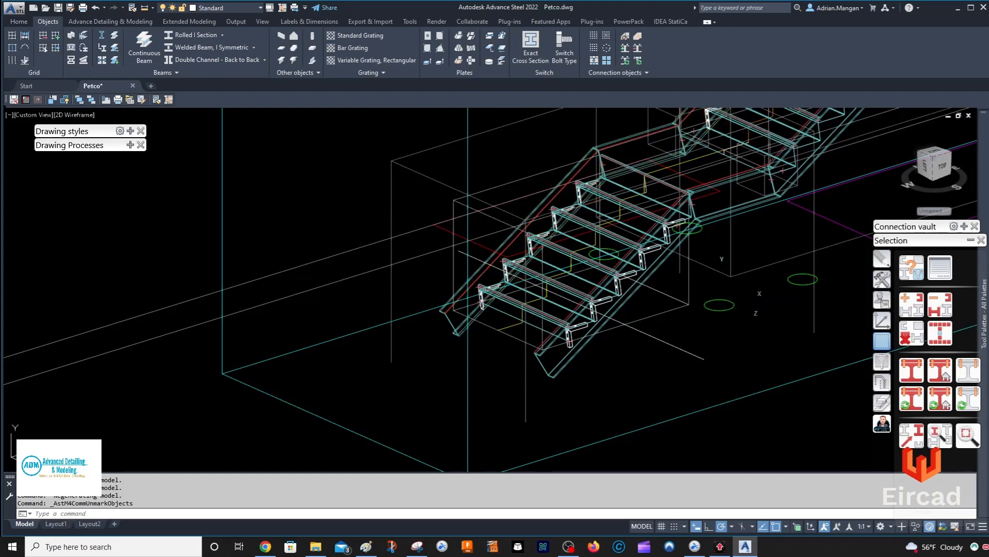
- Try to add a stair anchor angle to the far-side stringer's base, using the lowest tread's front upper corner as reference point
{"action": "left_click", "coordinate": [906, 226]}
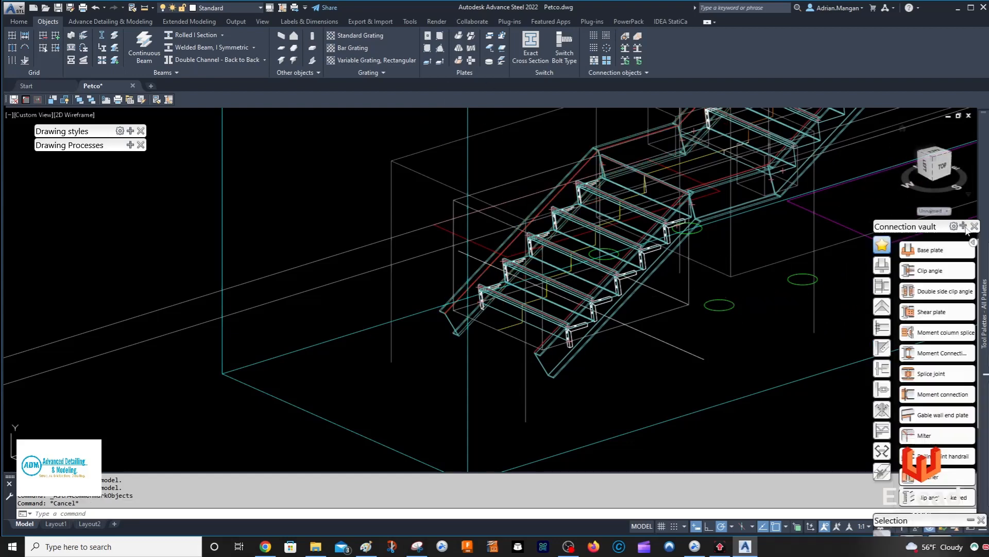
{"action": "left_click", "coordinate": [882, 432]}
{"action": "left_click", "coordinate": [937, 270]}
{"action": "scroll", "coordinate": [483, 315], "scroll_direction": "up", "scroll_amount": 2}
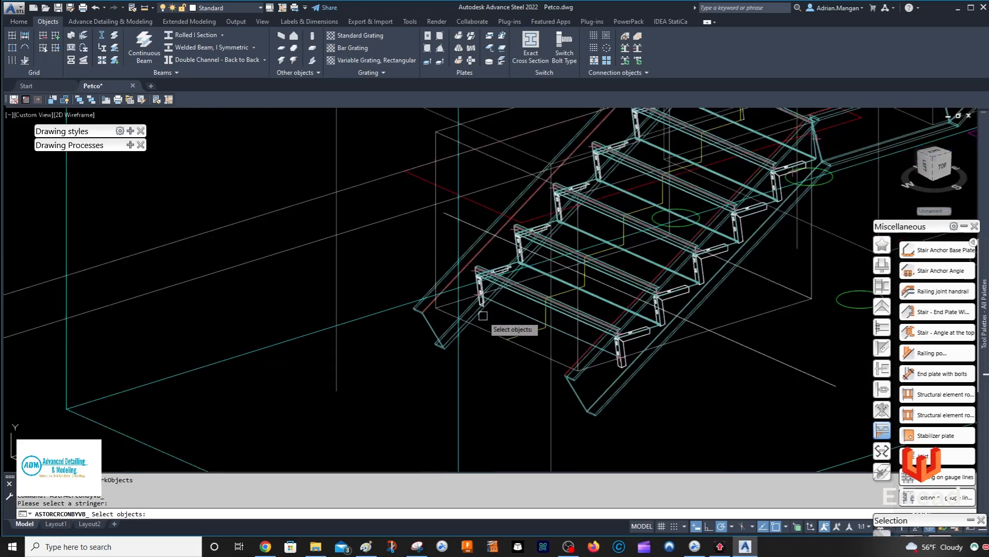
{"action": "left_click", "coordinate": [481, 337]}
{"action": "scroll", "coordinate": [483, 341], "scroll_direction": "up", "scroll_amount": 2}
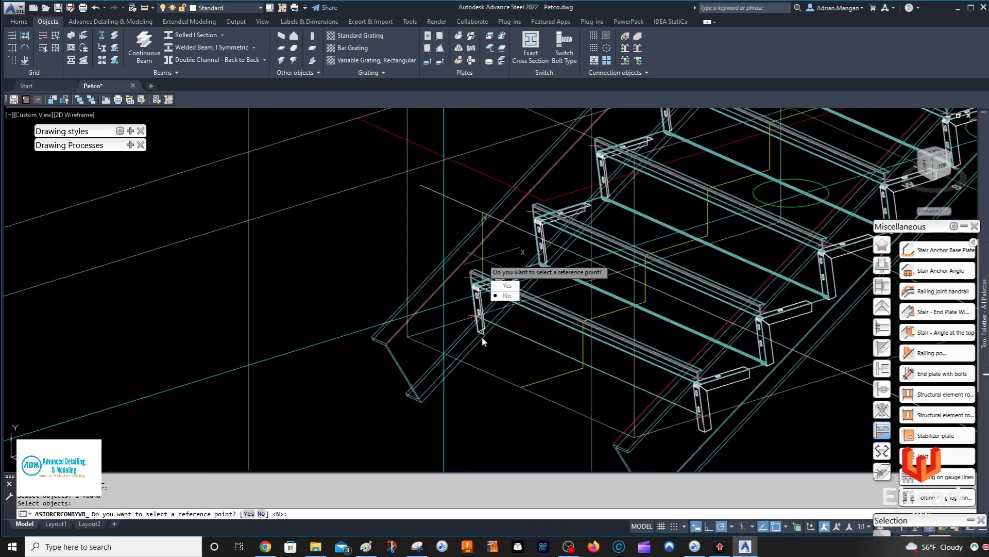
{"action": "left_click", "coordinate": [509, 286]}
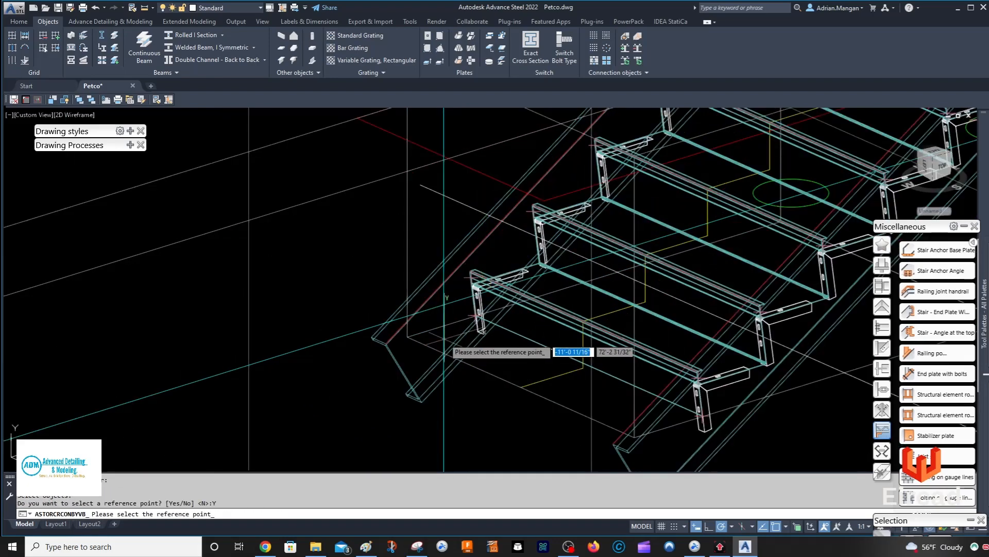
{"action": "scroll", "coordinate": [472, 281], "scroll_direction": "up", "scroll_amount": 3}
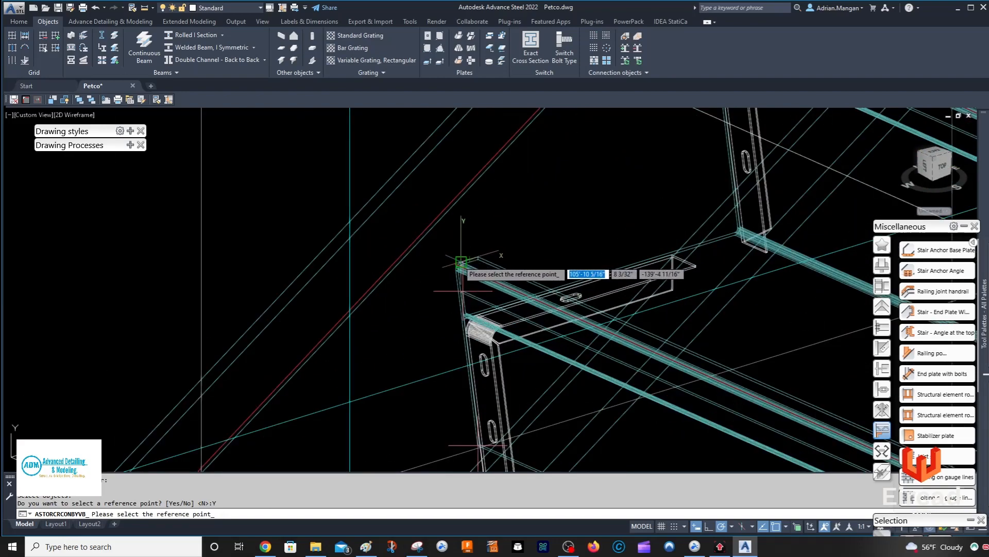
{"action": "left_click", "coordinate": [457, 264]}
{"action": "scroll", "coordinate": [462, 242], "scroll_direction": "down", "scroll_amount": 5}
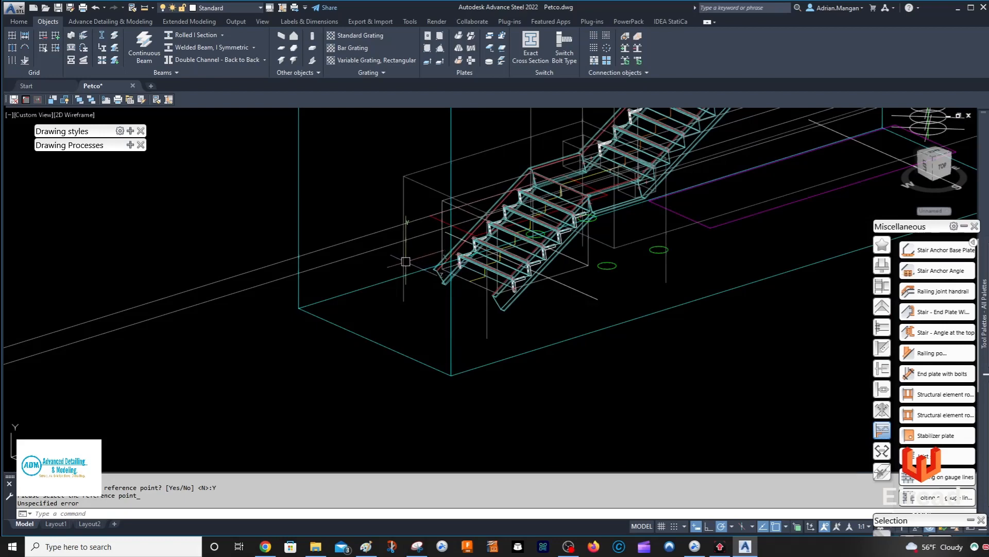
- Reset the UCS to World and move its origin to the upper left corner of the large ground slab
{"action": "left_click", "coordinate": [964, 226]}
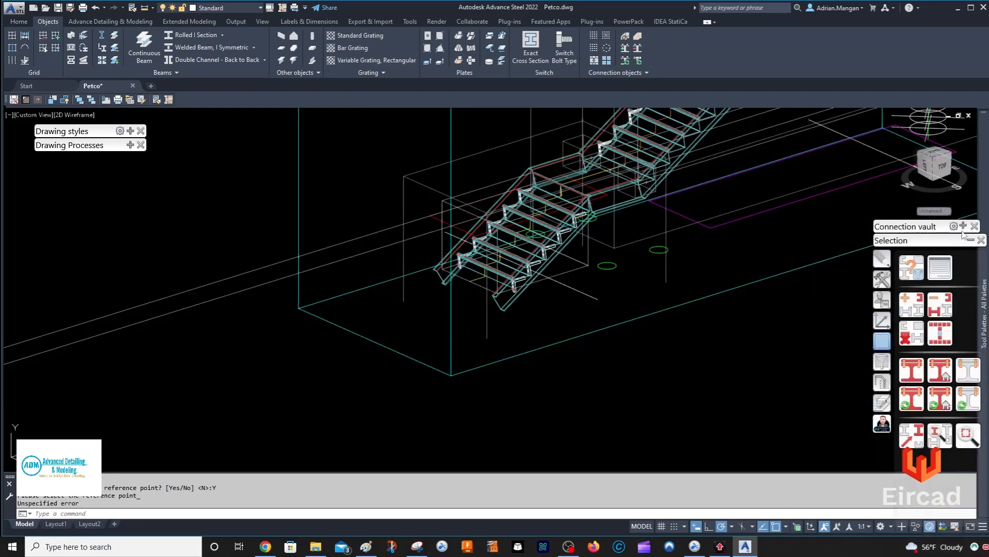
{"action": "left_click", "coordinate": [881, 320]}
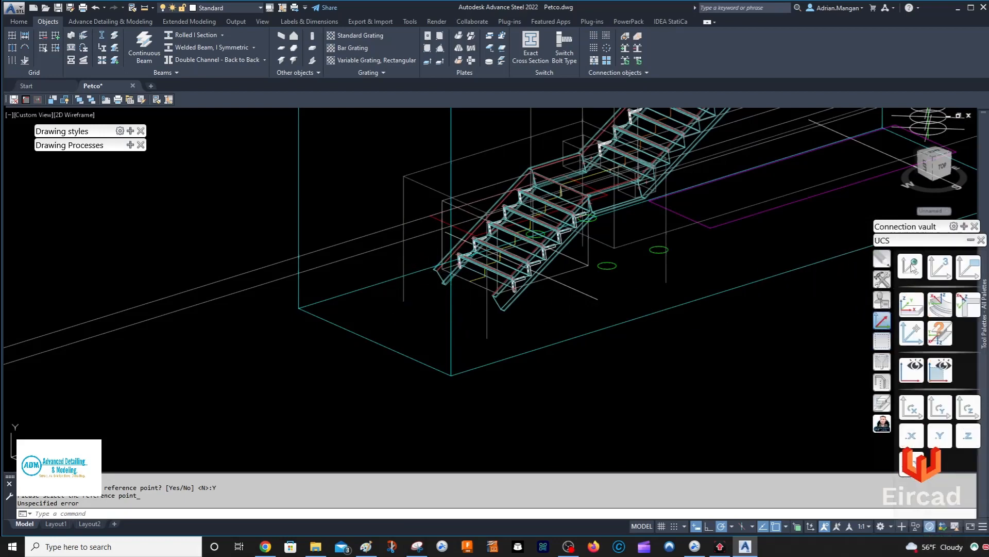
{"action": "left_click", "coordinate": [911, 267]}
{"action": "scroll", "coordinate": [464, 267], "scroll_direction": "down", "scroll_amount": 8}
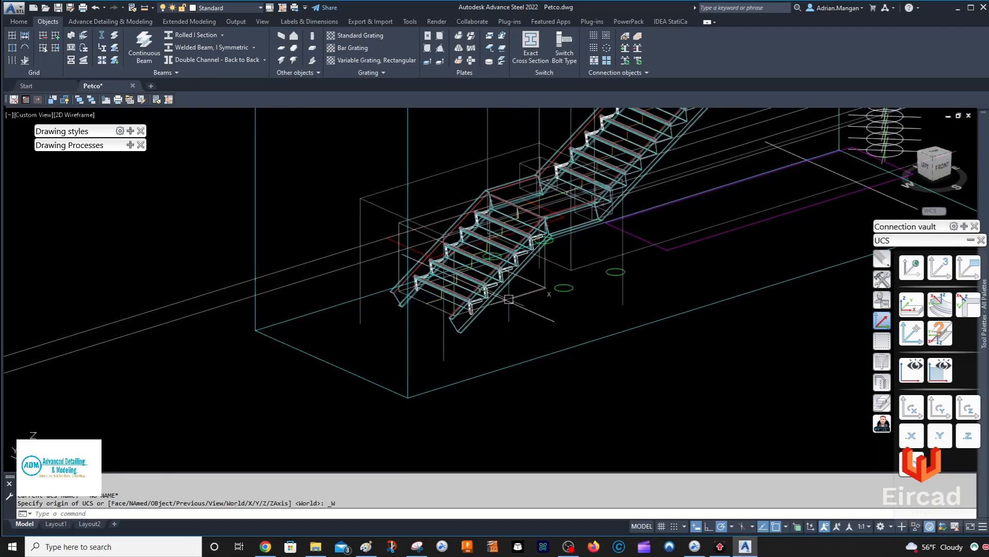
{"action": "key", "text": "Escape"}
{"action": "middle_click_drag", "start_coordinate": [464, 267], "coordinate": [443, 286], "text": "shift"}
{"action": "scroll", "coordinate": [391, 274], "scroll_direction": "up", "scroll_amount": 2}
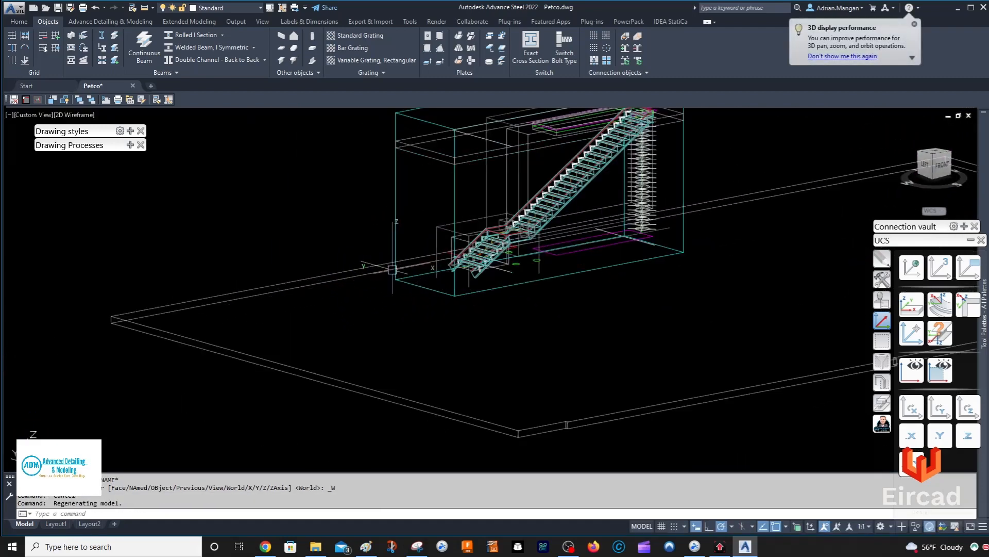
{"action": "left_click", "coordinate": [908, 306]}
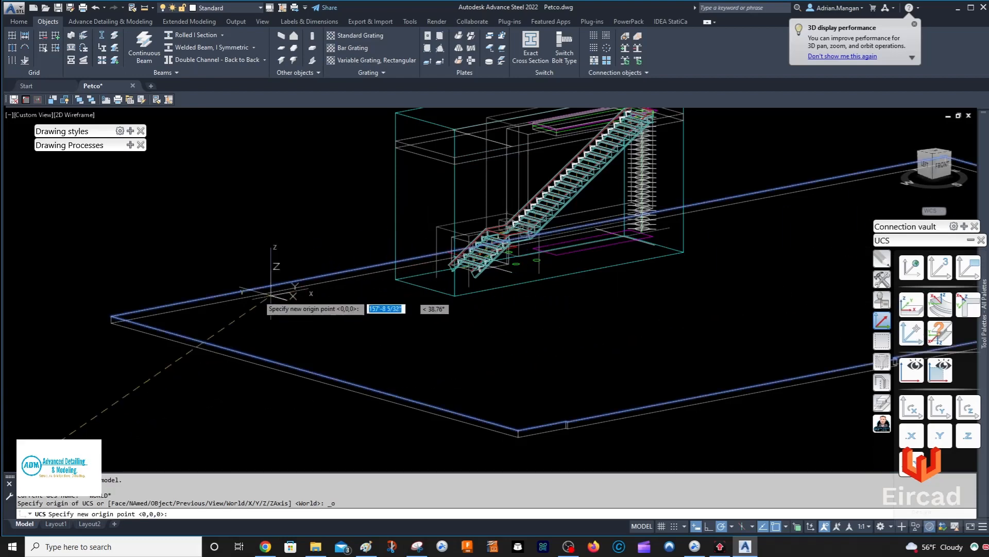
{"action": "left_click", "coordinate": [111, 315]}
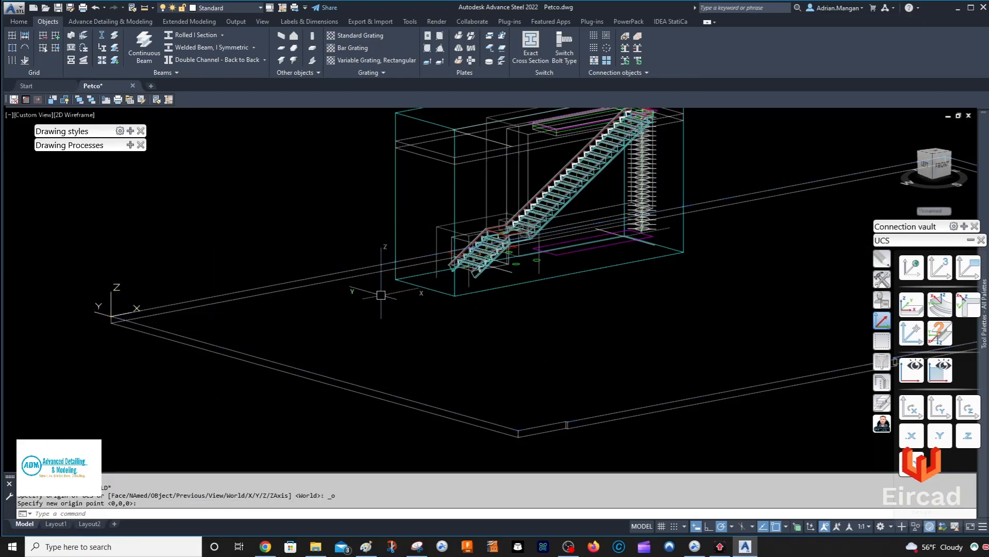
- Add a stair anchor angle to the far-side stringer's base, using the lowest tread's front upper corner as reference point
{"action": "left_click", "coordinate": [942, 233]}
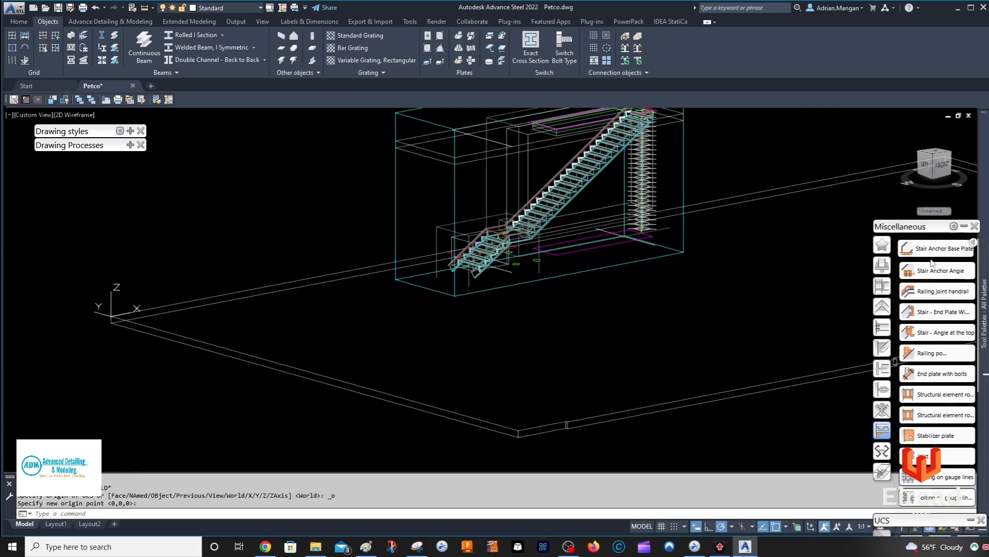
{"action": "left_click", "coordinate": [938, 250]}
{"action": "scroll", "coordinate": [477, 269], "scroll_direction": "up", "scroll_amount": 5}
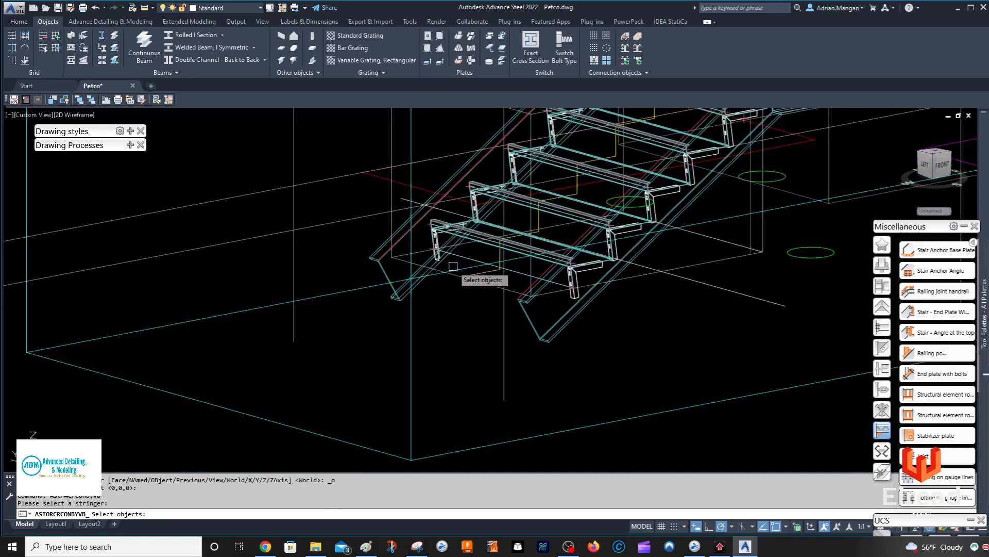
{"action": "left_click", "coordinate": [407, 282]}
{"action": "key", "text": "Return"}
{"action": "scroll", "coordinate": [434, 228], "scroll_direction": "up", "scroll_amount": 3}
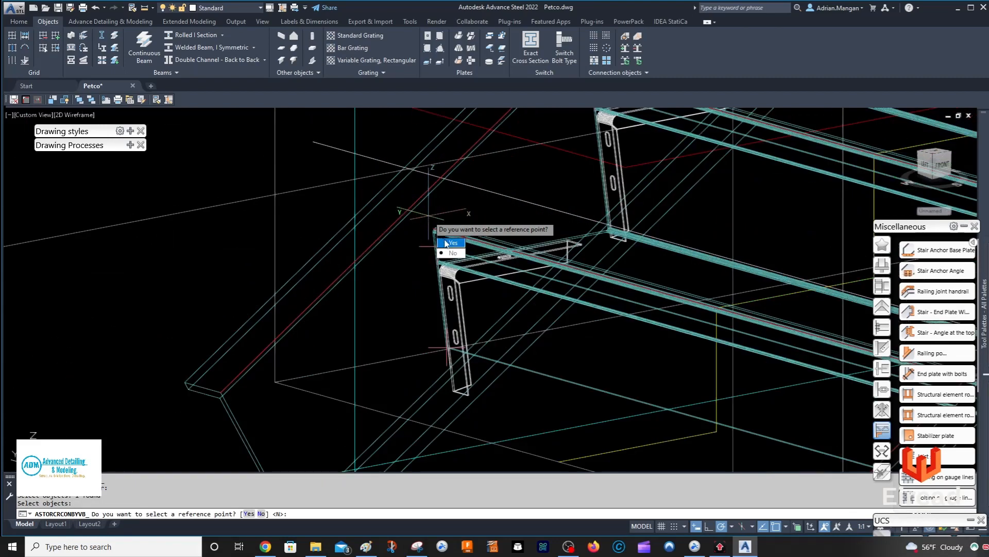
{"action": "left_click", "coordinate": [447, 243]}
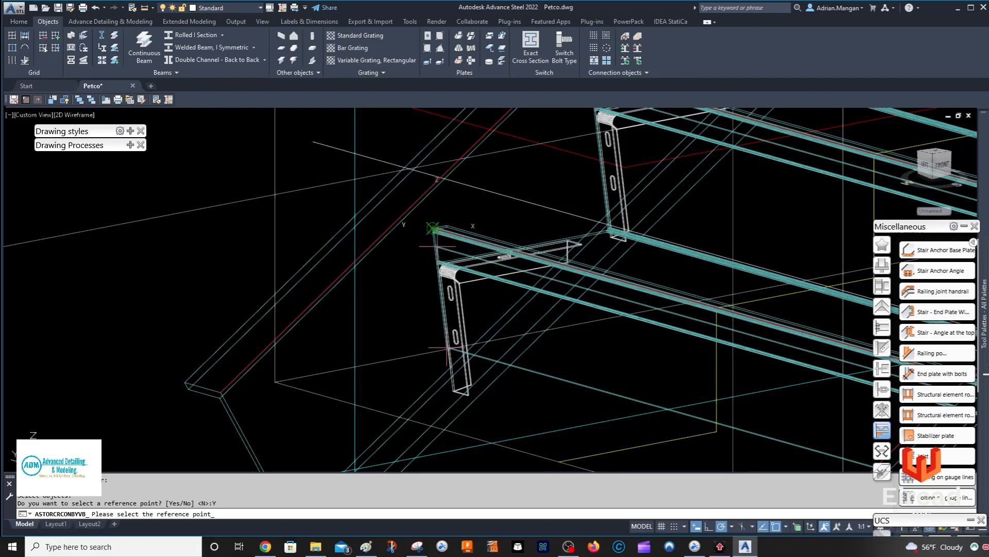
{"action": "left_click", "coordinate": [433, 227]}
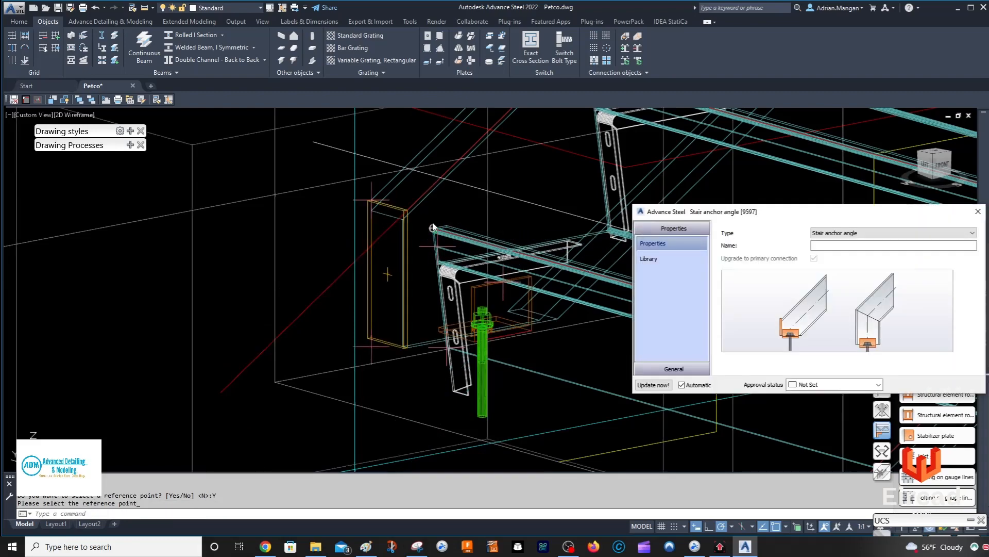
- Delete the lowest tread's support angle on the far-side stringer, where it clashes with the anchor angle
{"action": "scroll", "coordinate": [359, 292], "scroll_direction": "down", "scroll_amount": 4}
{"action": "middle_click_drag", "start_coordinate": [376, 288], "coordinate": [382, 291], "text": "shift"}
{"action": "scroll", "coordinate": [402, 292], "scroll_direction": "up", "scroll_amount": 4}
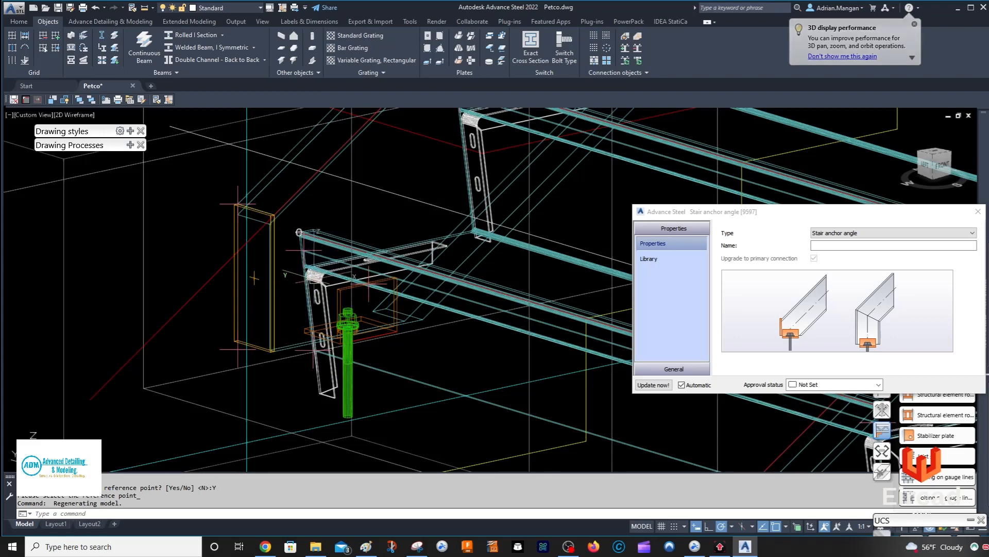
{"action": "left_click", "coordinate": [319, 281]}
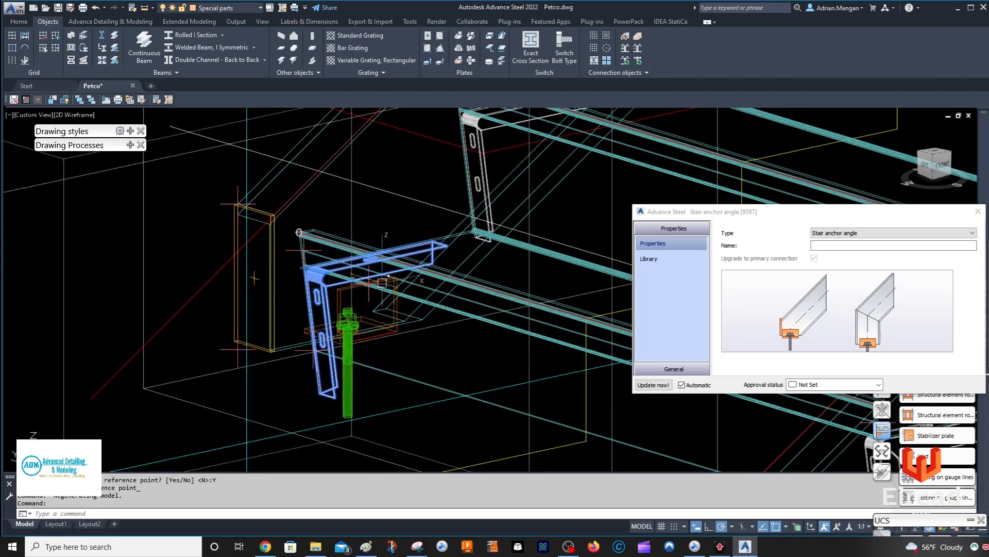
{"action": "key", "text": "Escape"}
{"action": "key", "text": "Escape"}
{"action": "left_click", "coordinate": [428, 248]}
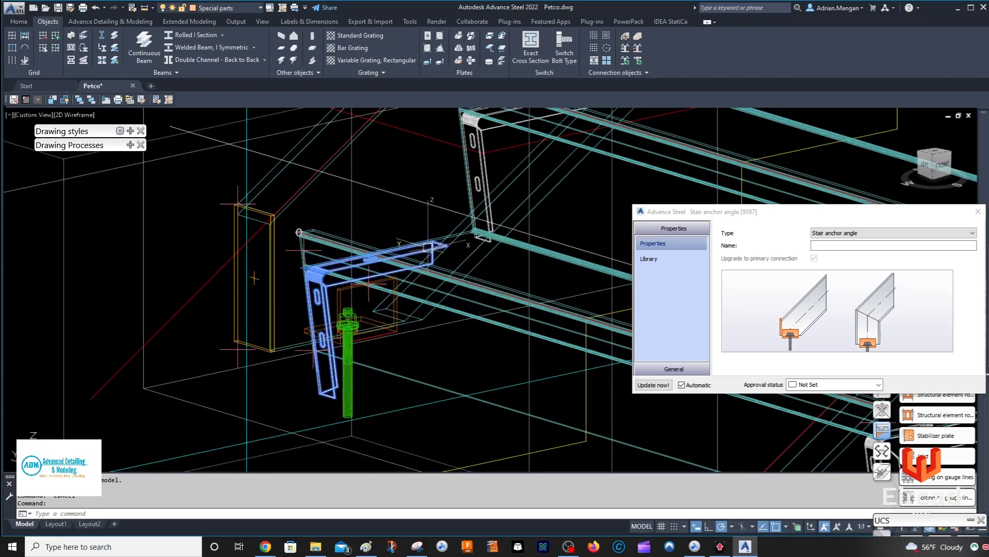
{"action": "key", "text": "Delete"}
- Measure the distance from the lowest tread's front corner to the upper corner of the stringer's nose plate
{"action": "scroll", "coordinate": [340, 281], "scroll_direction": "up", "scroll_amount": 5}
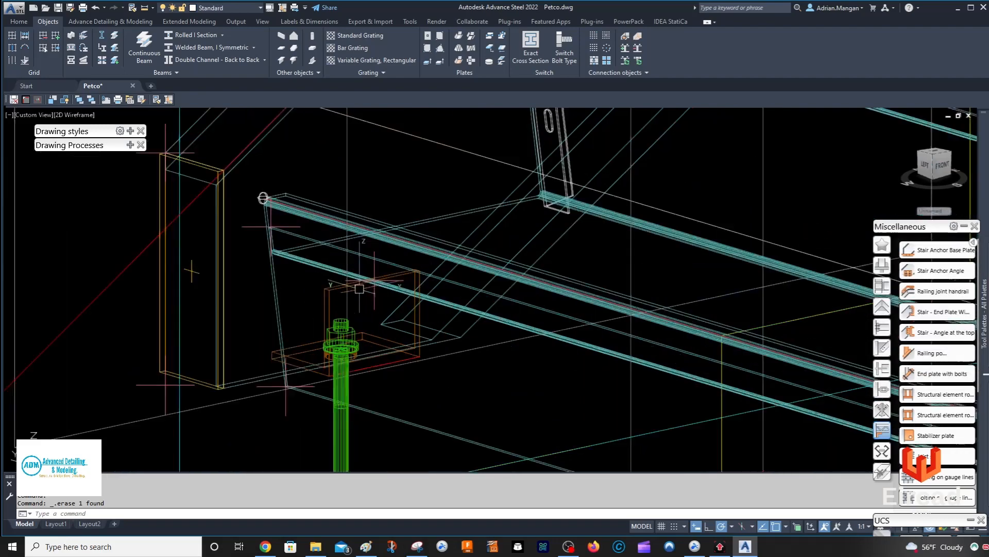
{"action": "scroll", "coordinate": [314, 279], "scroll_direction": "down", "scroll_amount": 5}
{"action": "key", "text": "Escape"}
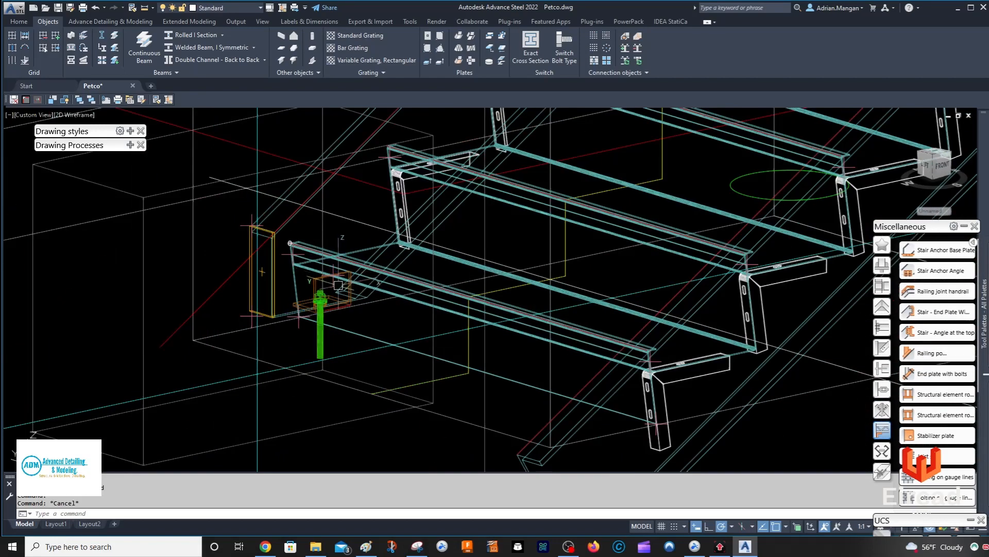
{"action": "scroll", "coordinate": [324, 273], "scroll_direction": "up", "scroll_amount": 3}
{"action": "scroll", "coordinate": [284, 238], "scroll_direction": "up", "scroll_amount": 3}
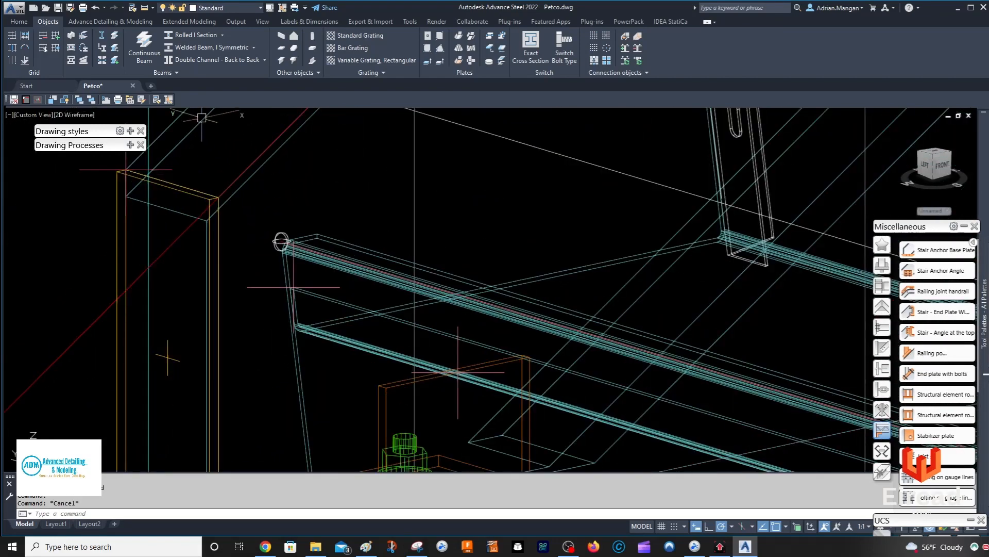
{"action": "left_click", "coordinate": [145, 9]}
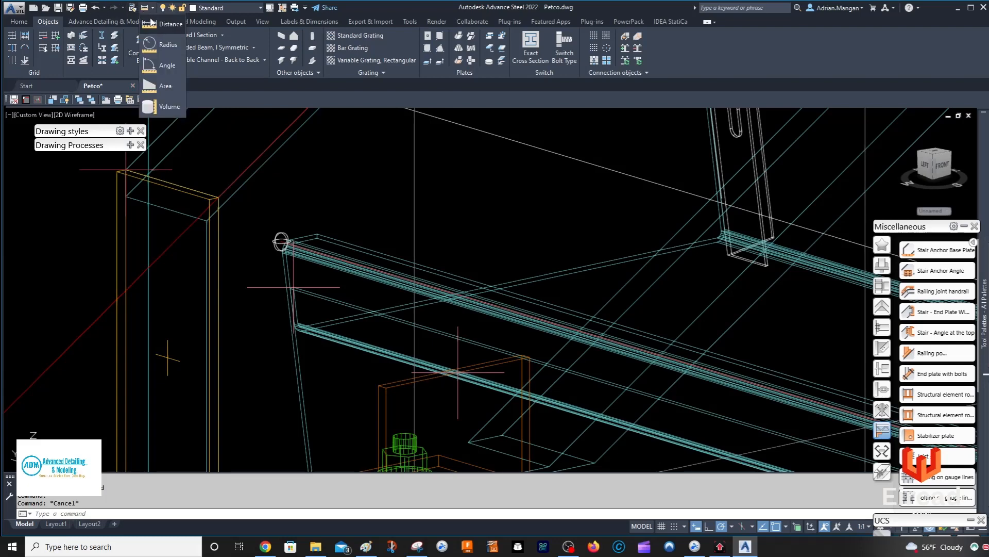
{"action": "left_click", "coordinate": [150, 23]}
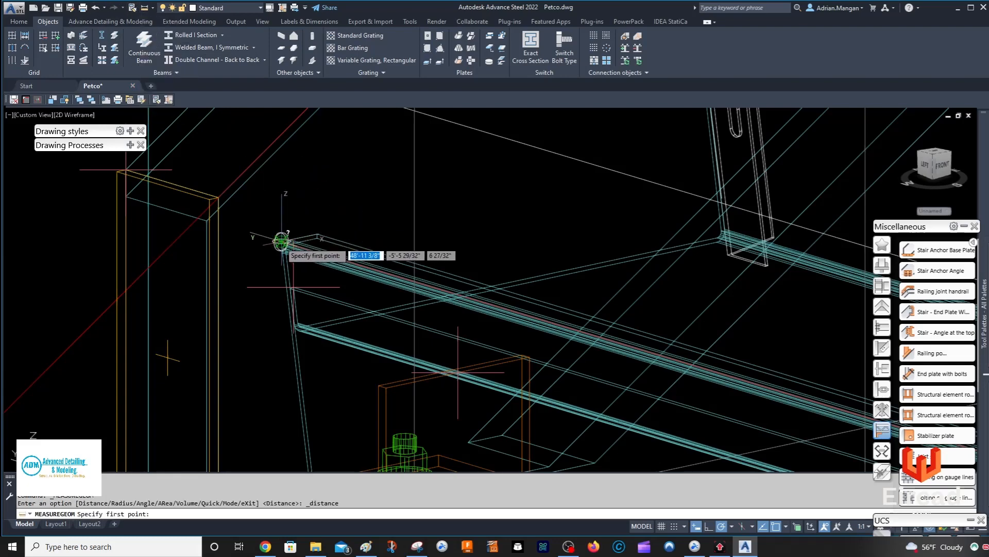
{"action": "left_click", "coordinate": [281, 241]}
{"action": "left_click", "coordinate": [211, 199]}
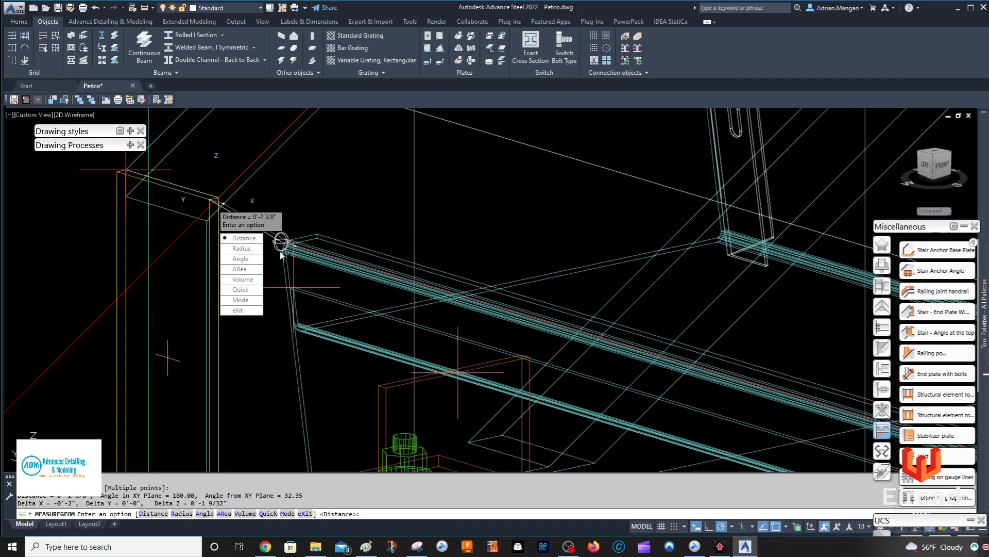
{"action": "key", "text": "Escape"}
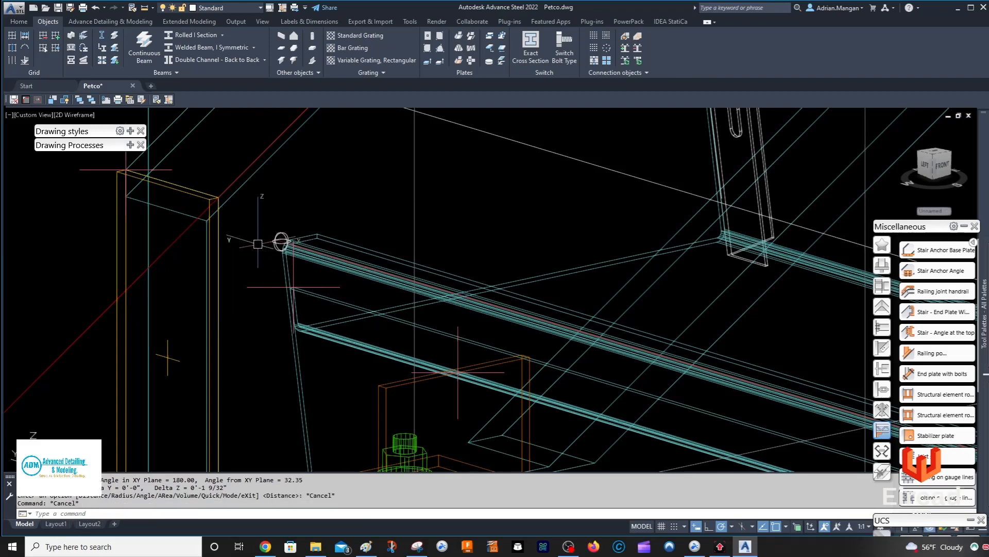
- Reopen the stair anchor angle's joint properties and set the number of angles to single left
{"action": "left_click", "coordinate": [211, 246]}
{"action": "right_click", "coordinate": [212, 246]}
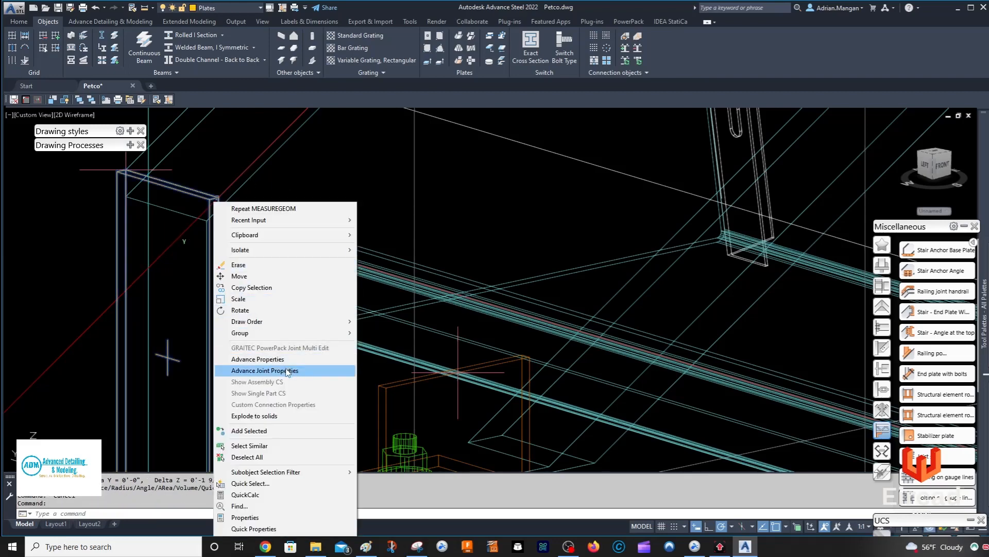
{"action": "left_click", "coordinate": [287, 371]}
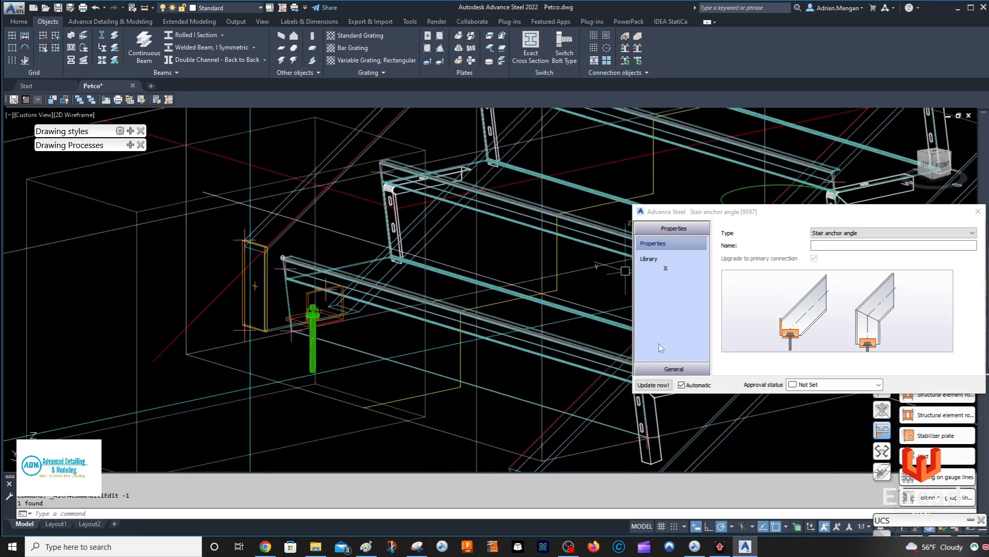
{"action": "left_click", "coordinate": [670, 368]}
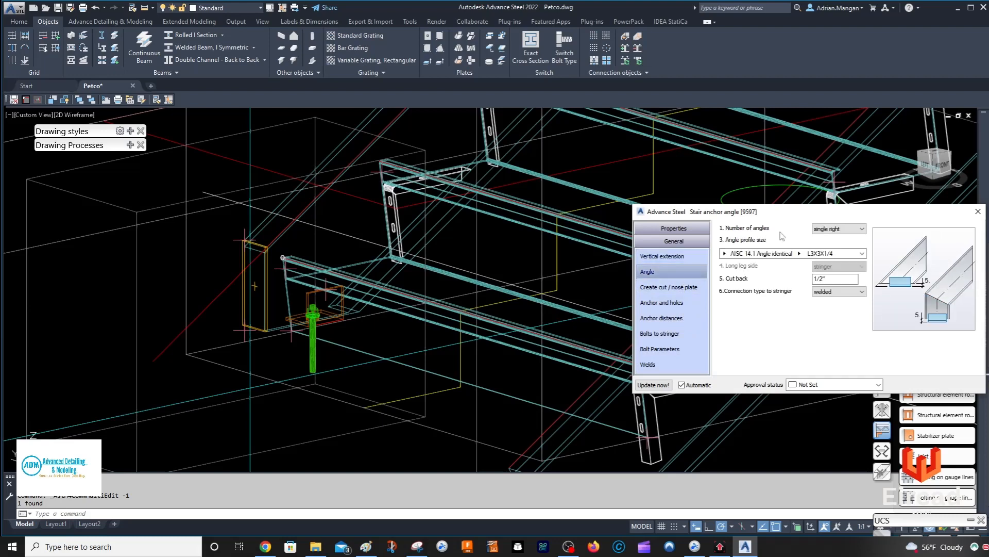
{"action": "left_click", "coordinate": [837, 228]}
{"action": "left_click", "coordinate": [830, 244]}
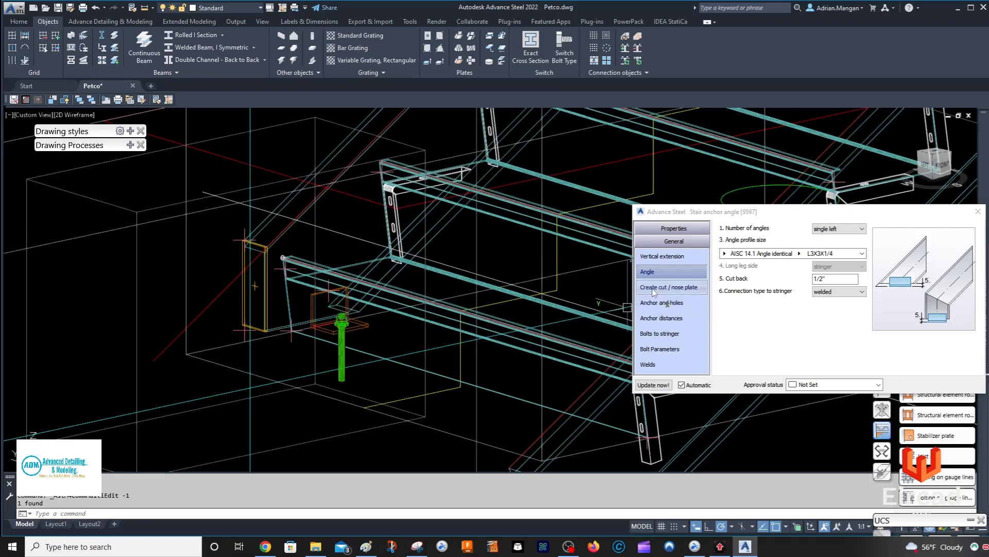
- Set the cut size of the far-side stair anchor angle's cut and nose plate to -1 3/4"
{"action": "mouse_move", "coordinate": [568, 546]}
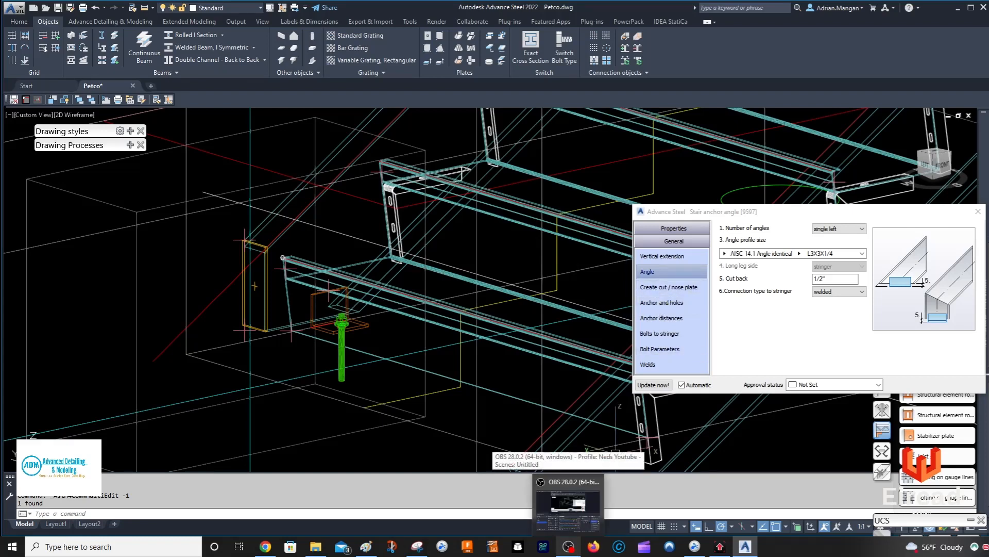
{"action": "left_click", "coordinate": [700, 288]}
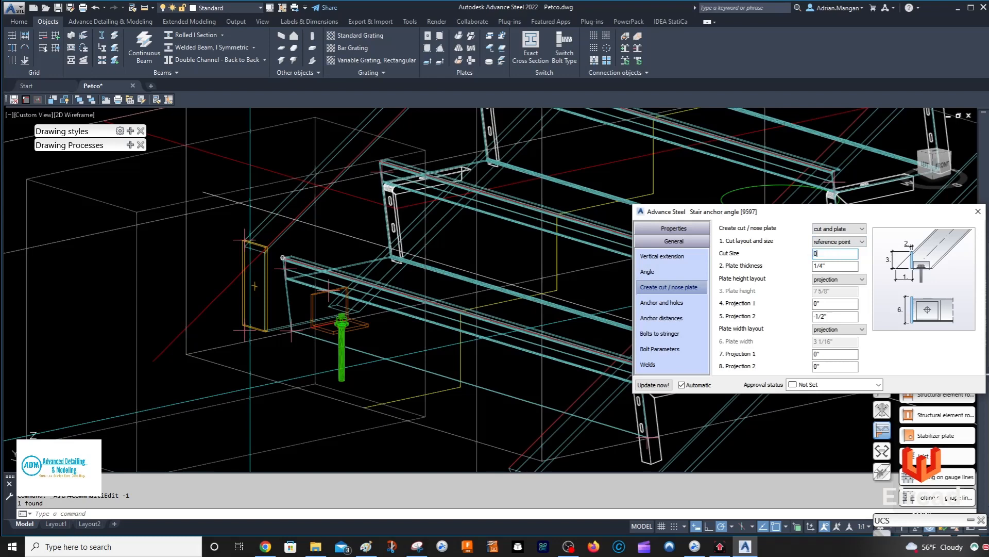
{"action": "type", "text": "0"}
{"action": "key", "text": "Return"}
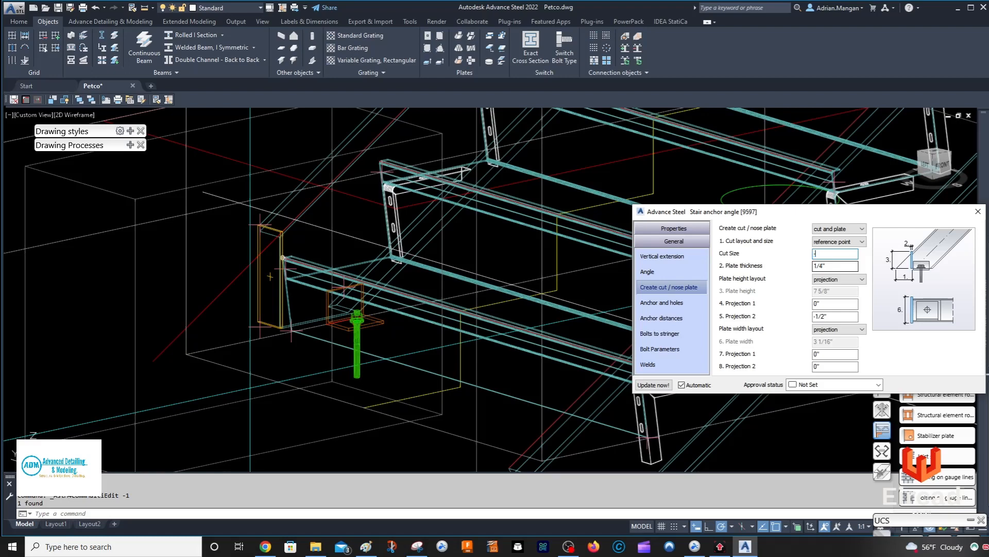
{"action": "type", "text": "-1.75"}
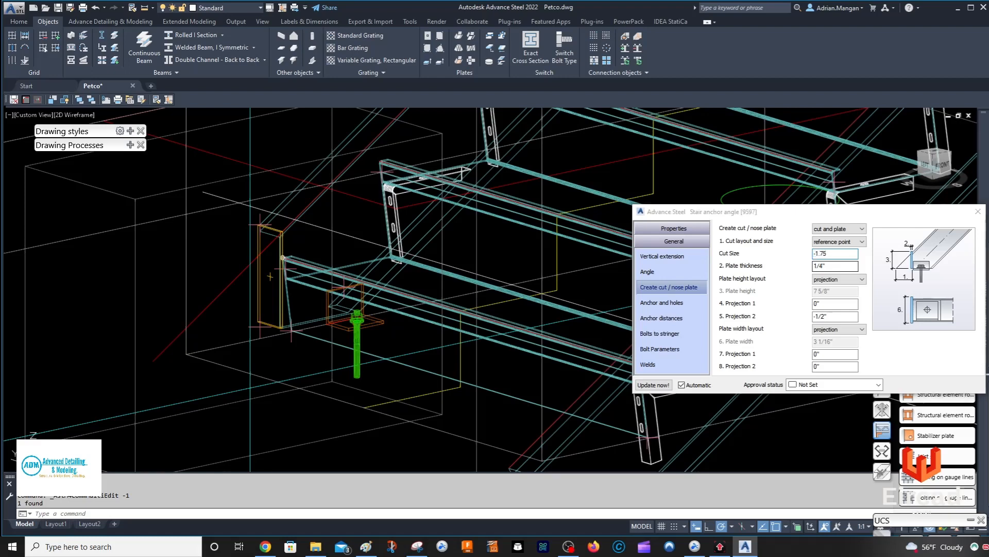
{"action": "key", "text": "Return"}
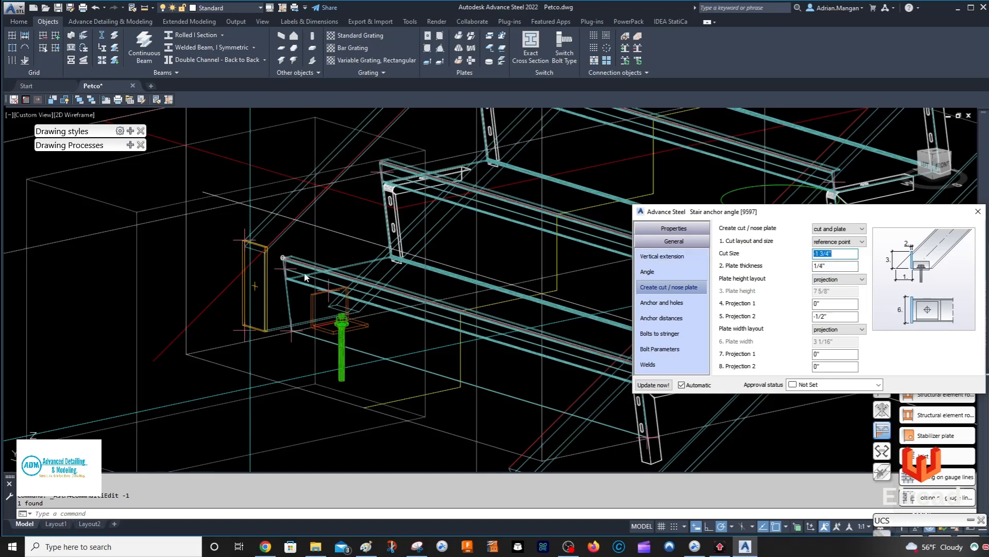
{"action": "left_click", "coordinate": [978, 217]}
- Copy the stair anchor angle joint to the near-side stringer, using the lowest tread's front upper corner there as reference point
{"action": "scroll", "coordinate": [395, 342], "scroll_direction": "down", "scroll_amount": 2}
{"action": "middle_click_drag", "start_coordinate": [396, 342], "coordinate": [200, 269]}
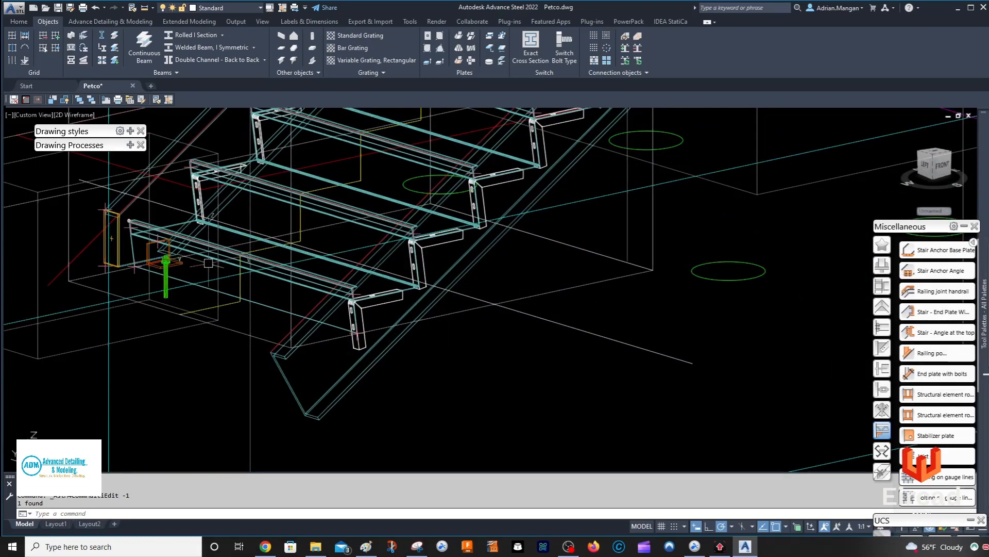
{"action": "scroll", "coordinate": [121, 262], "scroll_direction": "up", "scroll_amount": 2}
{"action": "left_click", "coordinate": [153, 262]}
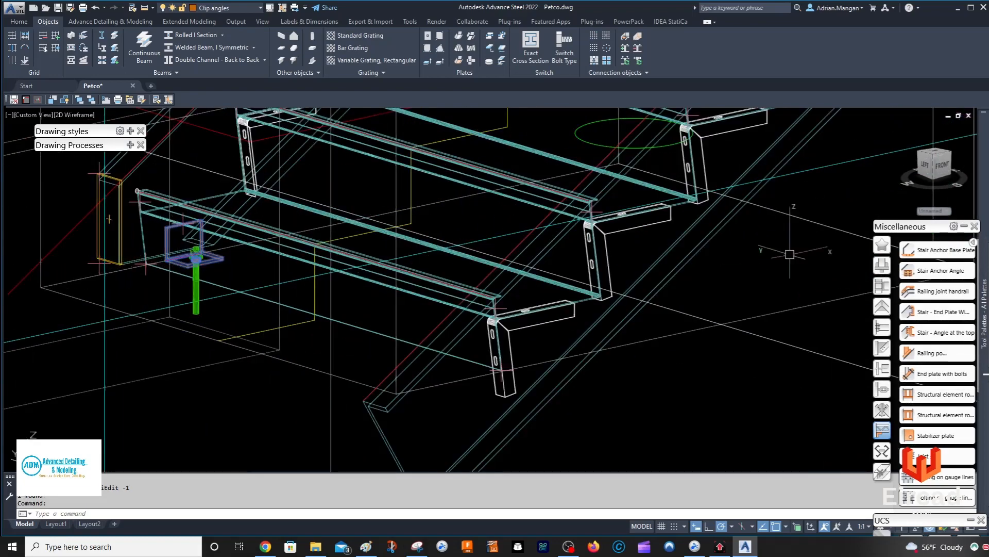
{"action": "left_click", "coordinate": [963, 226]}
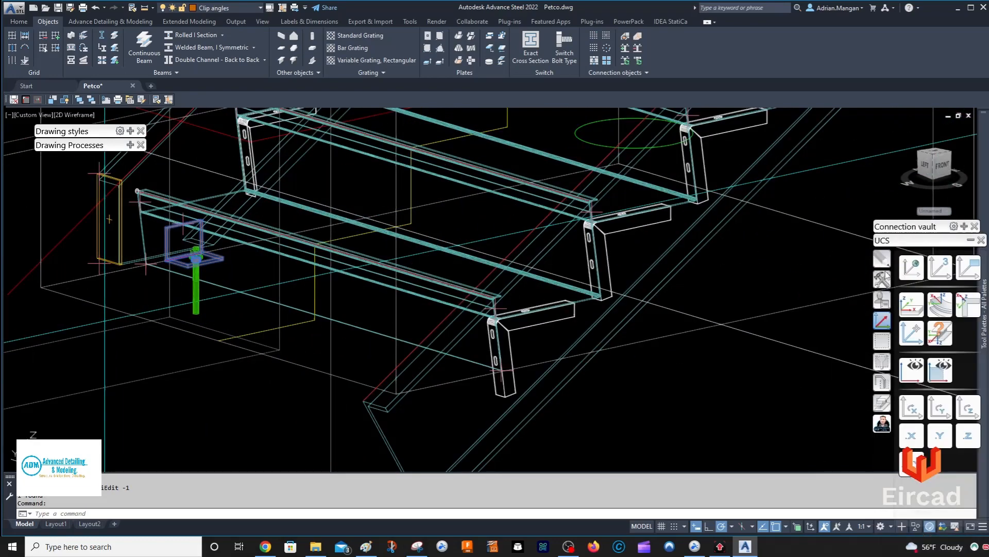
{"action": "left_click", "coordinate": [882, 278]}
{"action": "left_click", "coordinate": [913, 395]}
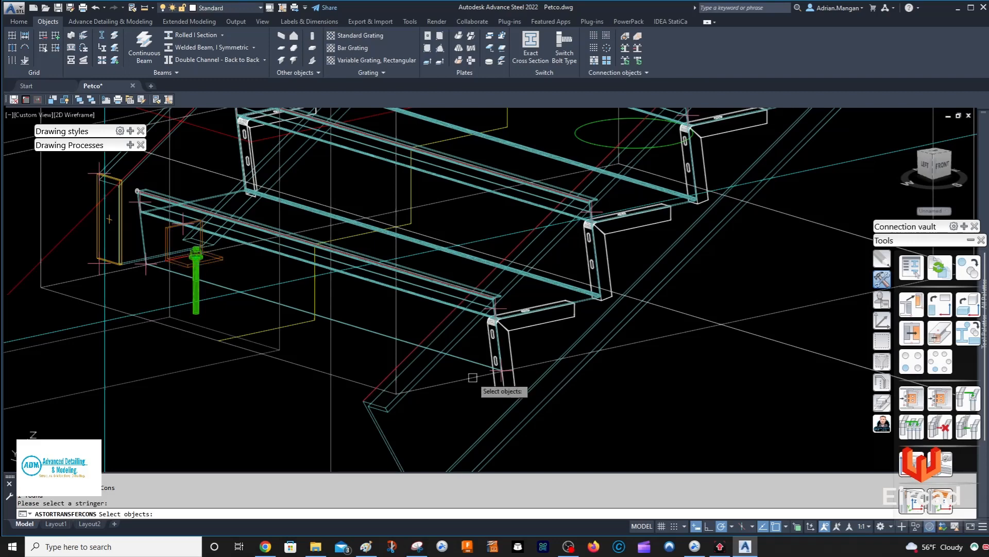
{"action": "left_click", "coordinate": [376, 407]}
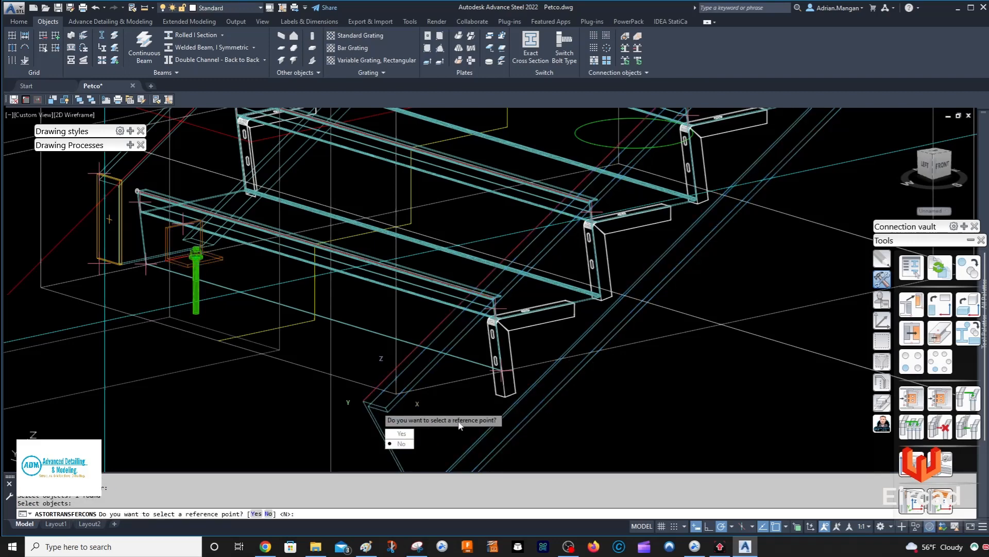
{"action": "left_click", "coordinate": [410, 436]}
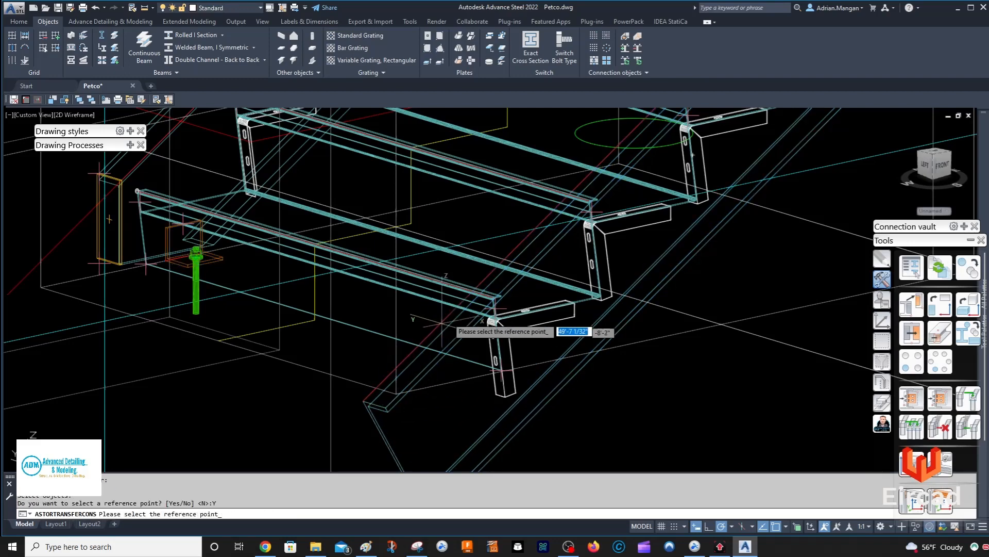
{"action": "scroll", "coordinate": [452, 322], "scroll_direction": "up", "scroll_amount": 5}
{"action": "left_click", "coordinate": [596, 322]}
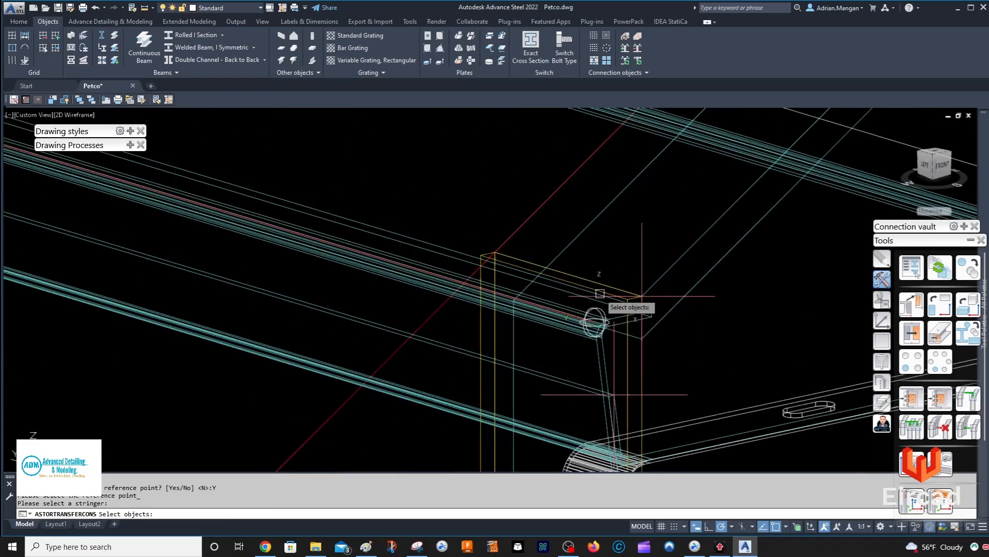
{"action": "scroll", "coordinate": [534, 270], "scroll_direction": "down", "scroll_amount": 5}
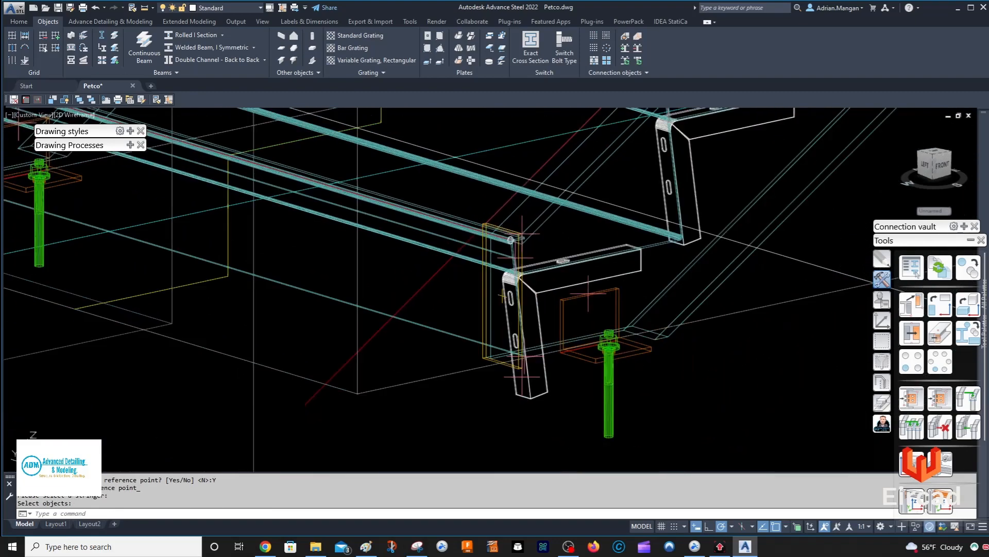
- Open the near-side stair anchor angle's joint properties and set the number of angles to single right
{"action": "left_click", "coordinate": [540, 277]}
{"action": "right_click", "coordinate": [540, 277]}
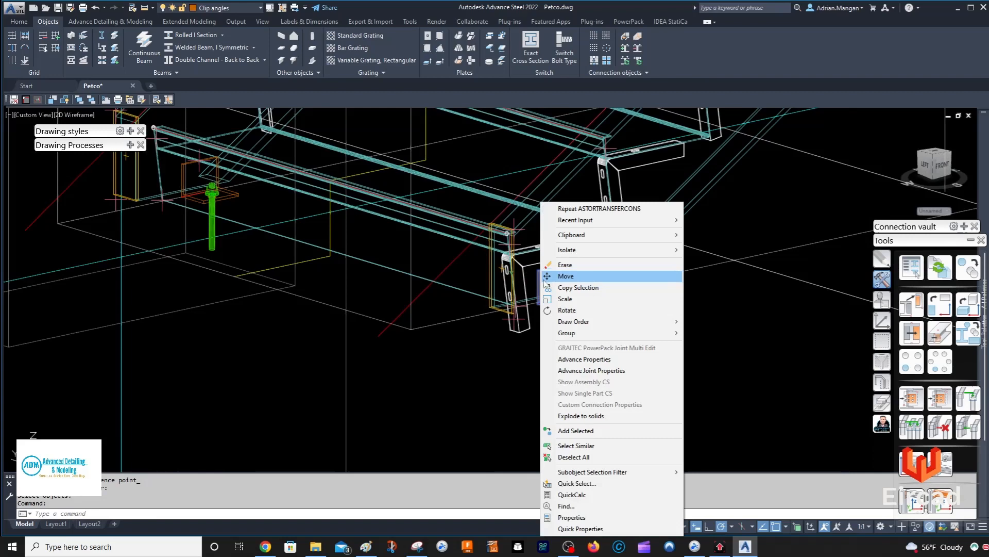
{"action": "left_click", "coordinate": [589, 370]}
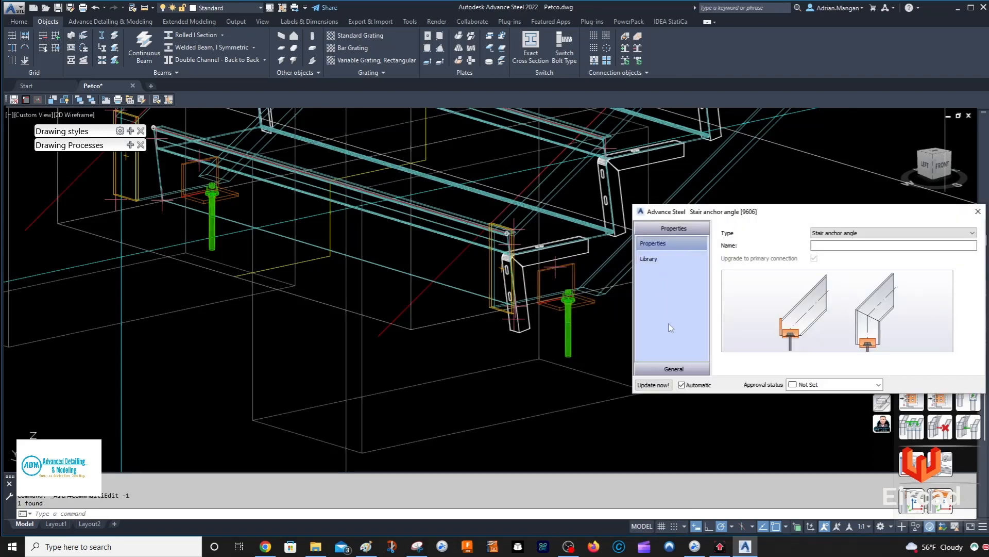
{"action": "left_click", "coordinate": [674, 364]}
{"action": "left_click", "coordinate": [651, 271]}
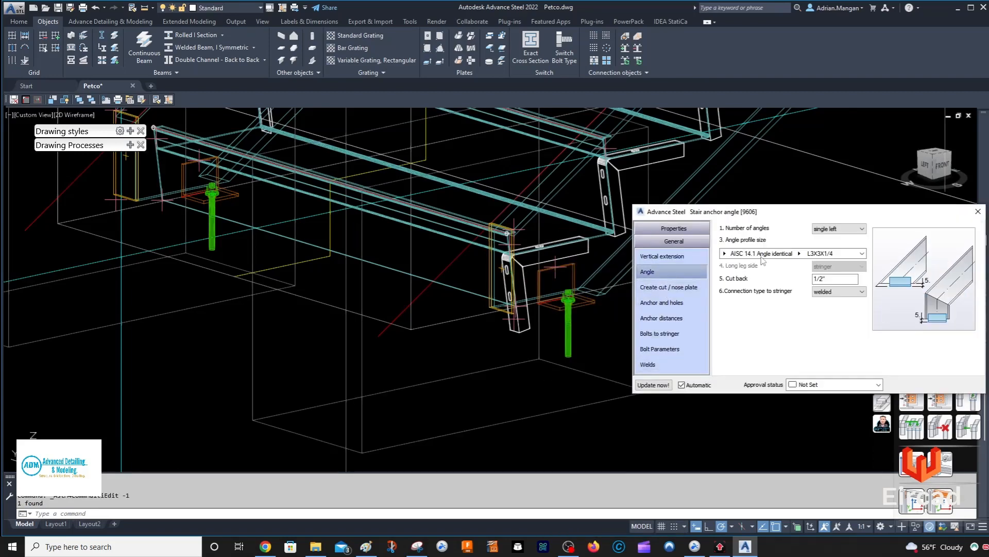
{"action": "left_click", "coordinate": [839, 231]}
{"action": "left_click", "coordinate": [829, 245]}
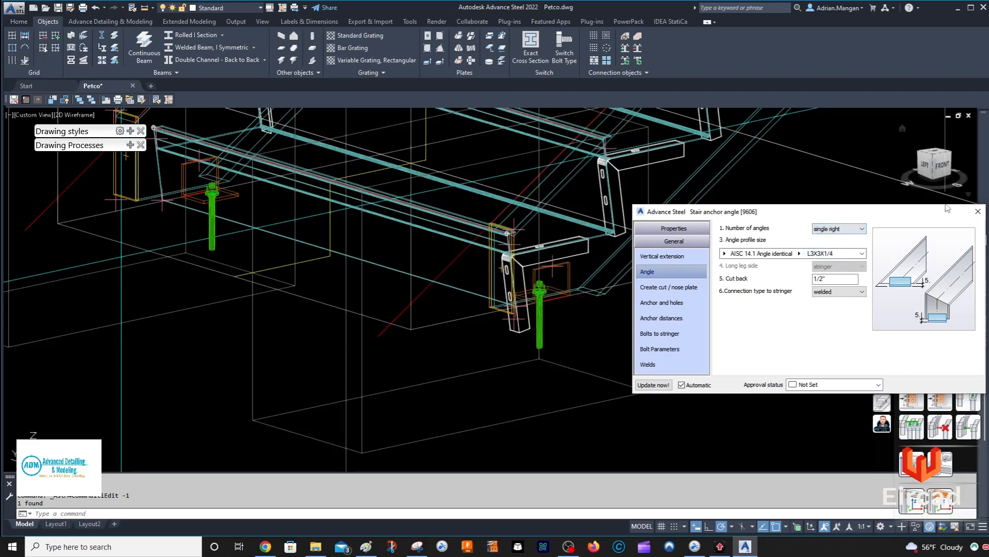
- Check the near-side joint's anchor distances and bolt settings, and inspect how the anchor angle sits against the stringer base
{"action": "left_click", "coordinate": [670, 309]}
{"action": "left_click", "coordinate": [666, 322]}
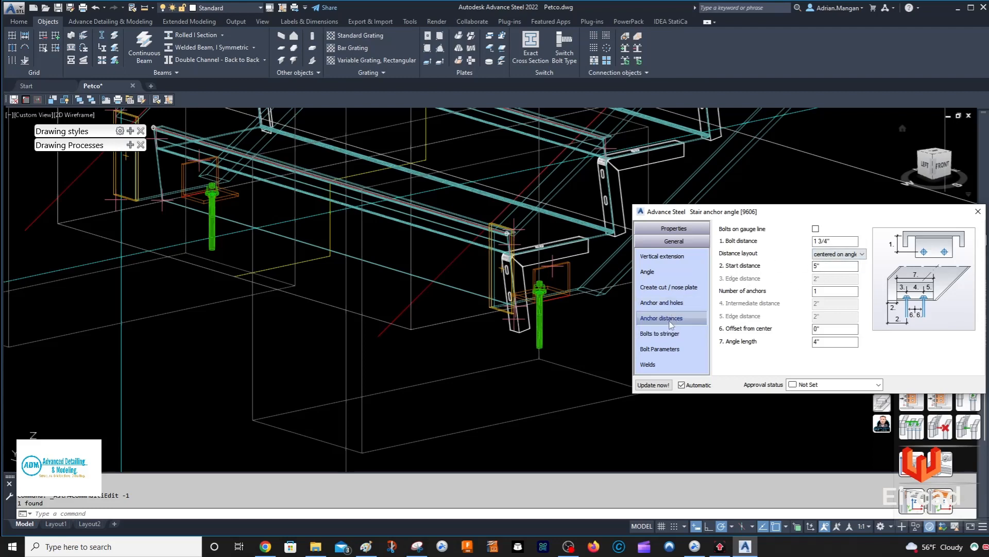
{"action": "left_click", "coordinate": [664, 334]}
{"action": "left_click", "coordinate": [677, 349]}
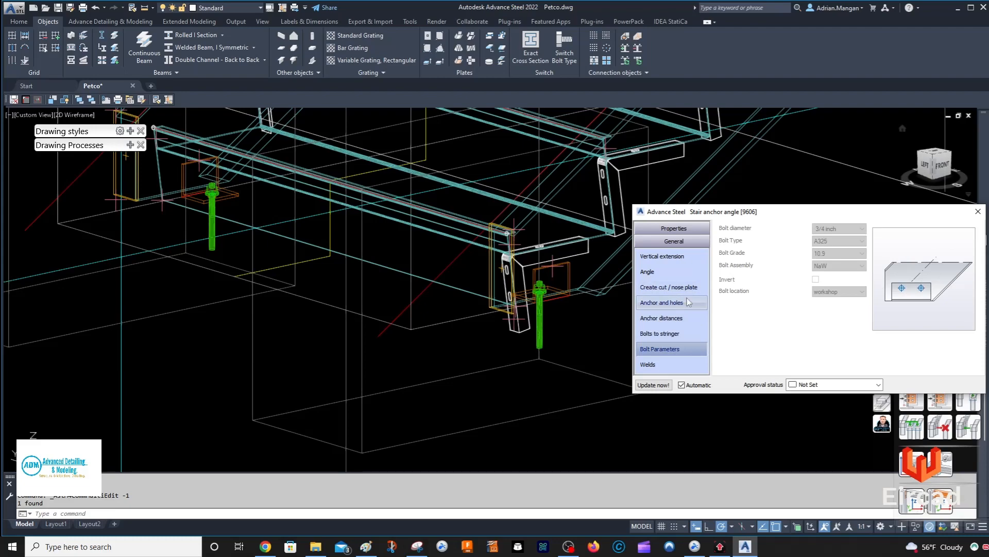
{"action": "left_click", "coordinate": [978, 211]}
{"action": "middle_click_drag", "start_coordinate": [538, 286], "coordinate": [671, 243], "text": "shift"}
{"action": "scroll", "coordinate": [652, 271], "scroll_direction": "up", "scroll_amount": 6}
{"action": "middle_click_drag", "start_coordinate": [654, 275], "coordinate": [511, 273], "text": "shift"}
{"action": "scroll", "coordinate": [658, 262], "scroll_direction": "down", "scroll_amount": 4}
{"action": "scroll", "coordinate": [630, 257], "scroll_direction": "up", "scroll_amount": 3}
- Reopen the near-side stair anchor angle's joint properties and set the angle cut back to 1/4"
{"action": "left_click", "coordinate": [630, 258]}
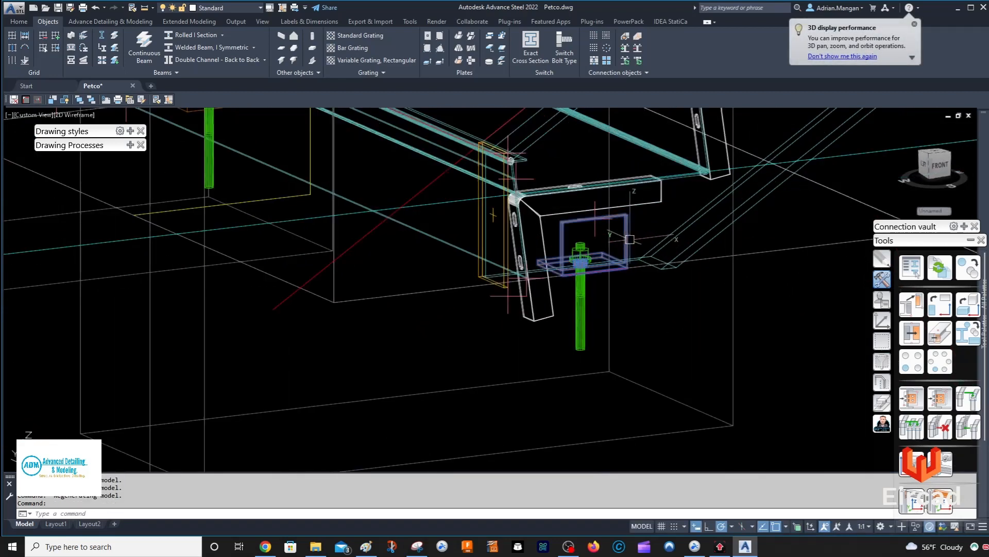
{"action": "right_click", "coordinate": [631, 258]}
{"action": "left_click", "coordinate": [676, 370]}
{"action": "left_click", "coordinate": [688, 369]}
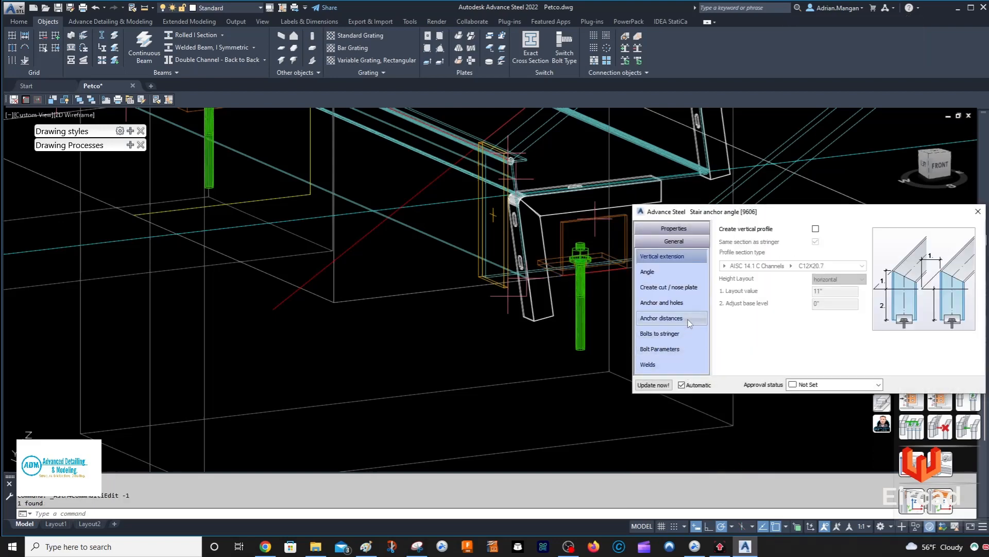
{"action": "left_click", "coordinate": [670, 271]}
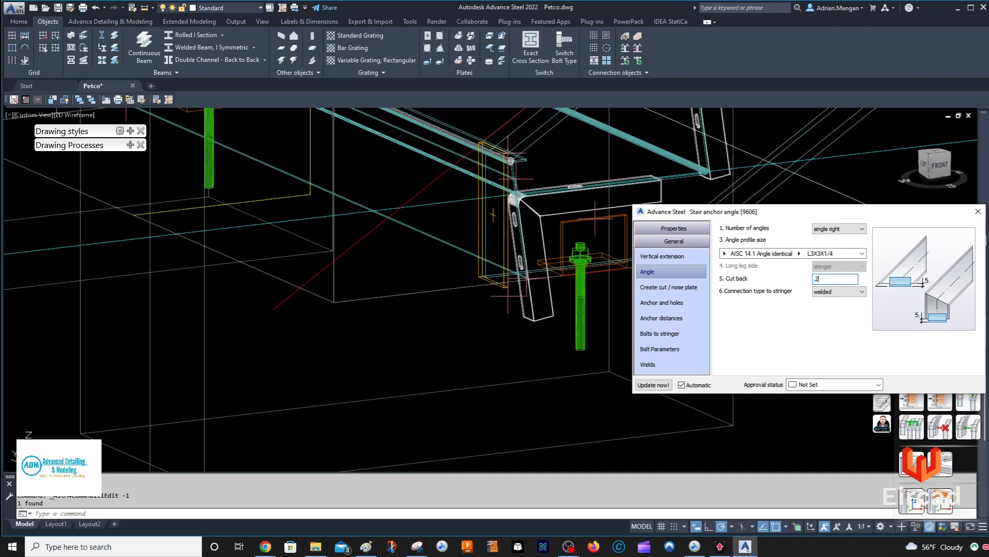
{"action": "key", "text": "Return"}
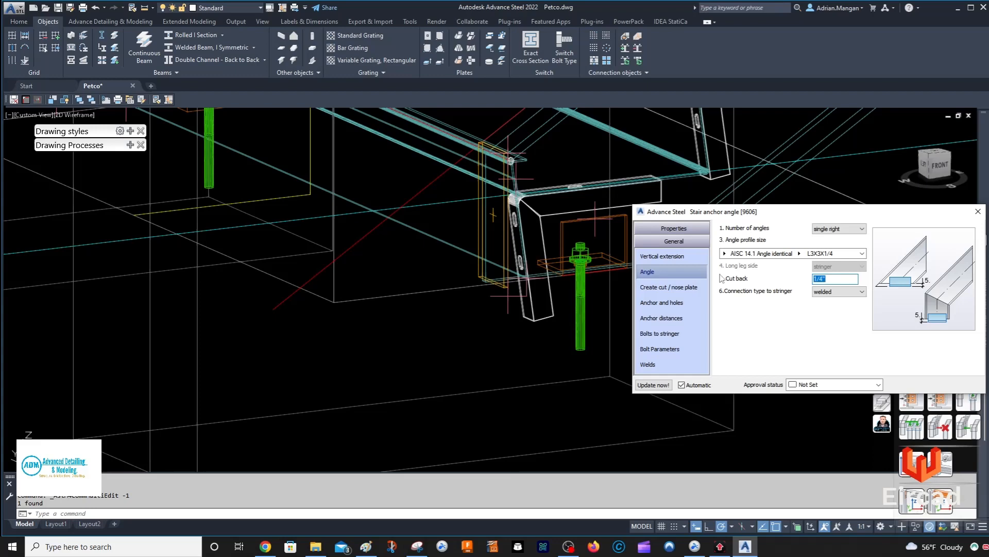
{"action": "left_click", "coordinate": [978, 211]}
- Open the far-side stair anchor angle's joint properties and set its angle cut back to 1/4" as well
{"action": "scroll", "coordinate": [290, 253], "scroll_direction": "down", "scroll_amount": 2}
{"action": "middle_click_drag", "start_coordinate": [290, 252], "coordinate": [353, 308]}
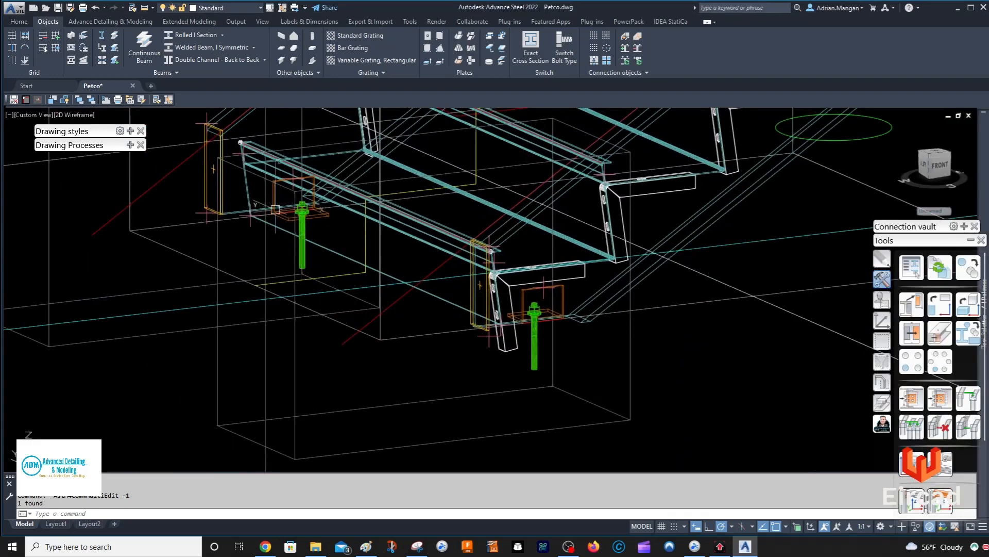
{"action": "scroll", "coordinate": [254, 193], "scroll_direction": "up", "scroll_amount": 3}
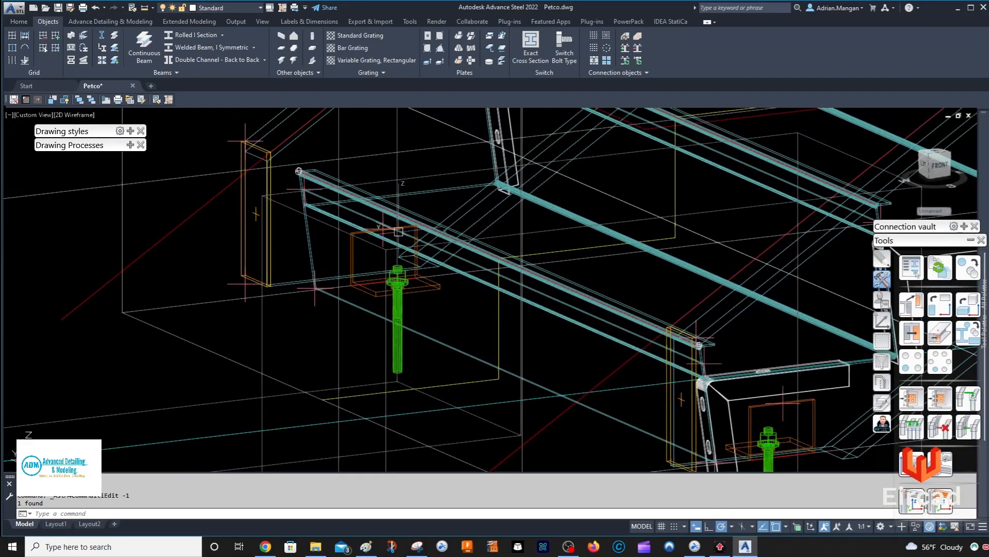
{"action": "left_click", "coordinate": [363, 258]}
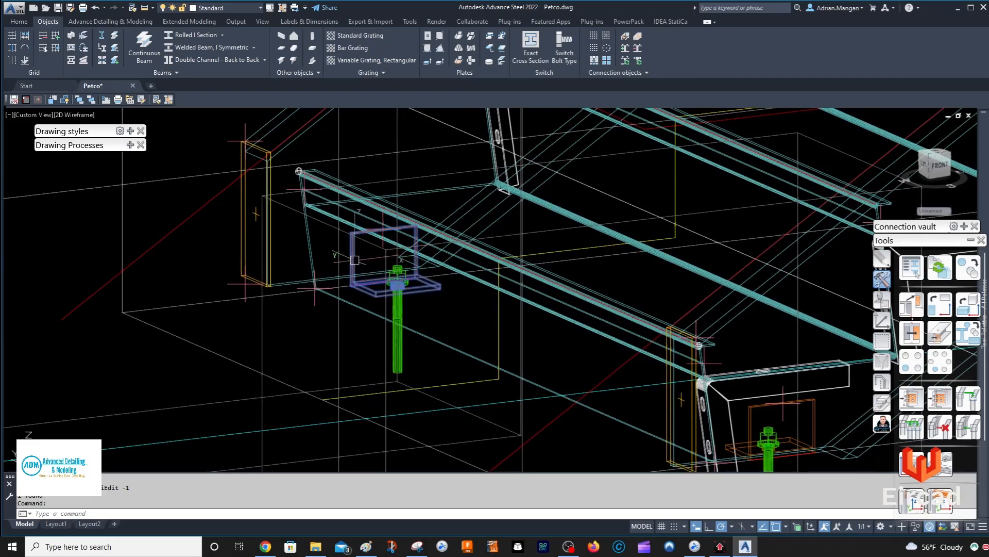
{"action": "right_click", "coordinate": [354, 258]}
{"action": "left_click", "coordinate": [410, 371]}
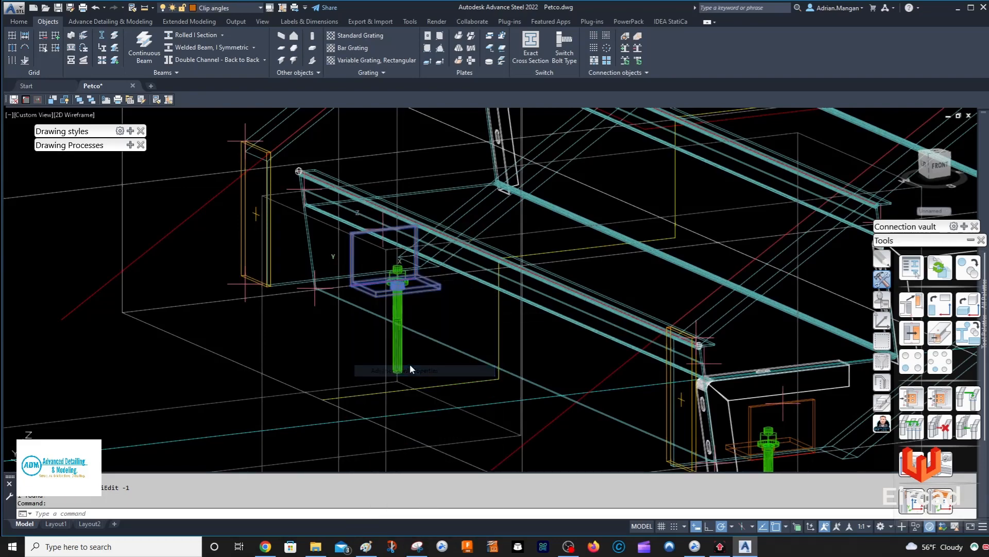
{"action": "left_click", "coordinate": [664, 368]}
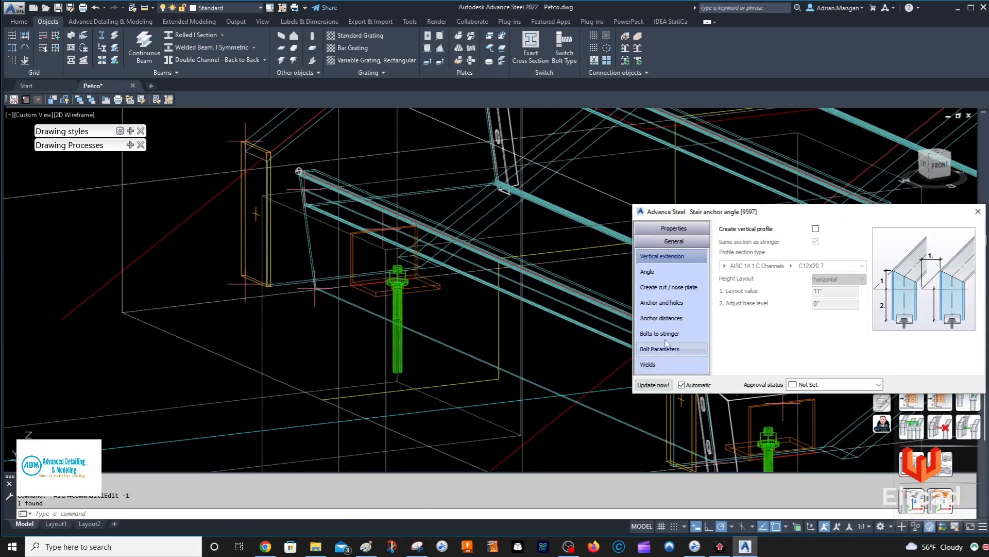
{"action": "left_click", "coordinate": [669, 303]}
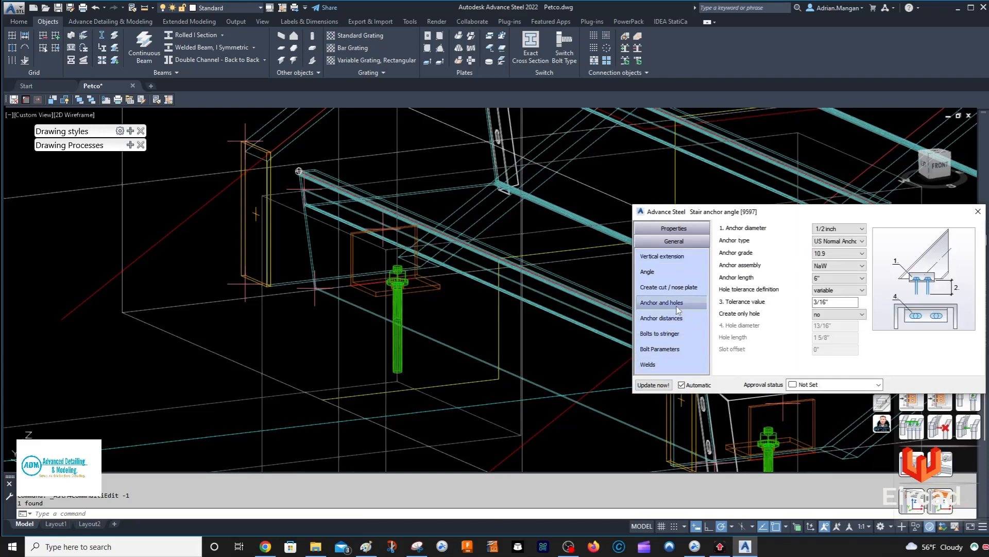
{"action": "left_click", "coordinate": [688, 288]}
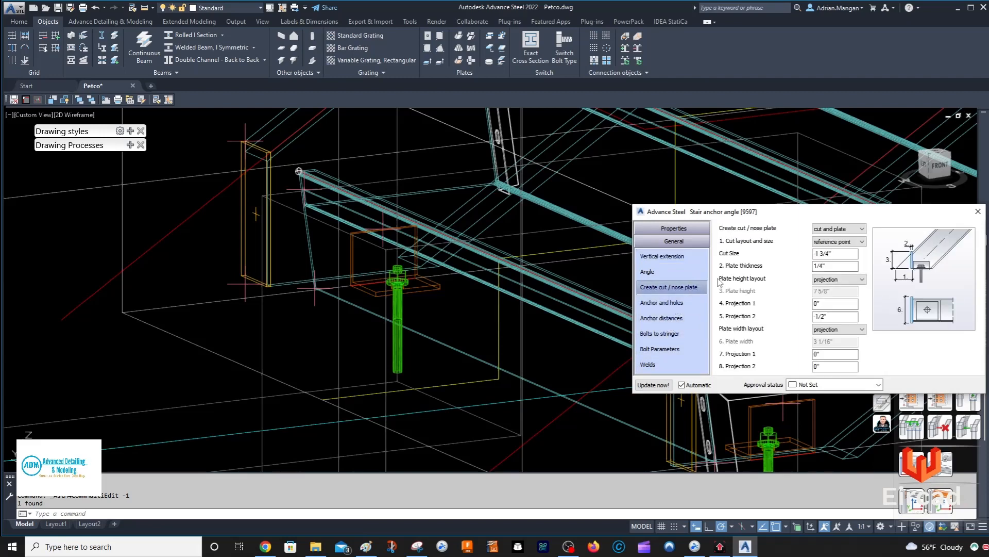
{"action": "left_click", "coordinate": [652, 270]}
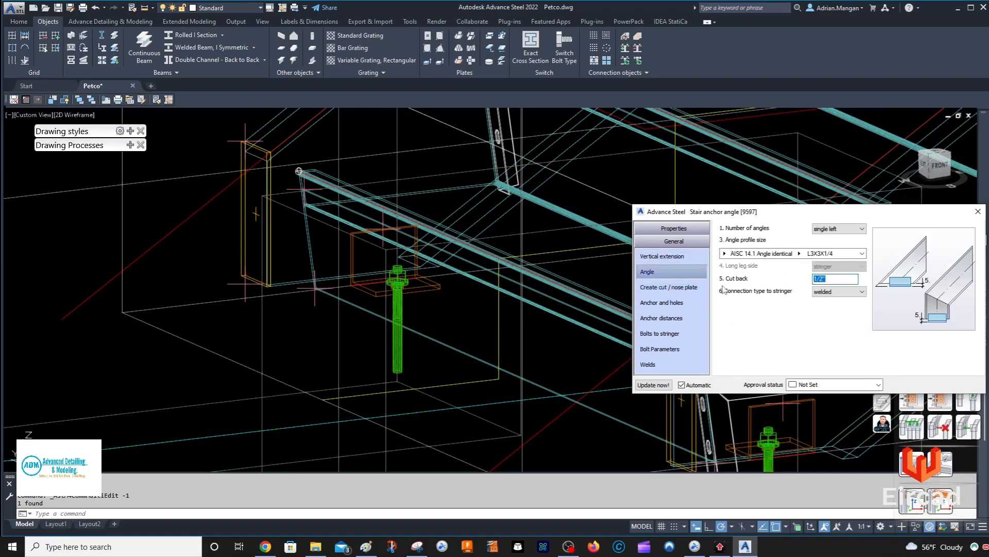
{"action": "key", "text": "Return"}
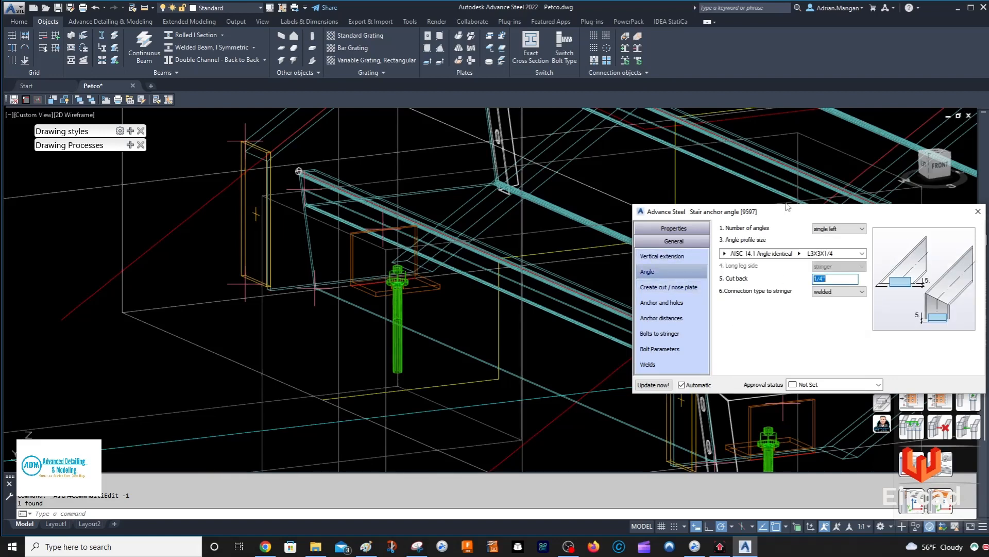
{"action": "left_click", "coordinate": [978, 211]}
{"action": "scroll", "coordinate": [489, 289], "scroll_direction": "down", "scroll_amount": 5}
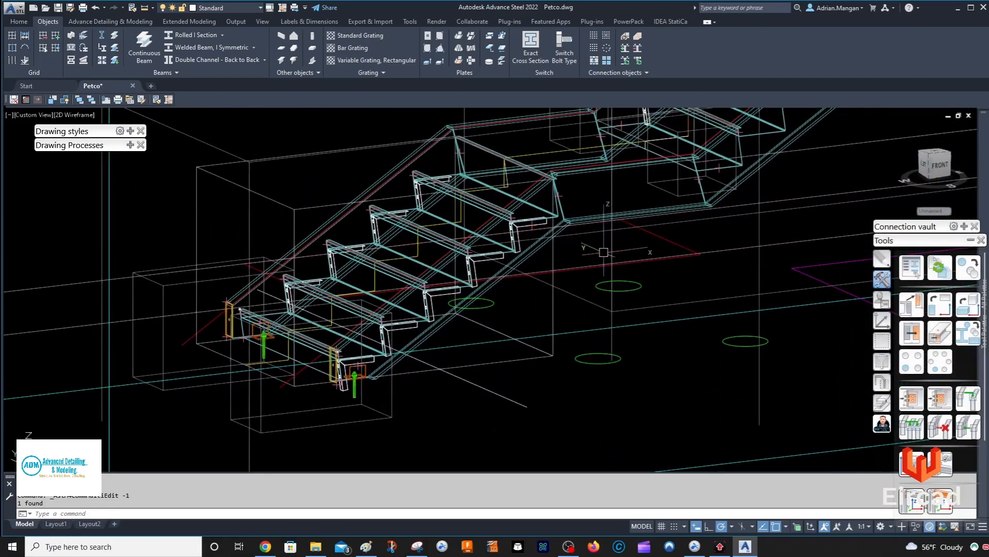
{"action": "scroll", "coordinate": [562, 213], "scroll_direction": "up", "scroll_amount": 8}
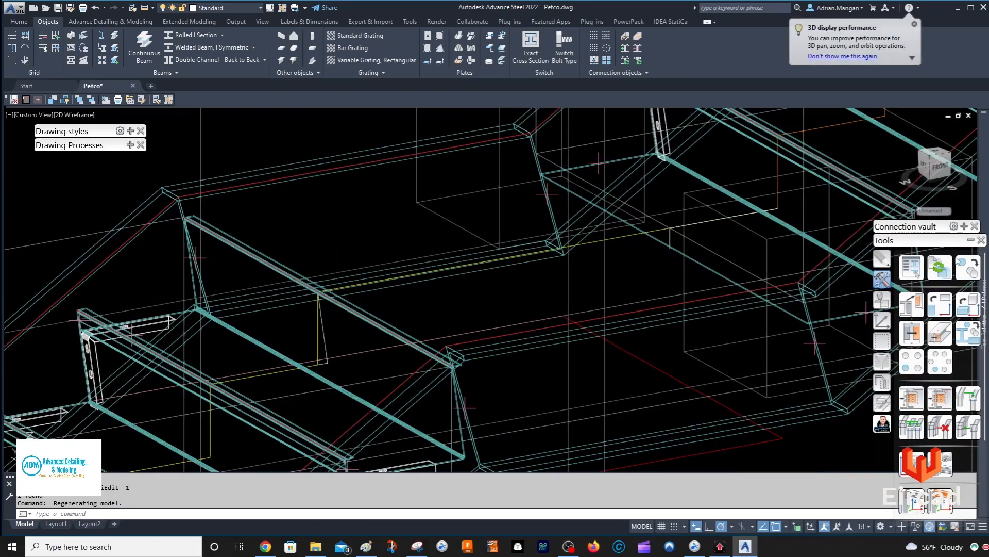
{"action": "scroll", "coordinate": [508, 185], "scroll_direction": "up", "scroll_amount": 10}
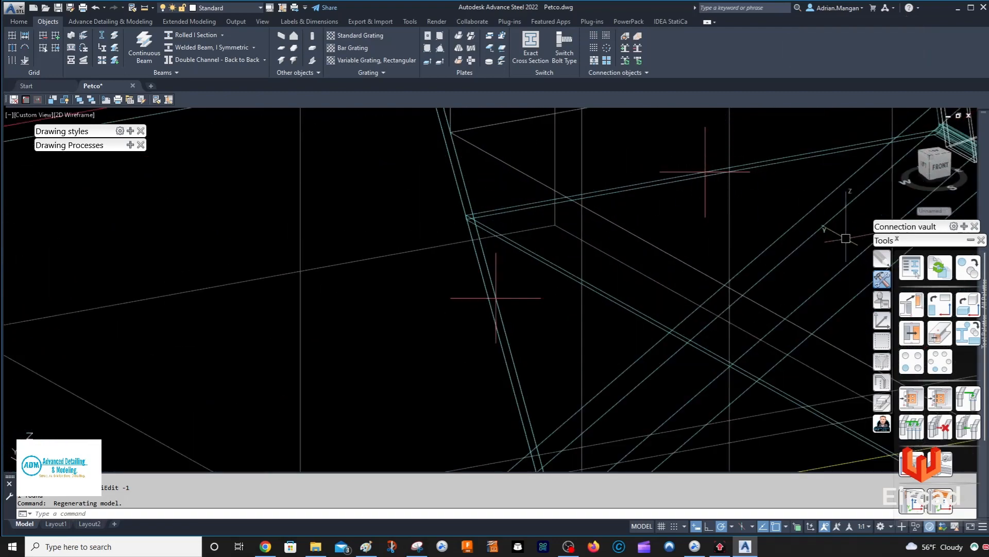
- Move the UCS origin to the landing-level corner where the upper flight's lowest riser meets the far stringer
{"action": "left_click", "coordinate": [882, 321]}
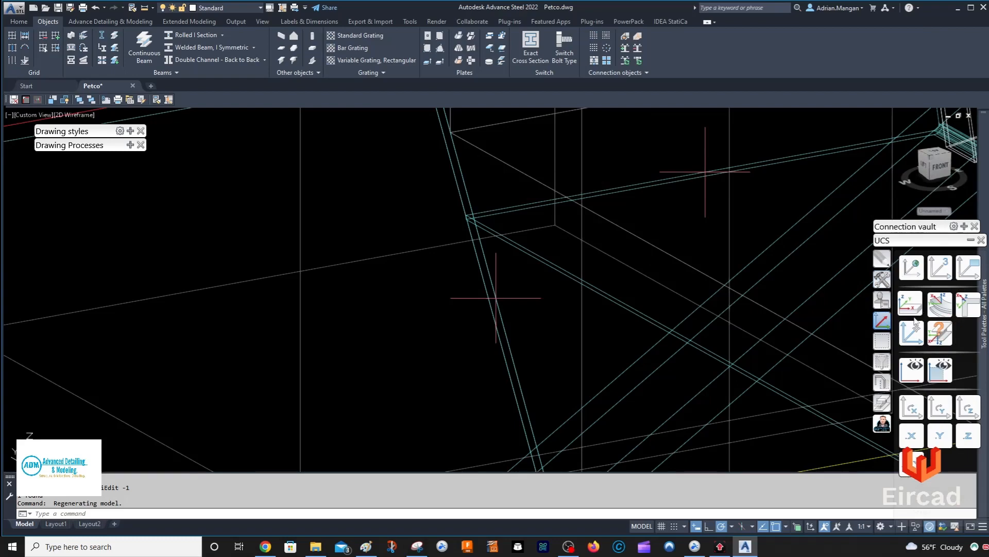
{"action": "left_click", "coordinate": [916, 322]}
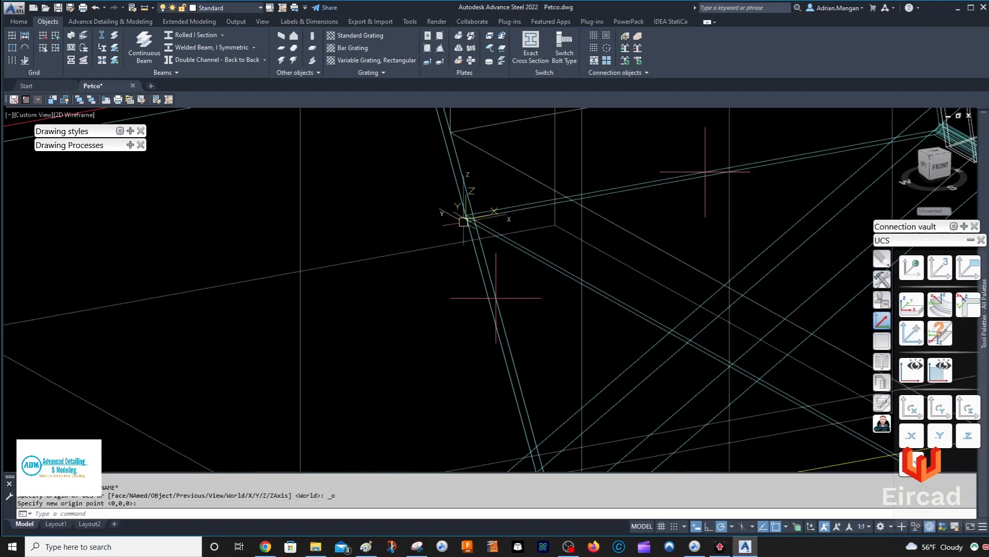
{"action": "scroll", "coordinate": [464, 222], "scroll_direction": "down", "scroll_amount": 4}
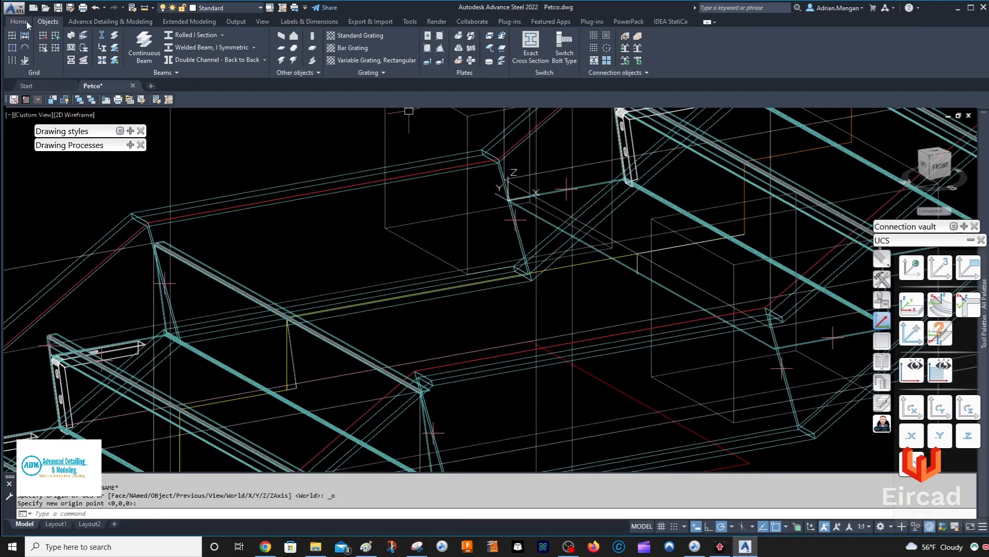
- Create a rectangular plate across the stair landing, running diagonally from the UCS origin to the near-side corner at the lower flight's top riser
{"action": "left_click", "coordinate": [26, 21]}
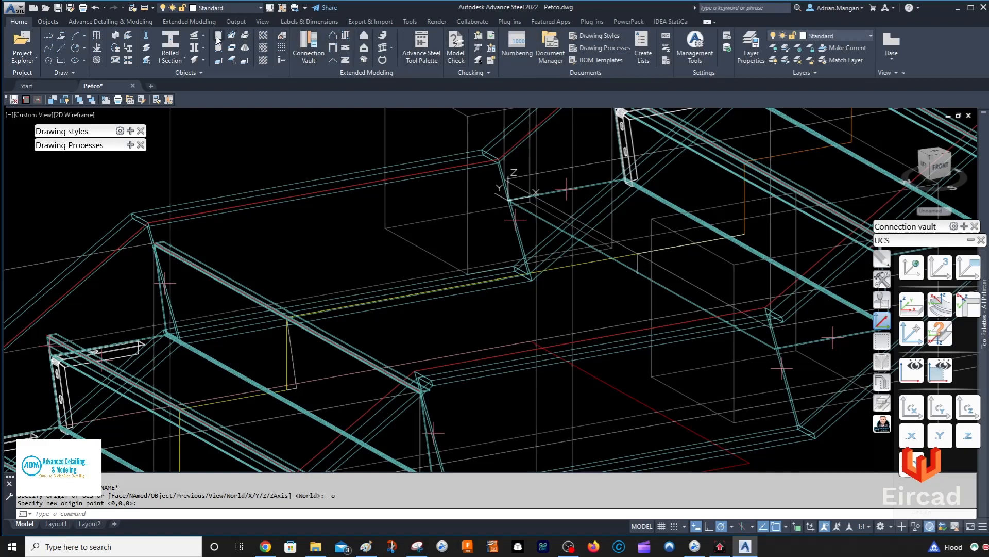
{"action": "left_click", "coordinate": [219, 38]}
{"action": "scroll", "coordinate": [515, 204], "scroll_direction": "up", "scroll_amount": 3}
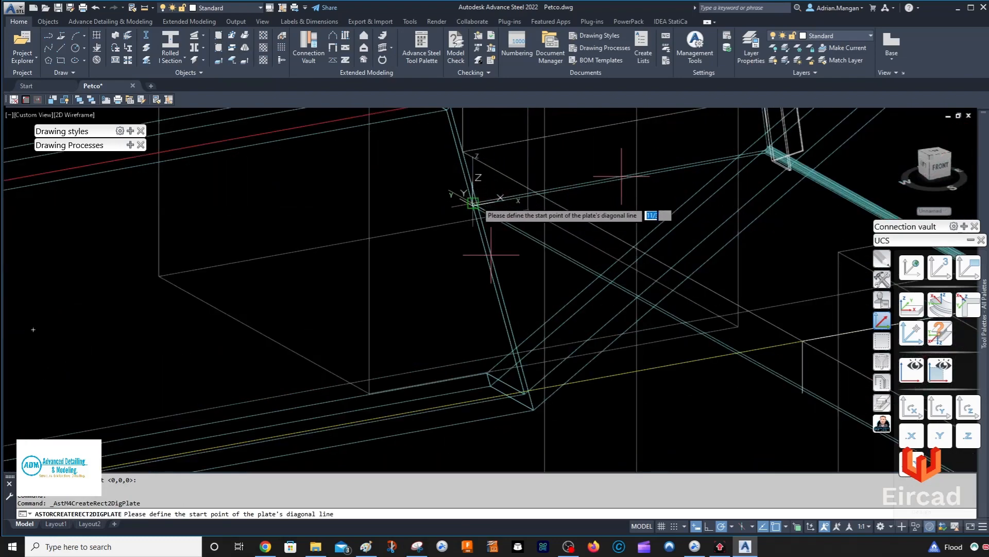
{"action": "scroll", "coordinate": [477, 212], "scroll_direction": "up", "scroll_amount": 2}
{"action": "left_click", "coordinate": [463, 206]}
{"action": "scroll", "coordinate": [467, 211], "scroll_direction": "down", "scroll_amount": 5}
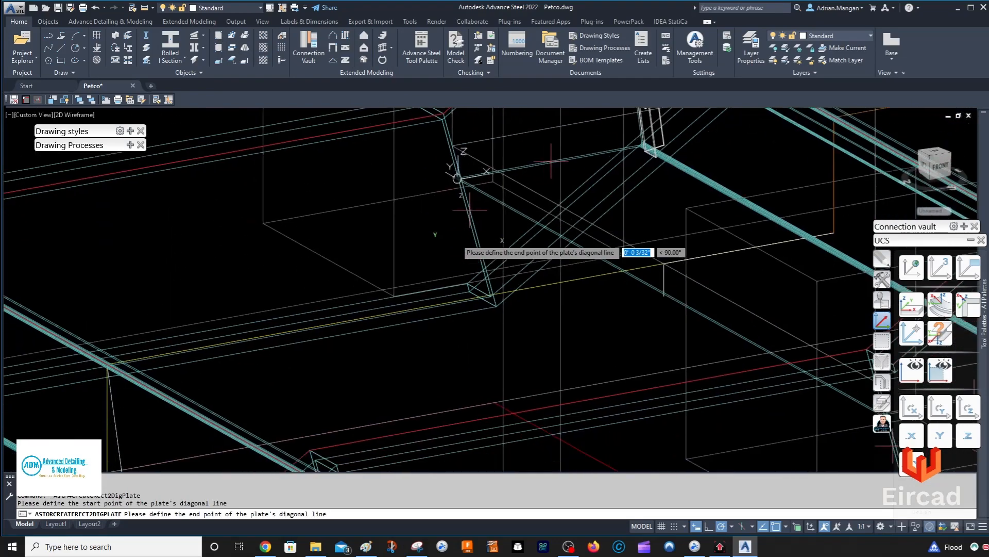
{"action": "scroll", "coordinate": [356, 314], "scroll_direction": "up", "scroll_amount": 5}
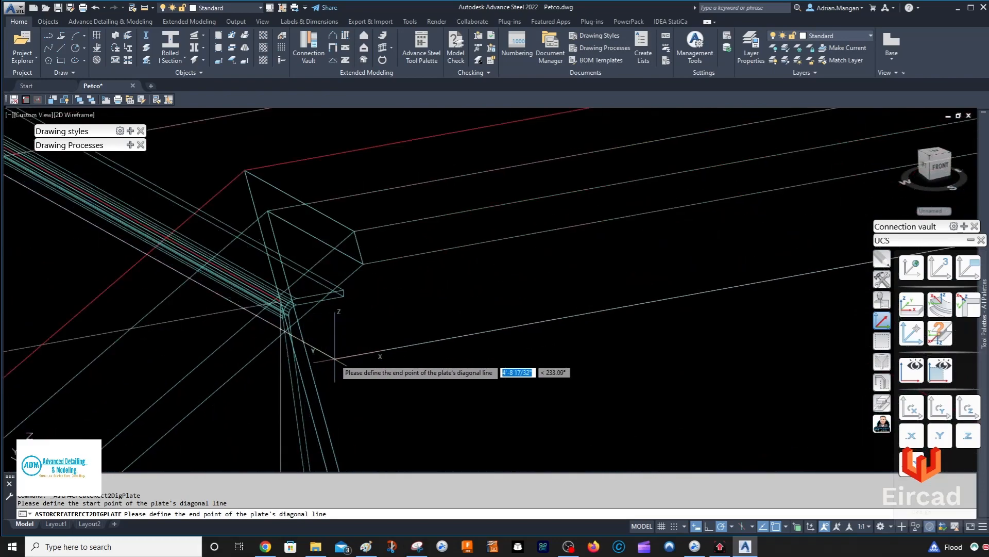
{"action": "left_click", "coordinate": [251, 268]}
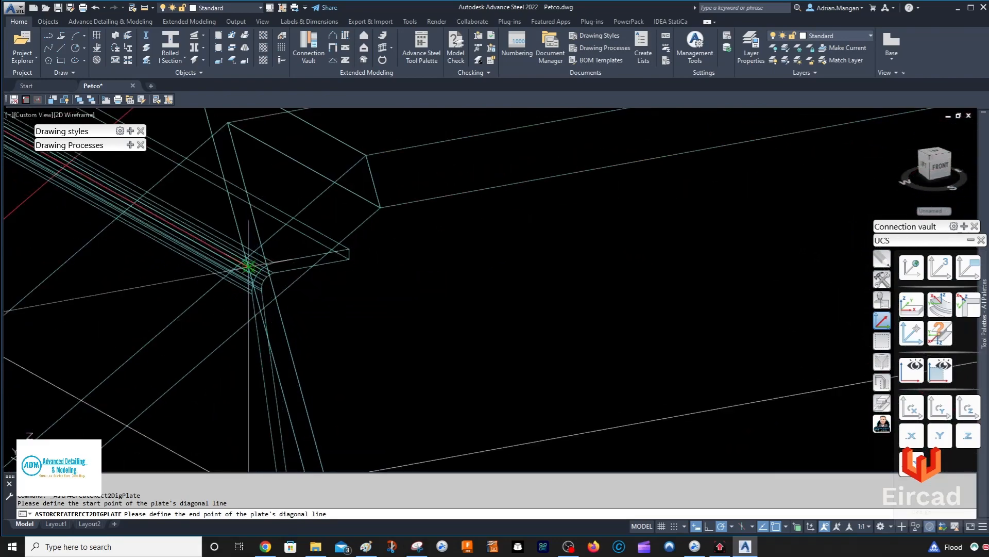
{"action": "scroll", "coordinate": [490, 292], "scroll_direction": "down", "scroll_amount": 3}
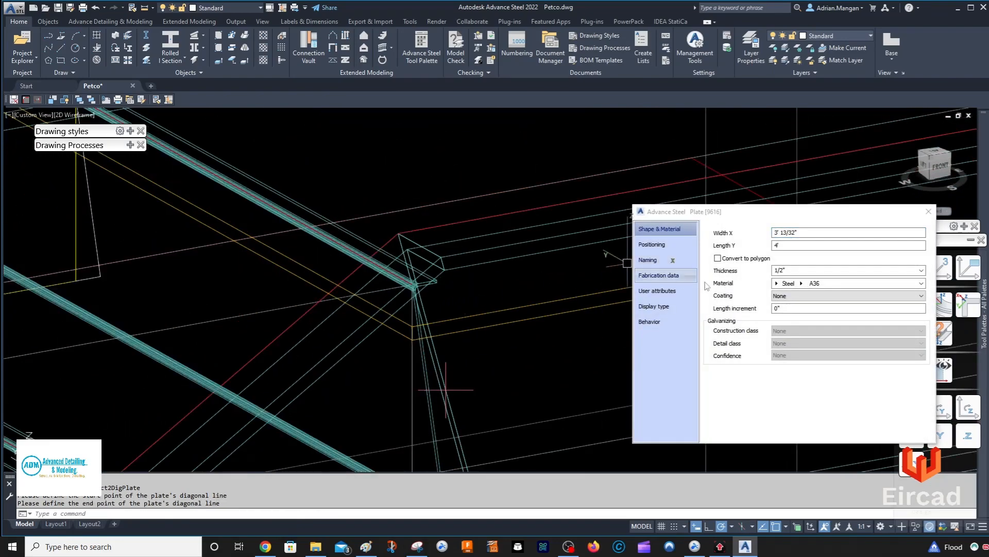
- Set the landing plate's thickness to 3/32", check how its corners meet the risers and close its properties
{"action": "left_click", "coordinate": [793, 272]}
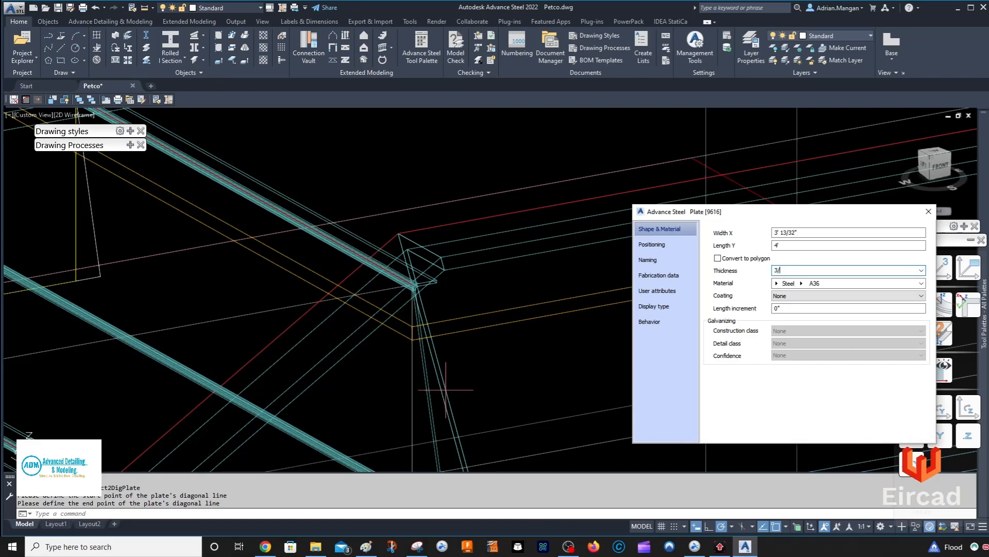
{"action": "key", "text": "Return"}
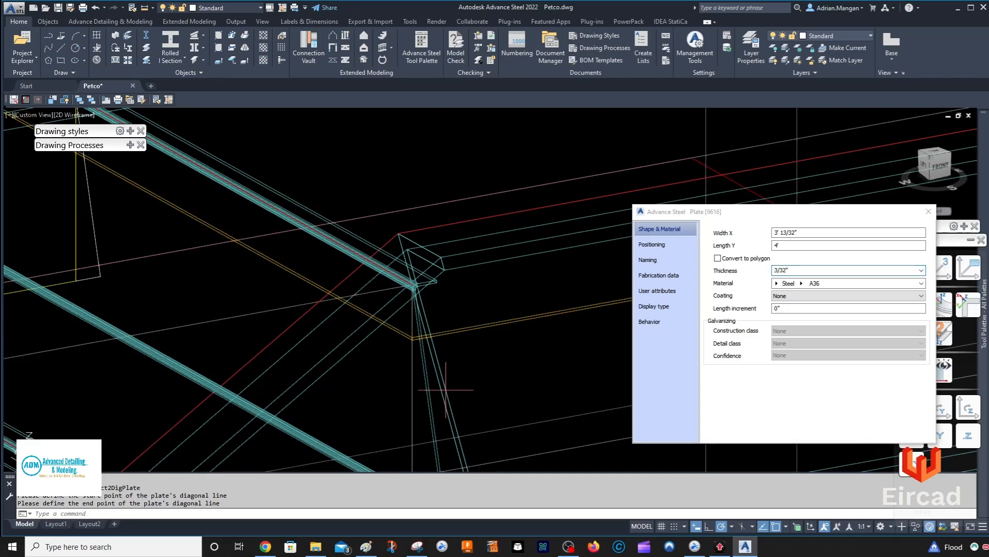
{"action": "scroll", "coordinate": [546, 274], "scroll_direction": "down", "scroll_amount": 4}
{"action": "middle_click_drag", "start_coordinate": [546, 273], "coordinate": [325, 320]}
{"action": "scroll", "coordinate": [358, 179], "scroll_direction": "up", "scroll_amount": 5}
{"action": "scroll", "coordinate": [355, 179], "scroll_direction": "up", "scroll_amount": 5}
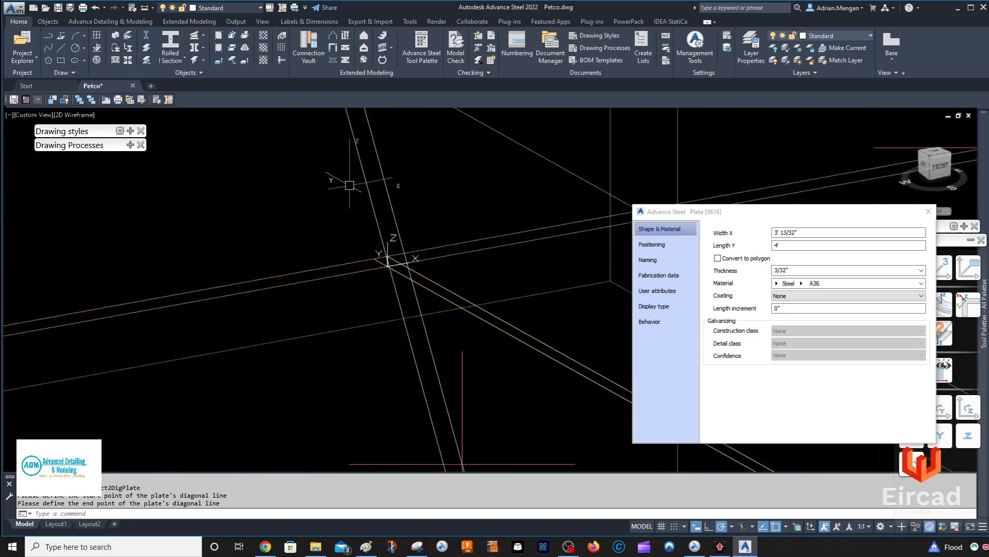
{"action": "scroll", "coordinate": [386, 256], "scroll_direction": "down", "scroll_amount": 8}
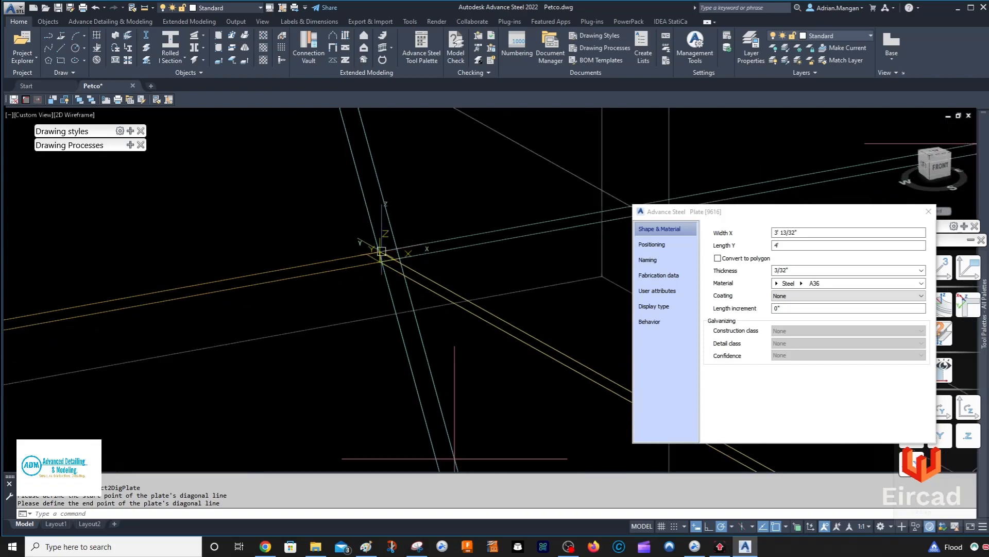
{"action": "scroll", "coordinate": [385, 254], "scroll_direction": "down", "scroll_amount": 5}
{"action": "scroll", "coordinate": [353, 344], "scroll_direction": "up", "scroll_amount": 6}
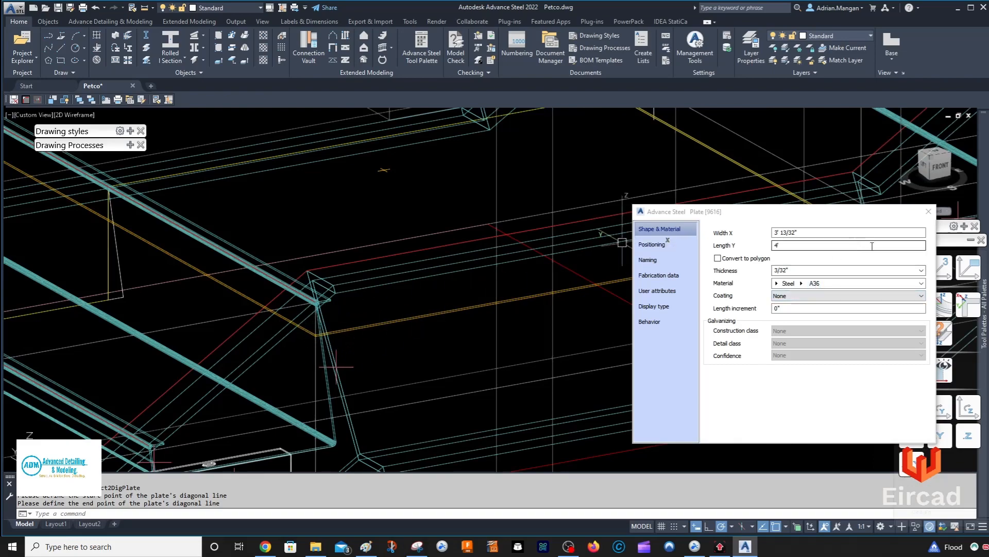
{"action": "mouse_move", "coordinate": [922, 243]}
{"action": "left_click", "coordinate": [929, 211]}
- Draw a construction line up the face of the lower flight's top riser, starting at its bottom bend
{"action": "middle_click_drag", "start_coordinate": [464, 314], "coordinate": [394, 328], "text": "shift"}
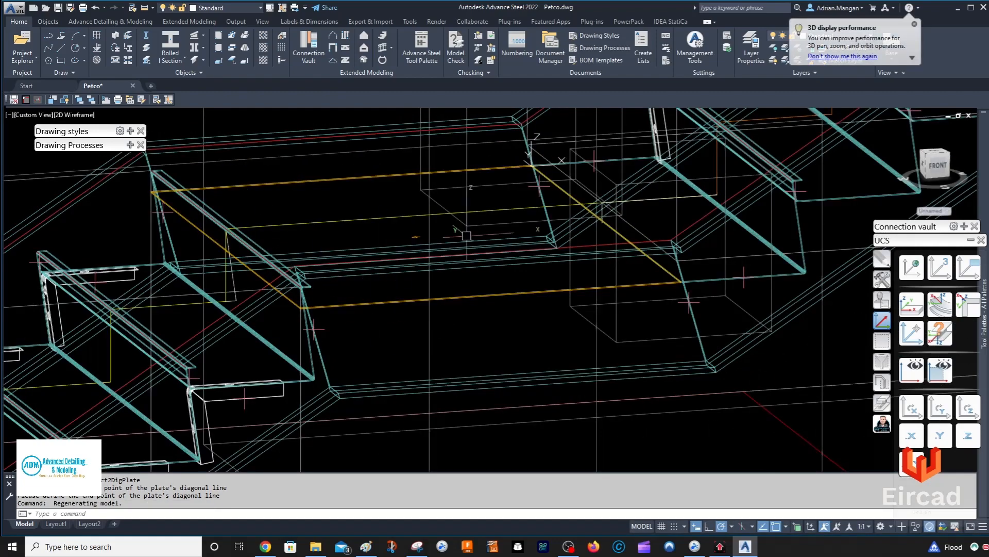
{"action": "scroll", "coordinate": [247, 274], "scroll_direction": "up", "scroll_amount": 2}
{"action": "scroll", "coordinate": [344, 334], "scroll_direction": "up", "scroll_amount": 3}
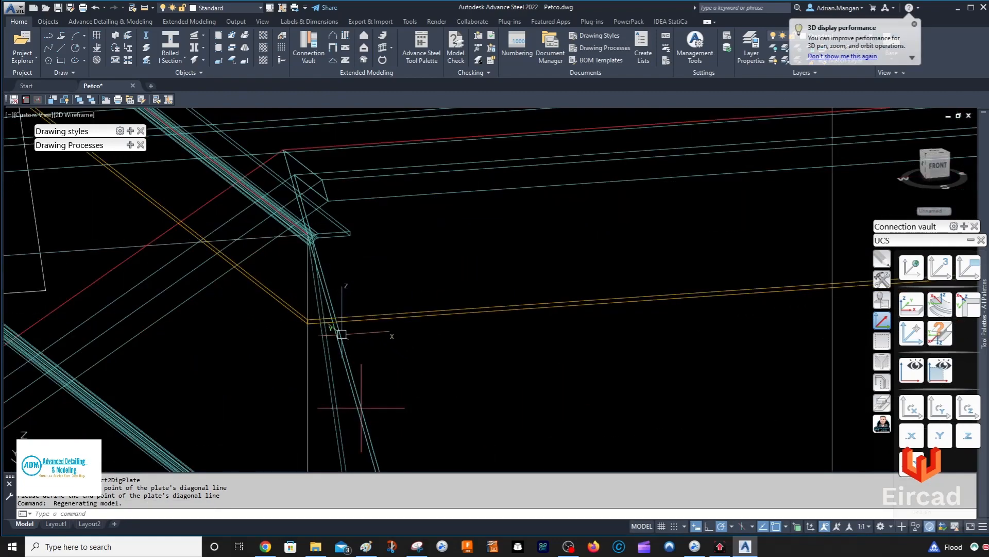
{"action": "scroll", "coordinate": [344, 323], "scroll_direction": "down", "scroll_amount": 3}
{"action": "middle_click_drag", "start_coordinate": [343, 322], "coordinate": [345, 308]}
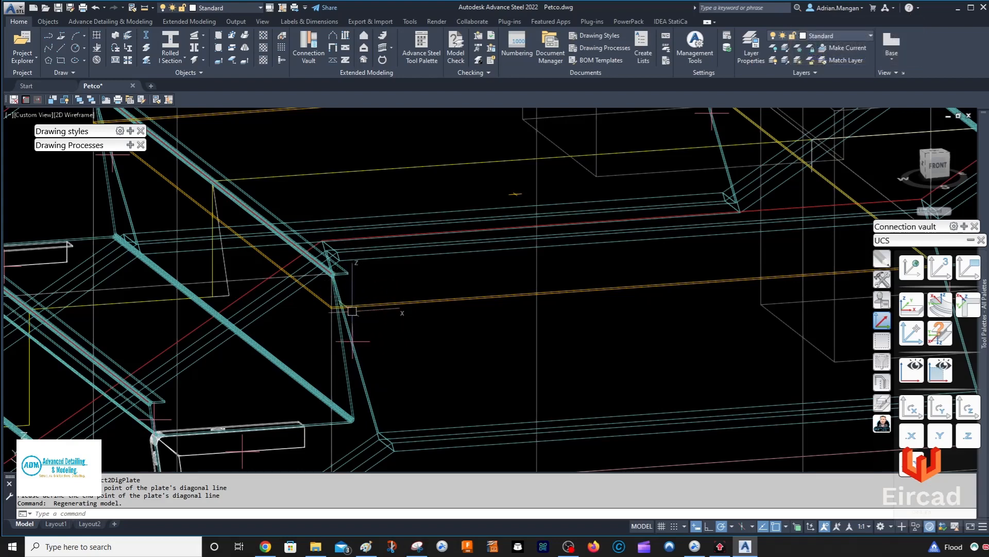
{"action": "middle_click_drag", "start_coordinate": [352, 310], "coordinate": [346, 298]}
{"action": "type", "text": "l"}
{"action": "key", "text": "Return"}
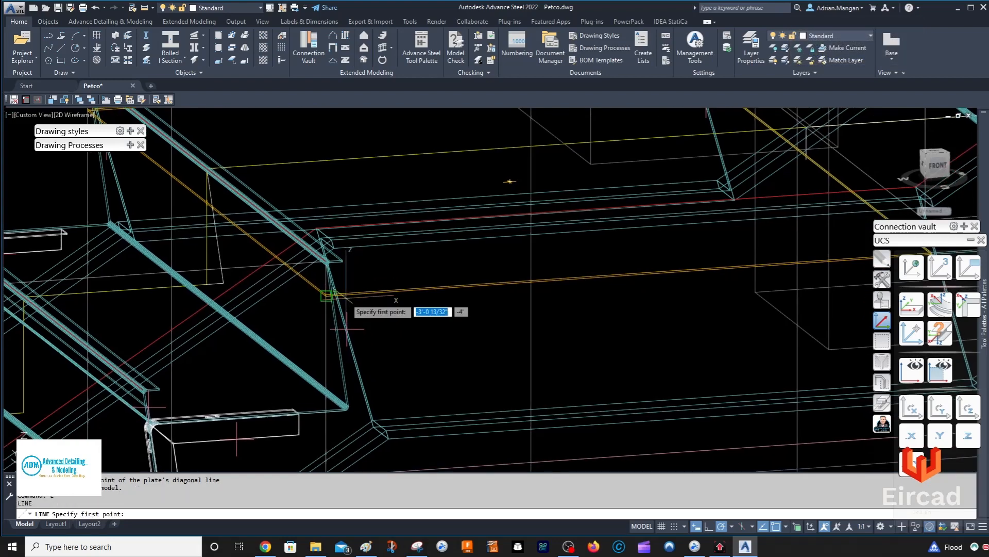
{"action": "scroll", "coordinate": [374, 412], "scroll_direction": "up", "scroll_amount": 5}
{"action": "middle_click_drag", "start_coordinate": [372, 439], "coordinate": [378, 297]}
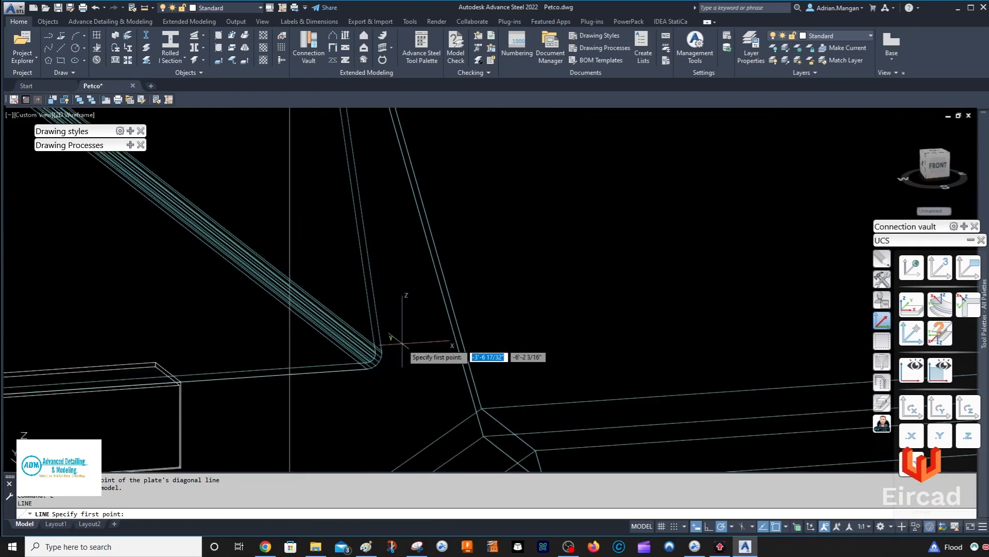
{"action": "left_click", "coordinate": [381, 348]}
{"action": "scroll", "coordinate": [427, 252], "scroll_direction": "down", "scroll_amount": 5}
{"action": "middle_click_drag", "start_coordinate": [427, 263], "coordinate": [436, 366]}
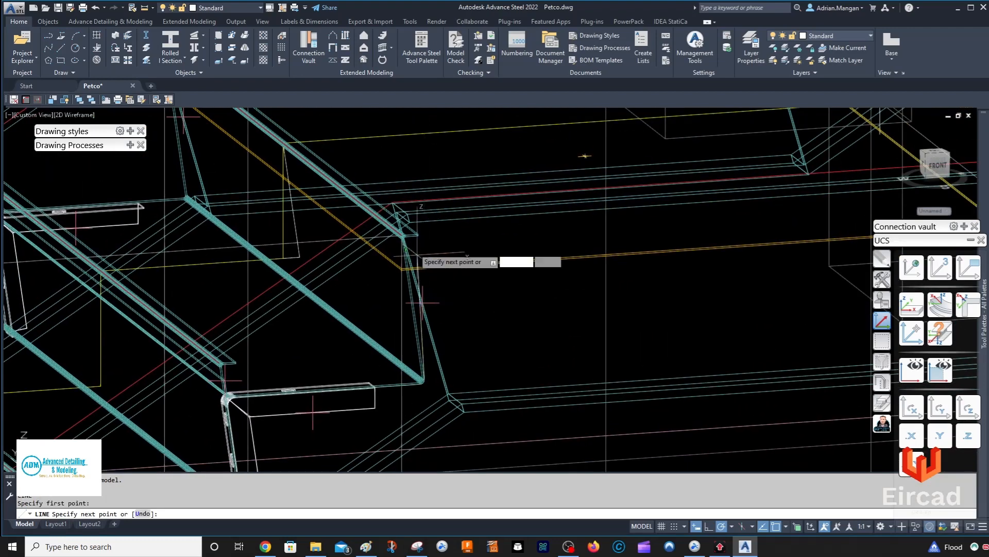
{"action": "scroll", "coordinate": [412, 244], "scroll_direction": "up", "scroll_amount": 4}
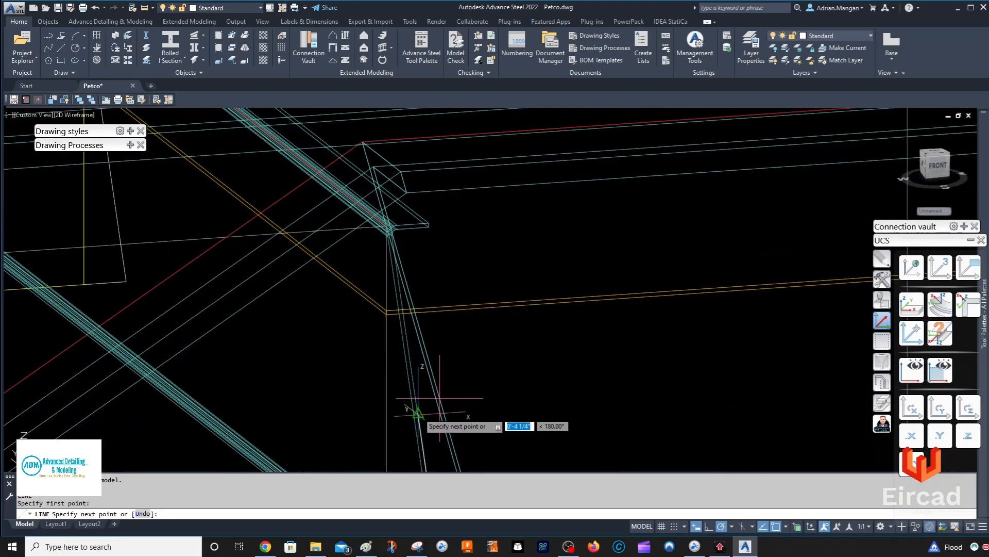
{"action": "key", "text": "Escape"}
- Draw a second construction line from the landing plate's near-side corner along its lower long edge
{"action": "key", "text": "Return"}
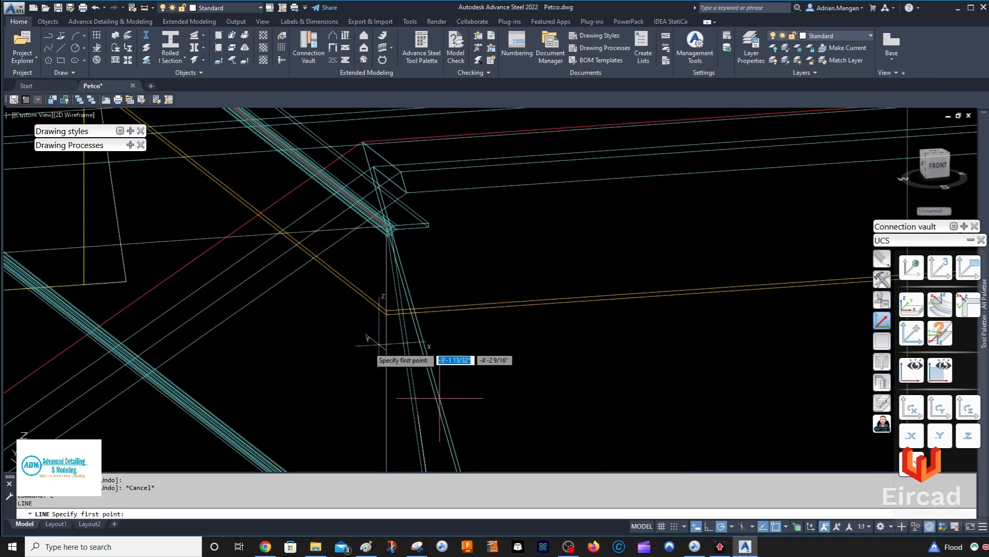
{"action": "left_click", "coordinate": [387, 313]}
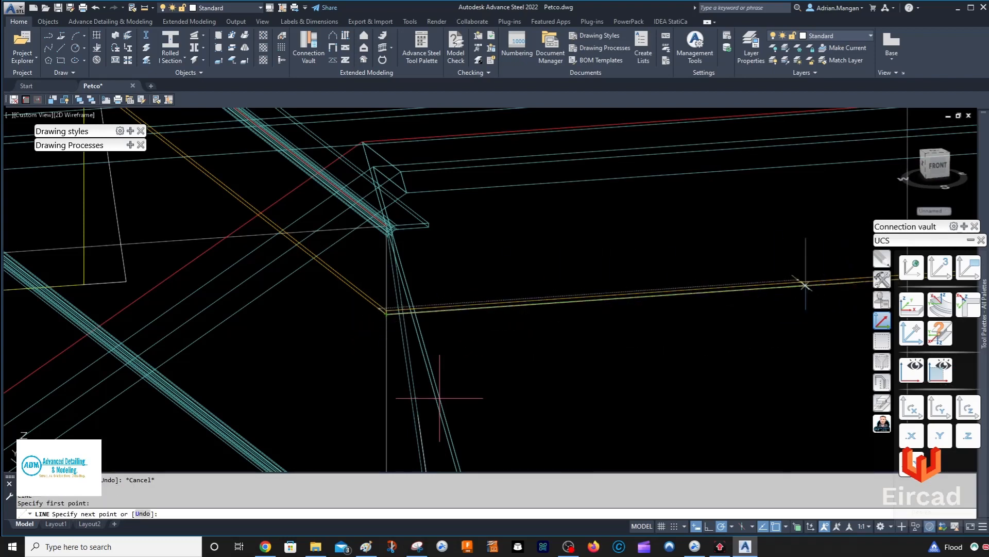
{"action": "scroll", "coordinate": [593, 287], "scroll_direction": "down", "scroll_amount": 2}
{"action": "key", "text": "Escape"}
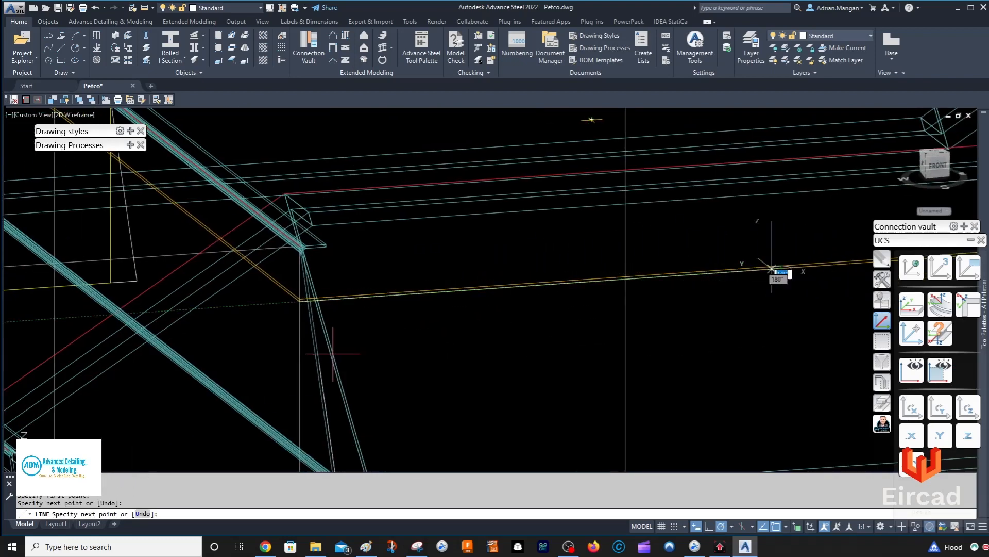
- Join the plate-edge line and the riser line at their intersection with a zero-radius fillet
{"action": "left_click", "coordinate": [885, 402]}
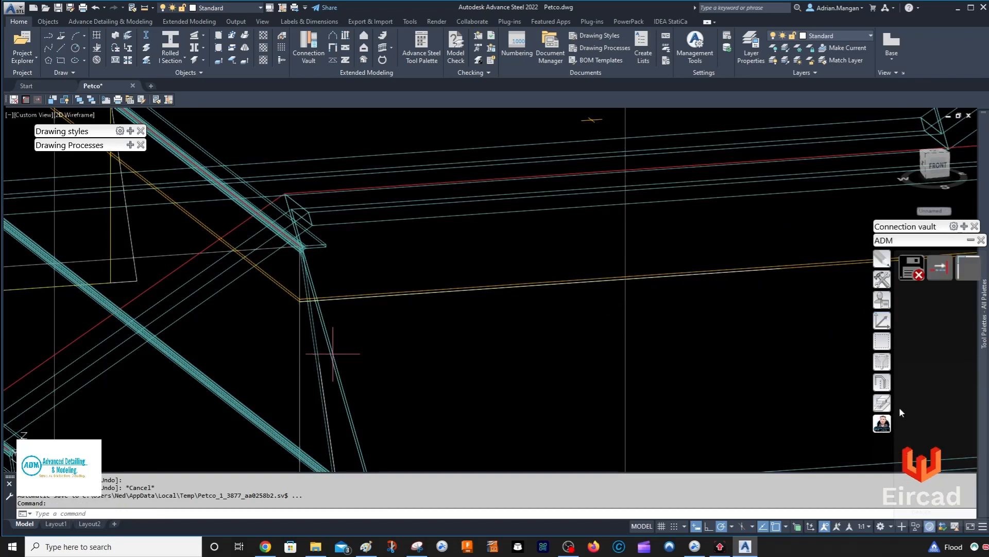
{"action": "left_click", "coordinate": [961, 277]}
{"action": "left_click", "coordinate": [512, 286]}
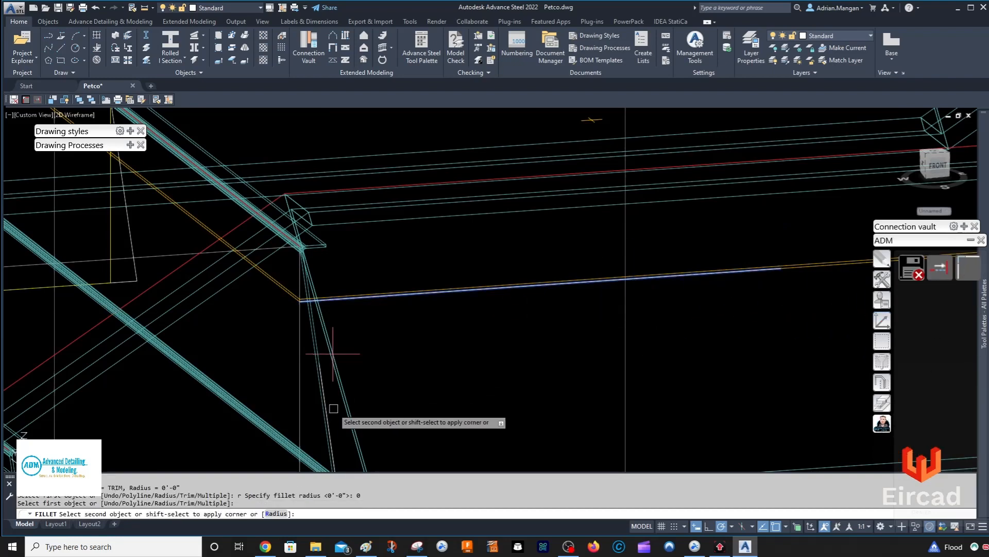
{"action": "left_click", "coordinate": [334, 408]}
- Stretch the landing plate's edge at the lower flight to the intersection of the two construction lines
{"action": "scroll", "coordinate": [309, 301], "scroll_direction": "up", "scroll_amount": 5}
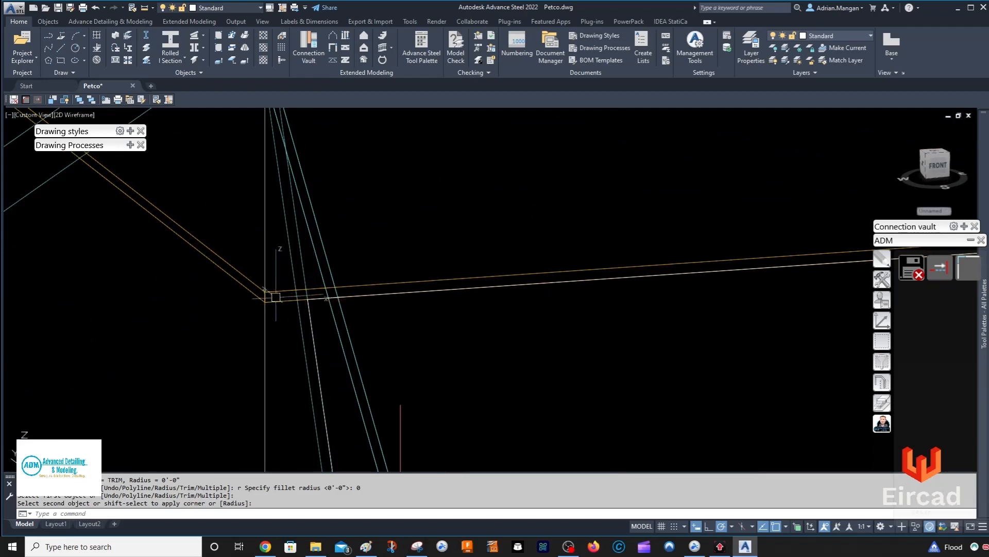
{"action": "left_click", "coordinate": [282, 292]}
{"action": "scroll", "coordinate": [282, 293], "scroll_direction": "down", "scroll_amount": 5}
{"action": "middle_click_drag", "start_coordinate": [281, 292], "coordinate": [437, 344]}
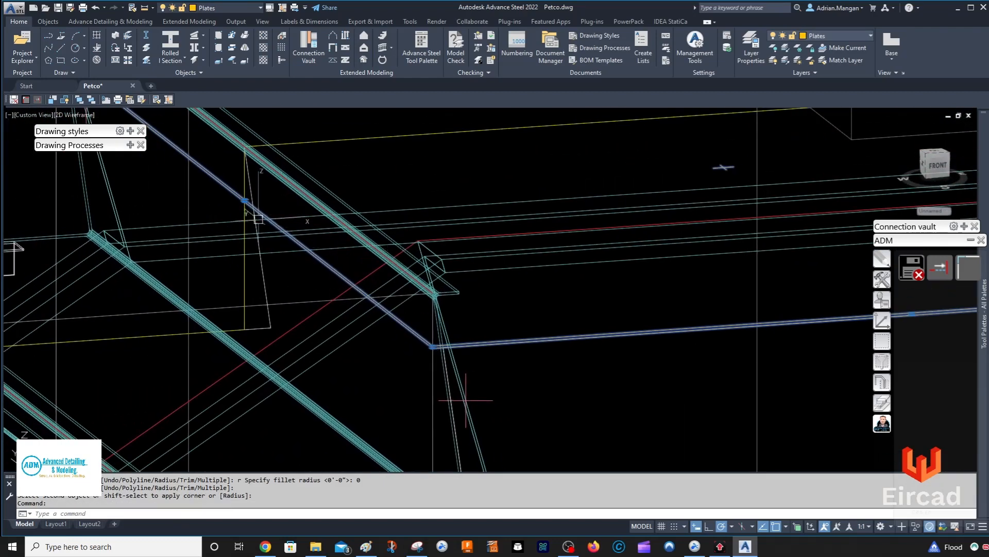
{"action": "left_click", "coordinate": [246, 200]}
{"action": "scroll", "coordinate": [464, 348], "scroll_direction": "up", "scroll_amount": 3}
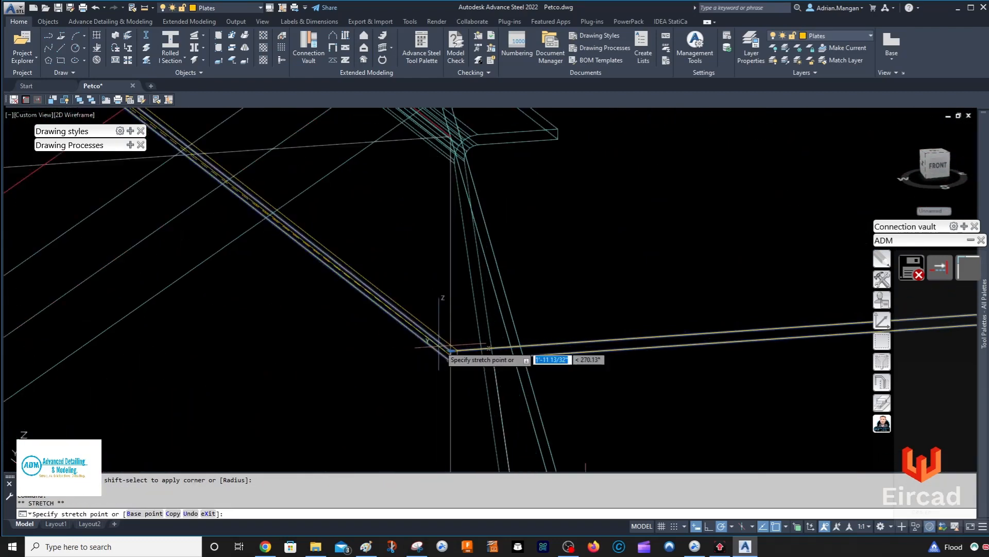
{"action": "scroll", "coordinate": [482, 354], "scroll_direction": "up", "scroll_amount": 4}
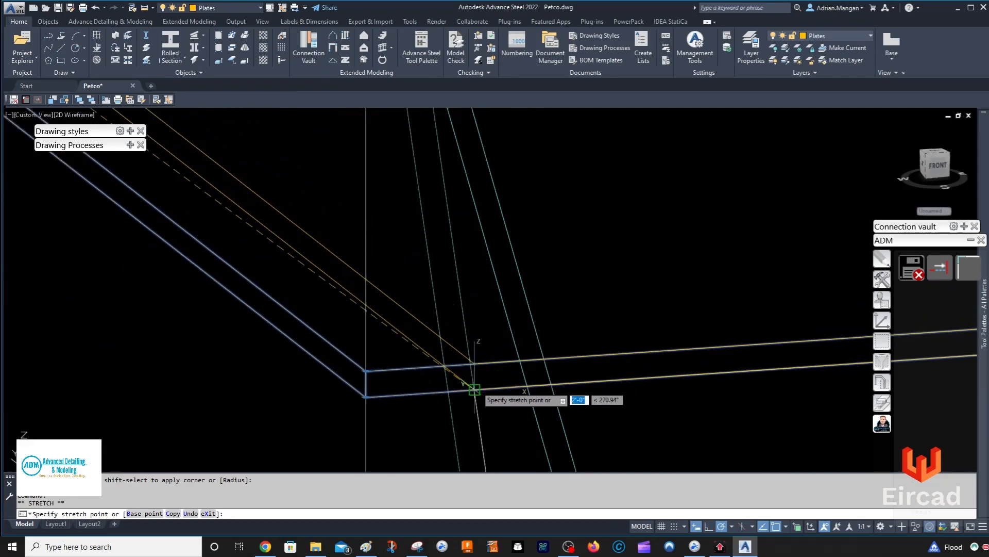
{"action": "left_click", "coordinate": [473, 389]}
{"action": "scroll", "coordinate": [542, 325], "scroll_direction": "down", "scroll_amount": 5}
{"action": "key", "text": "Escape"}
- Assign the landing plate to the Stairs layer and clear the selection
{"action": "scroll", "coordinate": [542, 326], "scroll_direction": "down", "scroll_amount": 5}
{"action": "middle_click_drag", "start_coordinate": [516, 332], "coordinate": [424, 258]}
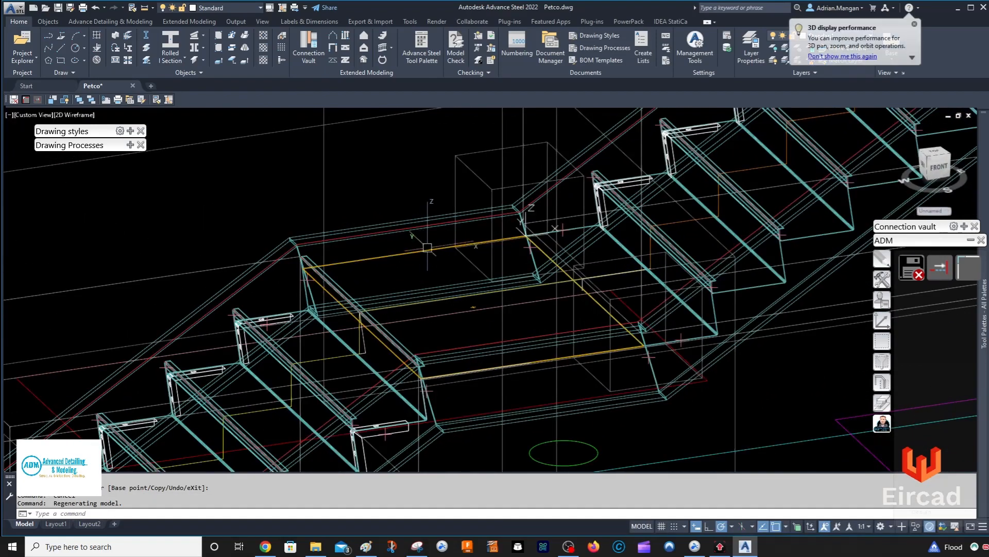
{"action": "left_click", "coordinate": [428, 247]}
{"action": "left_click", "coordinate": [249, 7]}
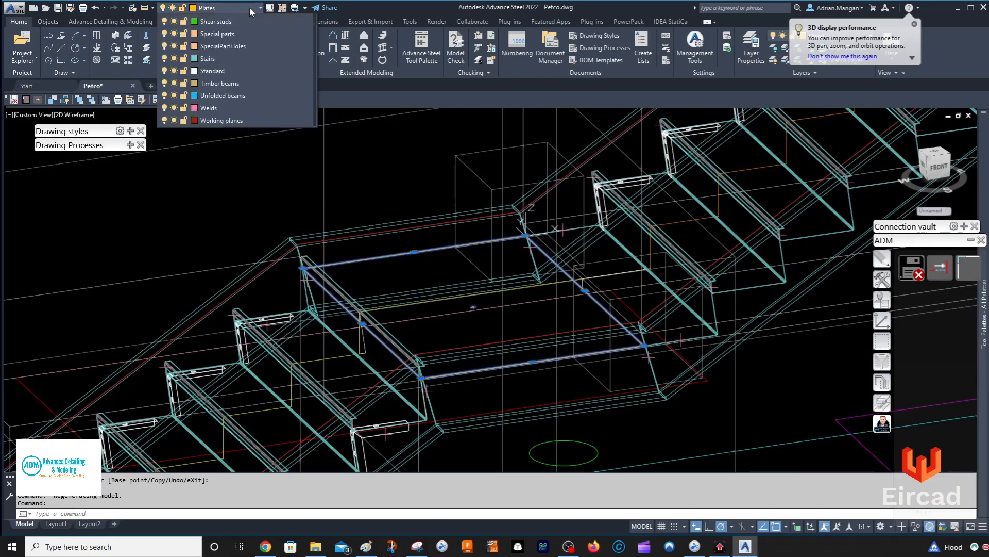
{"action": "left_click", "coordinate": [232, 330]}
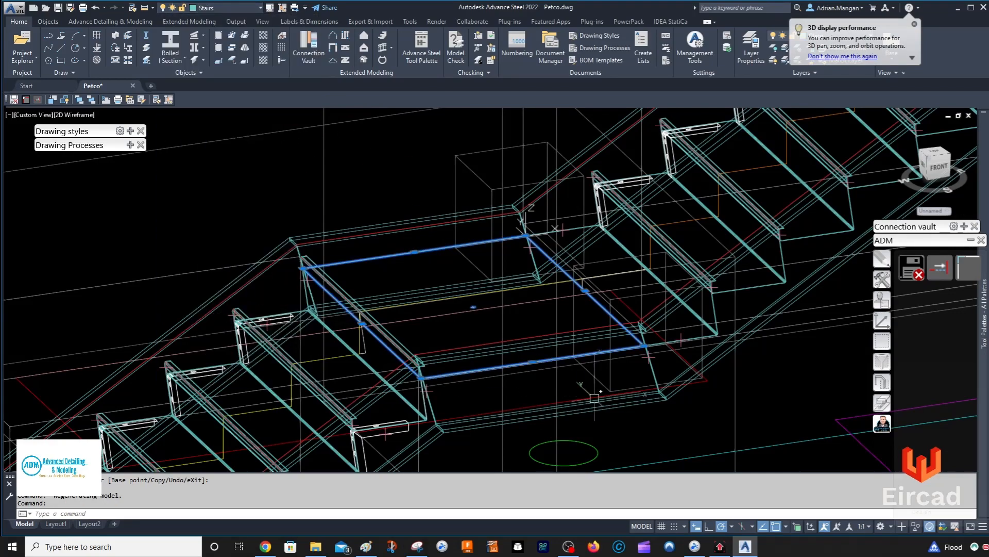
{"action": "key", "text": "Escape"}
- Switch the view of the whole stair to the Shaded visual style
{"action": "scroll", "coordinate": [364, 319], "scroll_direction": "down", "scroll_amount": 8}
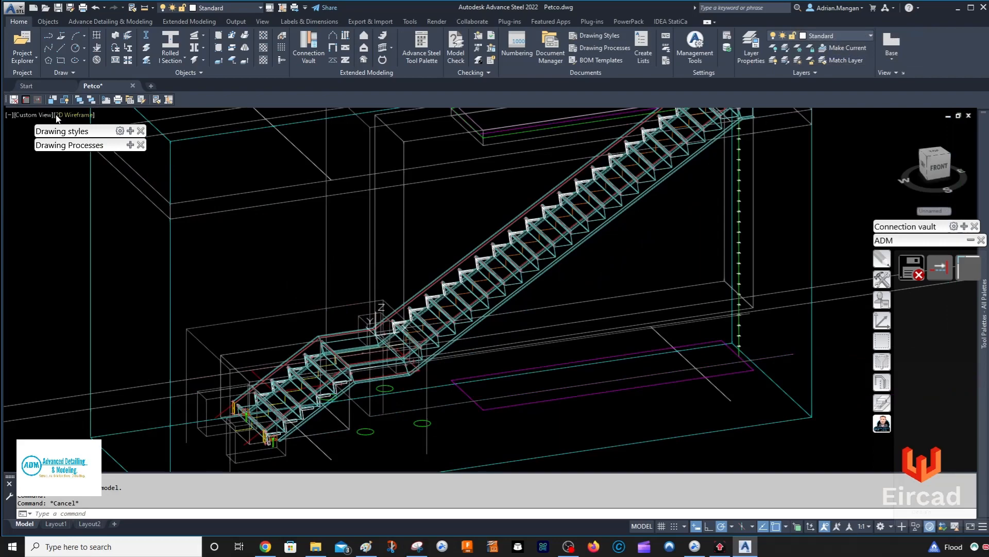
{"action": "left_click", "coordinate": [58, 117]}
{"action": "left_click", "coordinate": [103, 186]}
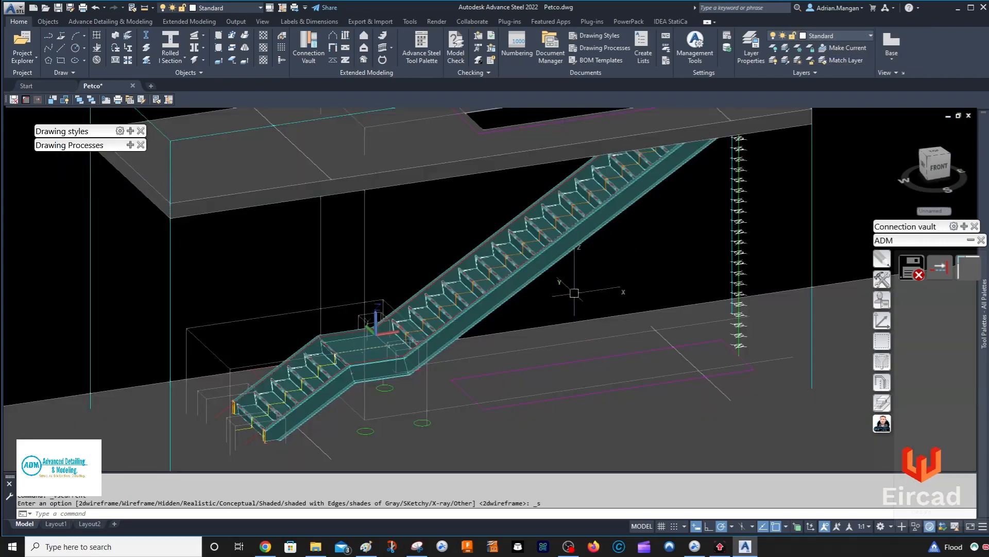
- Examine the landing plate and its junctions with the upper and lower flights from close up
{"action": "mouse_move", "coordinate": [574, 293]}
{"action": "middle_mouse_down", "text": "shift"}
{"action": "mouse_move", "coordinate": [526, 287]}
{"action": "mouse_move", "coordinate": [667, 265]}
{"action": "mouse_move", "coordinate": [589, 283]}
{"action": "middle_mouse_up", "text": "shift"}
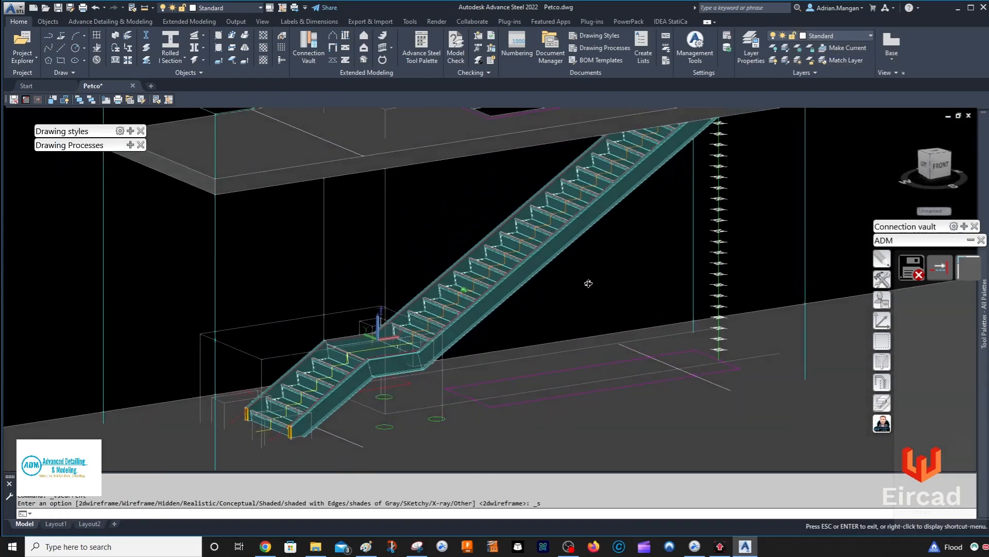
{"action": "scroll", "coordinate": [405, 320], "scroll_direction": "up", "scroll_amount": 8}
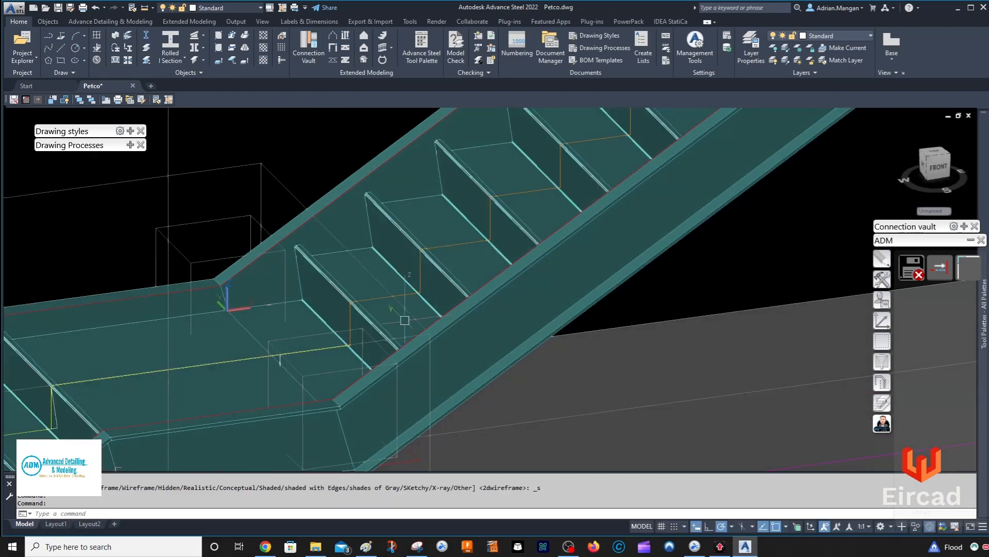
{"action": "scroll", "coordinate": [321, 236], "scroll_direction": "up", "scroll_amount": 3}
{"action": "scroll", "coordinate": [412, 299], "scroll_direction": "down", "scroll_amount": 8}
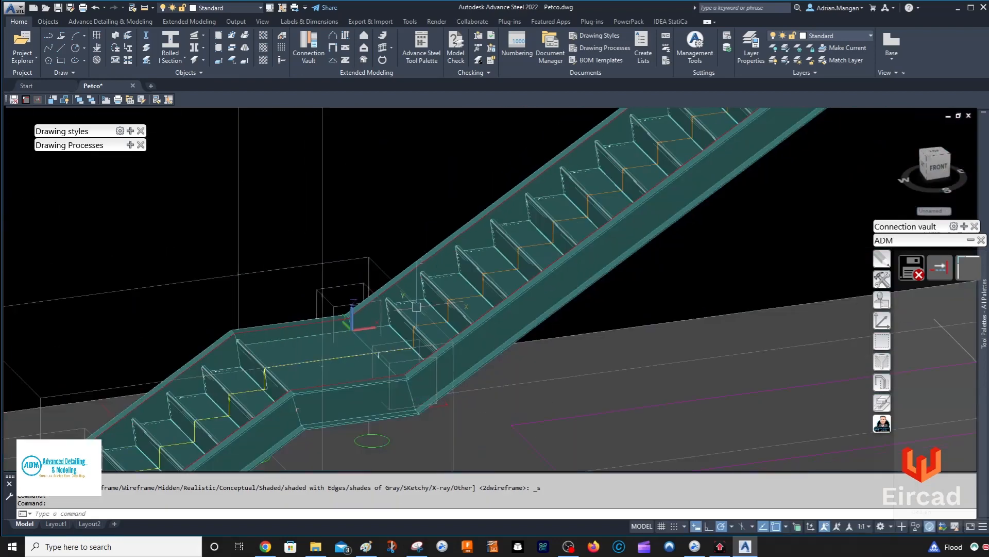
{"action": "middle_click_drag", "start_coordinate": [418, 302], "coordinate": [465, 287], "text": "shift"}
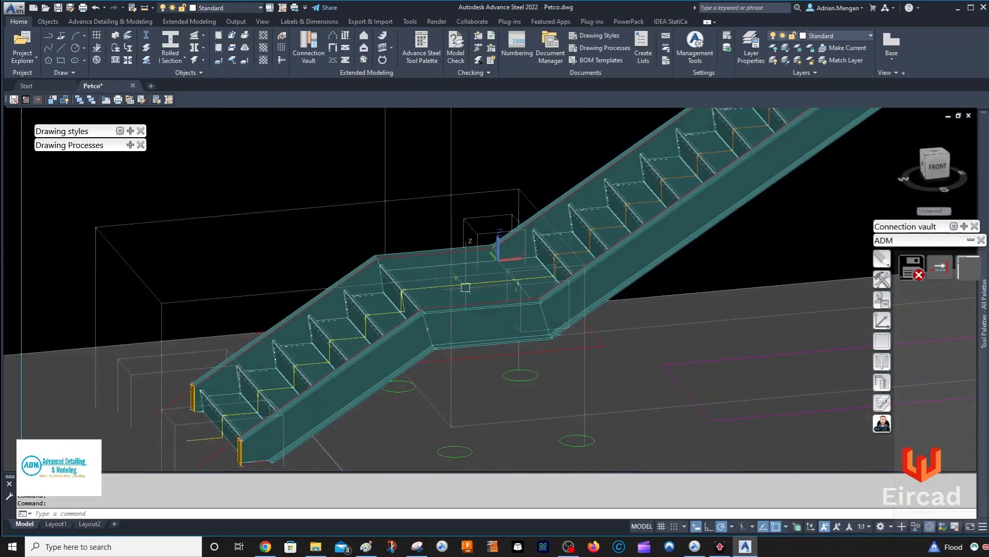
{"action": "scroll", "coordinate": [400, 278], "scroll_direction": "up", "scroll_amount": 6}
{"action": "middle_click_drag", "start_coordinate": [380, 271], "coordinate": [394, 270], "text": "shift"}
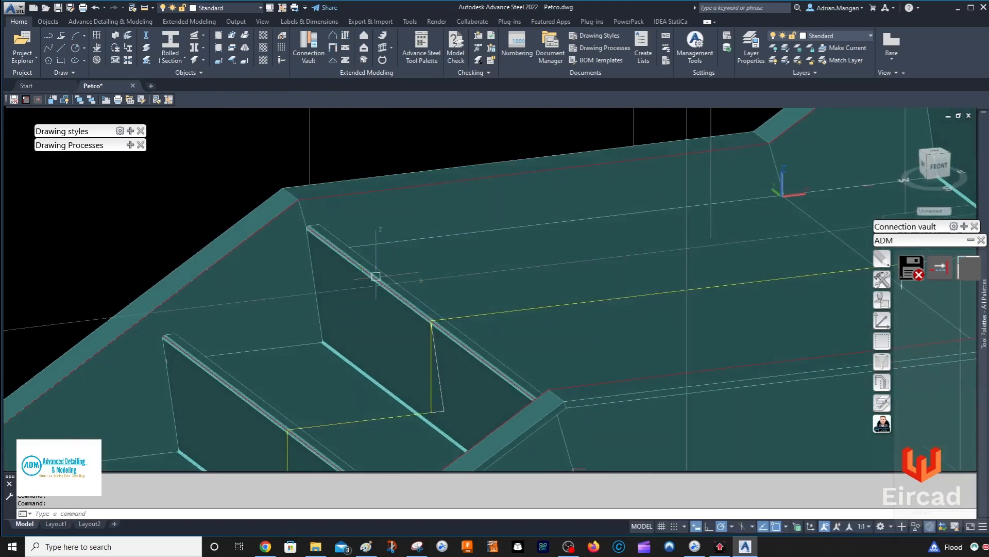
{"action": "scroll", "coordinate": [466, 326], "scroll_direction": "down", "scroll_amount": 4}
{"action": "scroll", "coordinate": [518, 302], "scroll_direction": "down", "scroll_amount": 2}
- Examine the top of the upper flight where it reaches the floor slab opening, and the whole stair in context
{"action": "middle_click_drag", "start_coordinate": [736, 245], "coordinate": [495, 369]}
{"action": "scroll", "coordinate": [529, 363], "scroll_direction": "down", "scroll_amount": 2}
{"action": "middle_click_drag", "start_coordinate": [691, 196], "coordinate": [432, 378]}
{"action": "scroll", "coordinate": [432, 379], "scroll_direction": "down", "scroll_amount": 3}
{"action": "scroll", "coordinate": [564, 287], "scroll_direction": "up", "scroll_amount": 5}
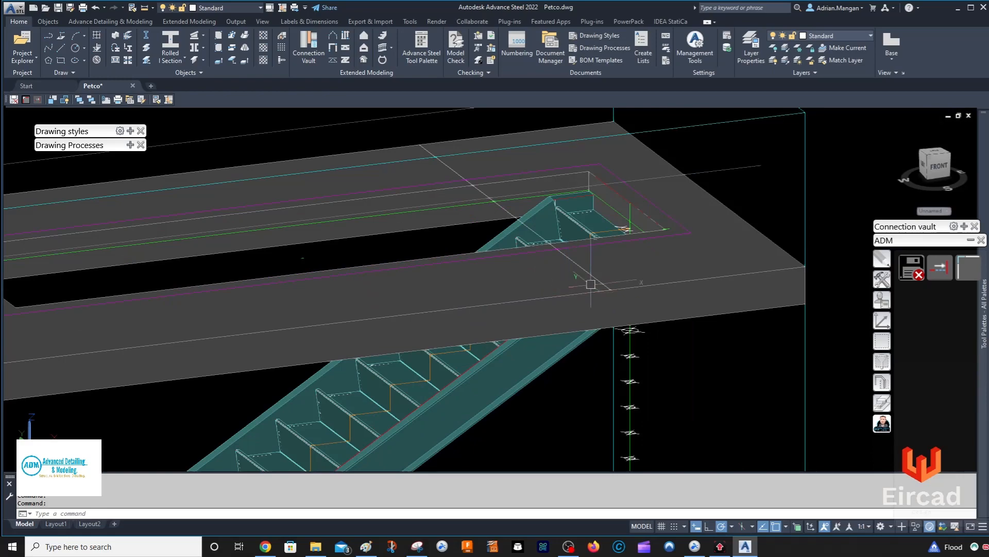
{"action": "scroll", "coordinate": [639, 207], "scroll_direction": "up", "scroll_amount": 3}
{"action": "middle_click_drag", "start_coordinate": [639, 207], "coordinate": [787, 218], "text": "shift"}
{"action": "scroll", "coordinate": [727, 190], "scroll_direction": "down", "scroll_amount": 6}
{"action": "middle_click_drag", "start_coordinate": [705, 205], "coordinate": [586, 213], "text": "shift"}
{"action": "scroll", "coordinate": [565, 273], "scroll_direction": "down", "scroll_amount": 8}
{"action": "middle_click_drag", "start_coordinate": [566, 273], "coordinate": [448, 204]}
{"action": "scroll", "coordinate": [489, 221], "scroll_direction": "up", "scroll_amount": 5}
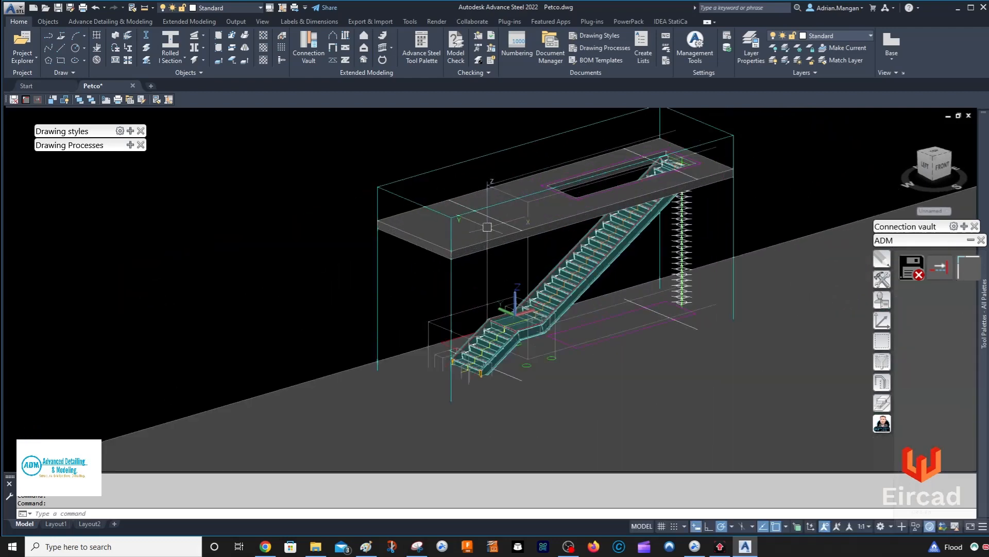
- Measure the distance along the slab opening's end edge from the corner beside the exposed stringer to the stair centreline
{"action": "scroll", "coordinate": [498, 238], "scroll_direction": "down", "scroll_amount": 6}
{"action": "middle_click_drag", "start_coordinate": [498, 241], "coordinate": [550, 238], "text": "shift"}
{"action": "scroll", "coordinate": [477, 274], "scroll_direction": "up", "scroll_amount": 7}
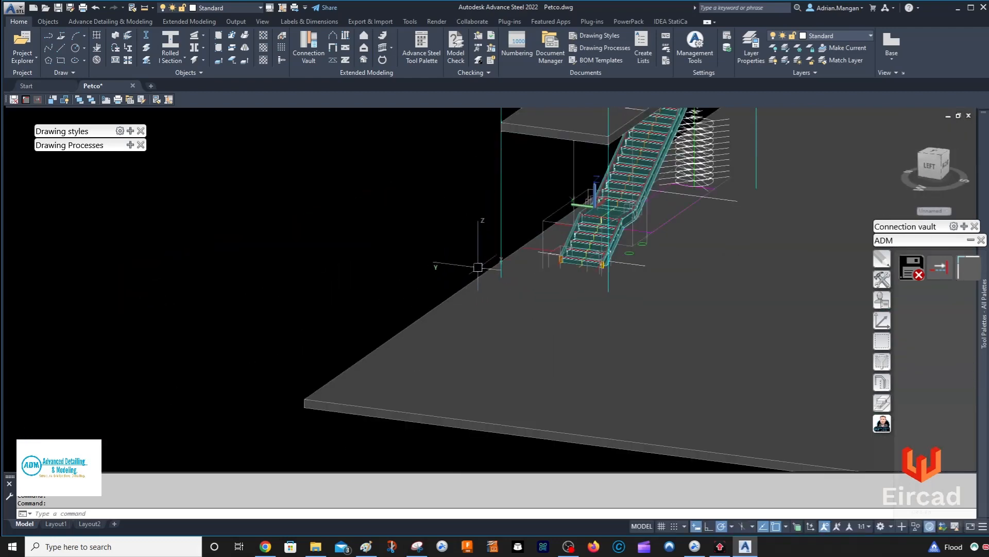
{"action": "middle_click_drag", "start_coordinate": [471, 320], "coordinate": [583, 225], "text": "shift"}
{"action": "scroll", "coordinate": [580, 168], "scroll_direction": "up", "scroll_amount": 4}
{"action": "scroll", "coordinate": [528, 191], "scroll_direction": "up", "scroll_amount": 6}
{"action": "middle_click_drag", "start_coordinate": [529, 190], "coordinate": [484, 188], "text": "shift"}
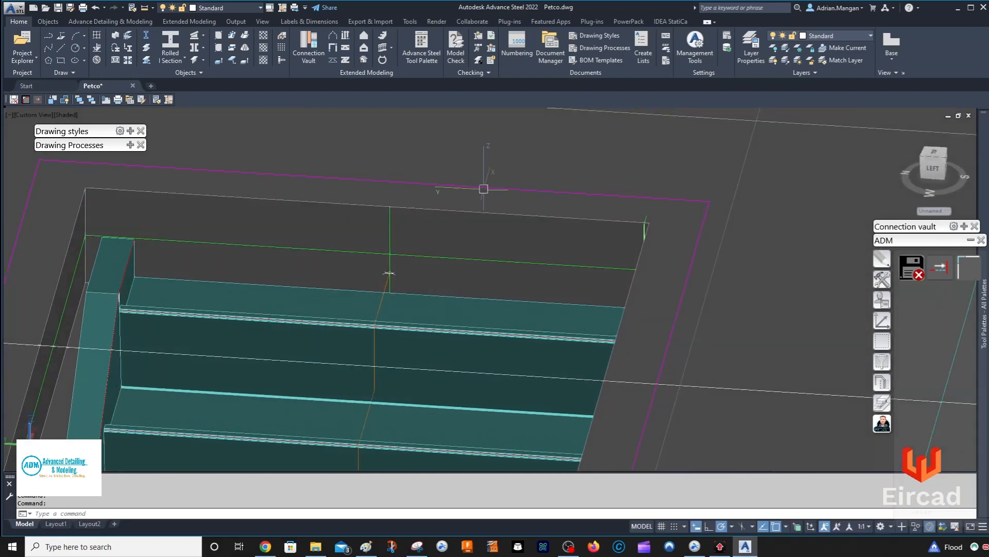
{"action": "key", "text": "Escape"}
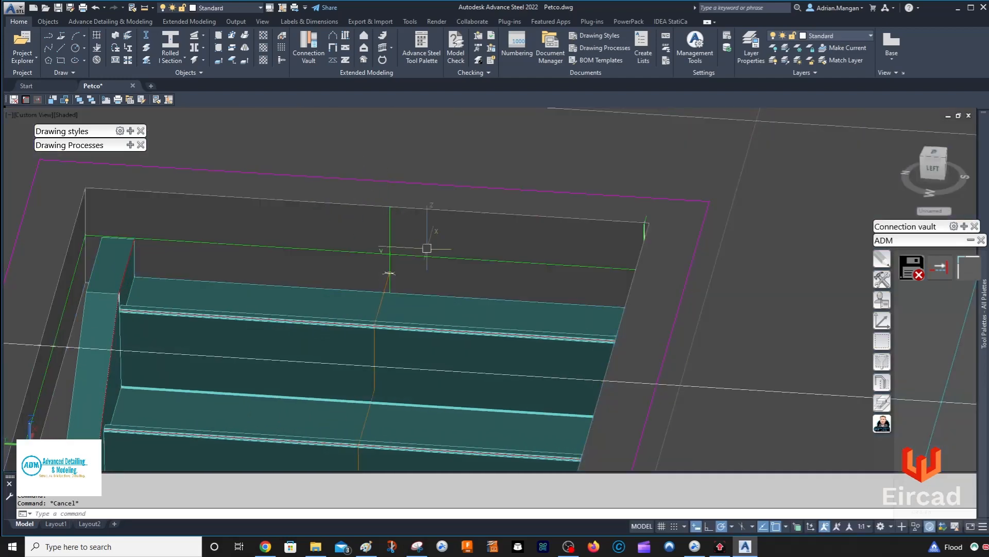
{"action": "left_click", "coordinate": [152, 7]}
{"action": "left_click", "coordinate": [162, 26]}
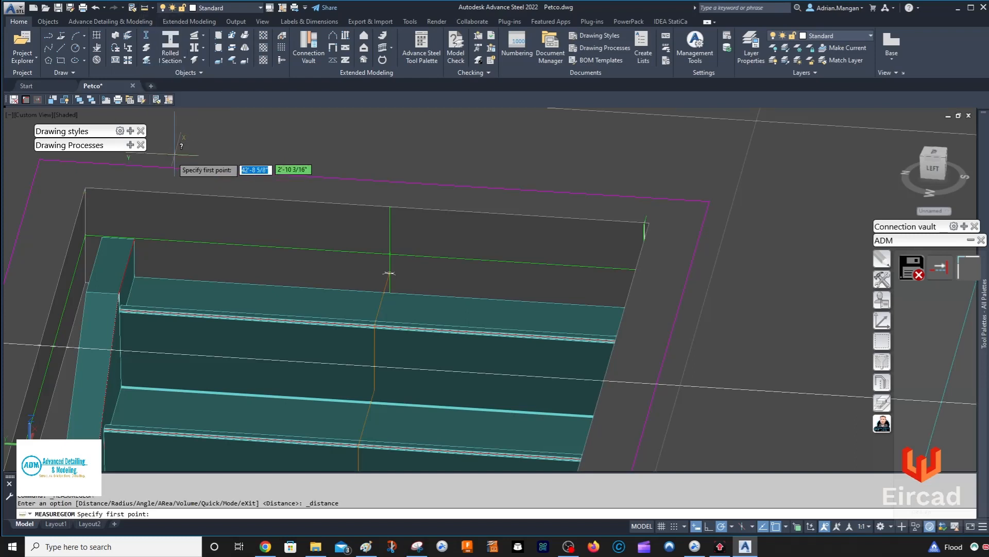
{"action": "left_click", "coordinate": [85, 188]}
{"action": "left_click", "coordinate": [391, 208]}
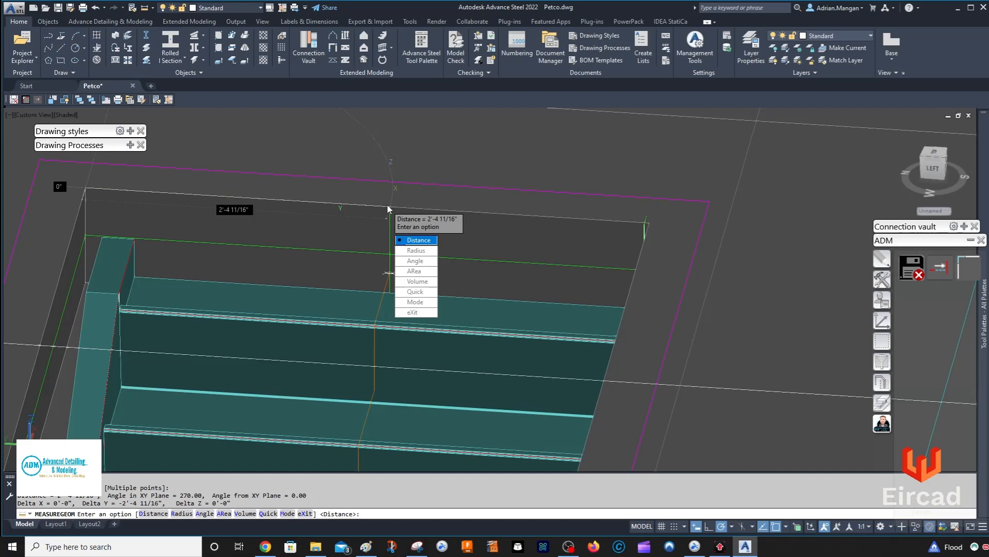
- Measure the distance from the stair centreline to the opposite corner of the slab opening's end edge
{"action": "left_click", "coordinate": [411, 240]}
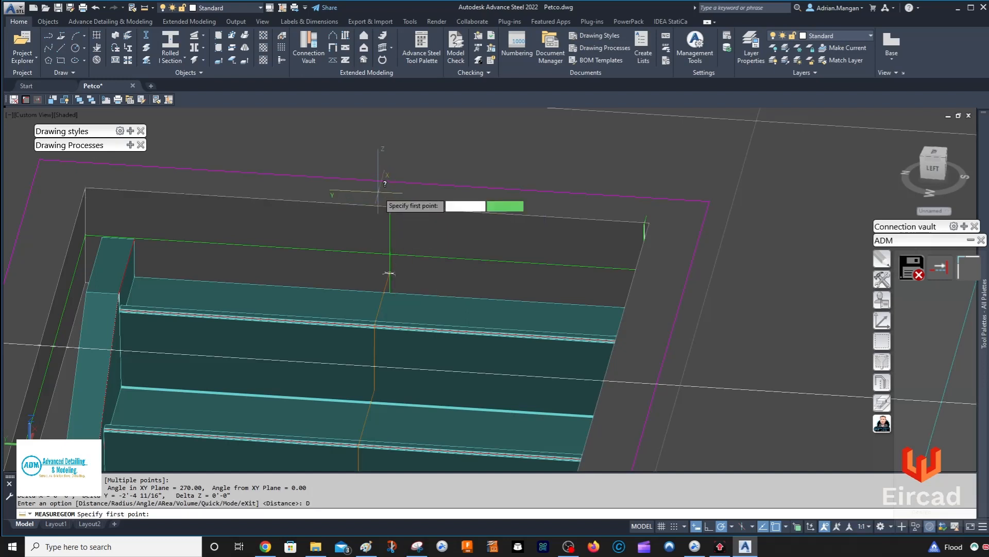
{"action": "left_click", "coordinate": [392, 196]}
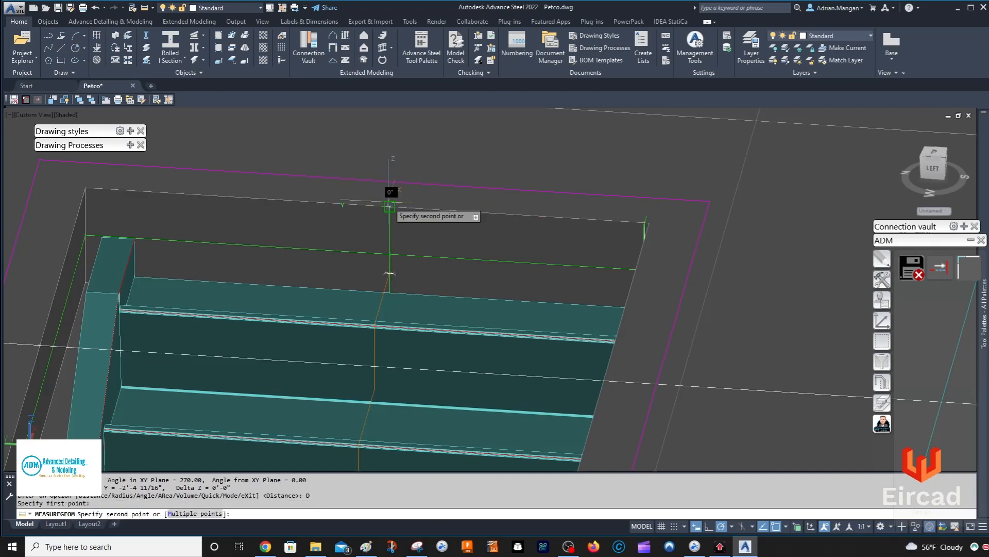
{"action": "left_click", "coordinate": [648, 222]}
{"action": "key", "text": "Escape"}
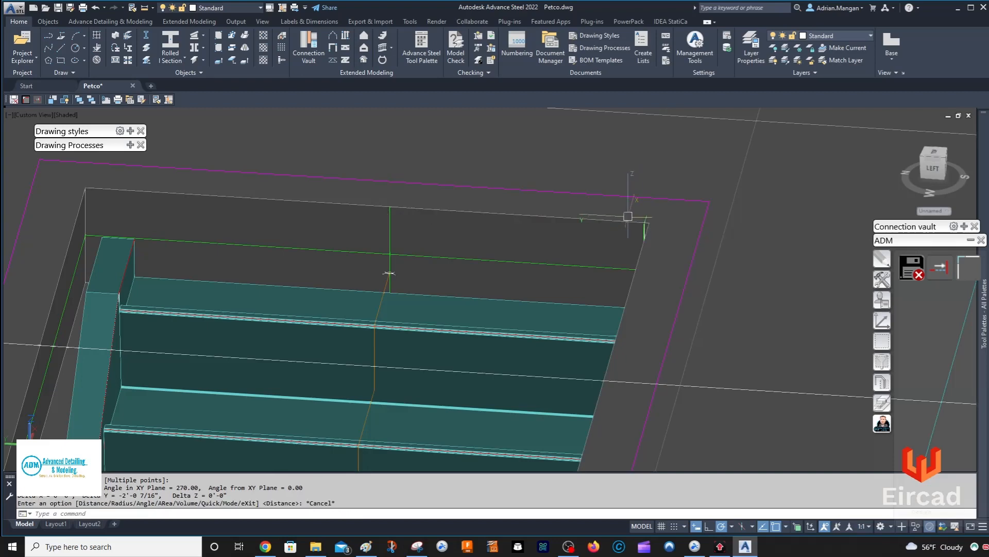
{"action": "scroll", "coordinate": [629, 215], "scroll_direction": "down", "scroll_amount": 8}
{"action": "middle_click_drag", "start_coordinate": [628, 219], "coordinate": [513, 255], "text": "shift"}
{"action": "scroll", "coordinate": [612, 265], "scroll_direction": "down", "scroll_amount": 2}
{"action": "middle_click_drag", "start_coordinate": [525, 345], "coordinate": [467, 308]}
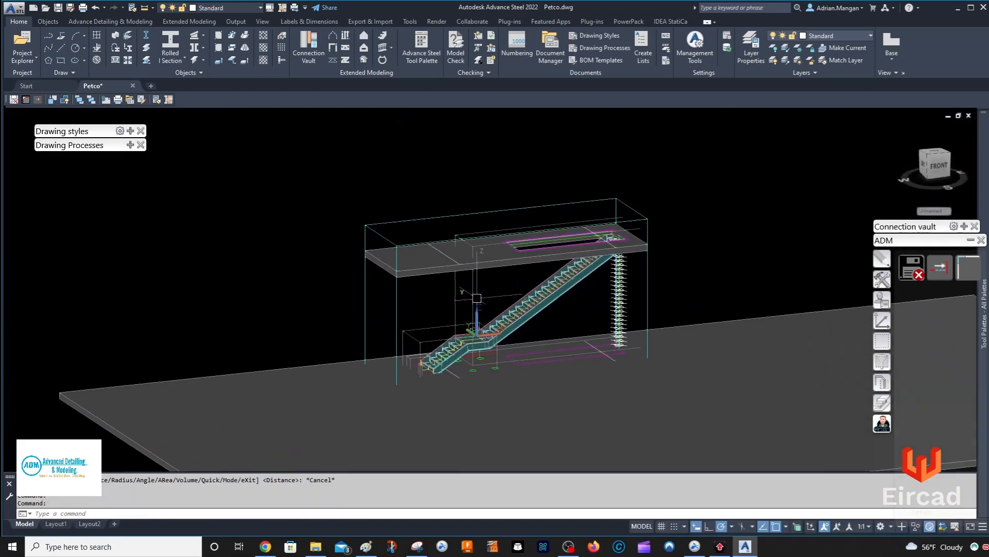
{"action": "left_click", "coordinate": [473, 294]}
{"action": "left_click", "coordinate": [437, 328]}
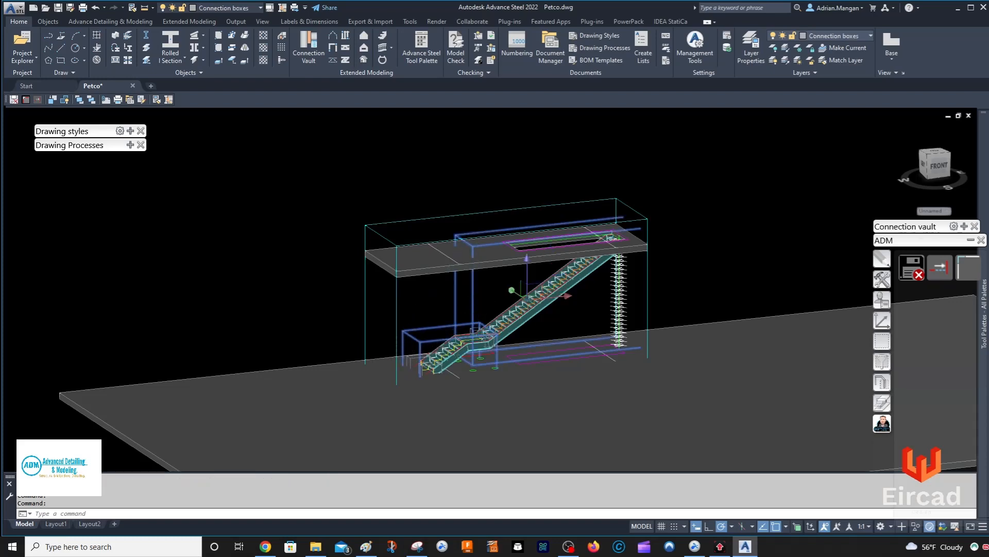
{"action": "scroll", "coordinate": [409, 354], "scroll_direction": "up", "scroll_amount": 3}
{"action": "scroll", "coordinate": [488, 358], "scroll_direction": "down", "scroll_amount": 3}
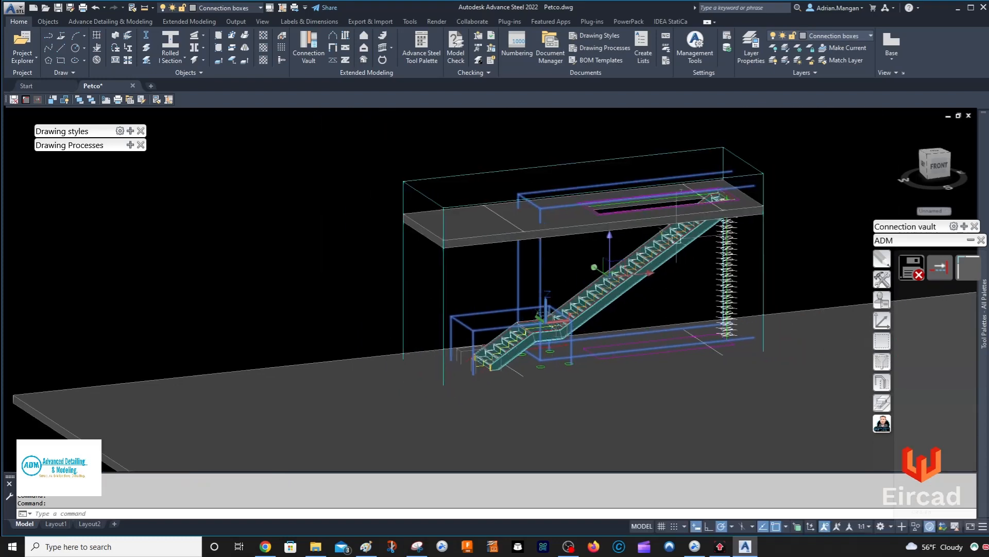
{"action": "key", "text": "Escape"}
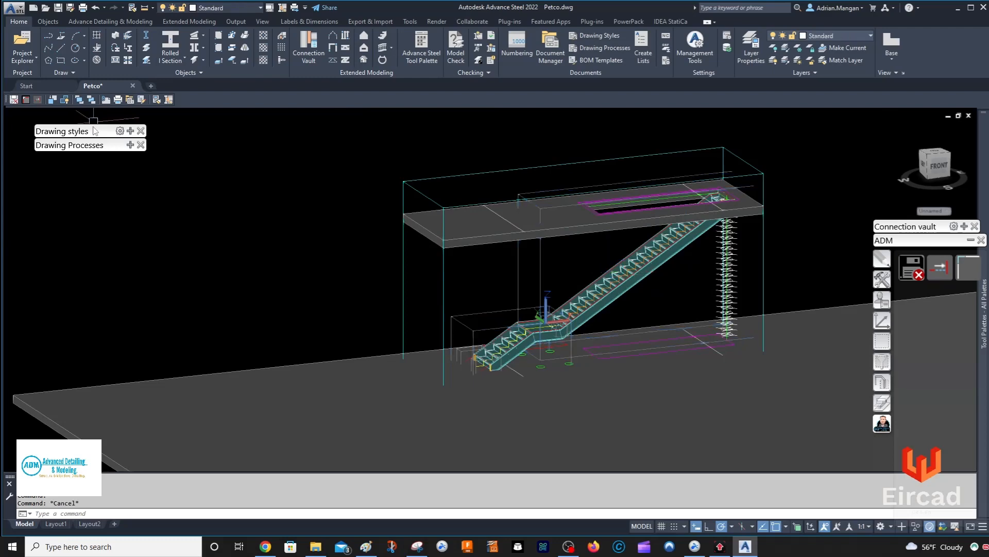
{"action": "scroll", "coordinate": [461, 230], "scroll_direction": "down", "scroll_amount": 4}
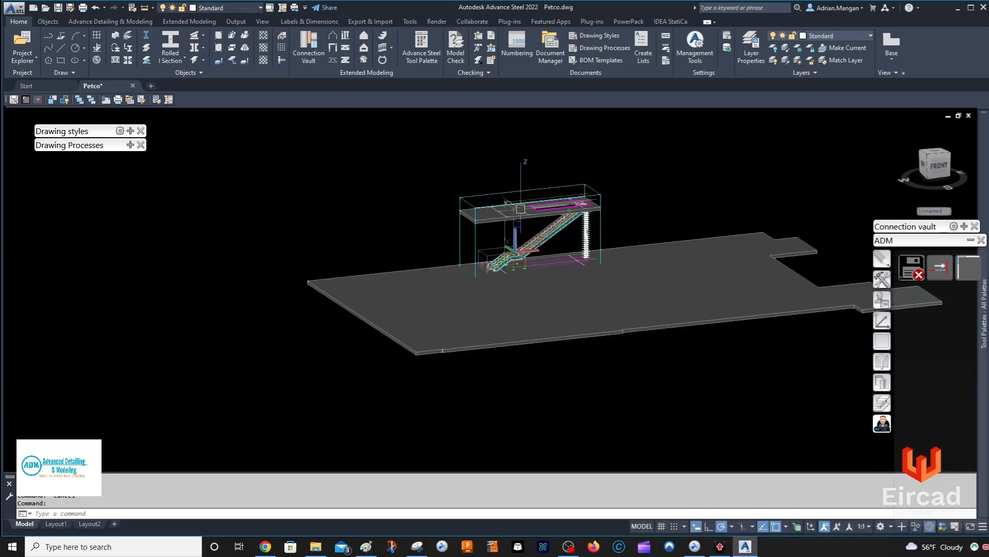